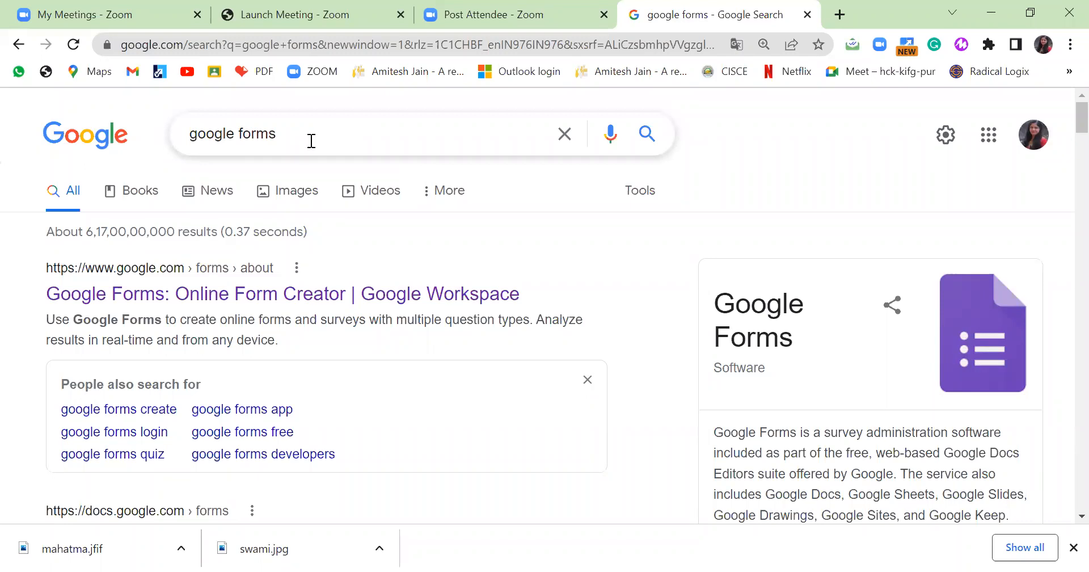
# Rerun the 'google forms' search and open the 'Google Forms: Online Form Creator | Google Workspace' result.
pyautogui.click(646, 139)
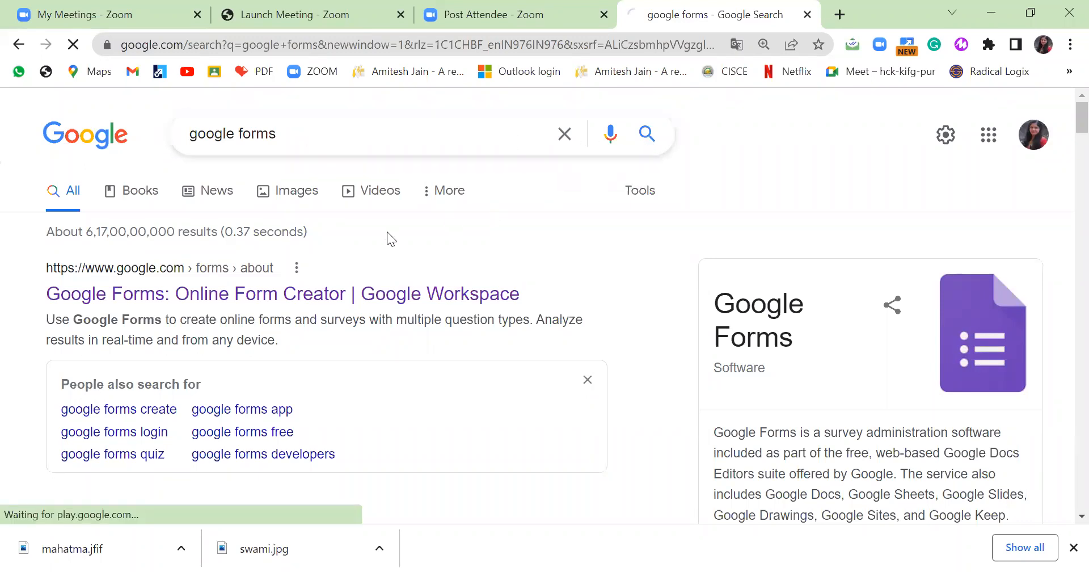
pyautogui.scroll(-2, 388, 331)
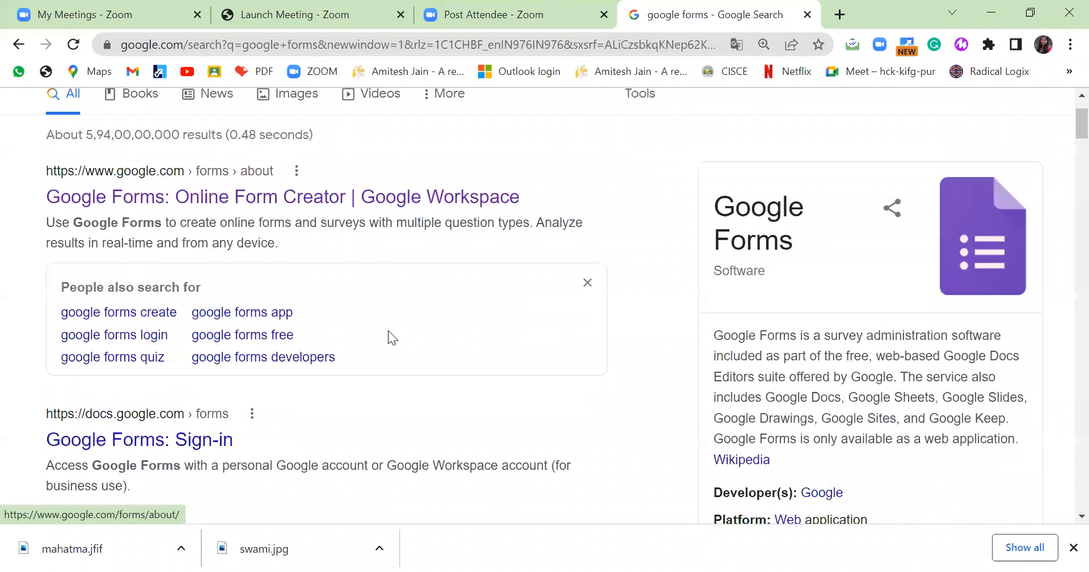
pyautogui.scroll(2, 391, 310)
pyautogui.click(388, 294)
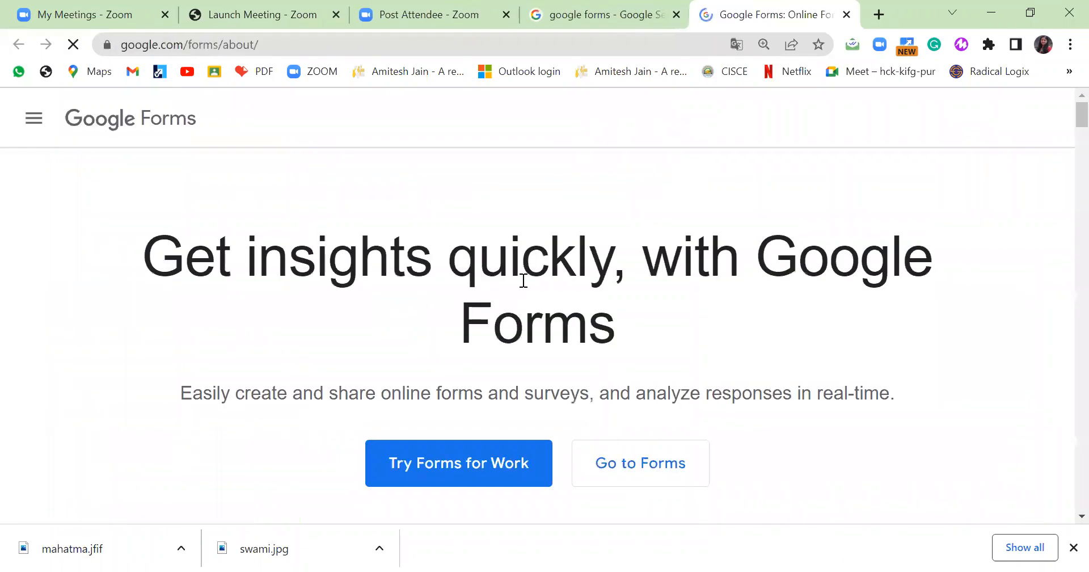
# Go to the Forms home, browse the Recent forms, and start a Blank form.
pyautogui.click(651, 460)
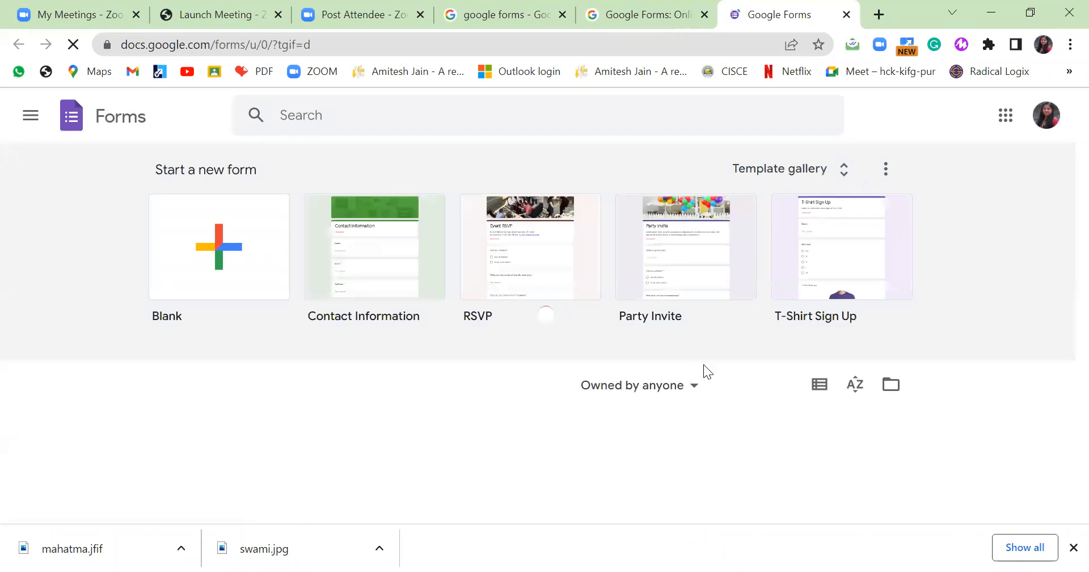
pyautogui.scroll(-4, 703, 368)
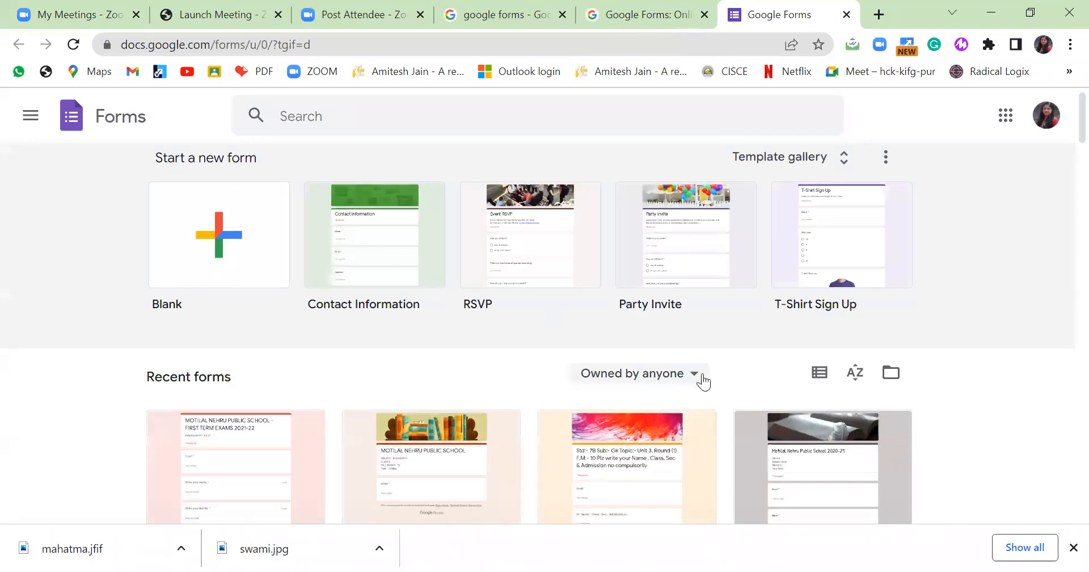
pyautogui.scroll(-10, 699, 385)
pyautogui.scroll(-3, 693, 389)
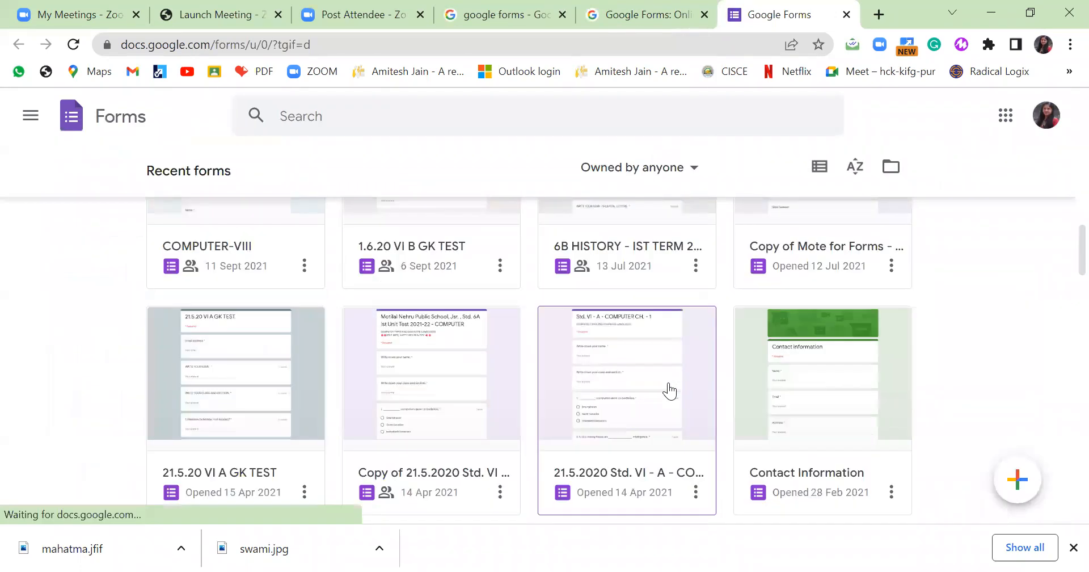
pyautogui.scroll(3, 671, 389)
pyautogui.scroll(-15, 671, 389)
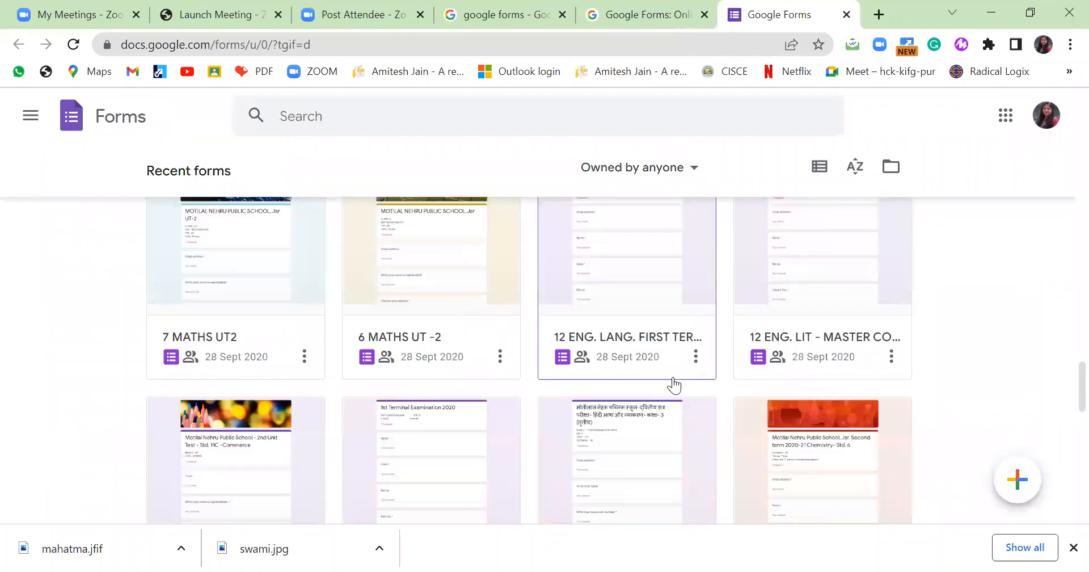
pyautogui.scroll(20, 675, 379)
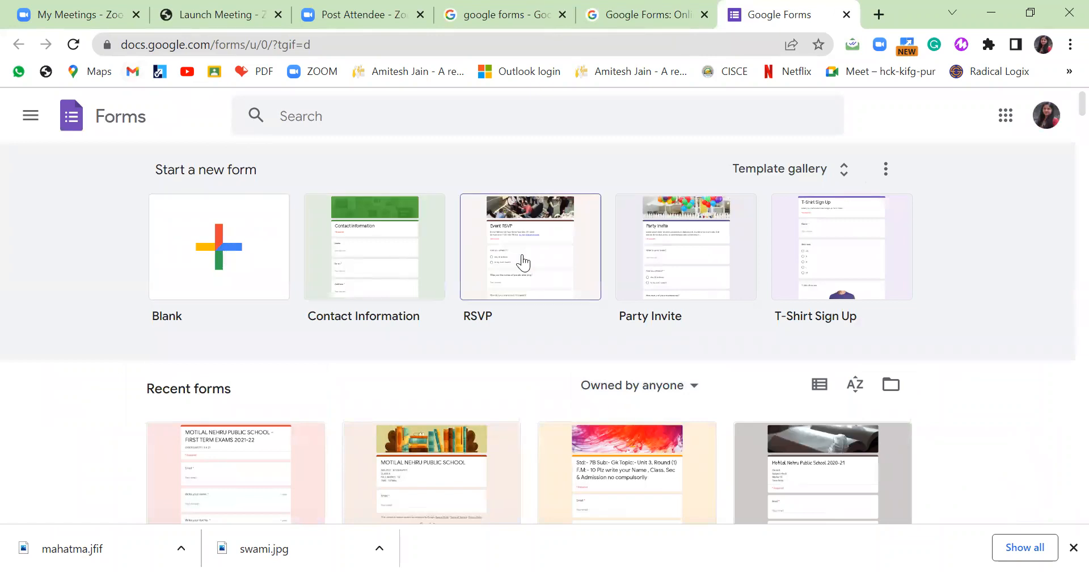
pyautogui.click(239, 266)
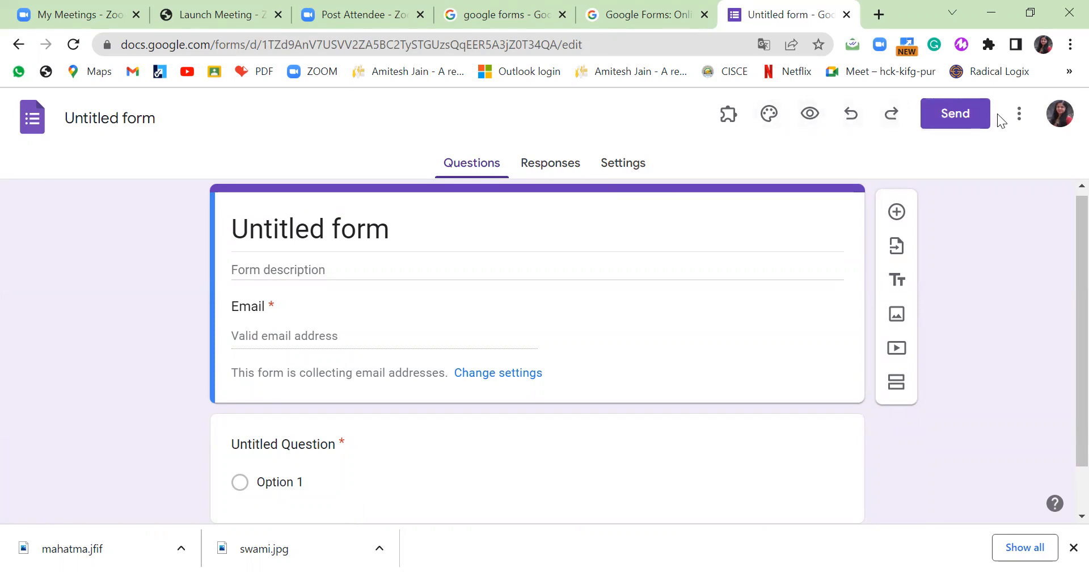
# Check the form's More options menu, close it, and select the Untitled form title.
pyautogui.click(1020, 115)
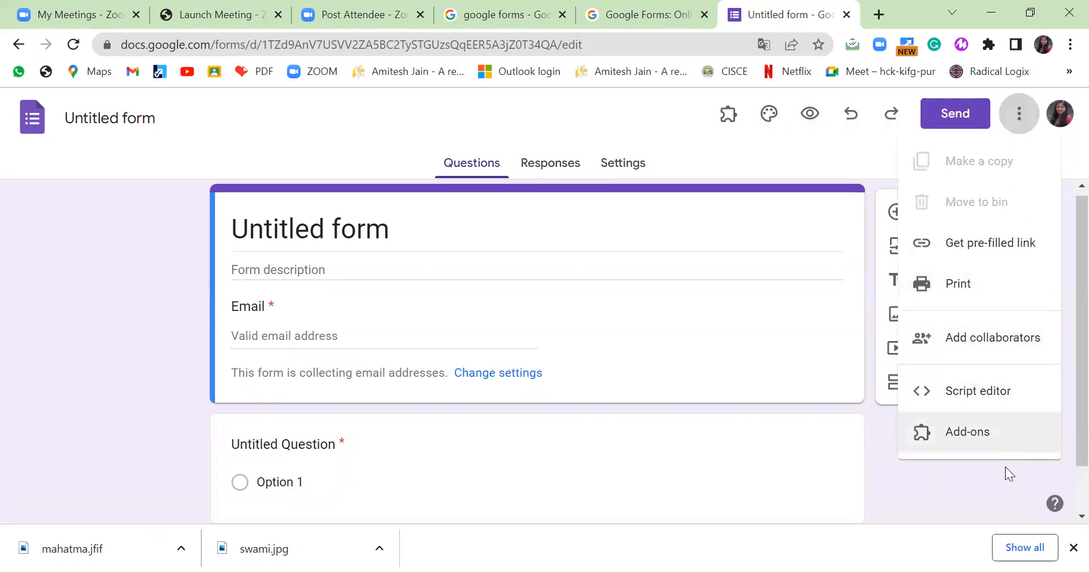
pyautogui.click(397, 228)
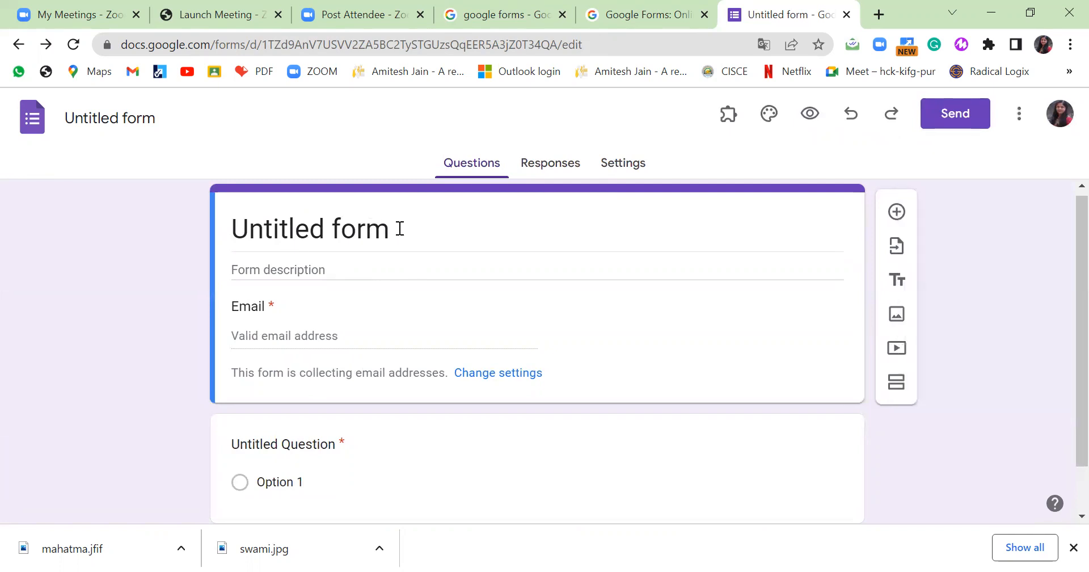
pyautogui.click(397, 229)
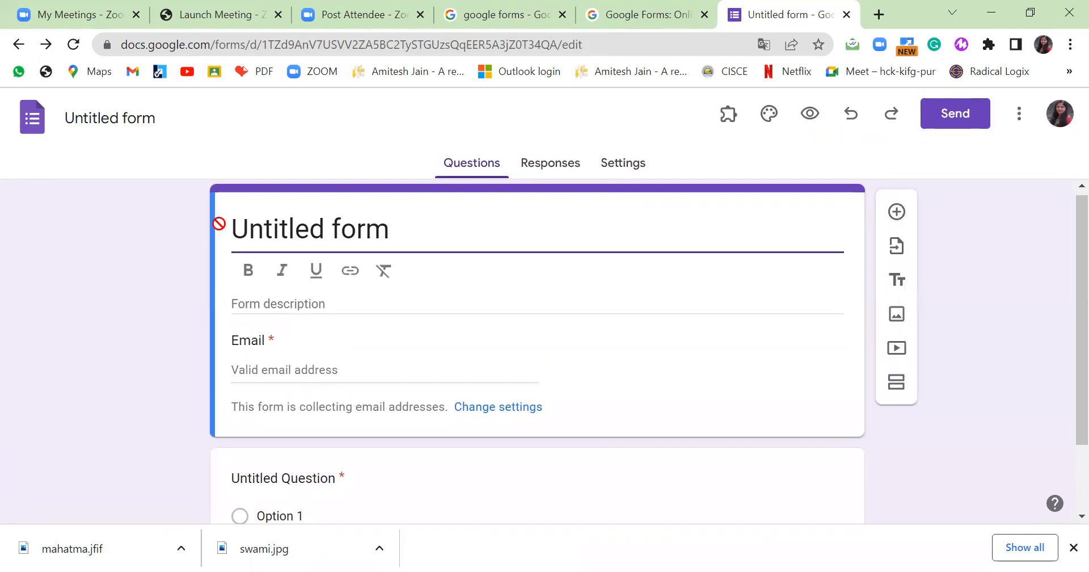
# Replace the title with 'MOTILAL NEHRU PUBIC SCHOOL, JAMSHEDPUR' and add description 'CYBER SAFETY 15.4.21'.
pyautogui.moveTo(231, 227); pyautogui.dragTo(416, 213)
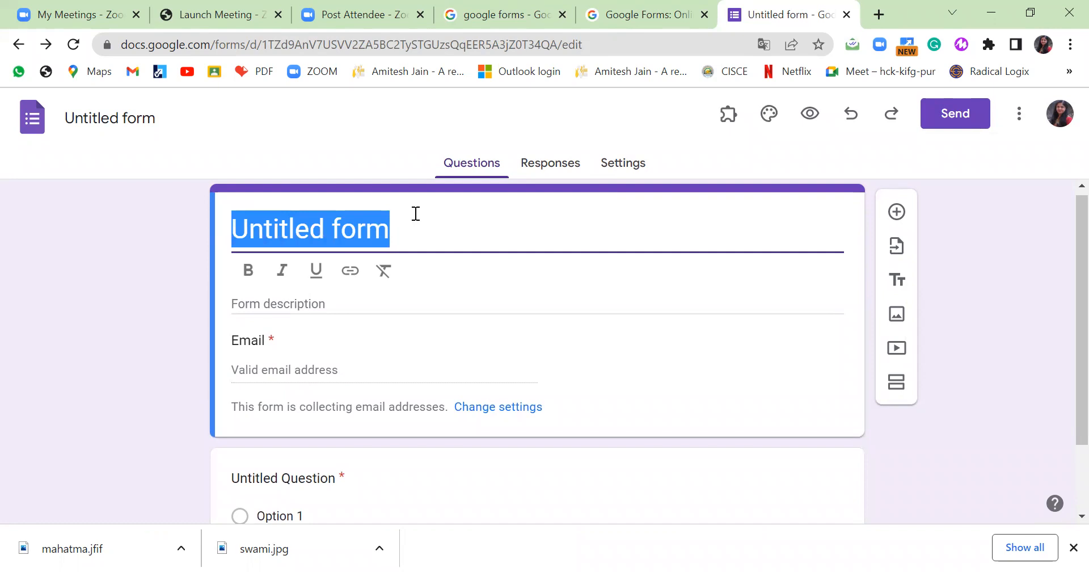
pyautogui.write('MOTILAL N')
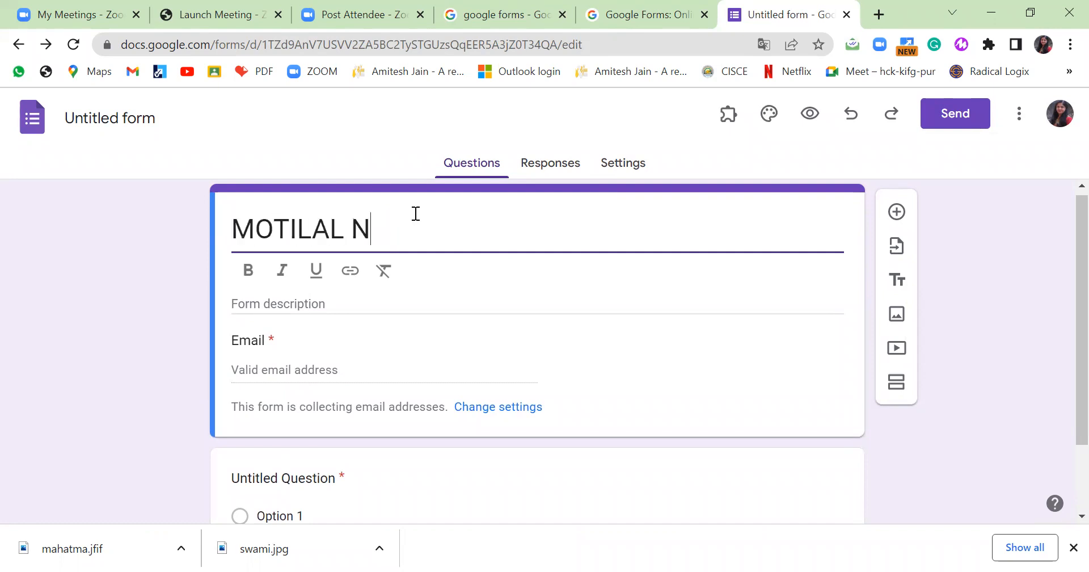
pyautogui.write('EHRU PUB')
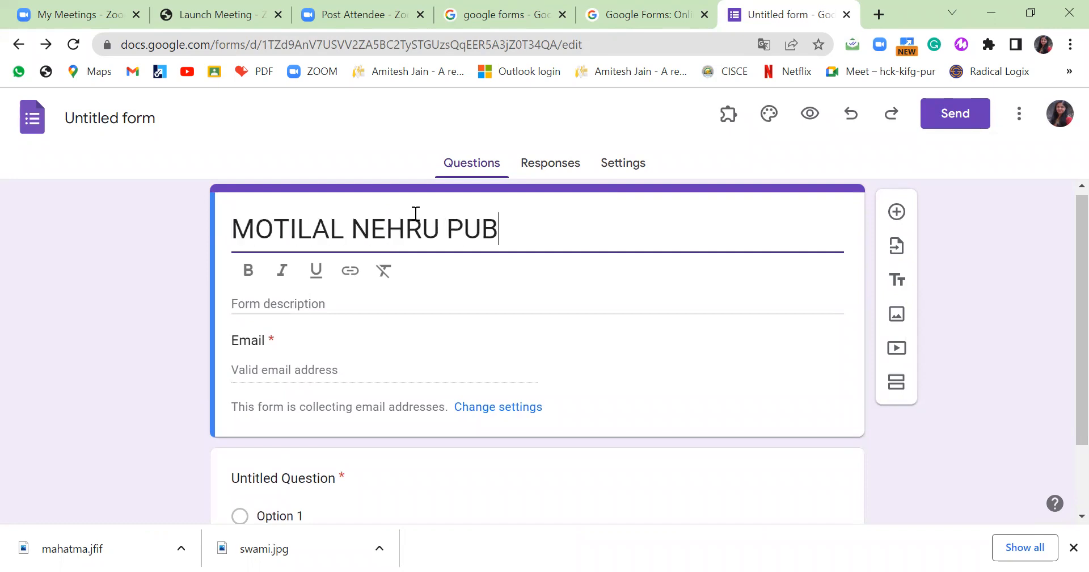
pyautogui.write('IC SCHOOL')
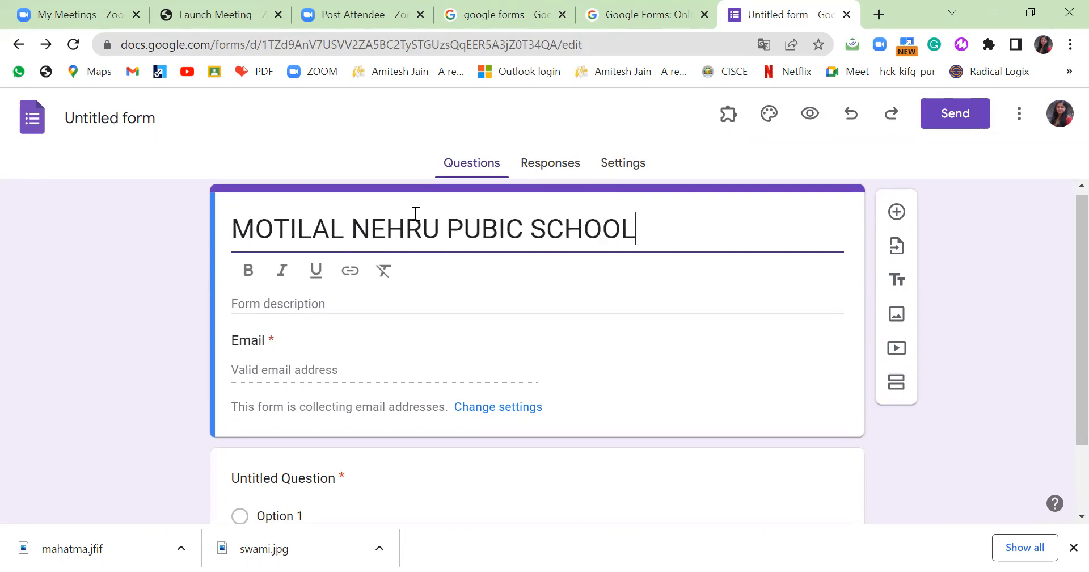
pyautogui.write(', JAMSHED')
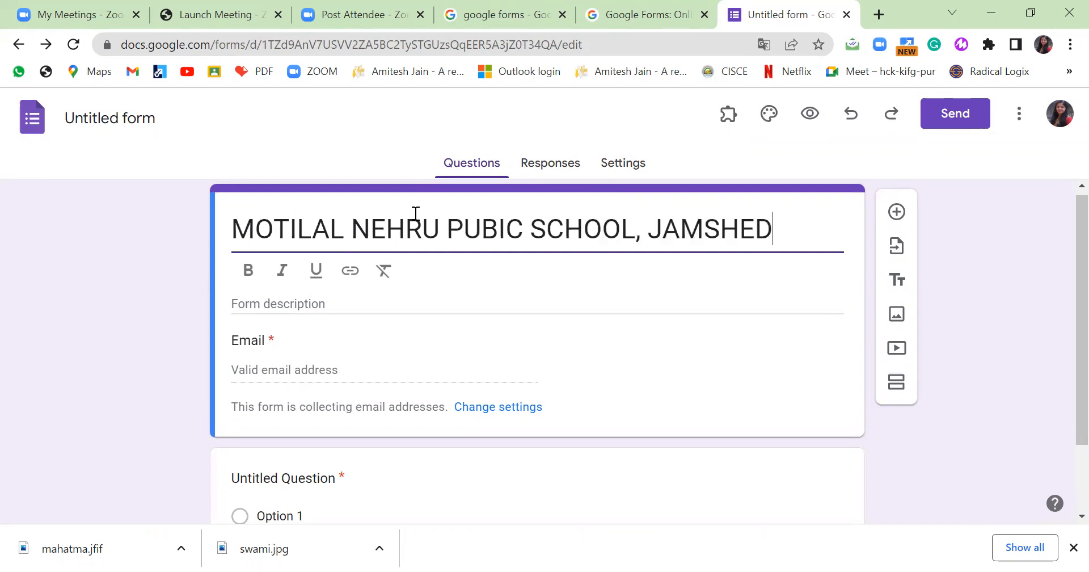
pyautogui.write('PUR')
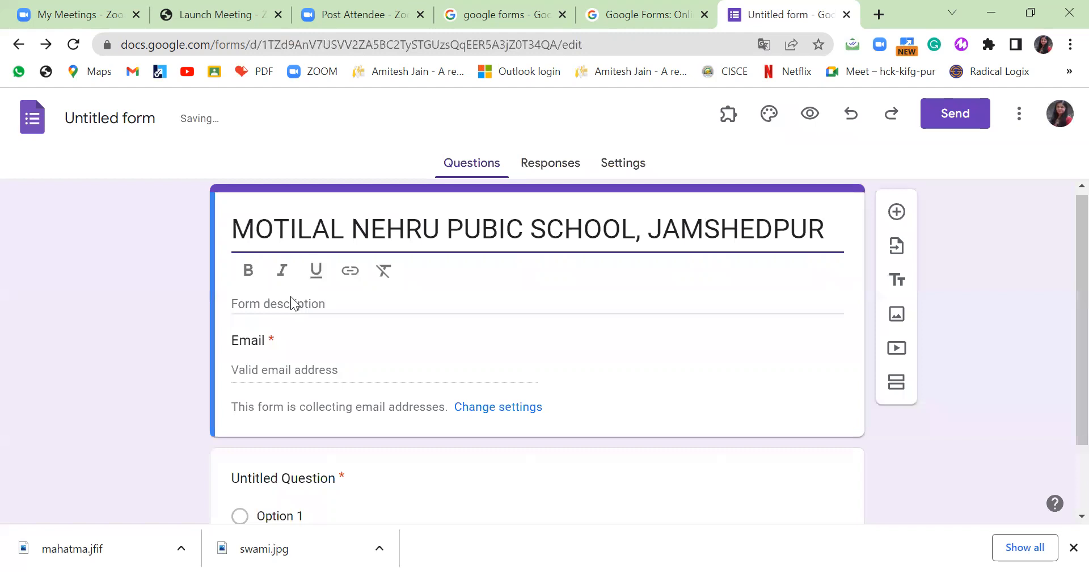
pyautogui.click(289, 302)
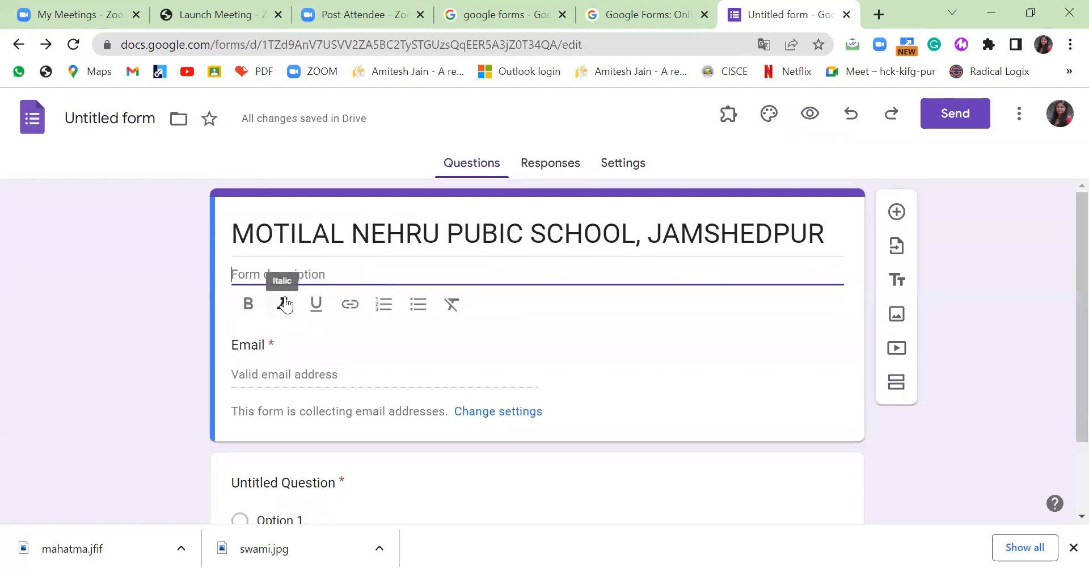
pyautogui.write('CY')
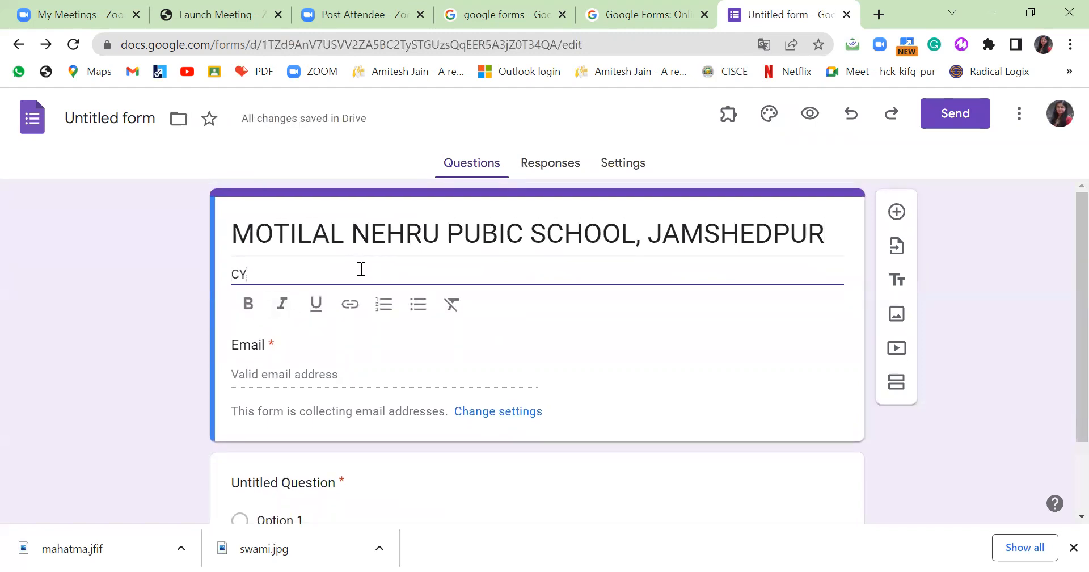
pyautogui.write('BER SAFETY')
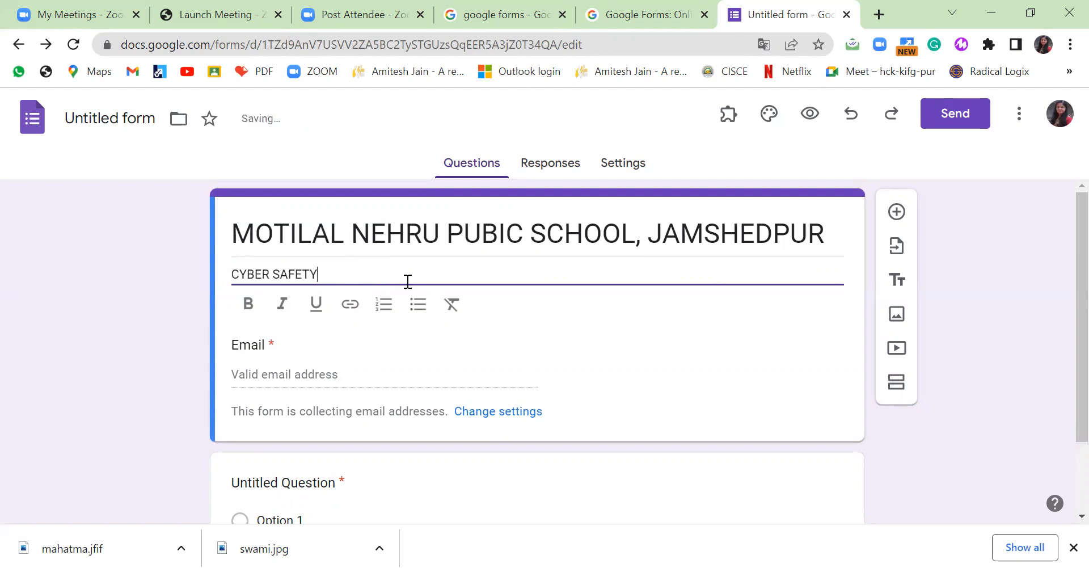
pyautogui.write(' 15.4.21')
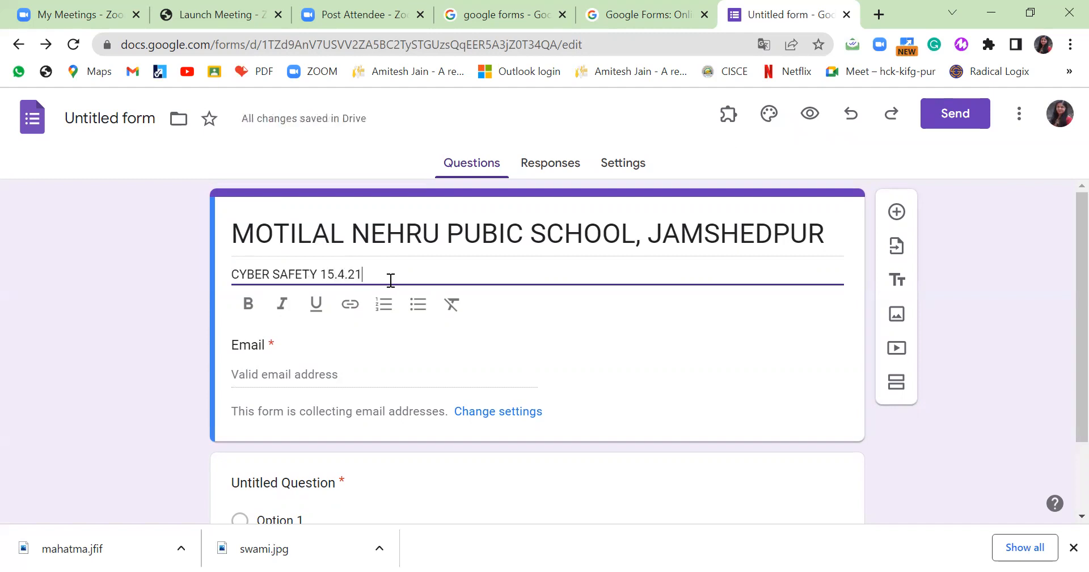
pyautogui.click(114, 118)
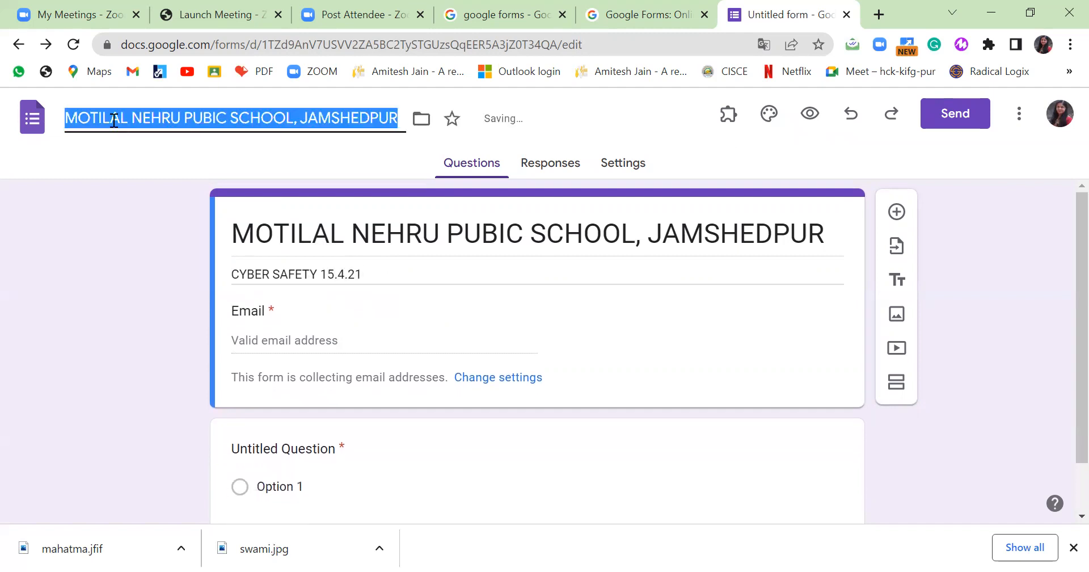
# Name the form document 'COMPUTER- UNIT TEST (I)'.
pyautogui.write('CO')
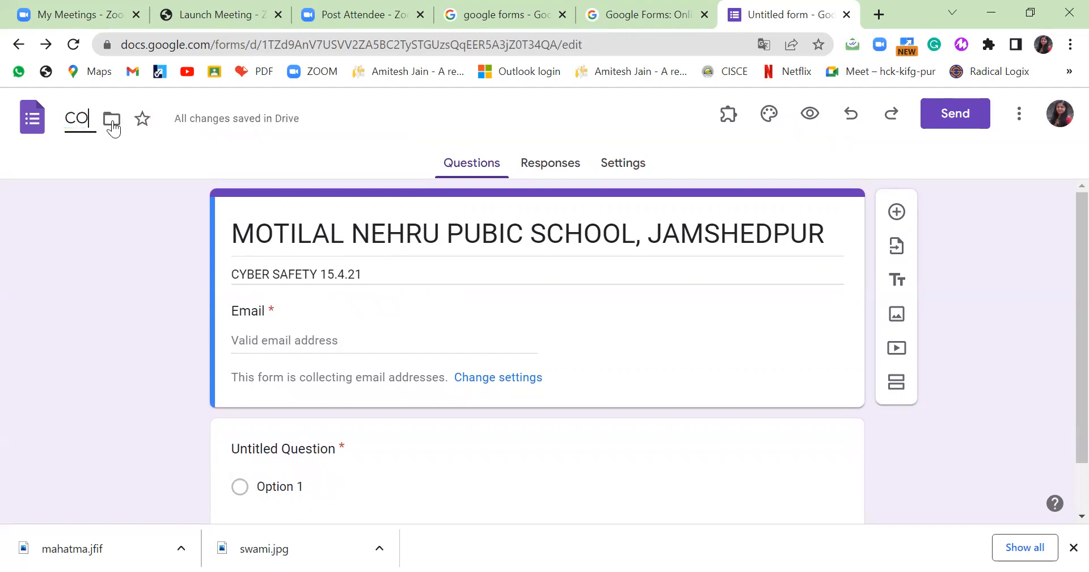
pyautogui.write('MPUTER-')
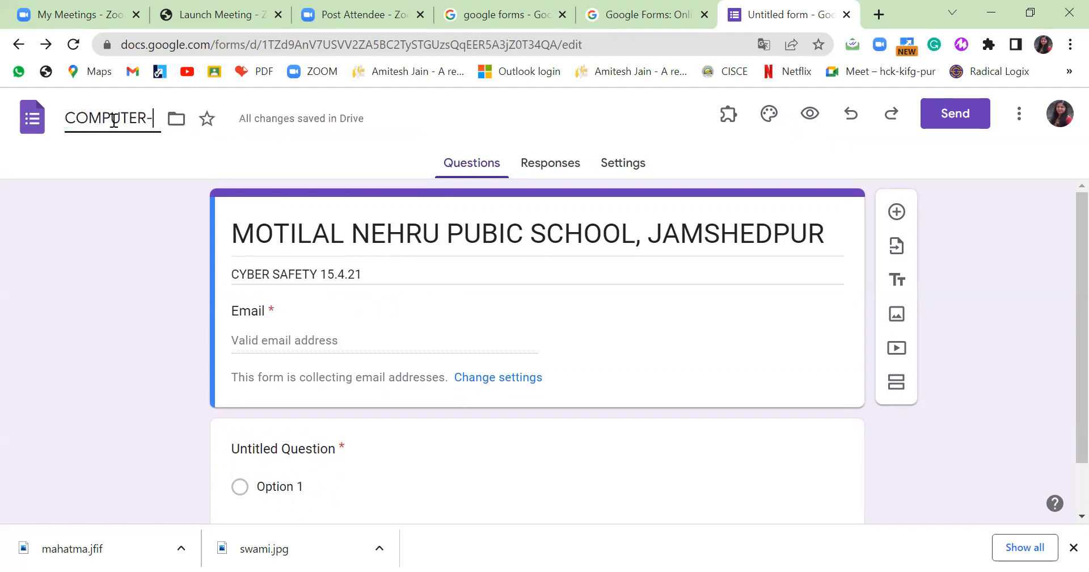
pyautogui.write(' UNIT')
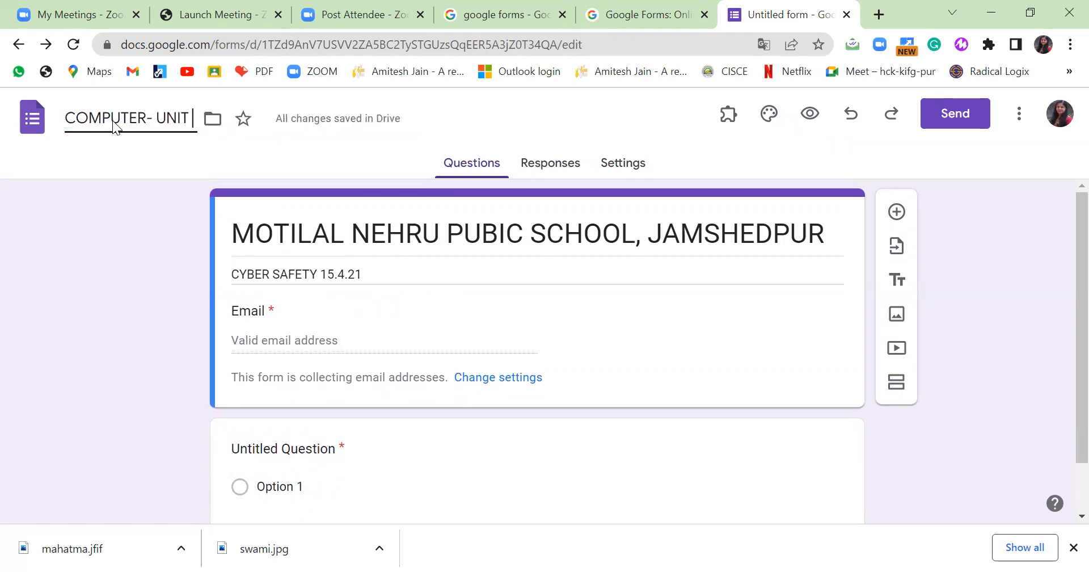
pyautogui.write(' TEST (I)')
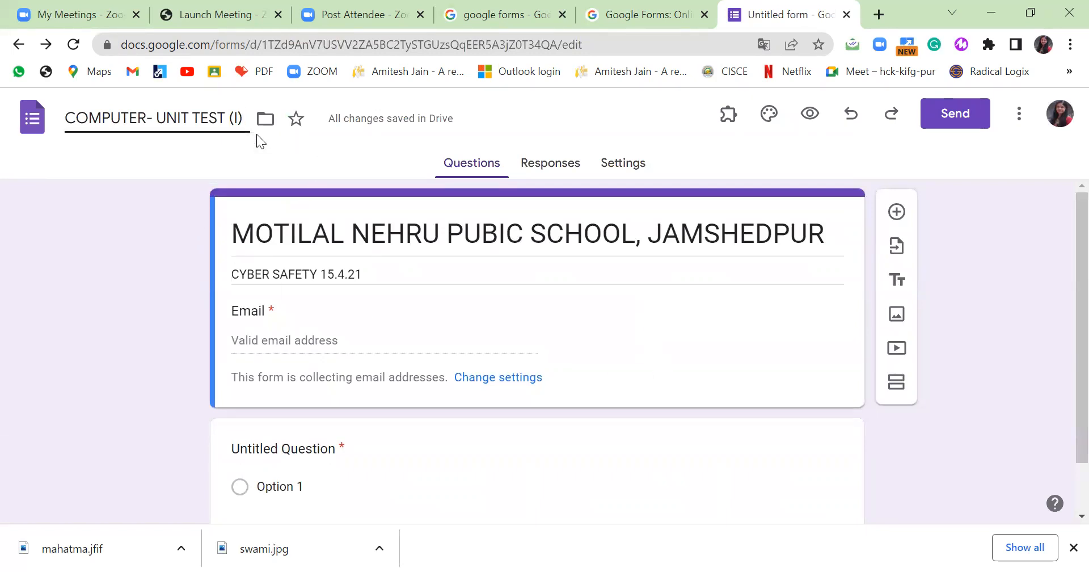
pyautogui.scroll(-1, 429, 308)
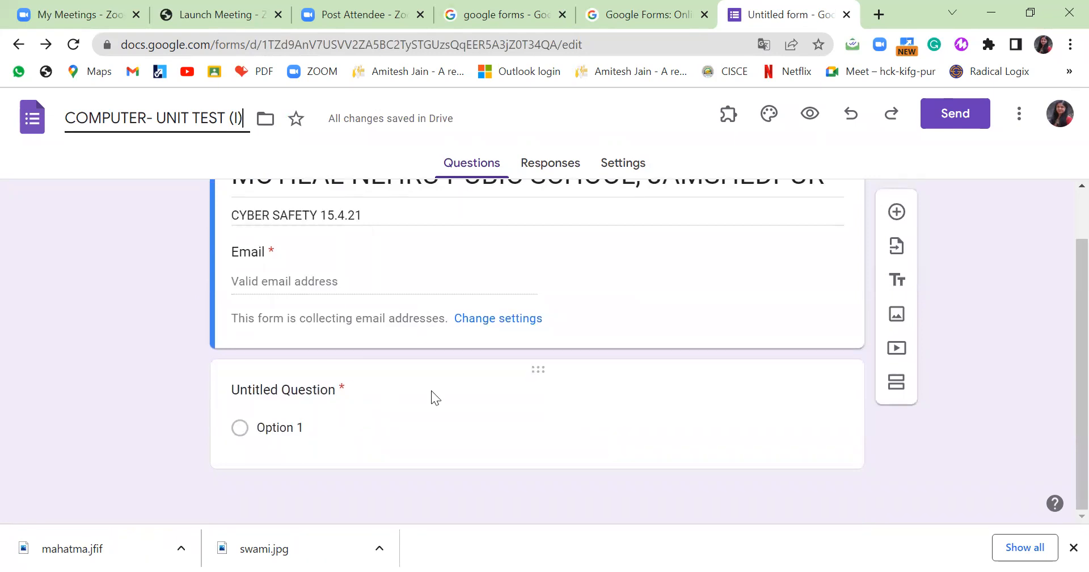
# Add a question titled 'WRITE YOUR NAME.'.
pyautogui.click(897, 211)
pyautogui.scroll(-3, 497, 427)
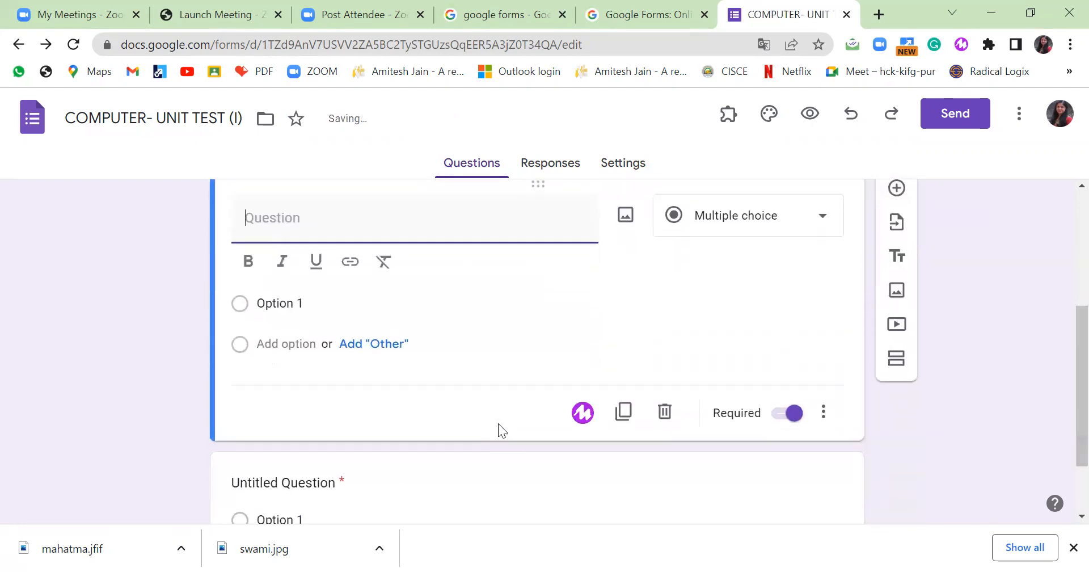
pyautogui.scroll(2, 489, 385)
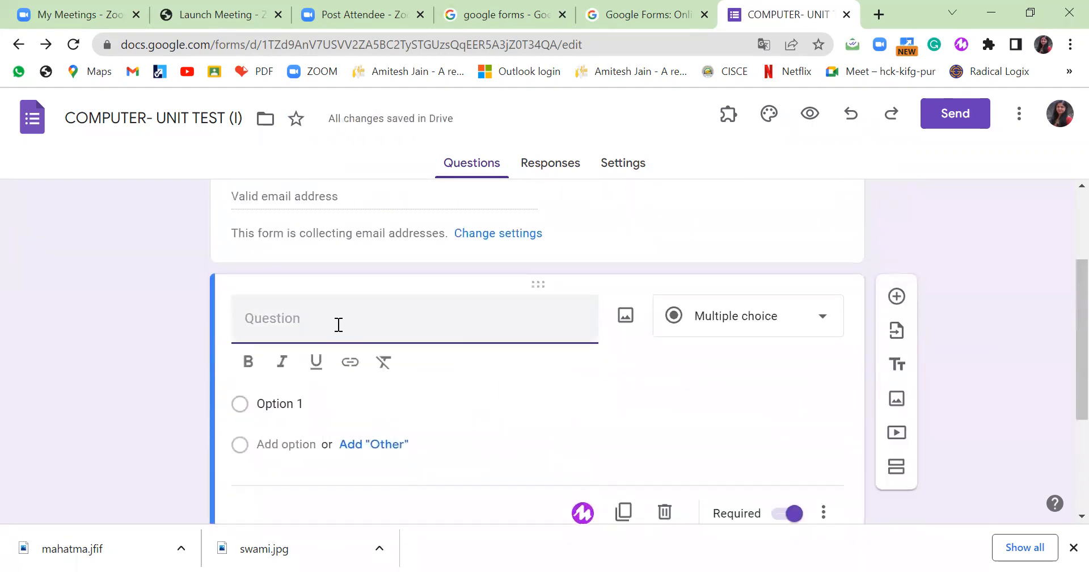
pyautogui.write('W')
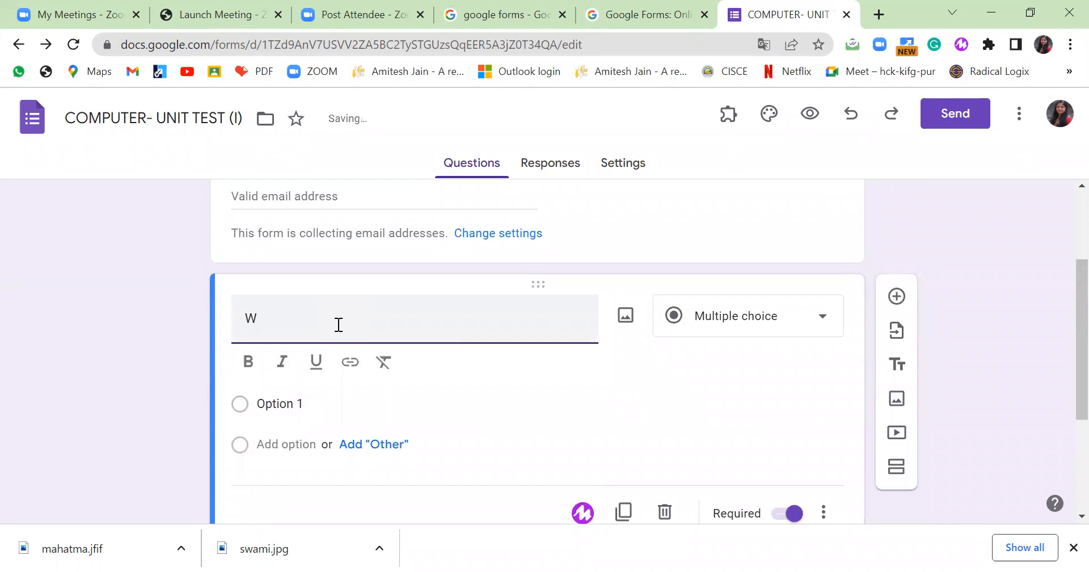
pyautogui.write('RITE YOUR NAME.')
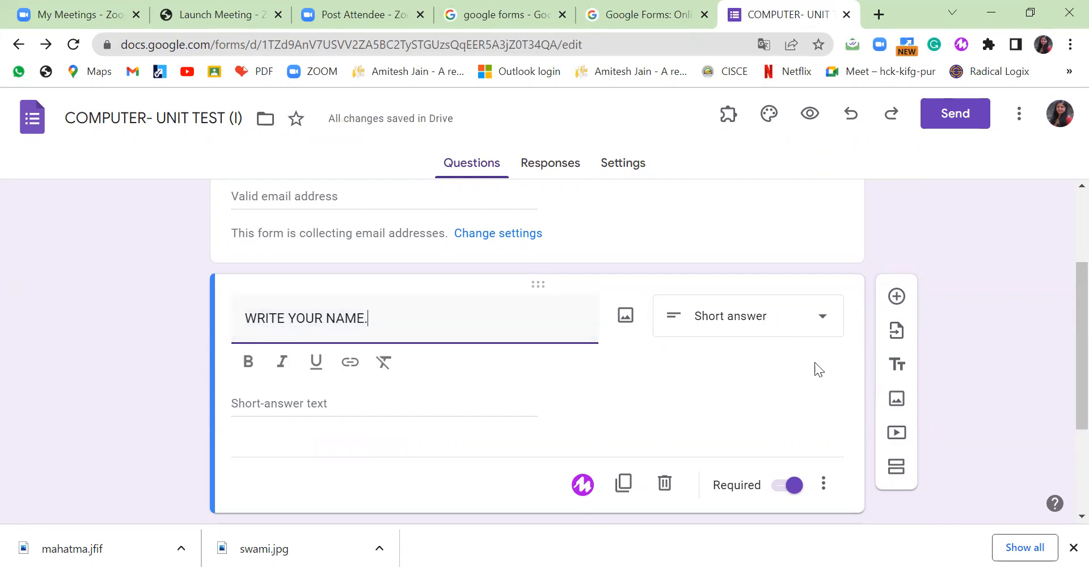
pyautogui.scroll(-1, 818, 408)
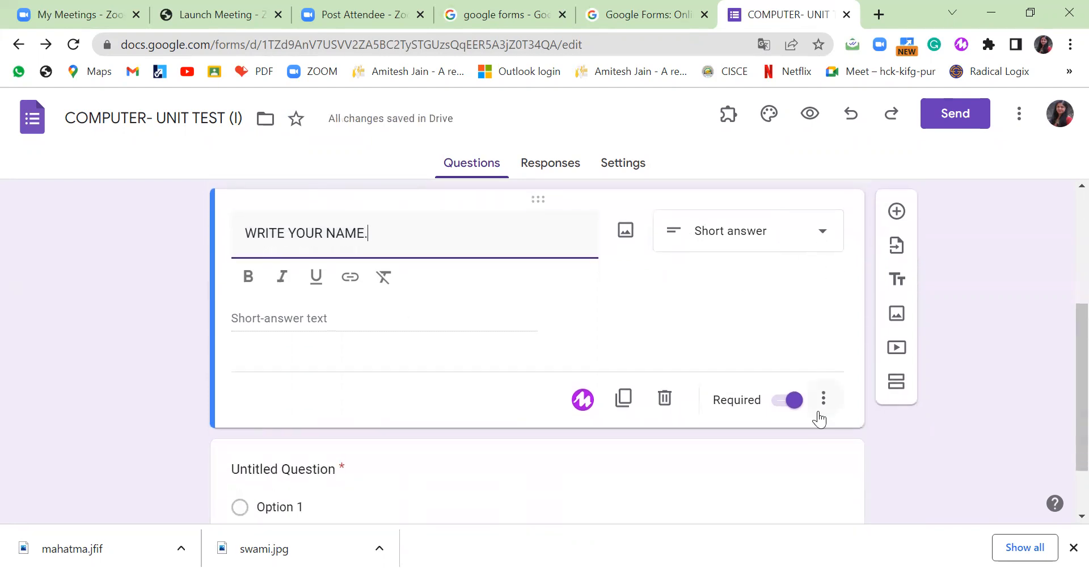
# Add a second question titled 'WRITE YOUR ROLL NO' without the trailing full stop.
pyautogui.click(898, 212)
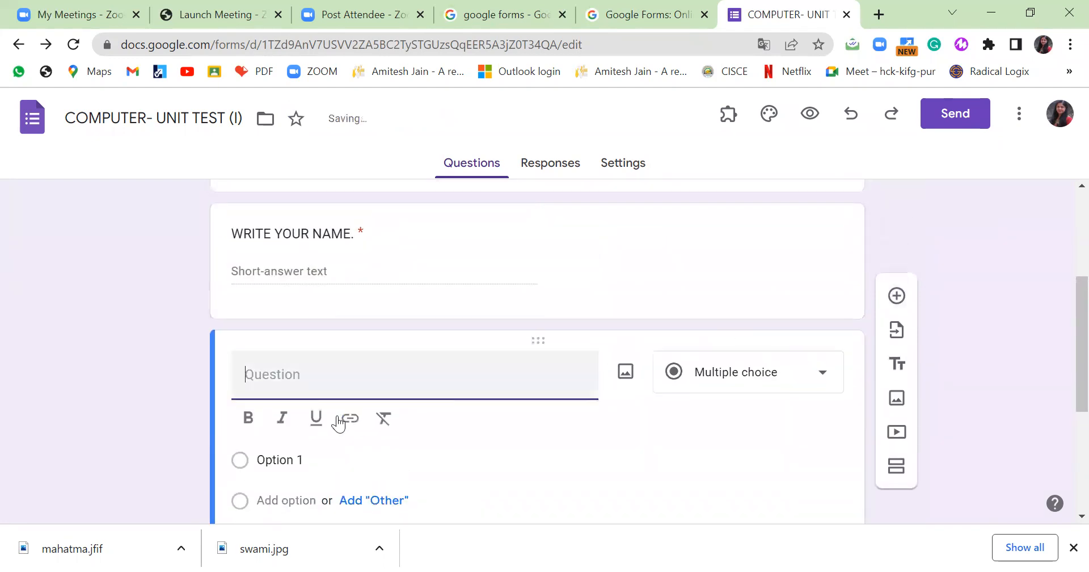
pyautogui.write('WRITE ')
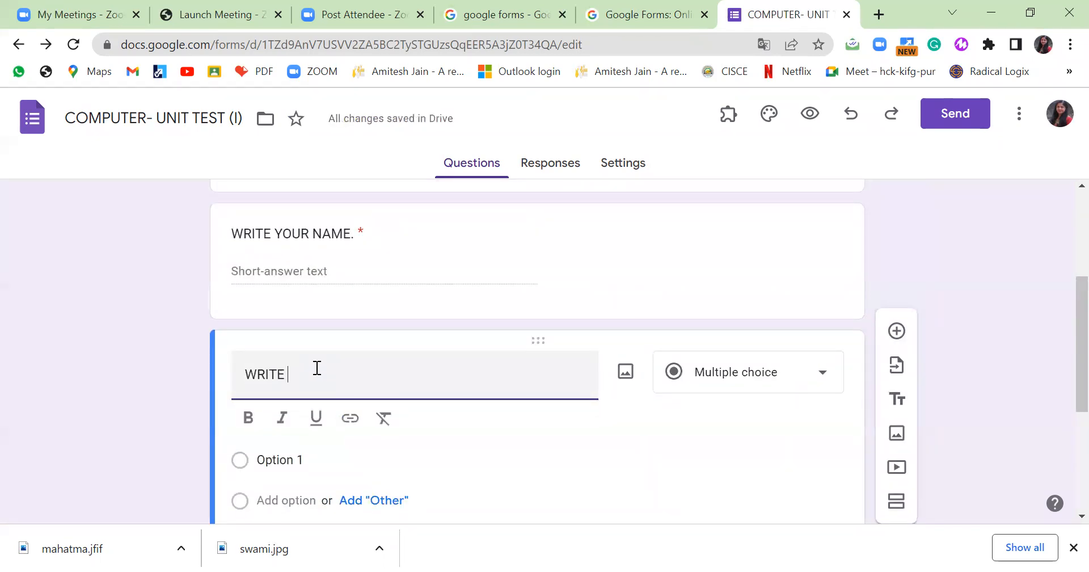
pyautogui.write('YOUR ROLL NO.')
pyautogui.press('BackSpace')
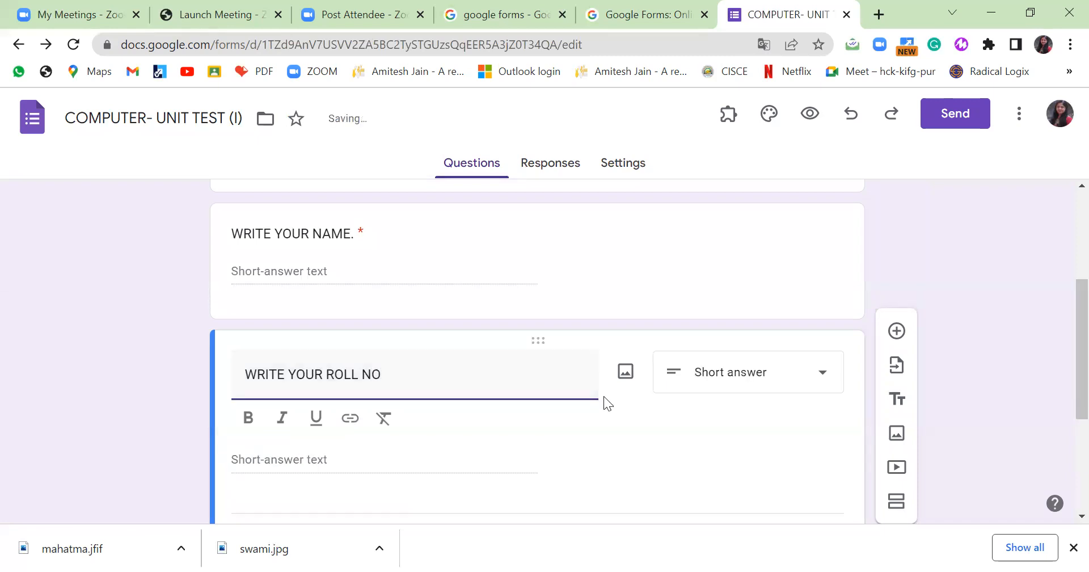
pyautogui.scroll(-3, 604, 396)
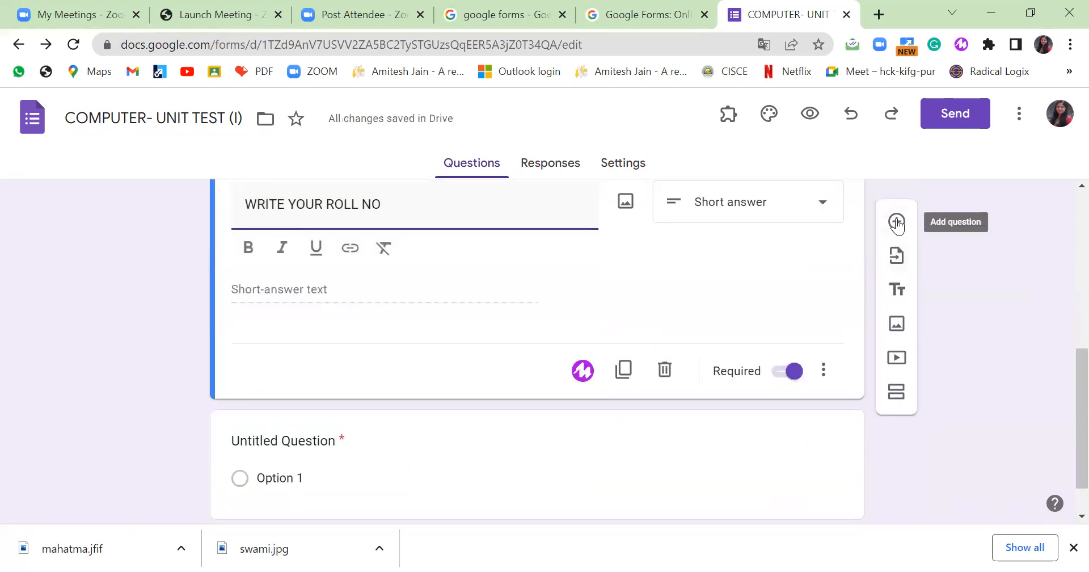
# Title the next question 'SELECT YOUR CLASS AND SECTION' and make it a Drop-down.
pyautogui.click(357, 441)
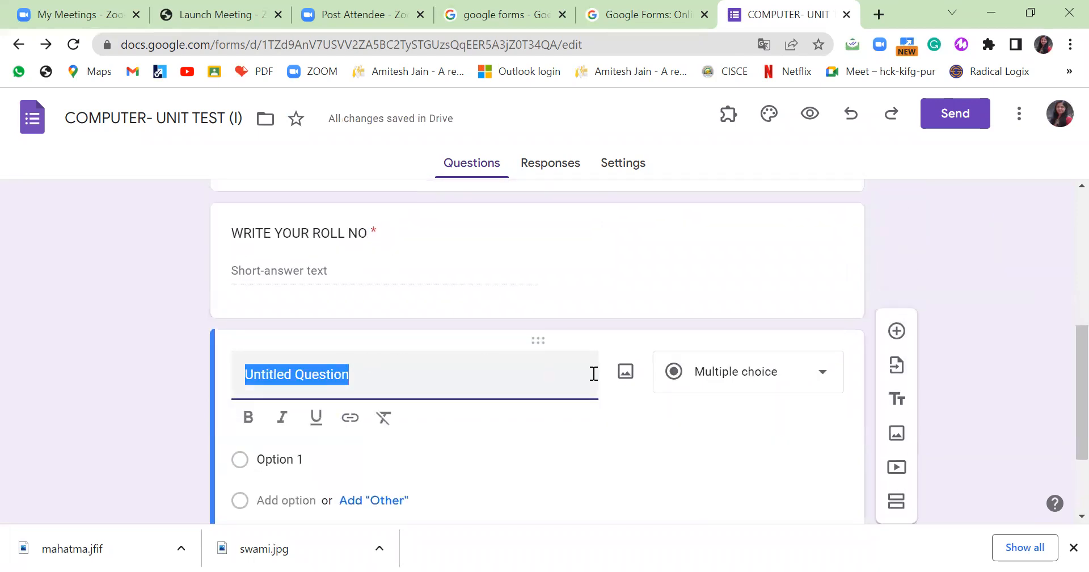
pyautogui.write('CHOOSE YO')
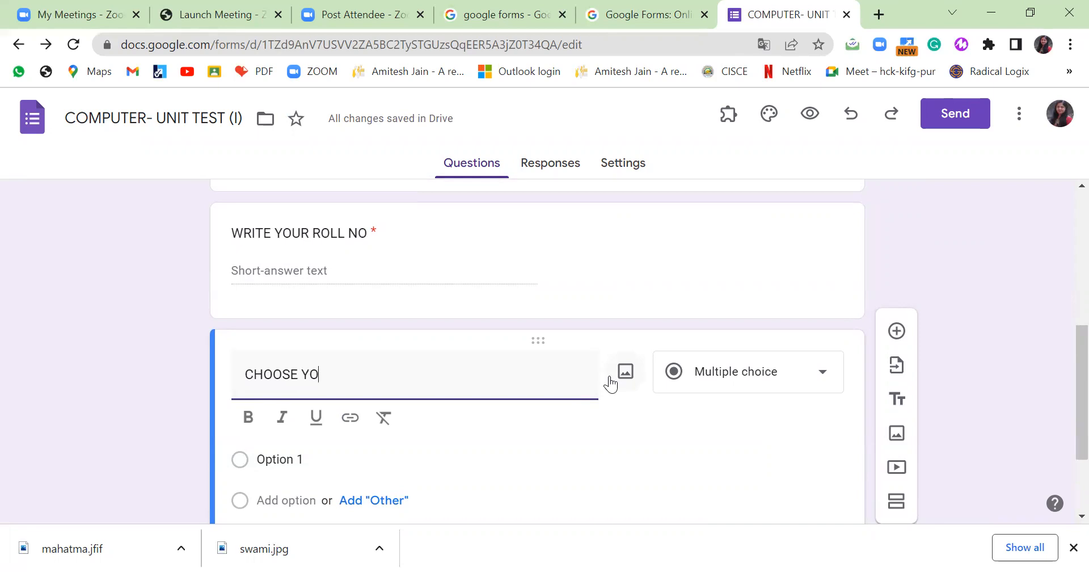
pyautogui.write('UR C;')
pyautogui.press('BackSpace')
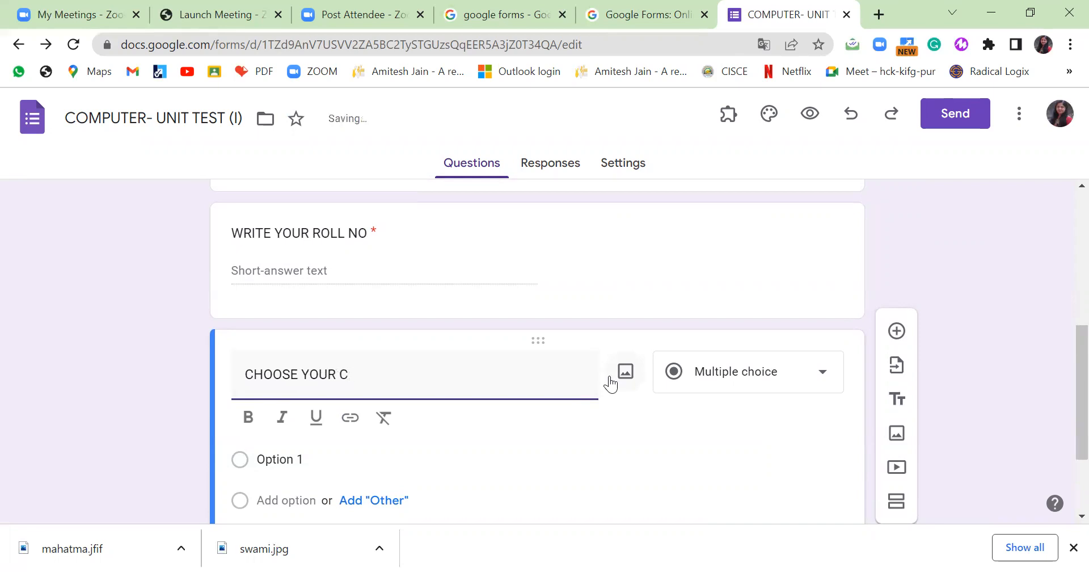
pyautogui.press('BackSpace')
pyautogui.press('BackSpace')
pyautogui.press('BackSpace')
pyautogui.press('BackSpace')
pyautogui.press('BackSpace')
pyautogui.press('BackSpace')
pyautogui.press('BackSpace')
pyautogui.press('BackSpace')
pyautogui.press('BackSpace')
pyautogui.press('BackSpace')
pyautogui.press('BackSpace')
pyautogui.press('BackSpace')
pyautogui.write('S')
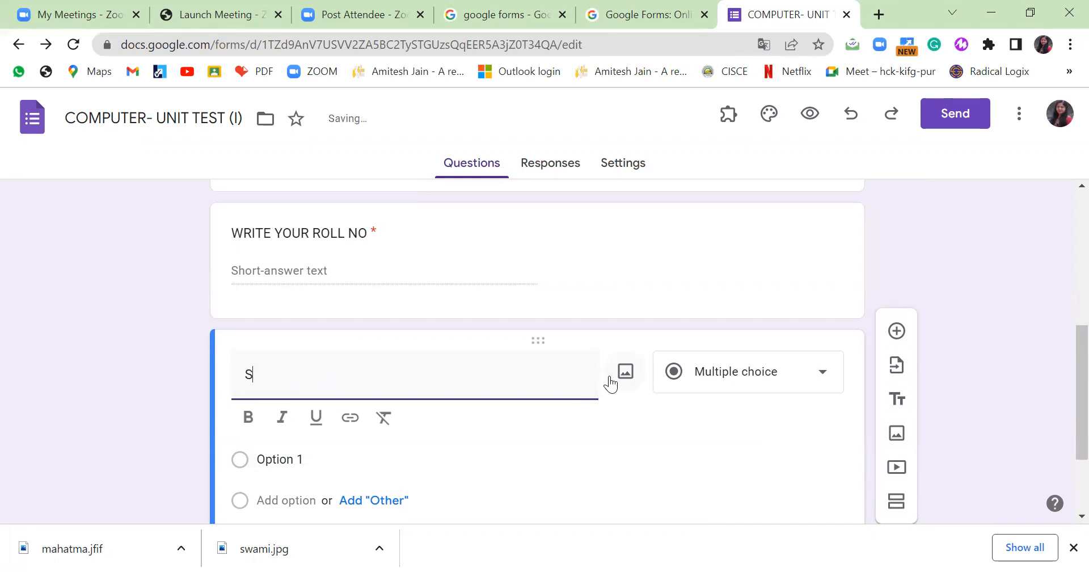
pyautogui.write('ELECT YOUR')
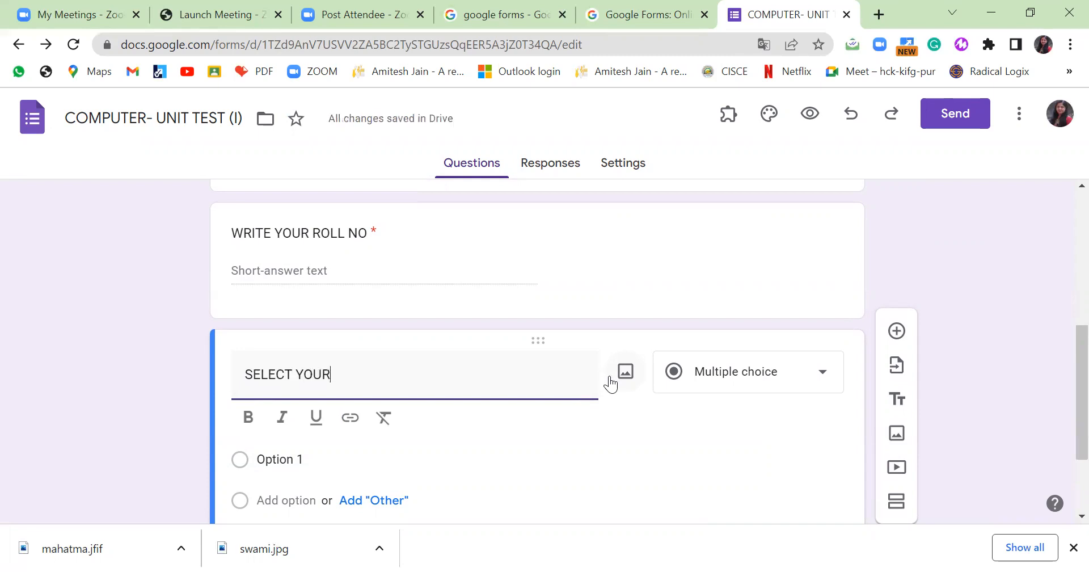
pyautogui.write(' CLASS AND SECTION')
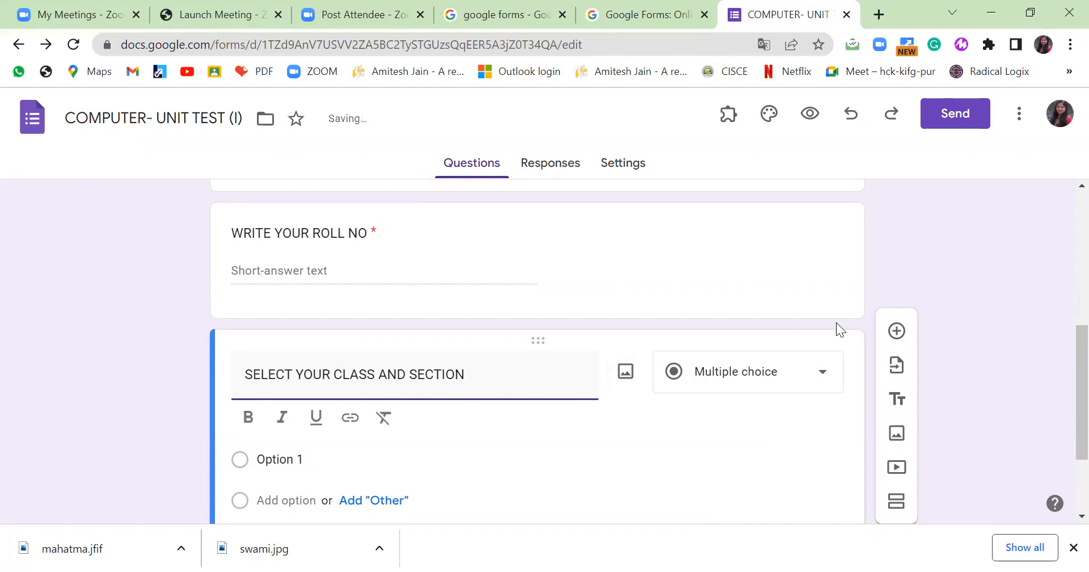
pyautogui.scroll(-2, 836, 323)
pyautogui.click(836, 254)
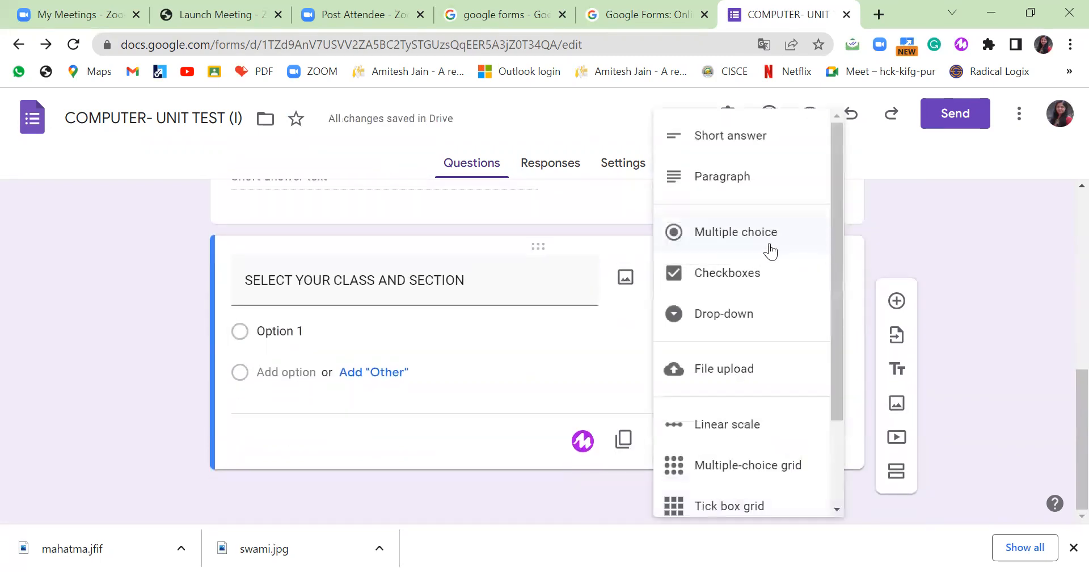
pyautogui.click(770, 241)
pyautogui.click(316, 329)
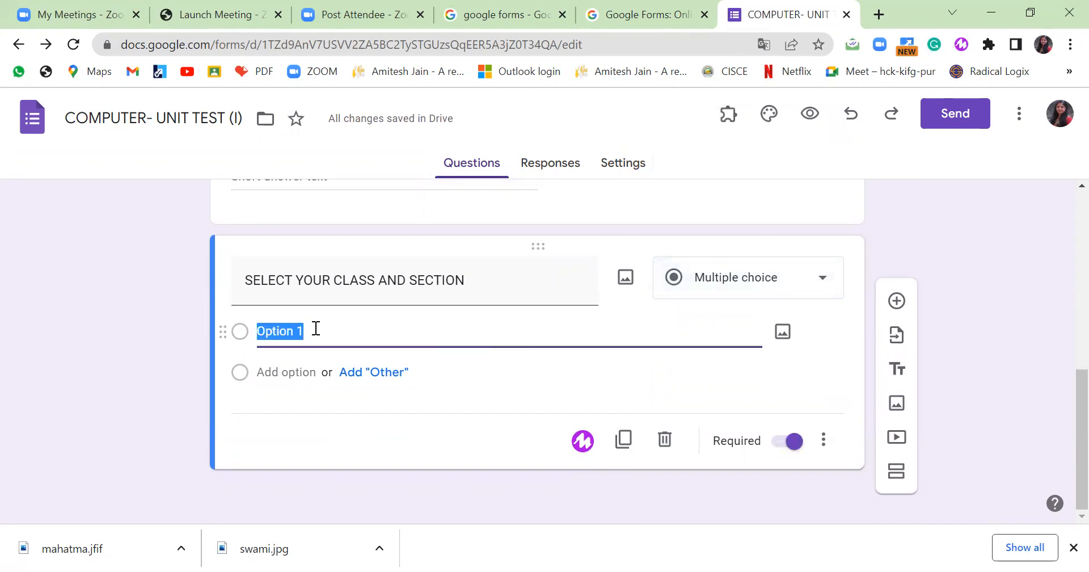
pyautogui.click(824, 280)
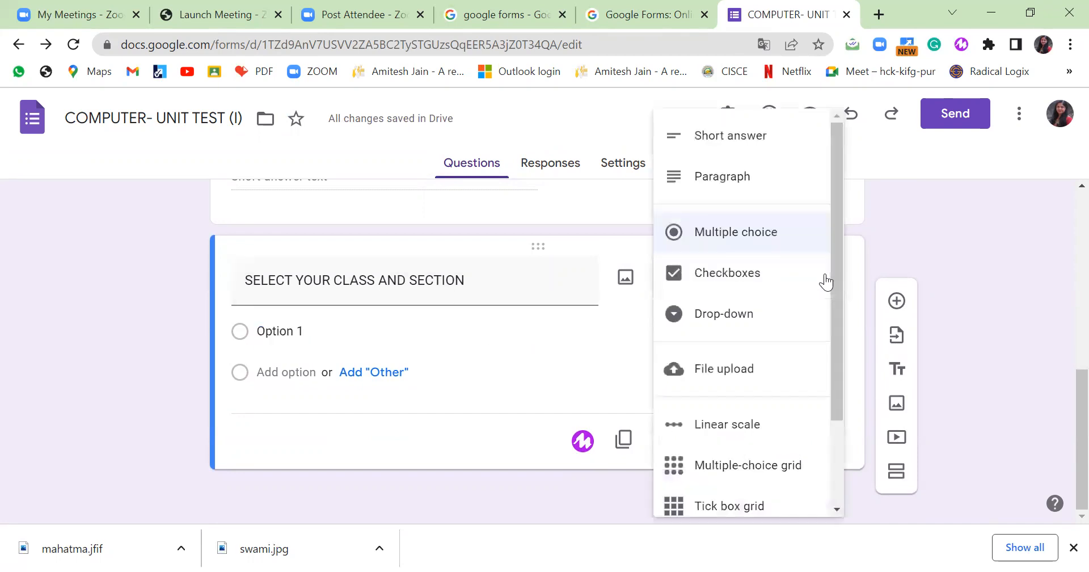
pyautogui.click(735, 331)
# Enter the drop-down options 6A, 6B, 6C, 6D and 6E.
pyautogui.click(336, 328)
pyautogui.write('6')
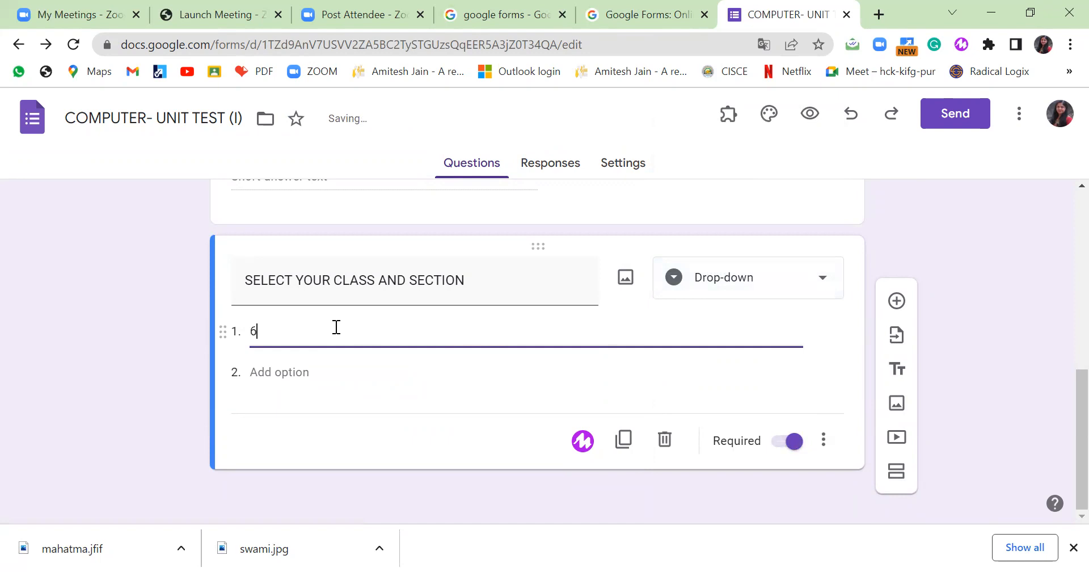
pyautogui.write('A')
pyautogui.press('Return')
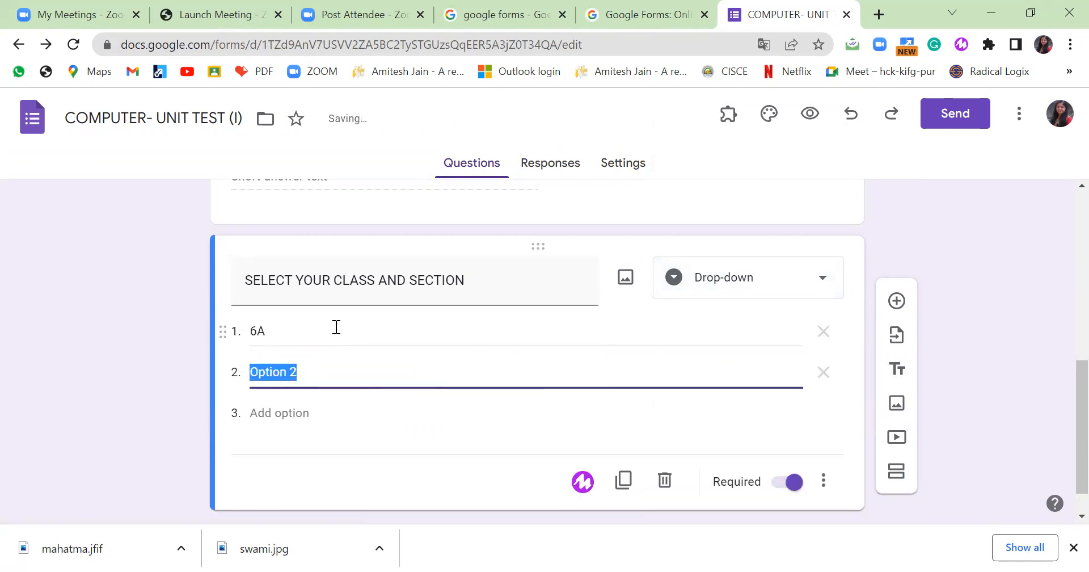
pyautogui.write('6B')
pyautogui.press('Return')
pyautogui.write('6C66D')
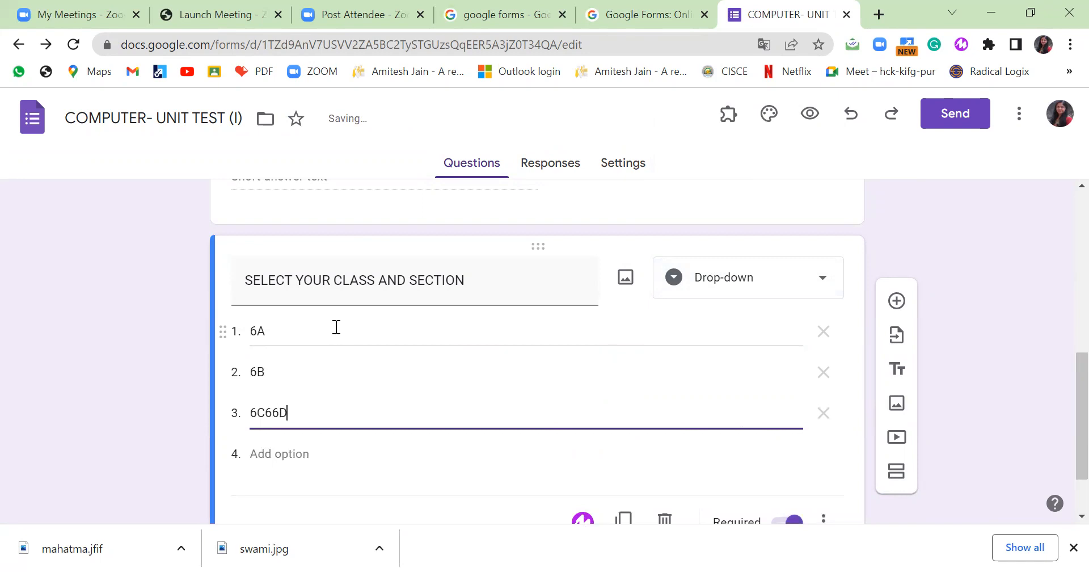
pyautogui.press('BackSpace')
pyautogui.press('BackSpace')
pyautogui.press('Return')
pyautogui.write('6D')
pyautogui.press('Return')
pyautogui.write('6E')
pyautogui.scroll(-3, 461, 311)
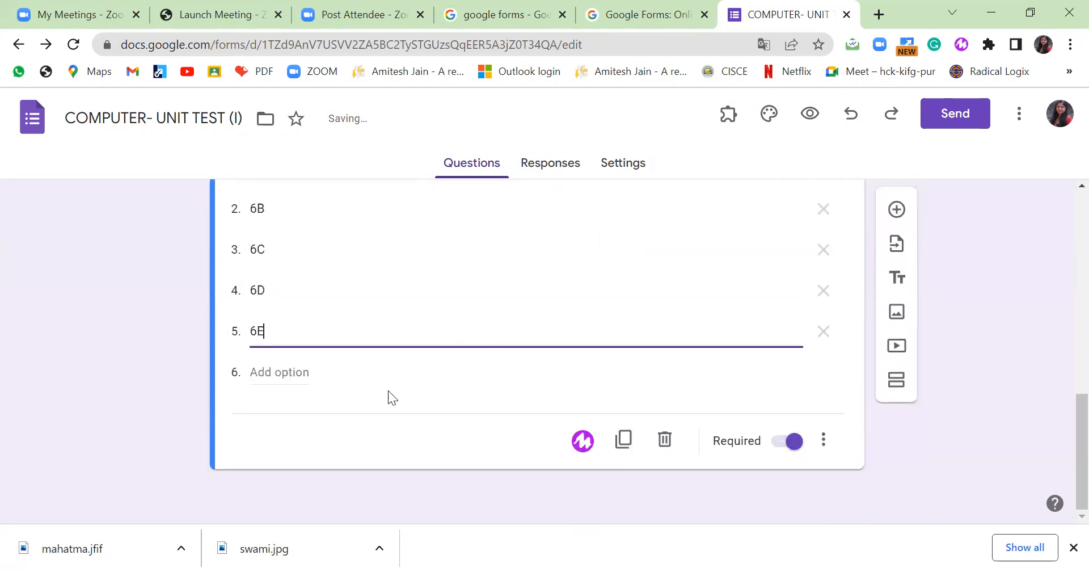
pyautogui.scroll(2, 586, 343)
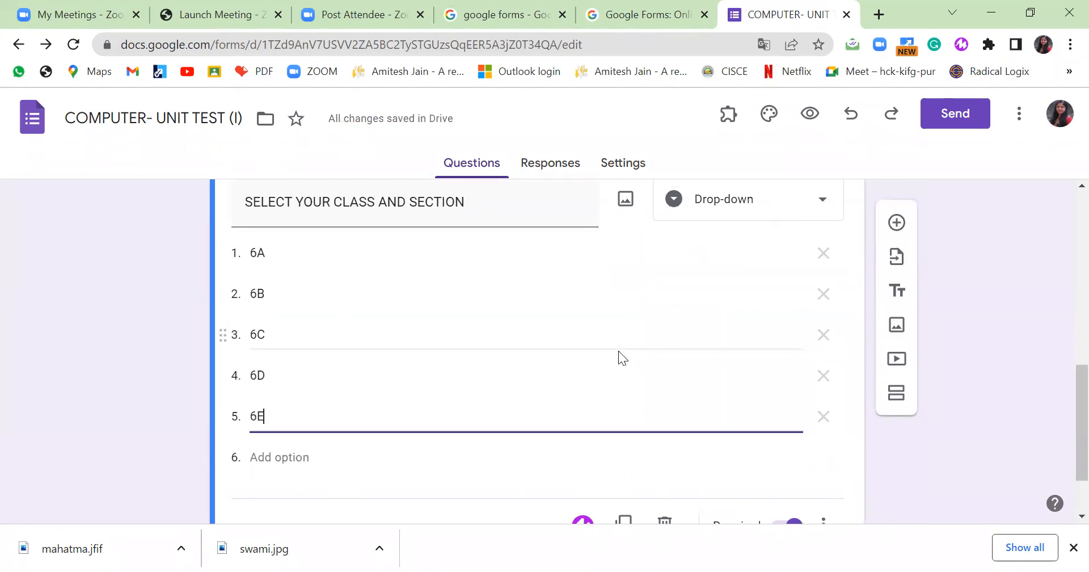
pyautogui.scroll(-2, 620, 357)
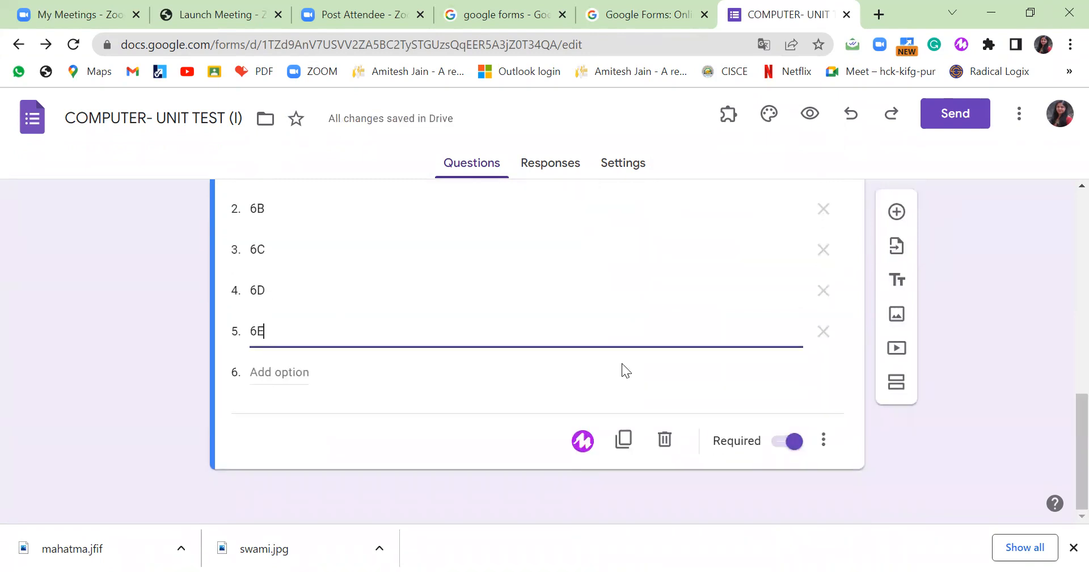
# Add a blank question, then preview the form and choose 6C in the class drop-down.
pyautogui.click(896, 216)
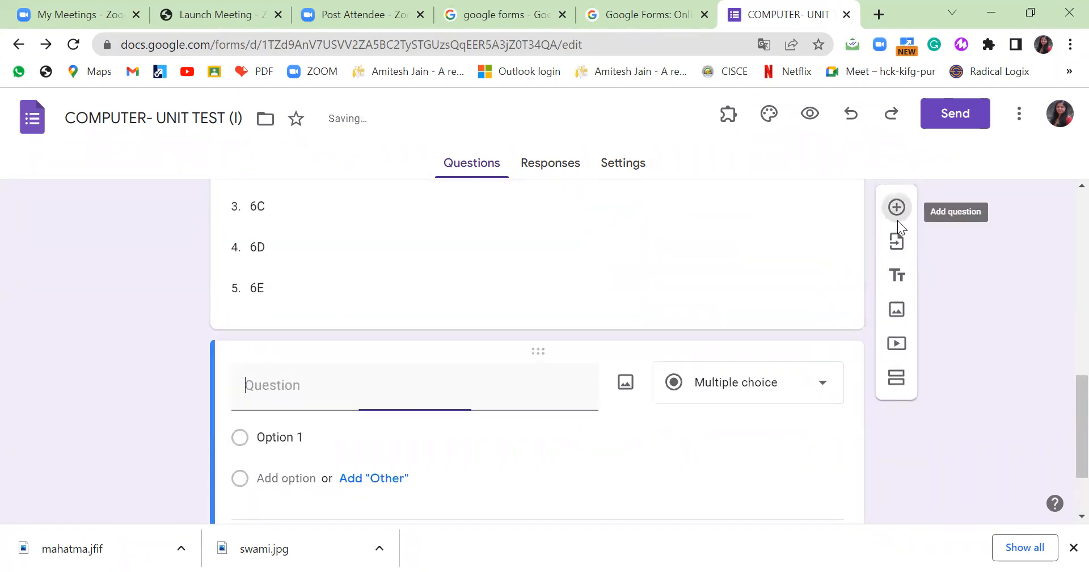
pyautogui.click(814, 120)
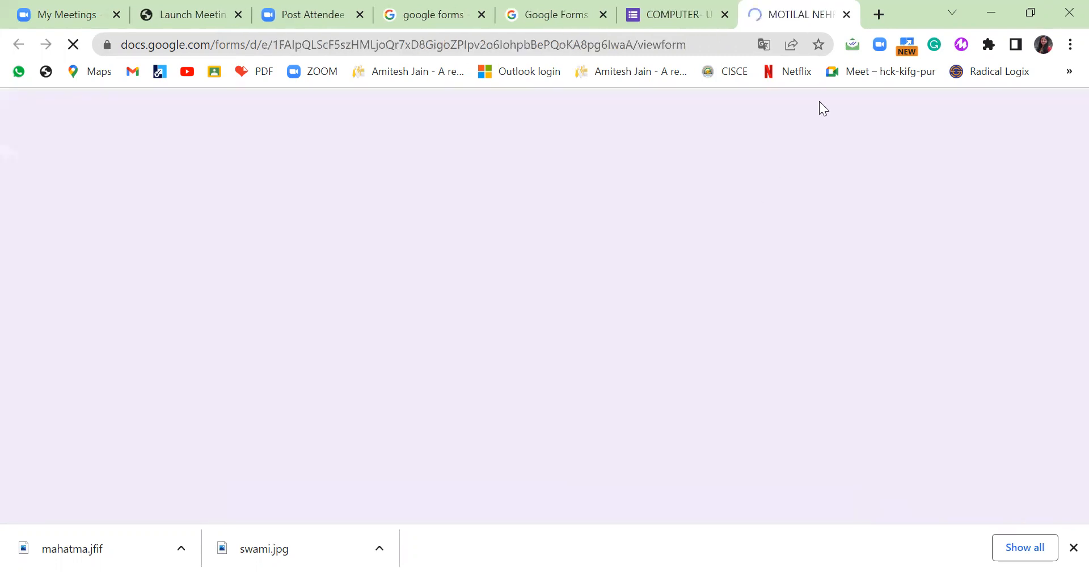
pyautogui.scroll(-5, 770, 205)
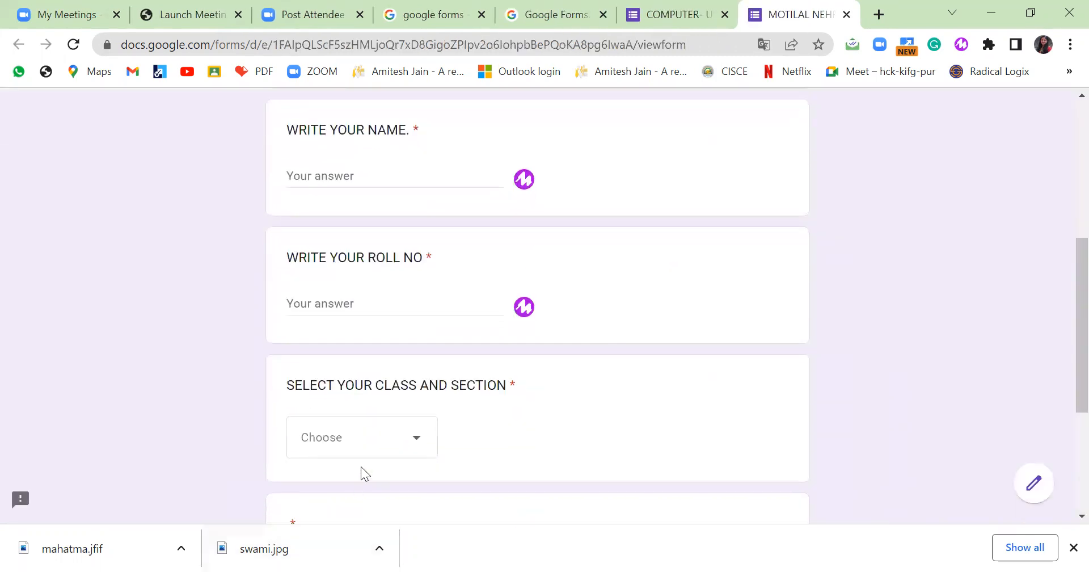
pyautogui.click(420, 446)
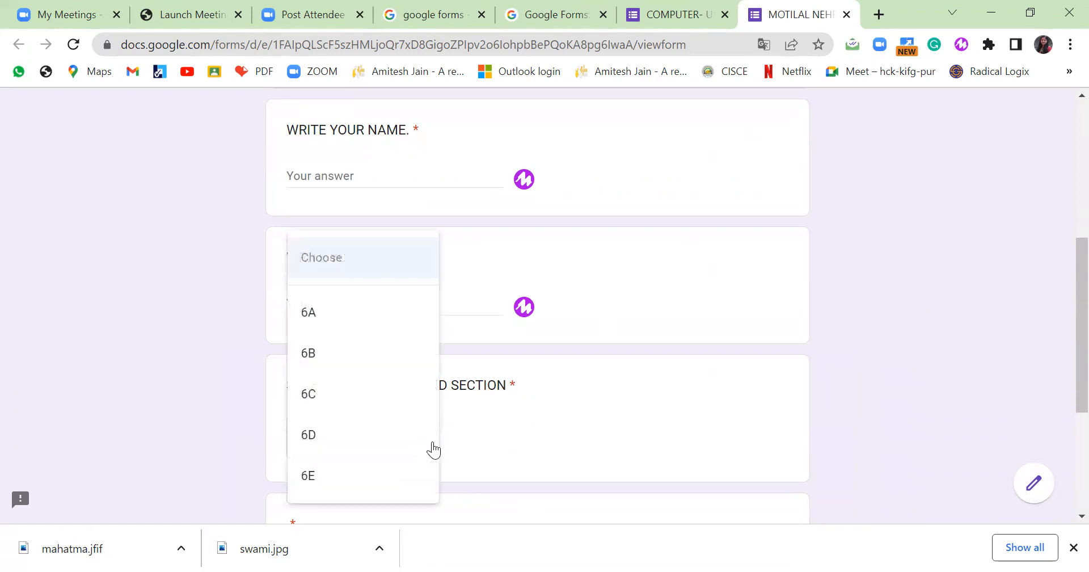
pyautogui.click(366, 404)
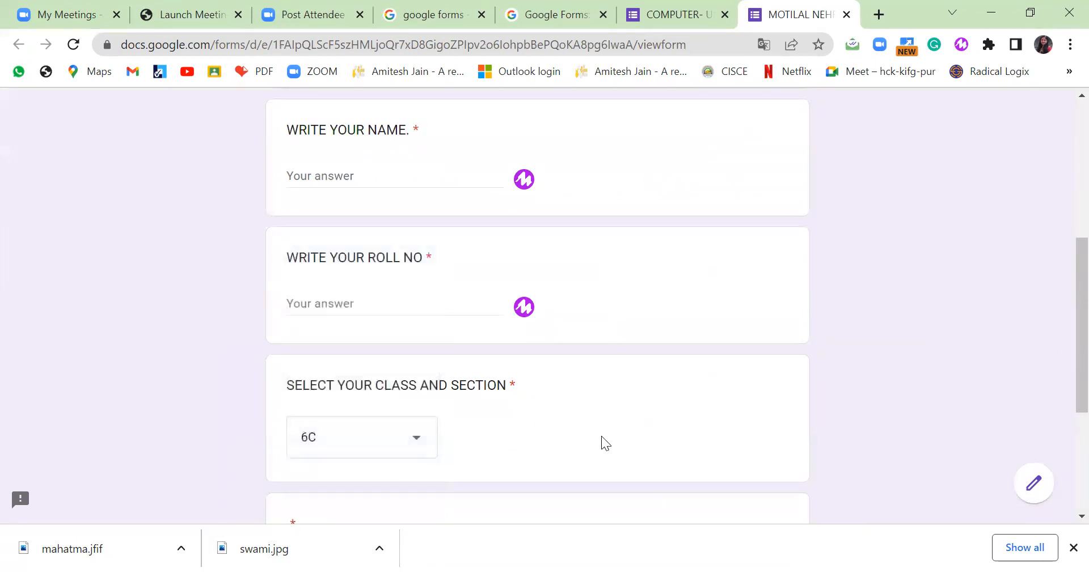
pyautogui.click(847, 14)
# Make the new question Short answer titled 'WHAT IS CYBER SAFETY', then add another question.
pyautogui.scroll(-1, 561, 375)
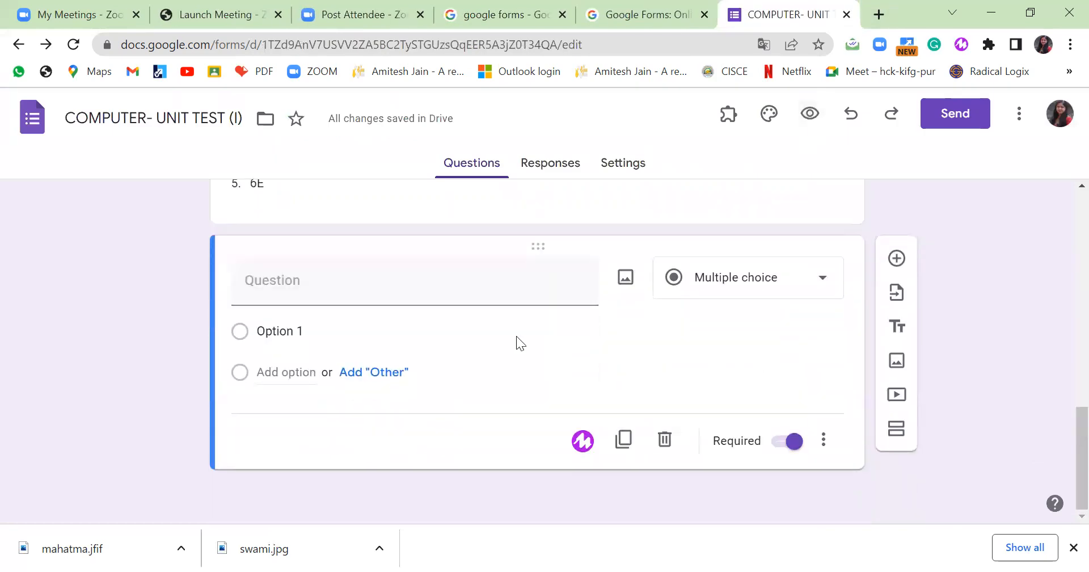
pyautogui.click(819, 282)
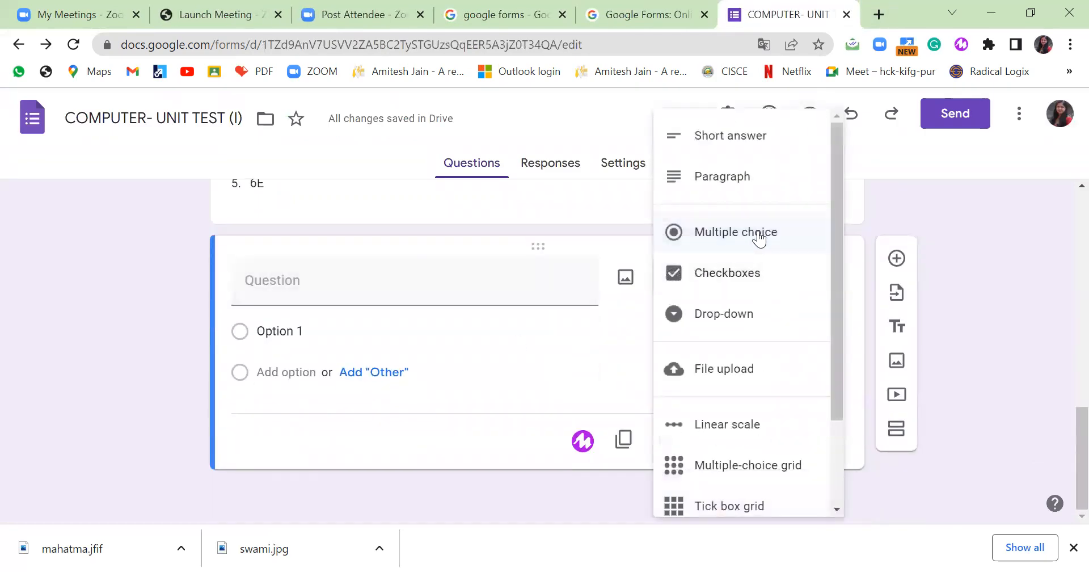
pyautogui.click(759, 238)
pyautogui.click(319, 288)
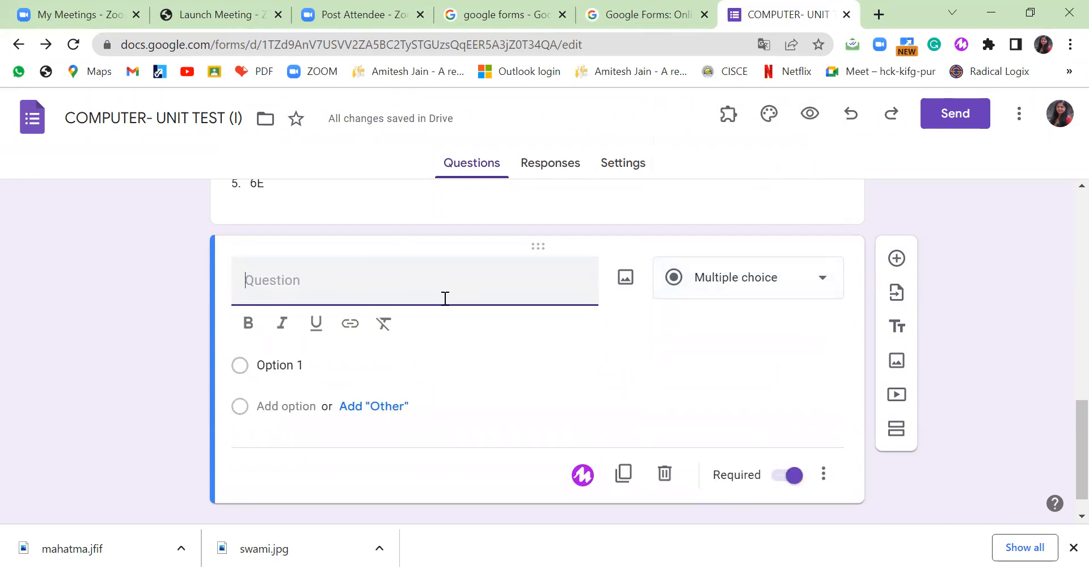
pyautogui.click(822, 282)
pyautogui.click(730, 138)
pyautogui.click(353, 314)
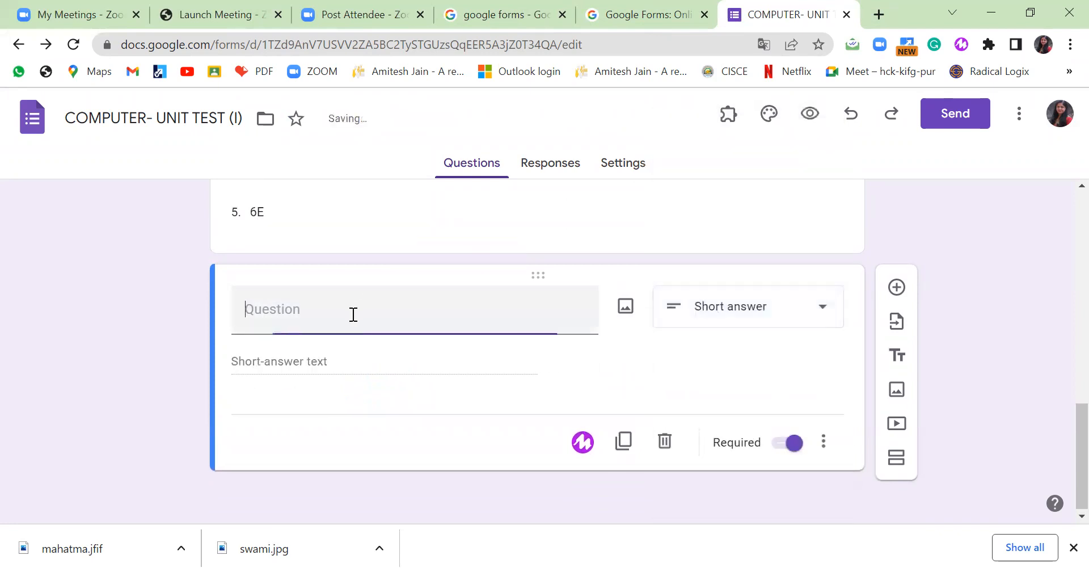
pyautogui.write('WHAT ')
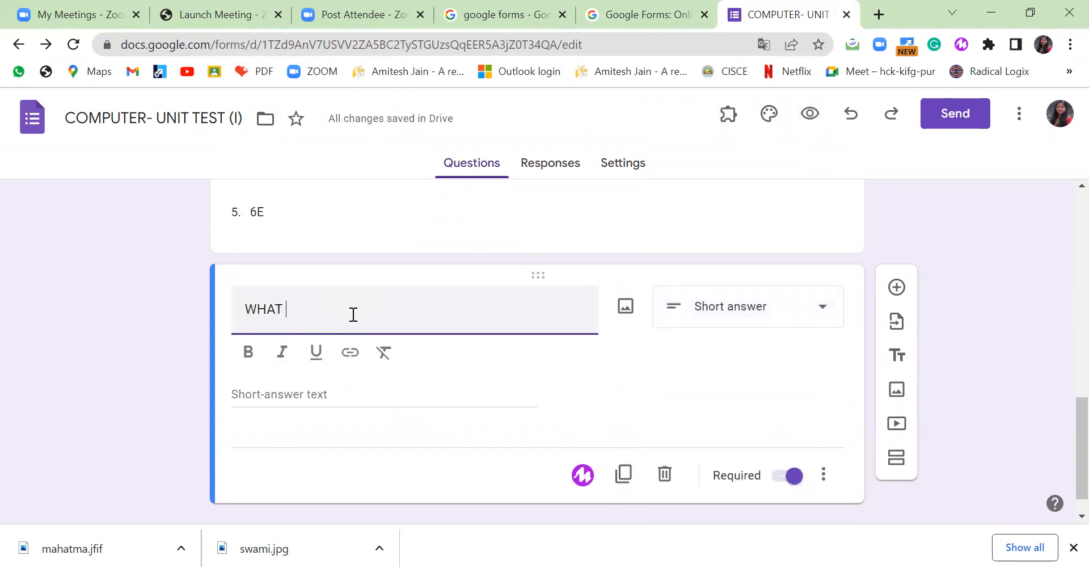
pyautogui.write('IS CYBER SAFETY?')
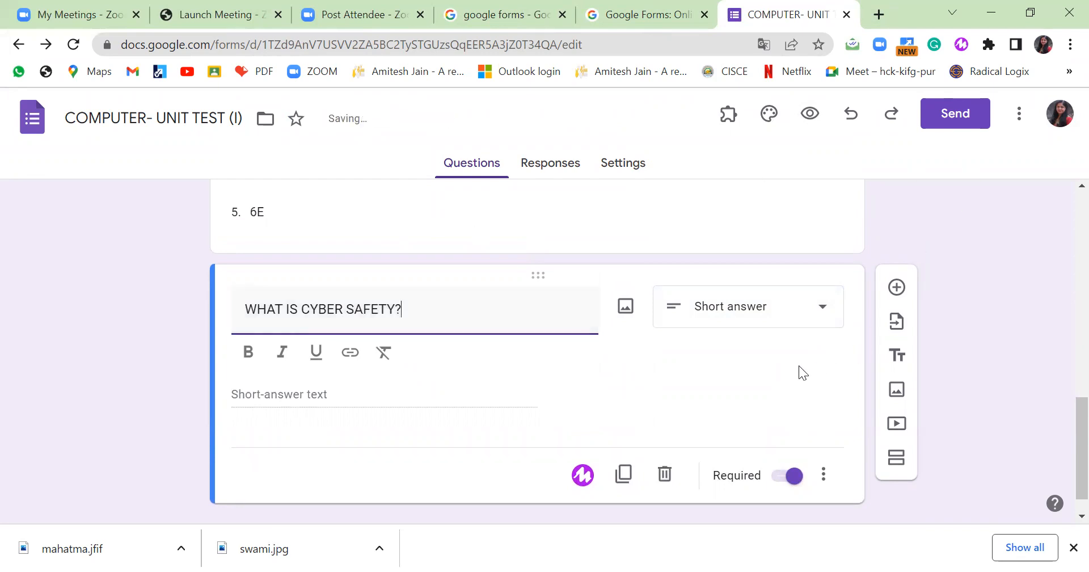
pyautogui.click(896, 288)
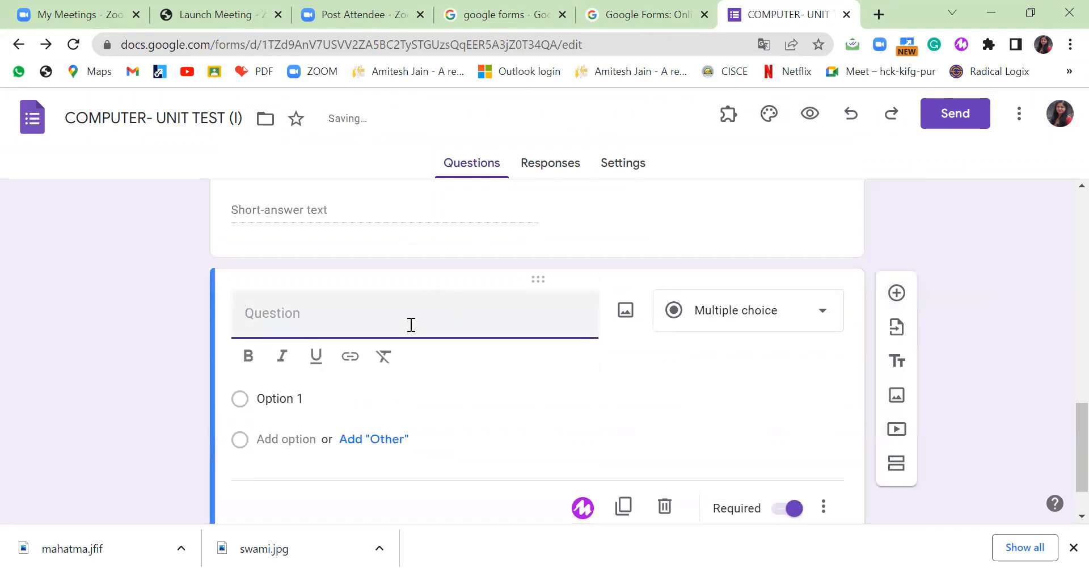
# Make a Paragraph question 'DEFINE LINE HARASSMENT AND HOW TO CONTROL THIS', then add another question.
pyautogui.write('DEFINE LINE HAR')
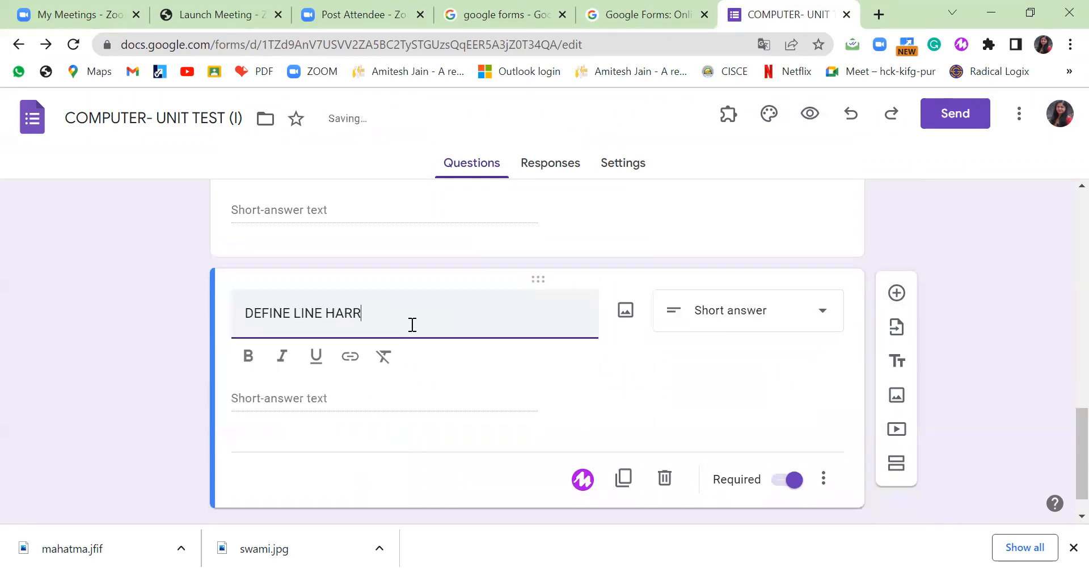
pyautogui.write('ASSMENT AND ')
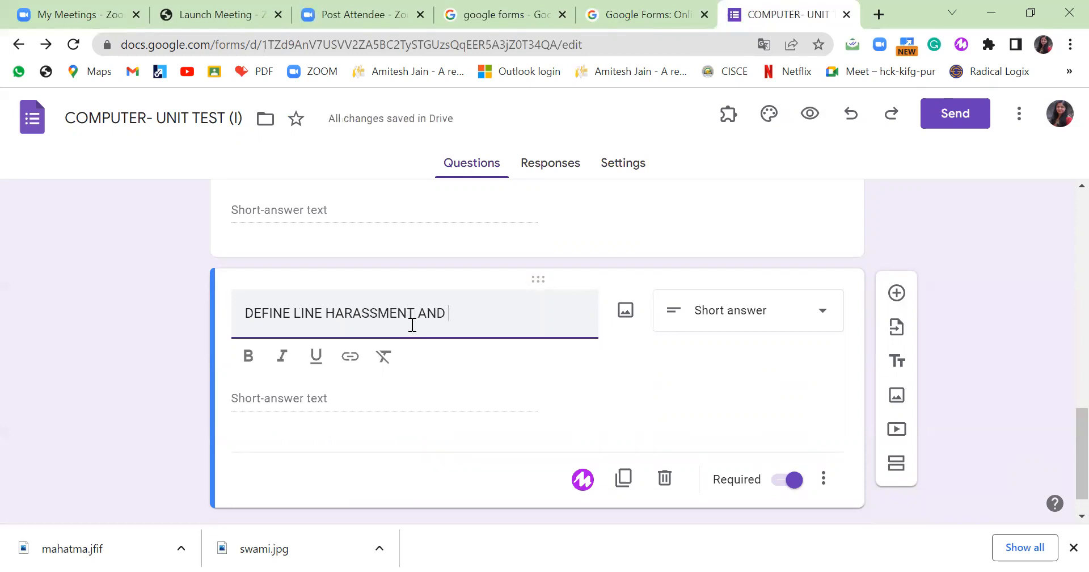
pyautogui.write('HOW T')
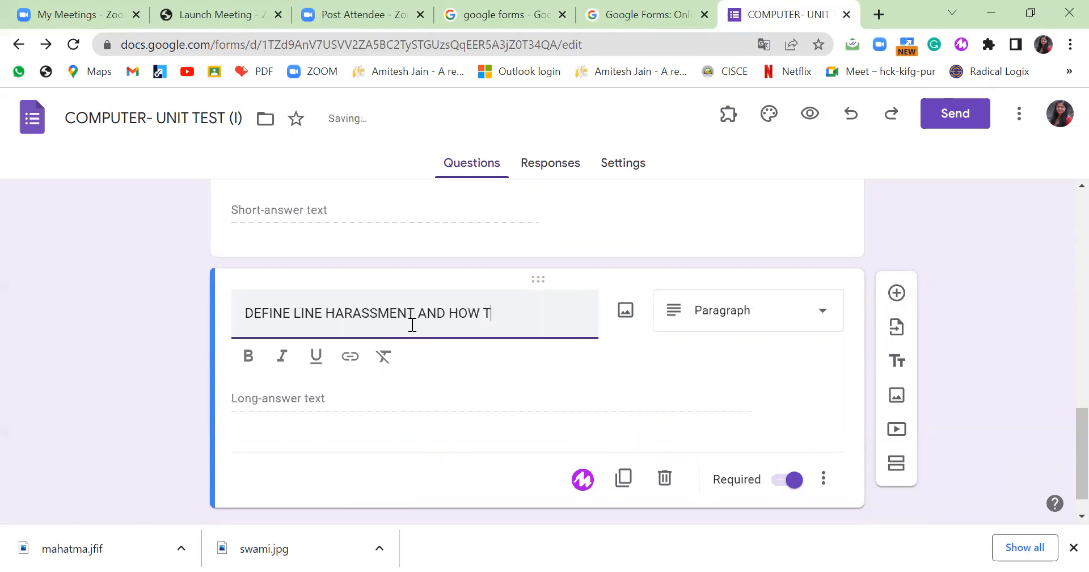
pyautogui.write('O CONTROL THIS?')
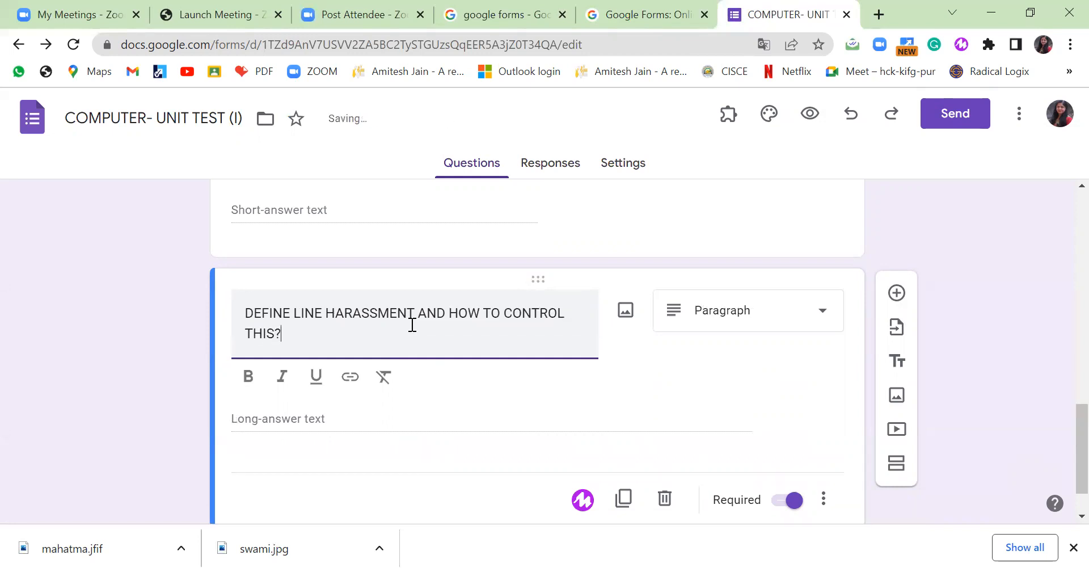
pyautogui.click(819, 312)
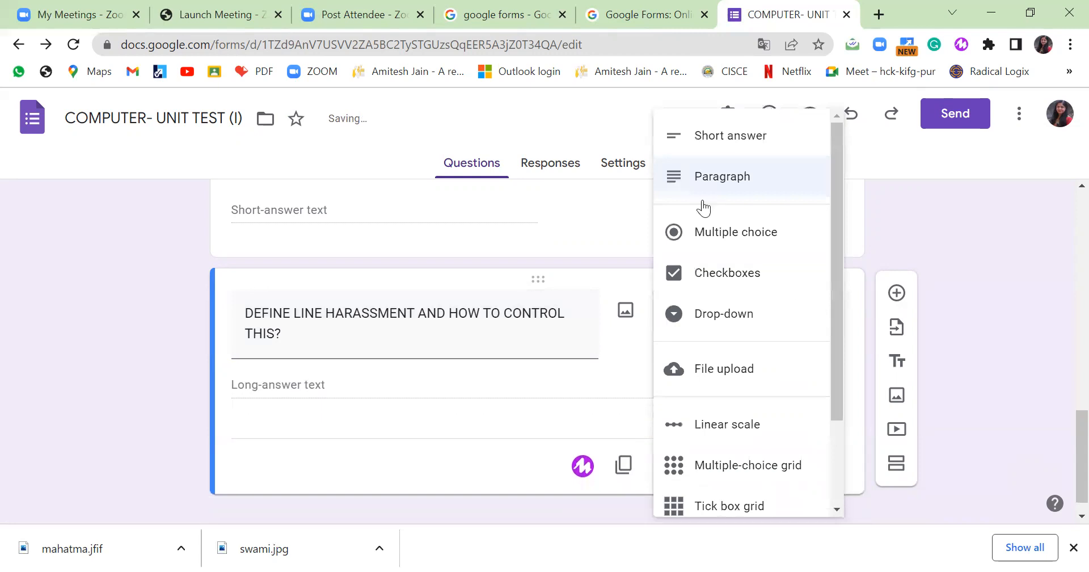
pyautogui.click(698, 176)
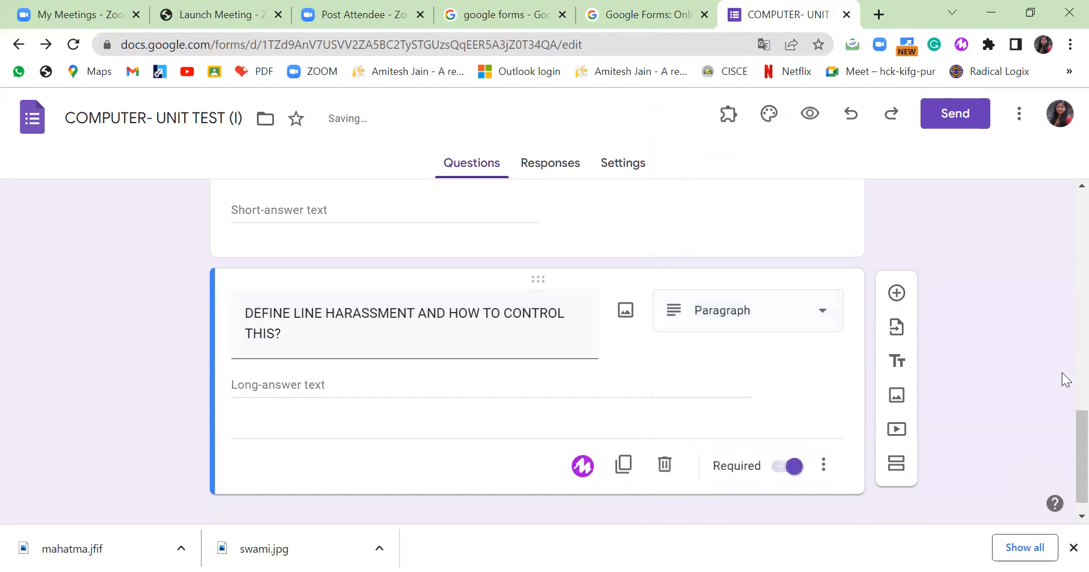
pyautogui.click(896, 293)
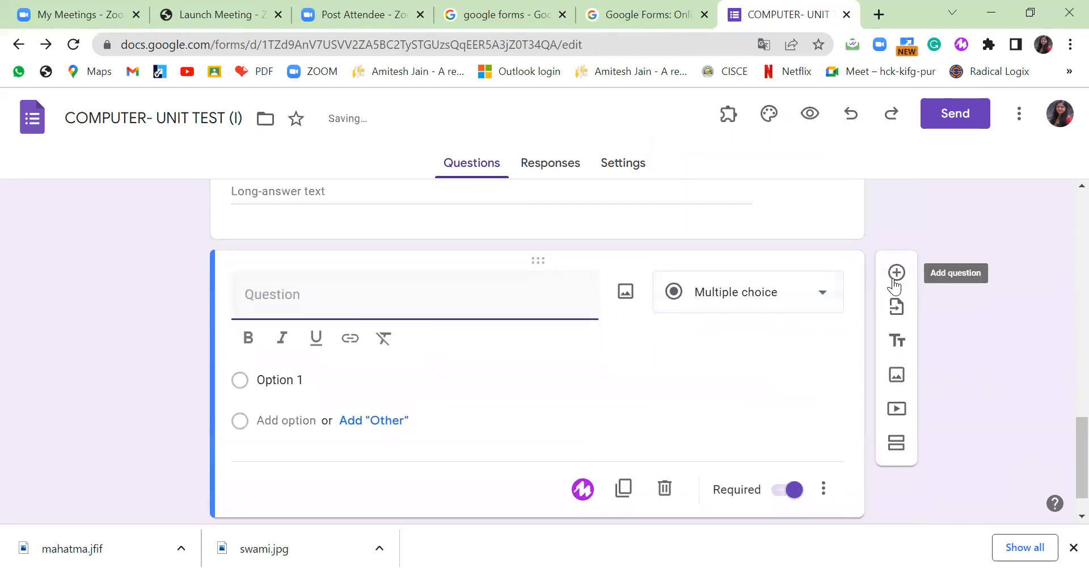
# Keep the new question multiple choice, ask about sharing personal information online, and make AGREE the first option.
pyautogui.click(806, 294)
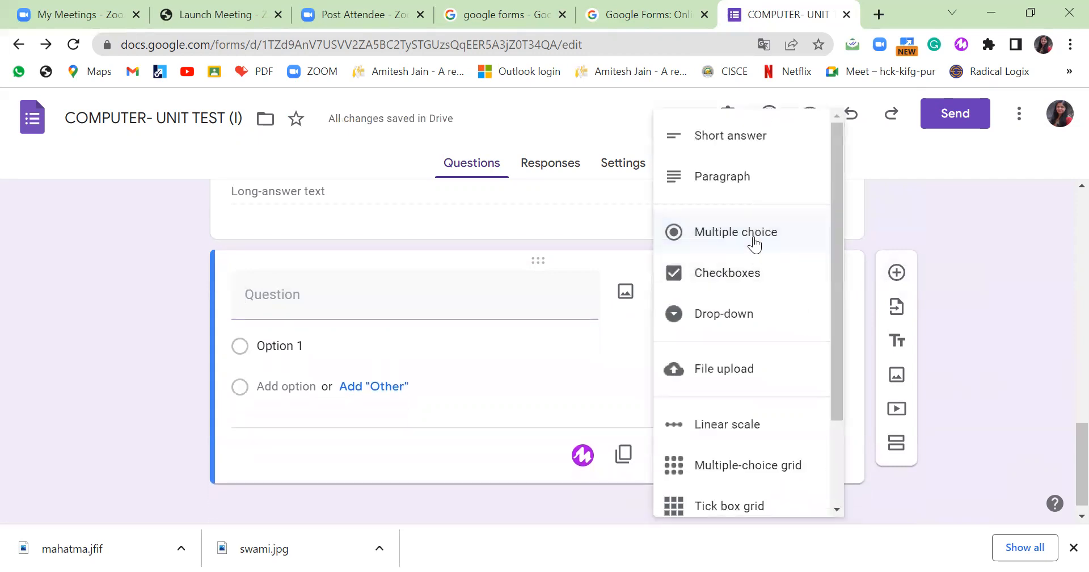
pyautogui.click(360, 302)
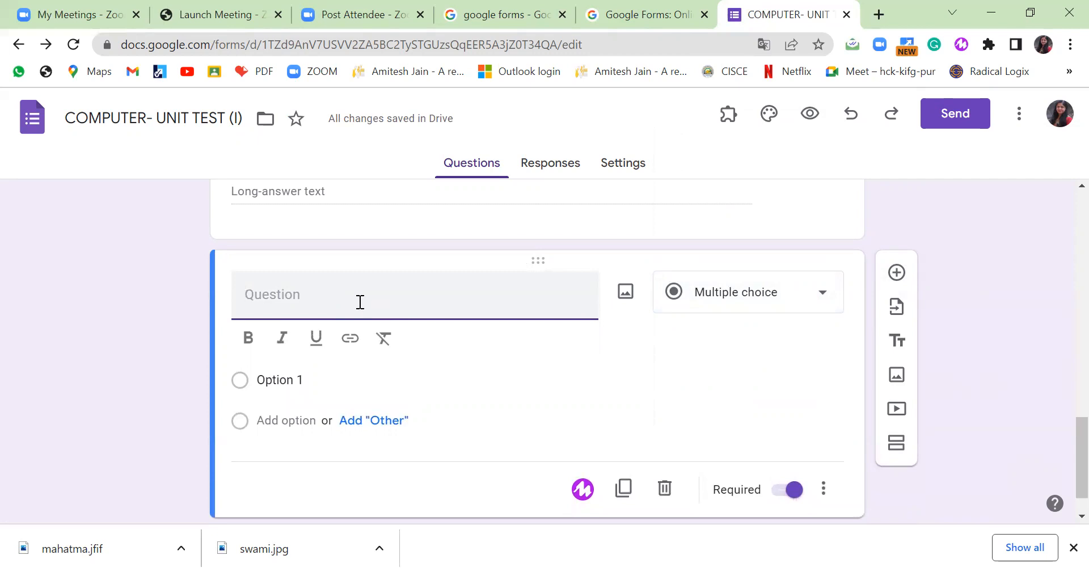
pyautogui.write('YOU SHOULD SHARE ')
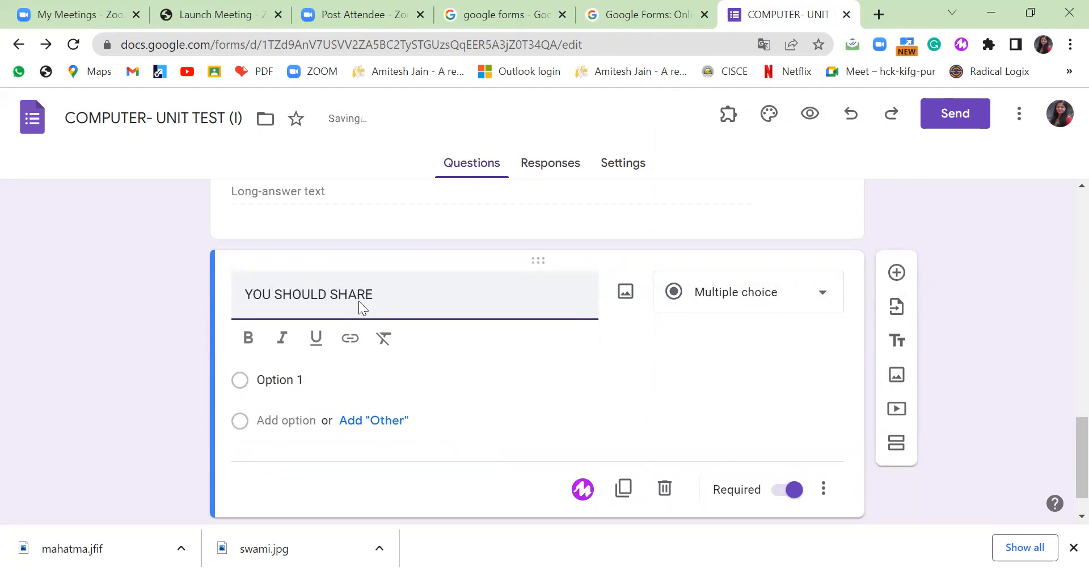
pyautogui.write('PERSONAL INFPORMAT')
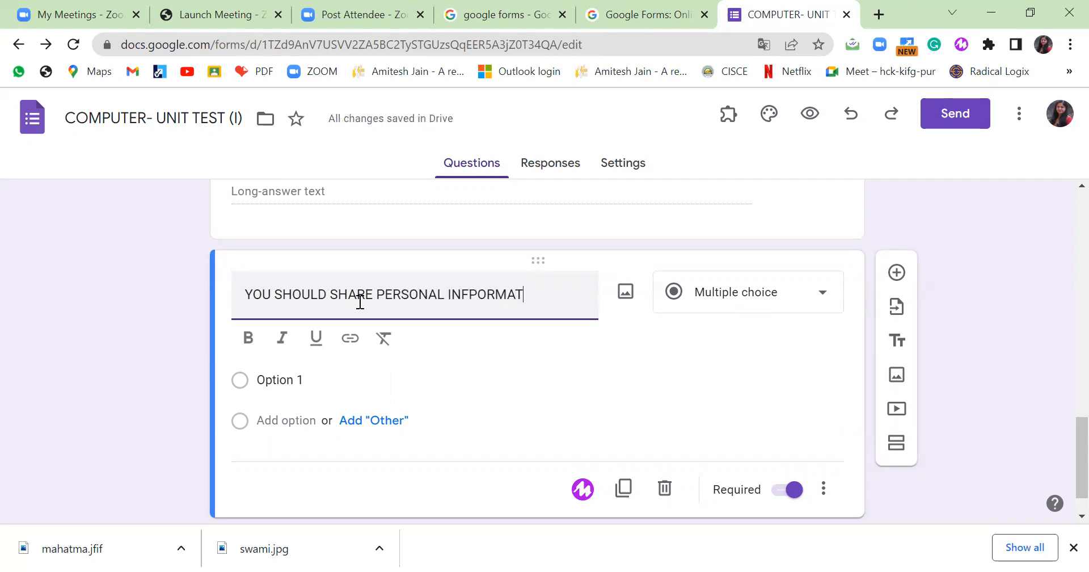
pyautogui.write('ION ON ')
pyautogui.write('INE.')
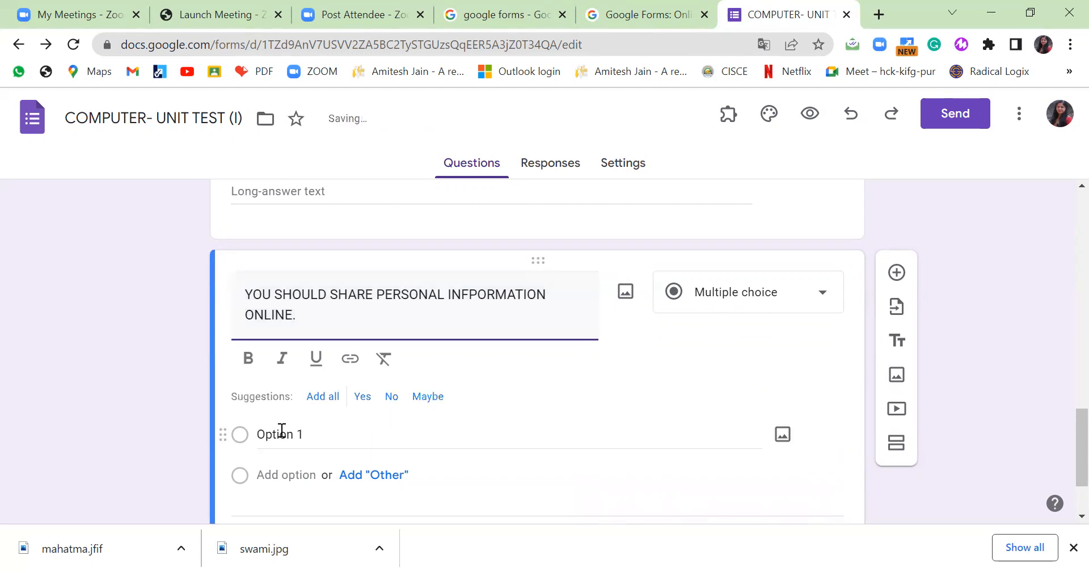
pyautogui.click(352, 445)
pyautogui.write('AGREE')
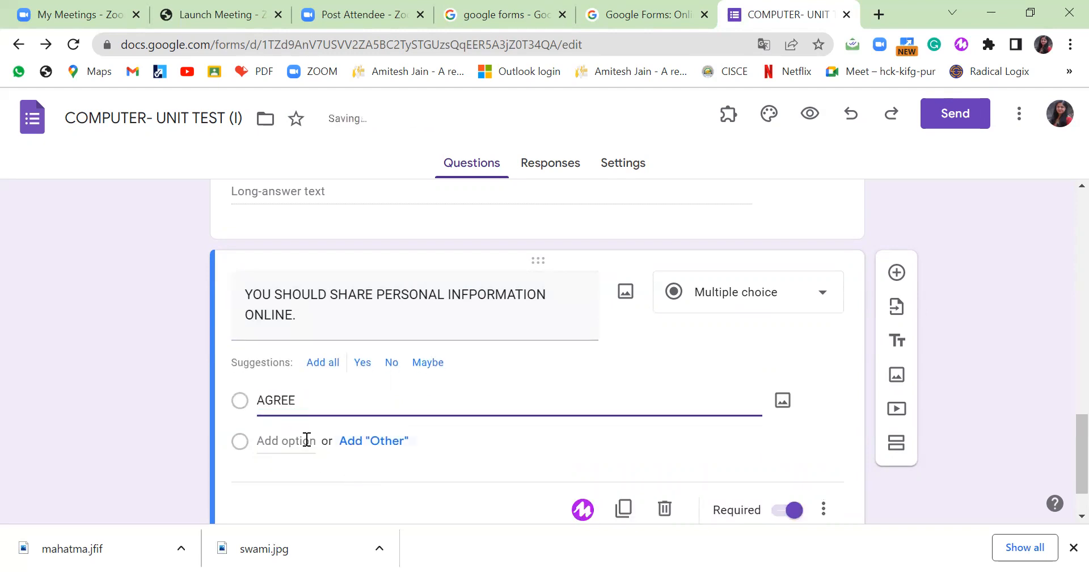
# Add the options DISAGREE and NOT AWARE, then add a new blank question.
pyautogui.click(307, 441)
pyautogui.write('DISAGREE')
pyautogui.click(286, 481)
pyautogui.write('NOW')
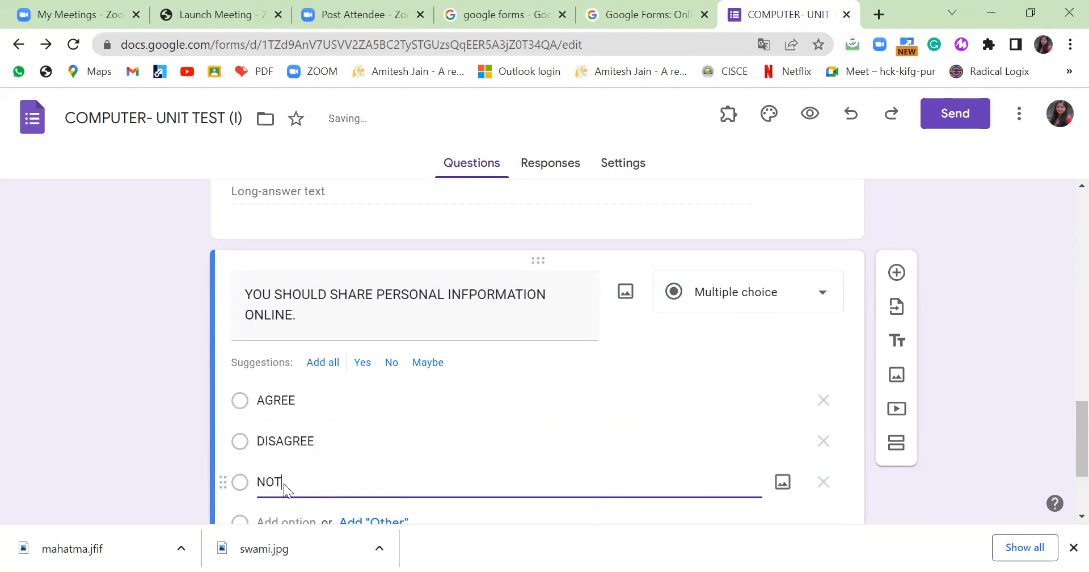
pyautogui.write(' AWARE')
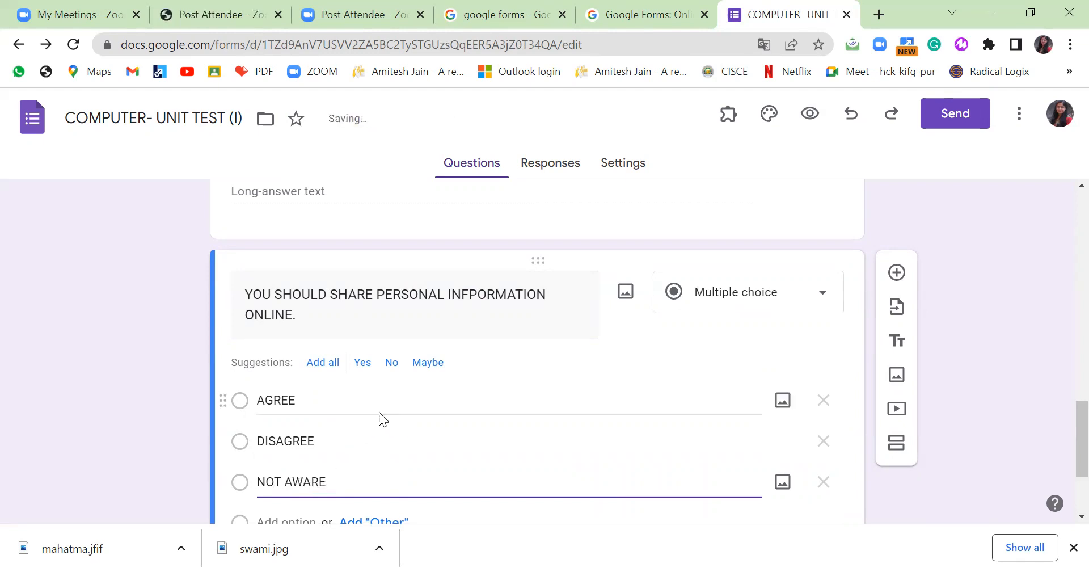
pyautogui.scroll(-2, 381, 412)
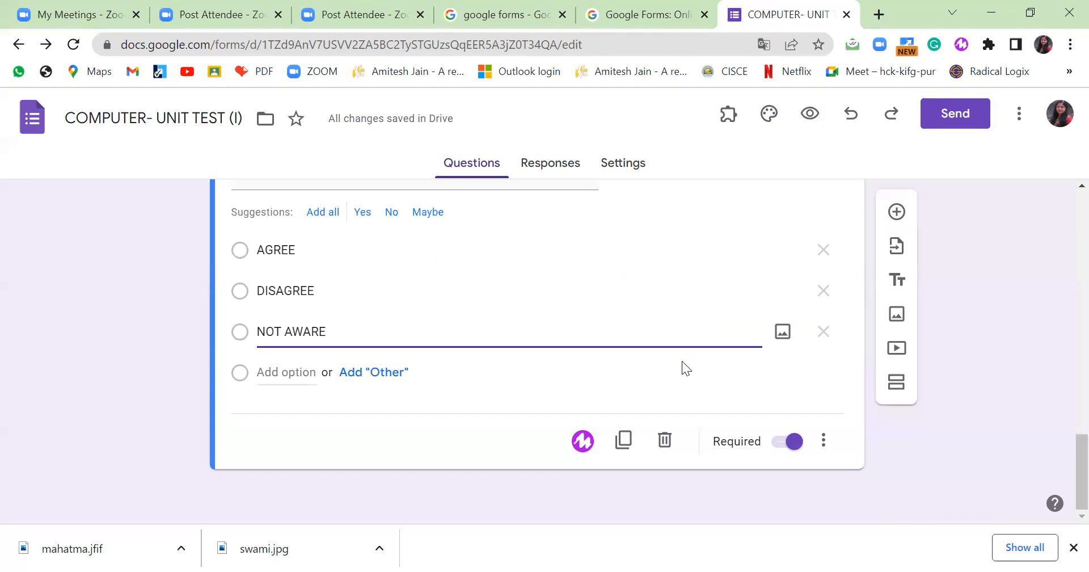
pyautogui.click(897, 211)
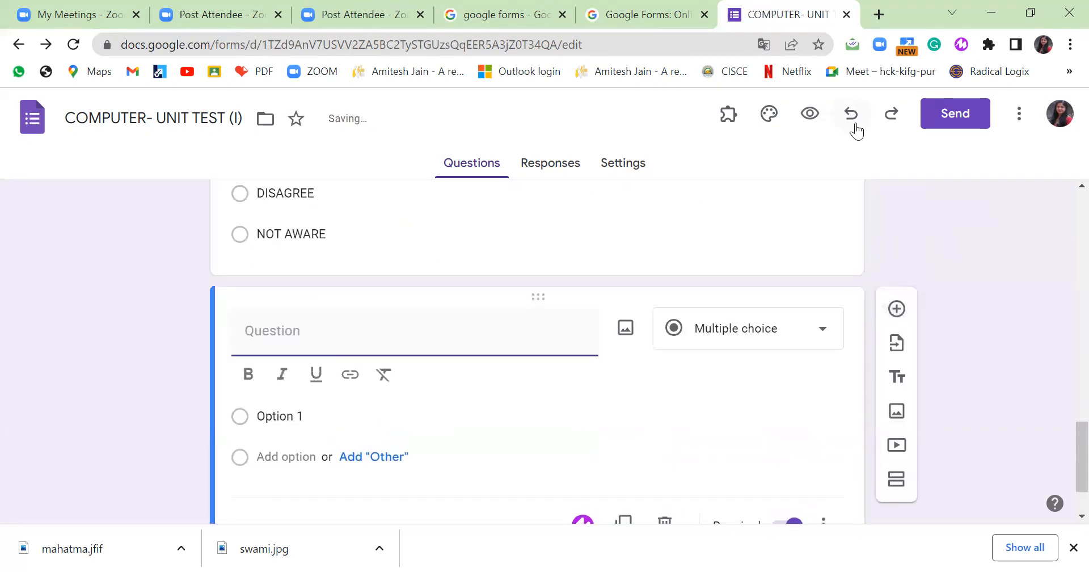
pyautogui.click(810, 113)
pyautogui.scroll(-15, 762, 224)
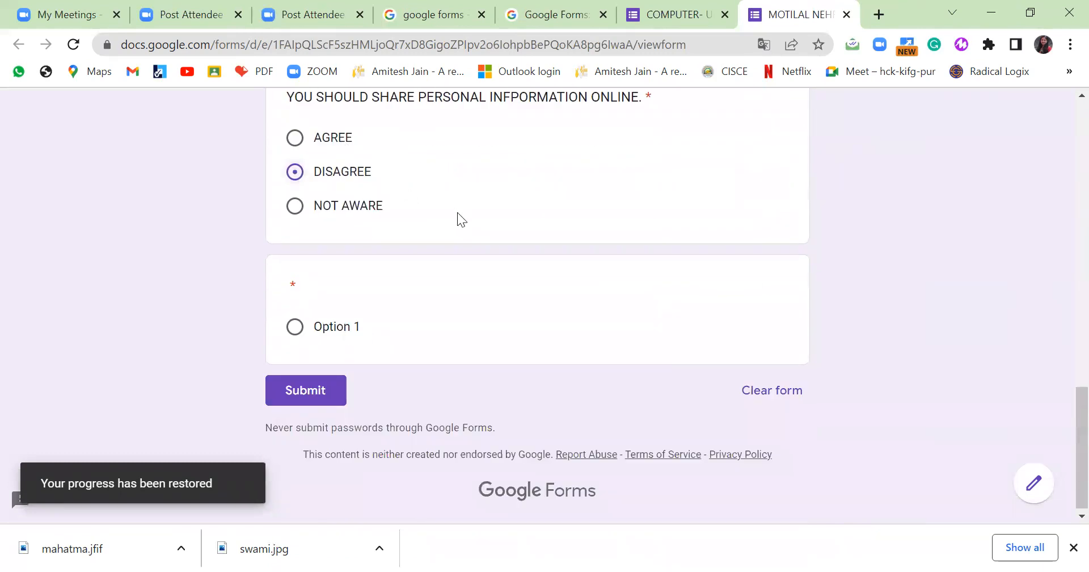
pyautogui.click(373, 207)
pyautogui.click(329, 137)
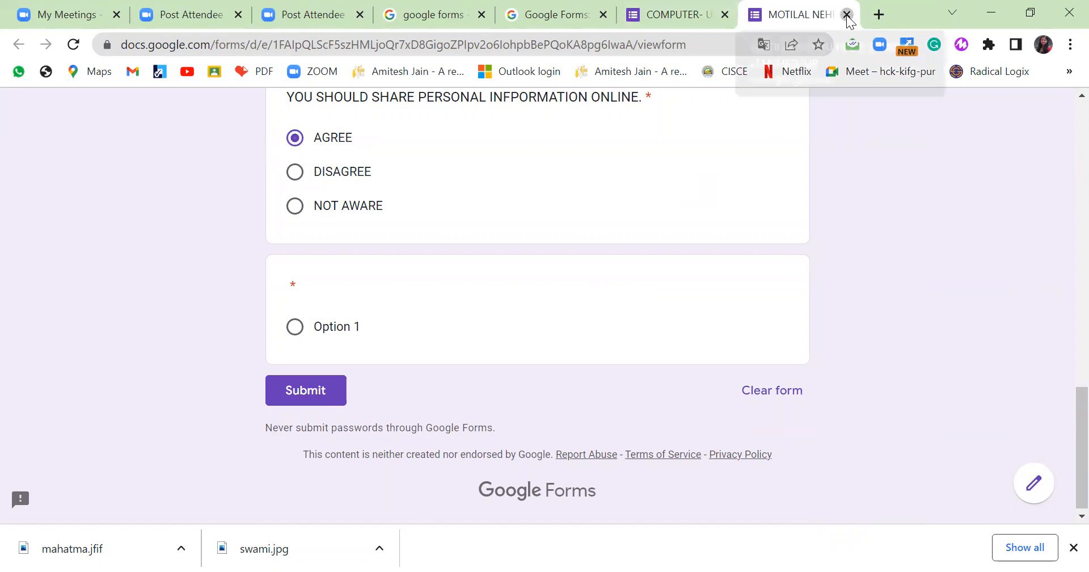
pyautogui.hotkey('ctrl', 'w')
pyautogui.click(820, 333)
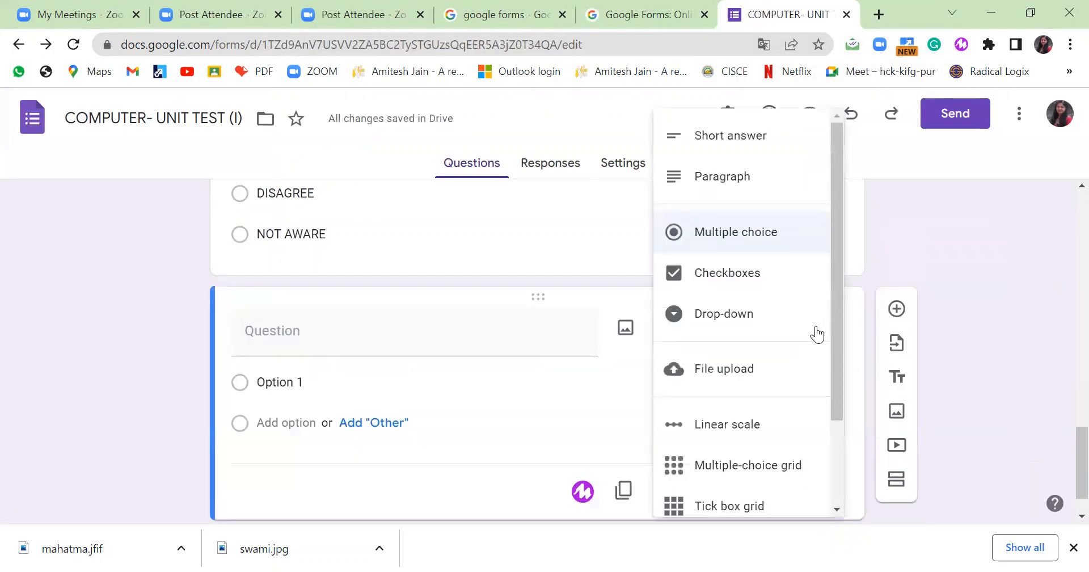
# Make a checkbox question 'YOU SHOULD NOT SHARE' with first choice PERSONAL INFORMATION.
pyautogui.click(738, 279)
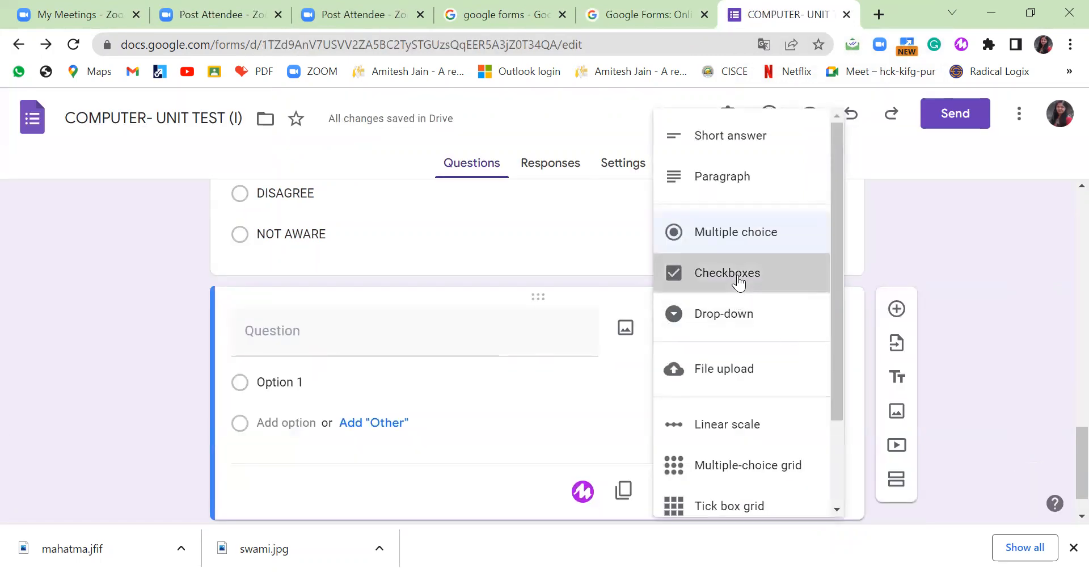
pyautogui.click(384, 331)
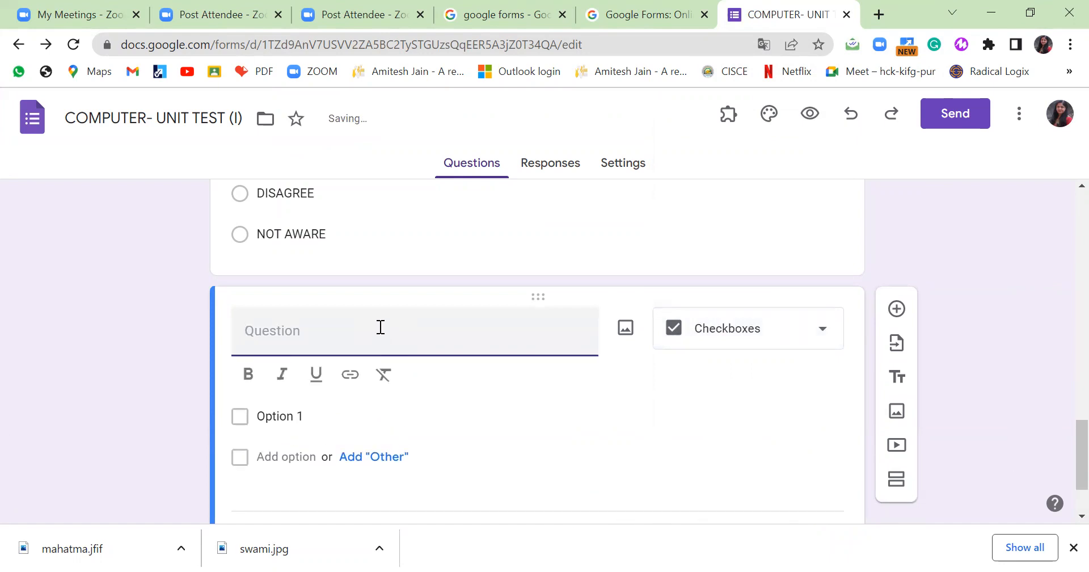
pyautogui.write('YOU SH')
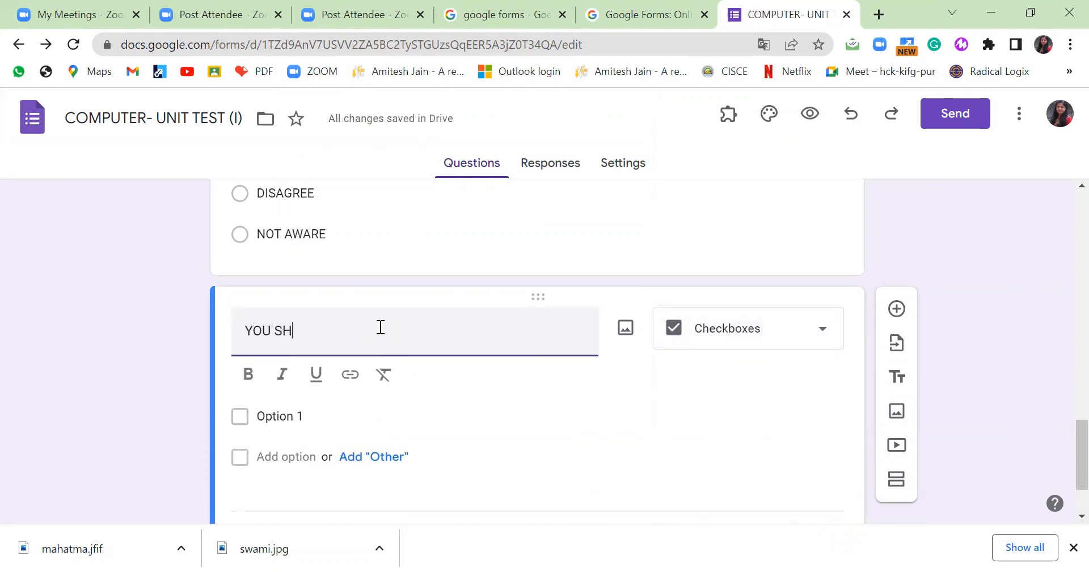
pyautogui.write('OULD NOT SHARE ONLINE')
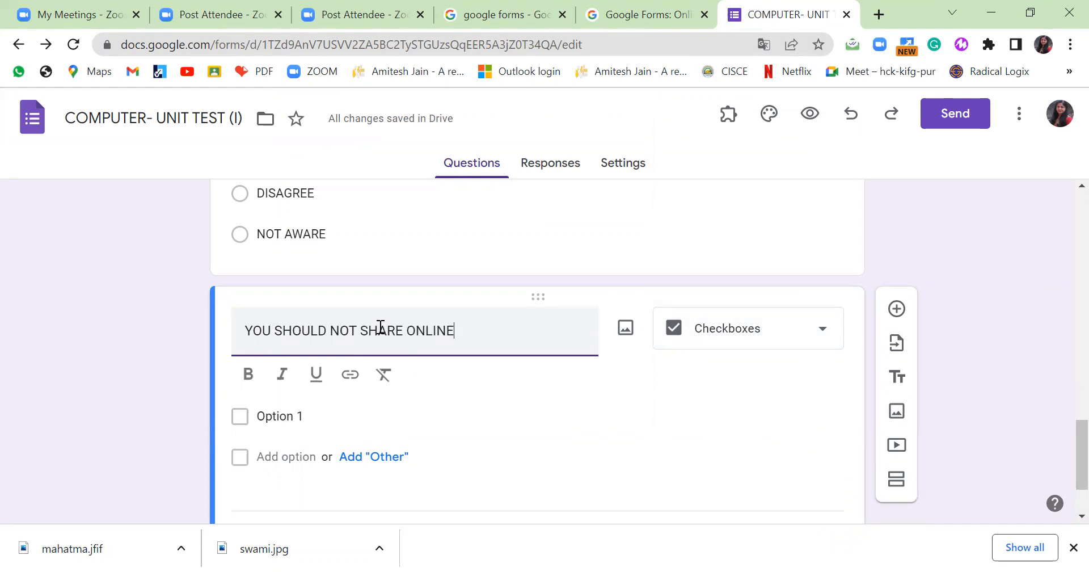
pyautogui.click(291, 417)
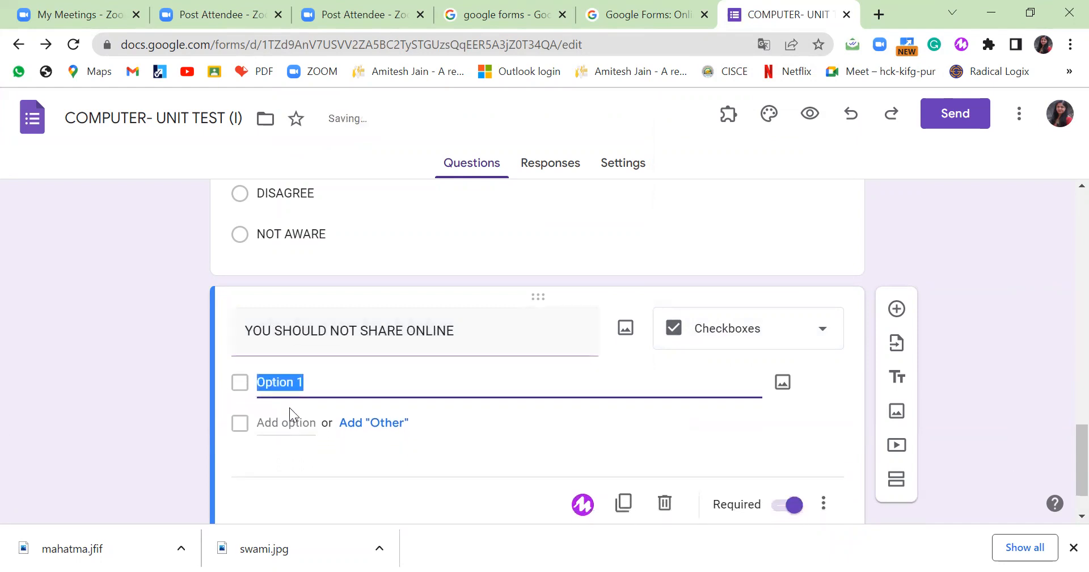
pyautogui.write('PERSONAL')
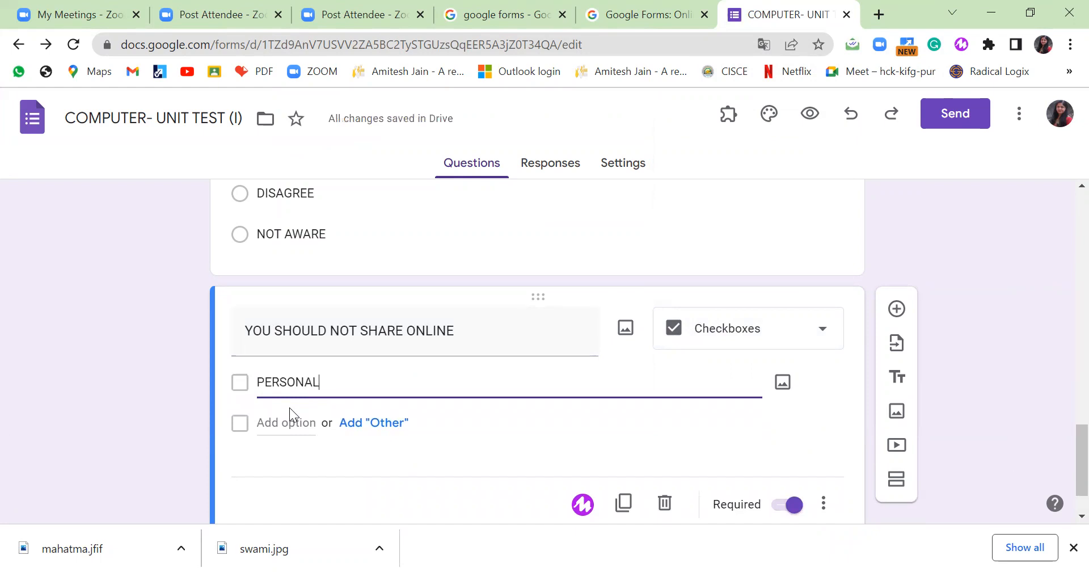
pyautogui.write(' INFORMATIO')
pyautogui.write('N')
pyautogui.press('BackSpace')
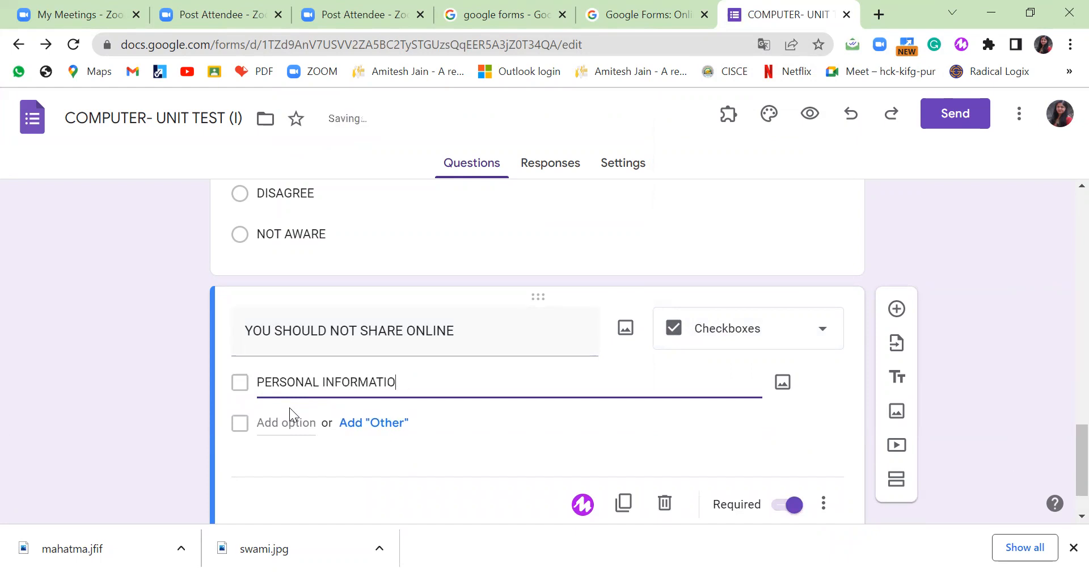
pyautogui.write('N')
# Add the choices BANK DETAILS, PASSWORD and YOUR COLLECTION OF WATCHES.
pyautogui.press('Return')
pyautogui.write('BANK DETAILS')
pyautogui.press('Return')
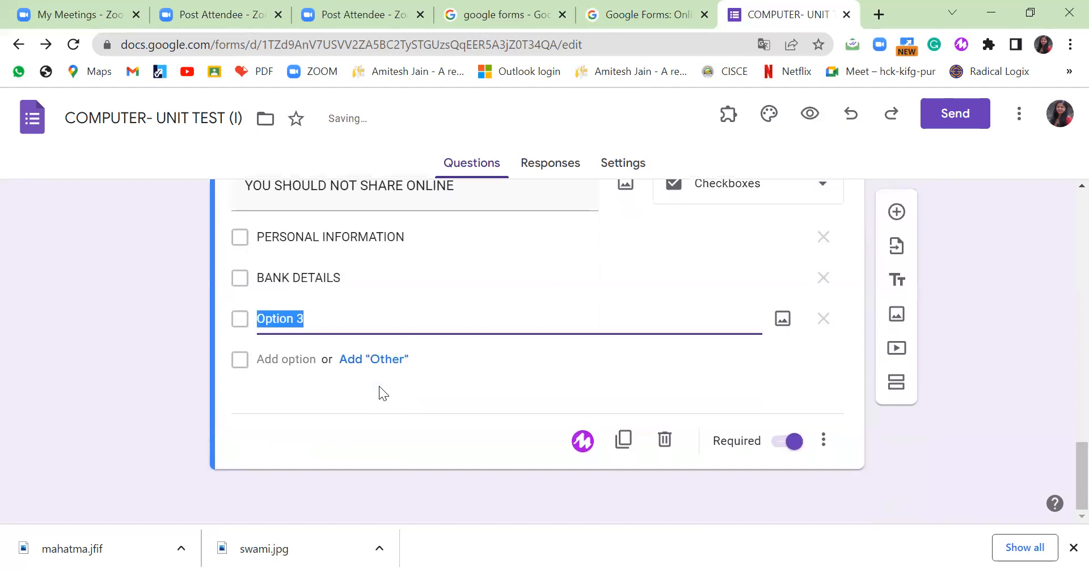
pyautogui.write('PASW')
pyautogui.press('BackSpace')
pyautogui.write('SWORD')
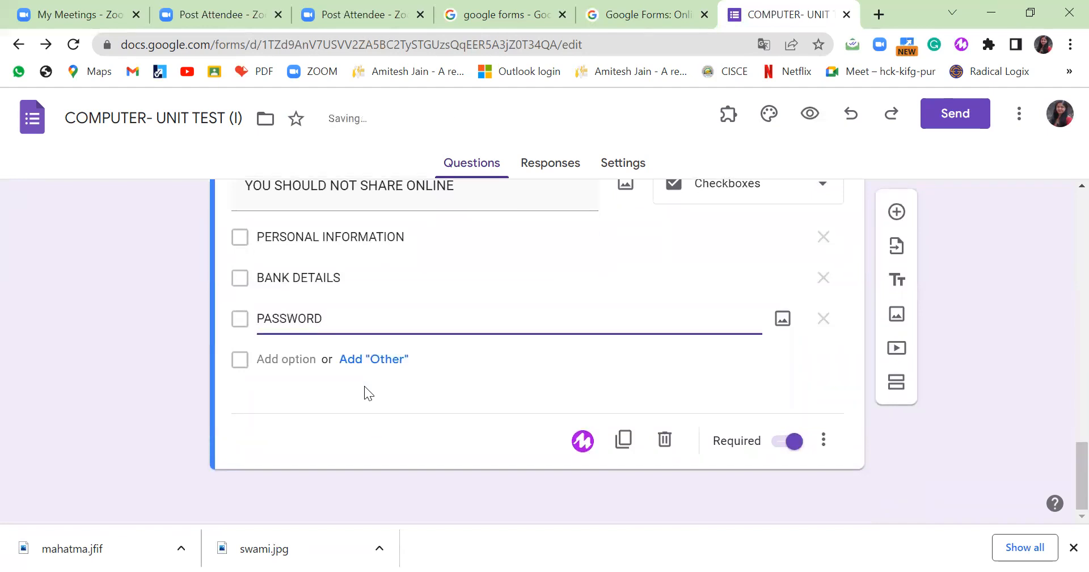
pyautogui.click(291, 360)
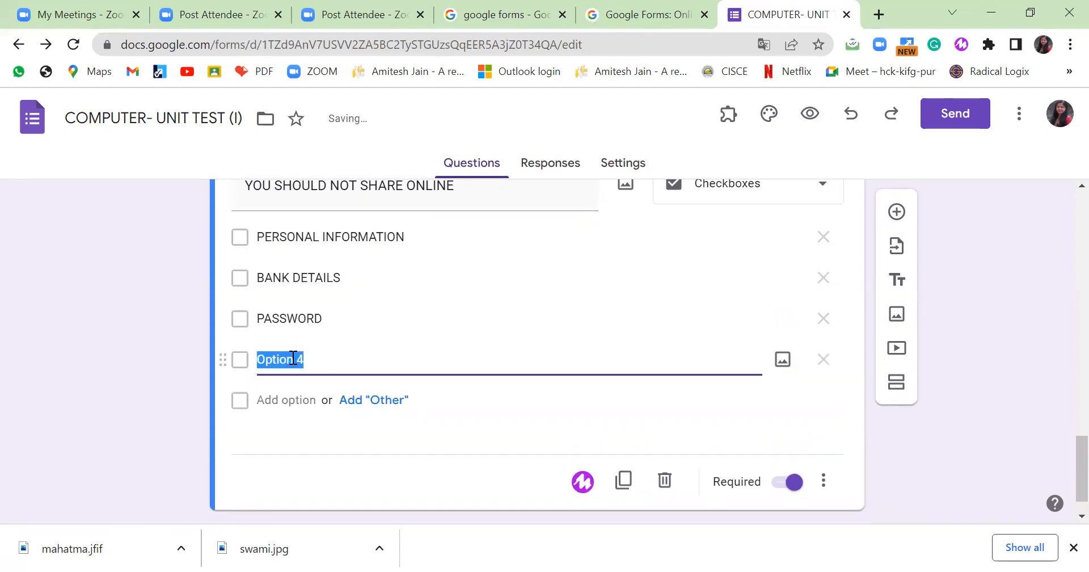
pyautogui.write('YOUR COLLECTION OF')
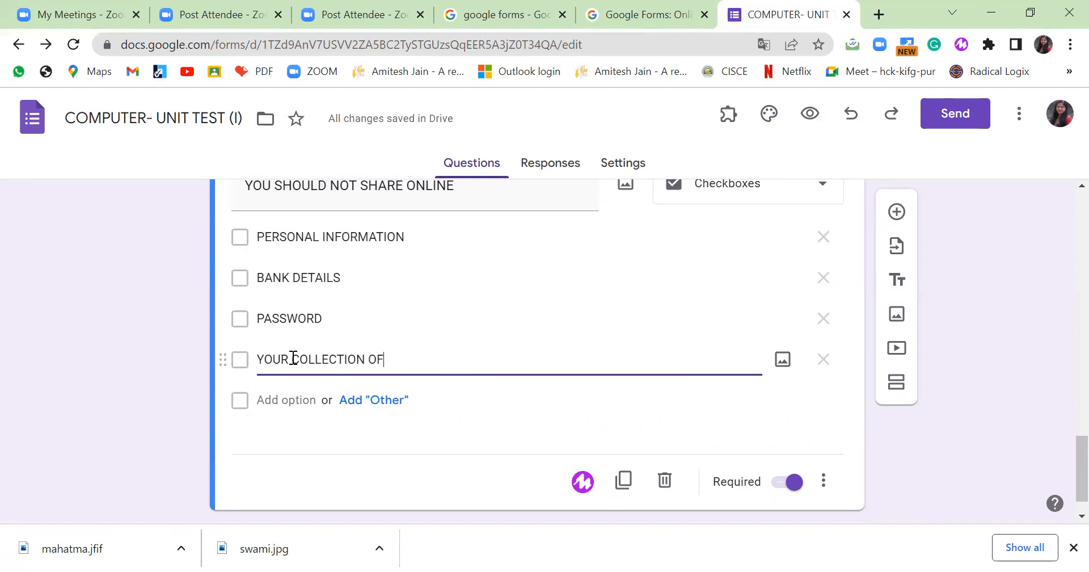
pyautogui.write(' WATCHES')
pyautogui.scroll(-1, 693, 383)
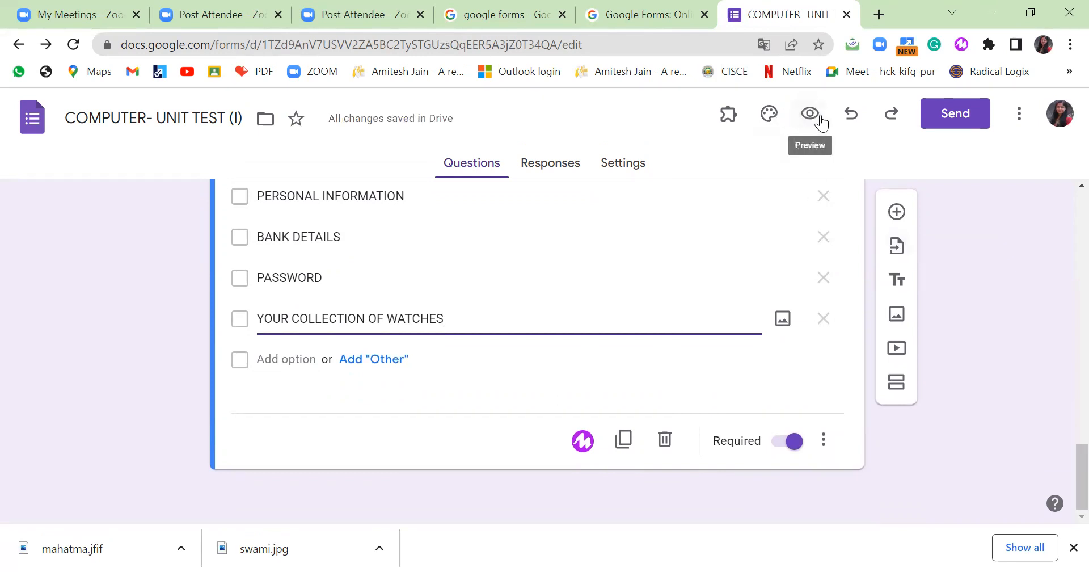
pyautogui.click(407, 441)
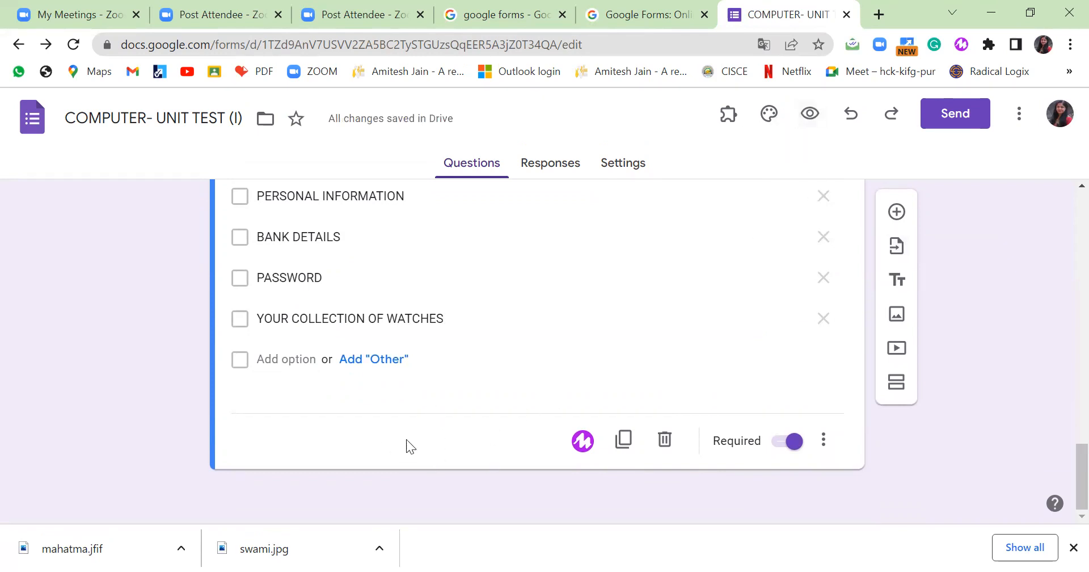
pyautogui.click(810, 112)
pyautogui.scroll(-20, 624, 301)
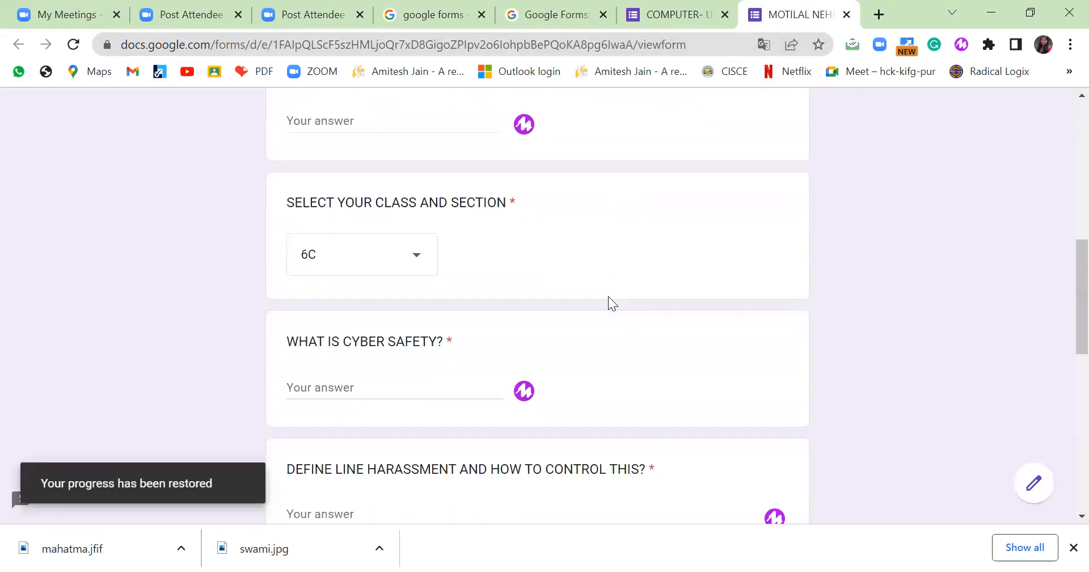
pyautogui.click(296, 235)
pyautogui.click(296, 265)
pyautogui.click(296, 295)
pyautogui.scroll(3, 543, 287)
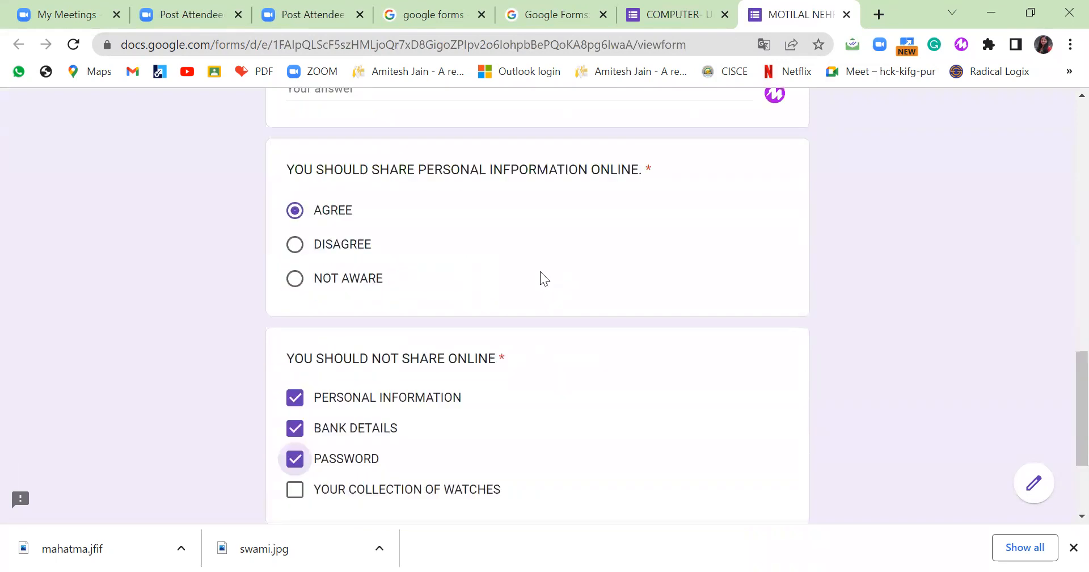
pyautogui.click(295, 251)
pyautogui.click(296, 284)
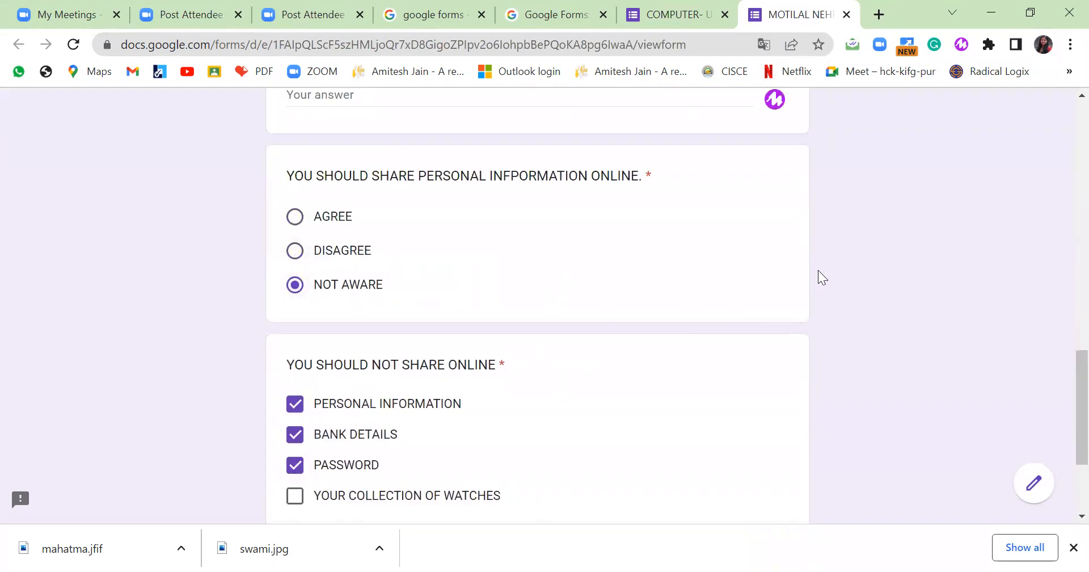
pyautogui.click(693, 14)
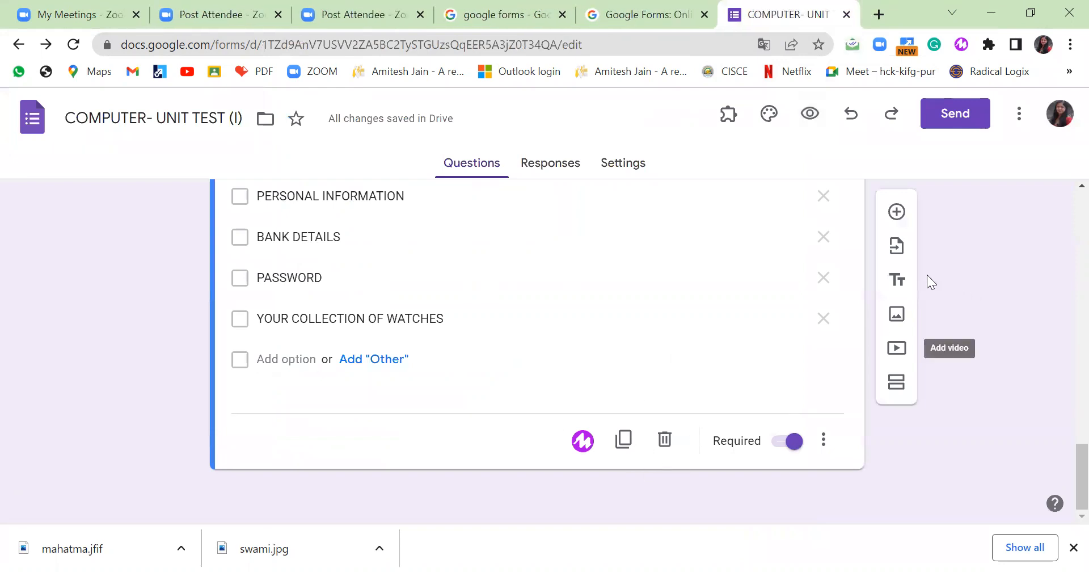
# Add a file upload question 'UPLOAD YOUR CURRENT PHOTOGRAPH IN SCHOOL UNIFORM.'.
pyautogui.scroll(3, 738, 292)
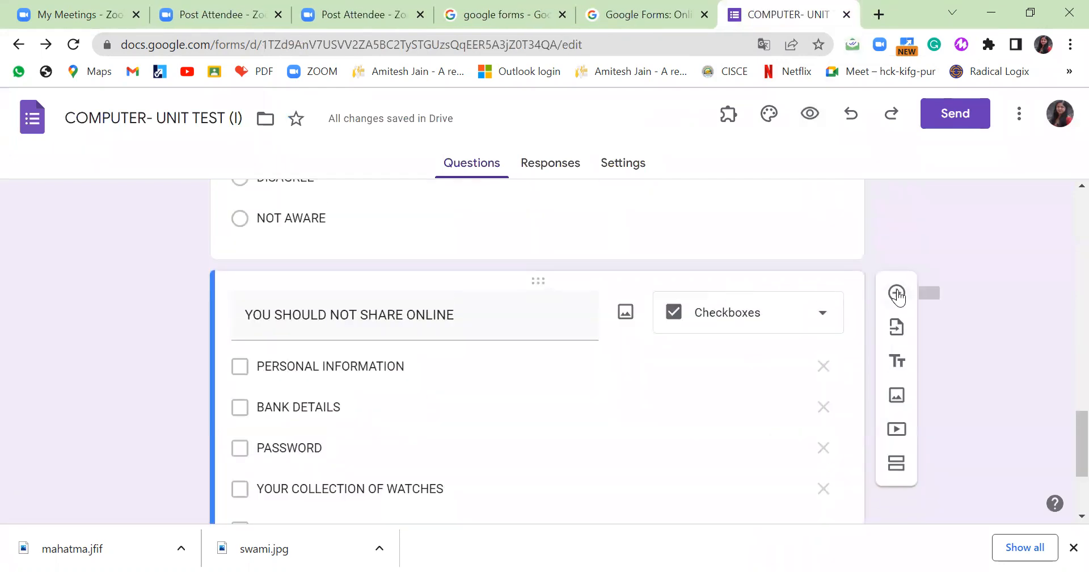
pyautogui.click(897, 303)
pyautogui.click(826, 254)
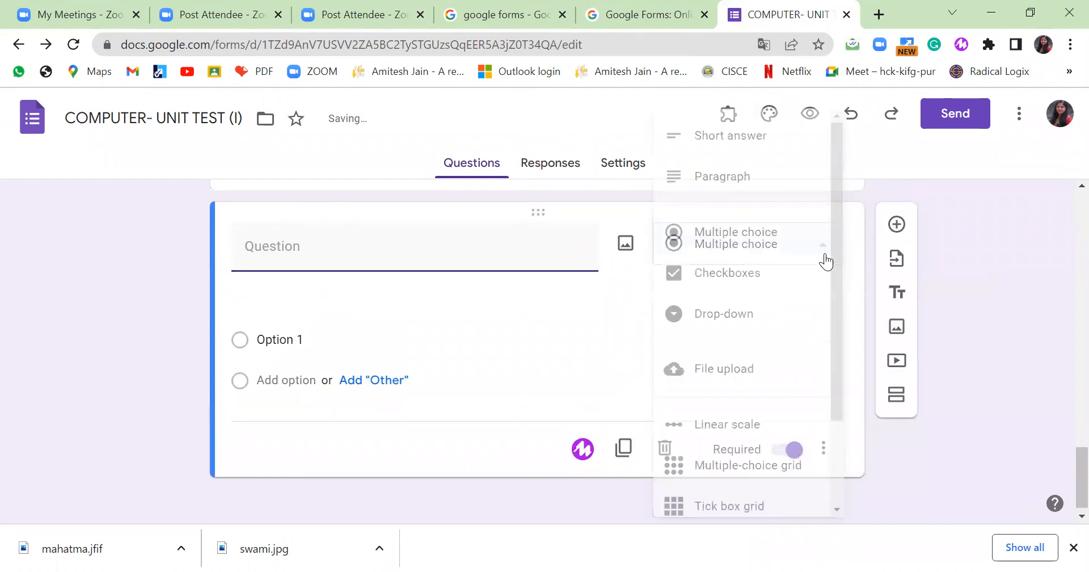
pyautogui.click(729, 384)
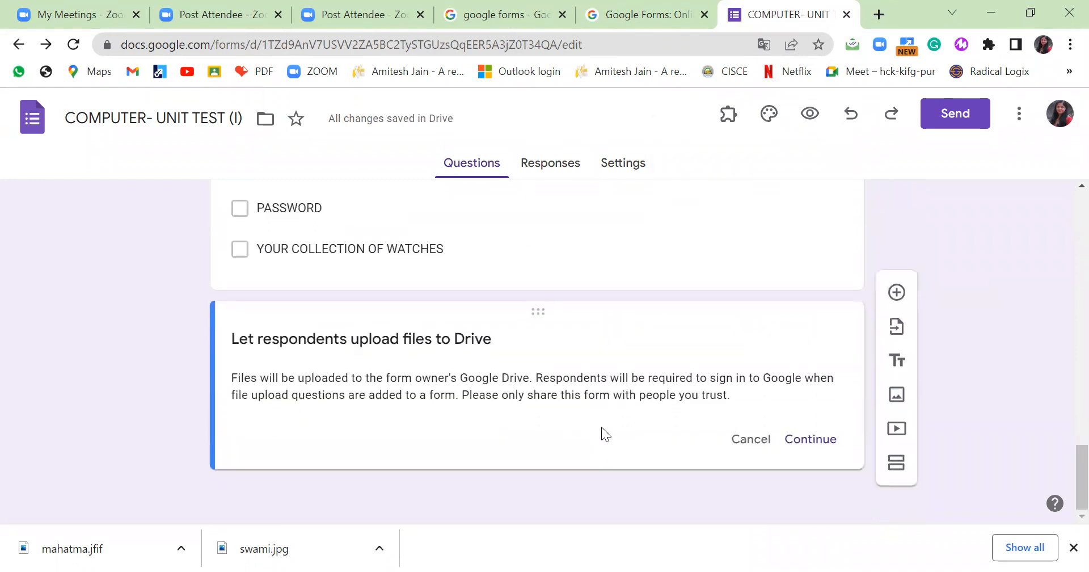
pyautogui.click(817, 443)
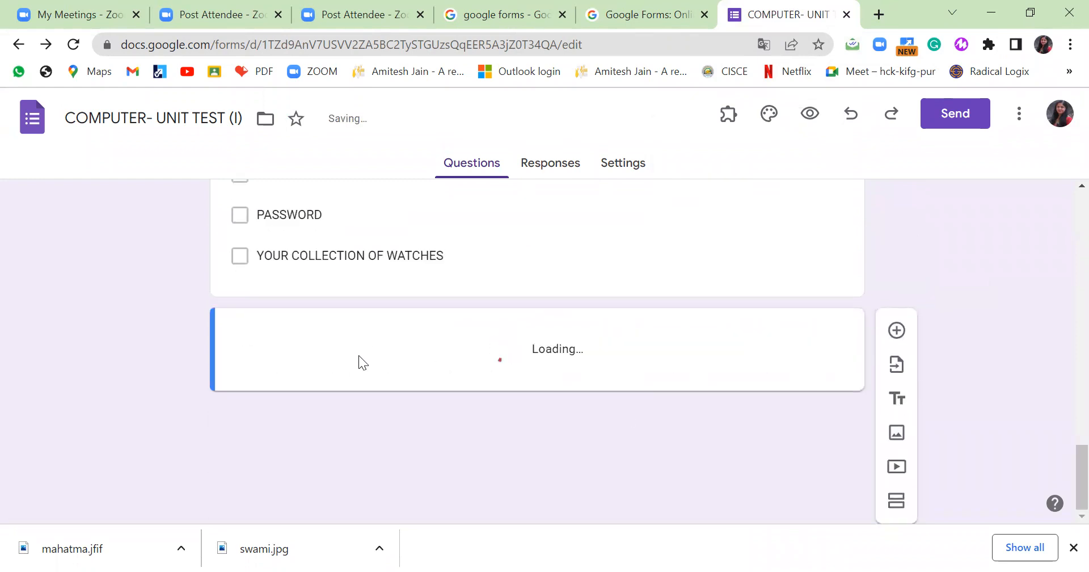
pyautogui.write('UPLOAD YOUR')
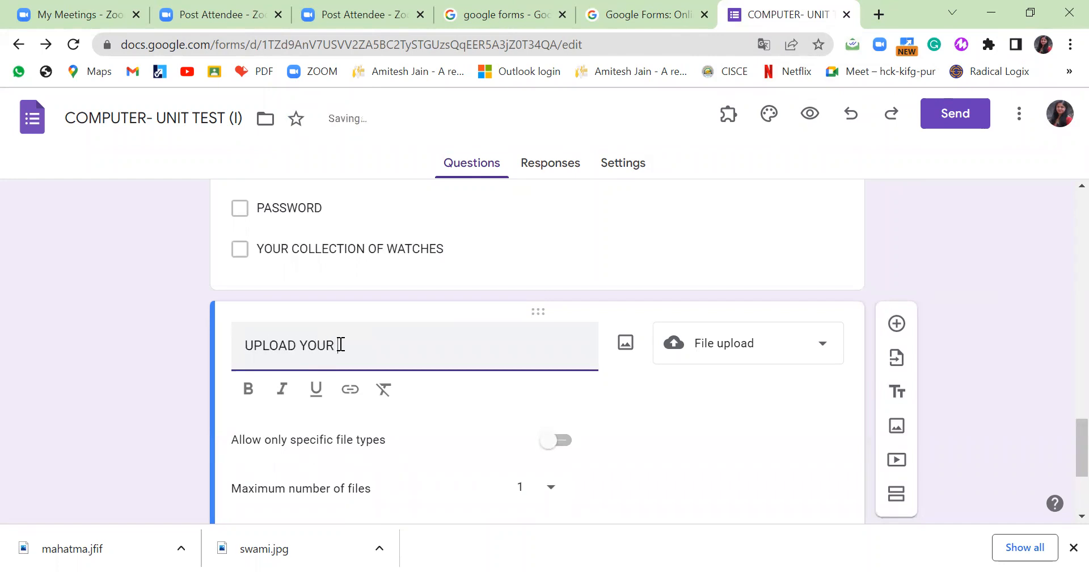
pyautogui.write(' PHOTOGRA')
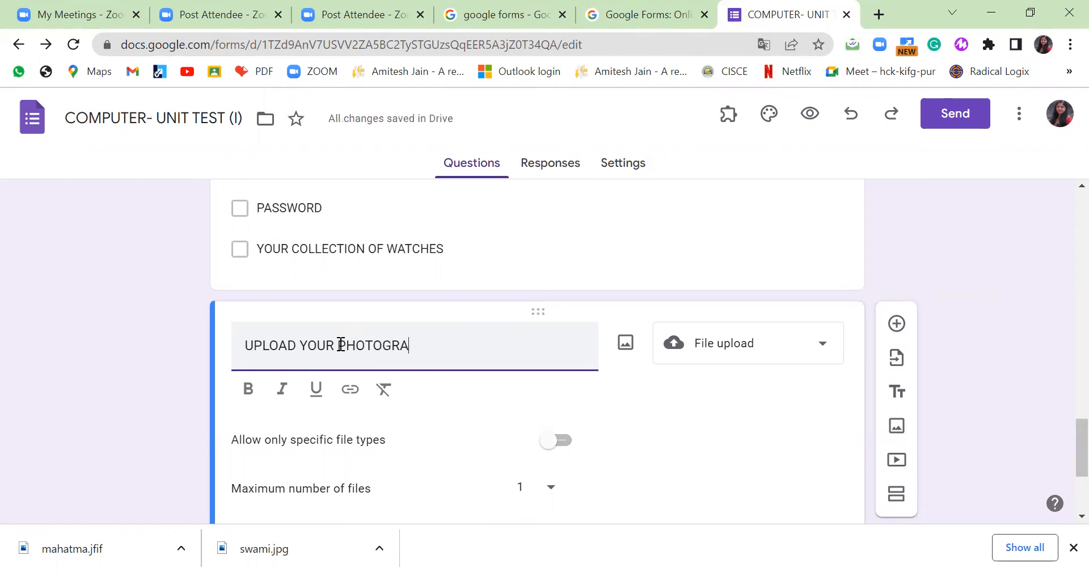
pyautogui.write('PH IN SCHOOL UNI')
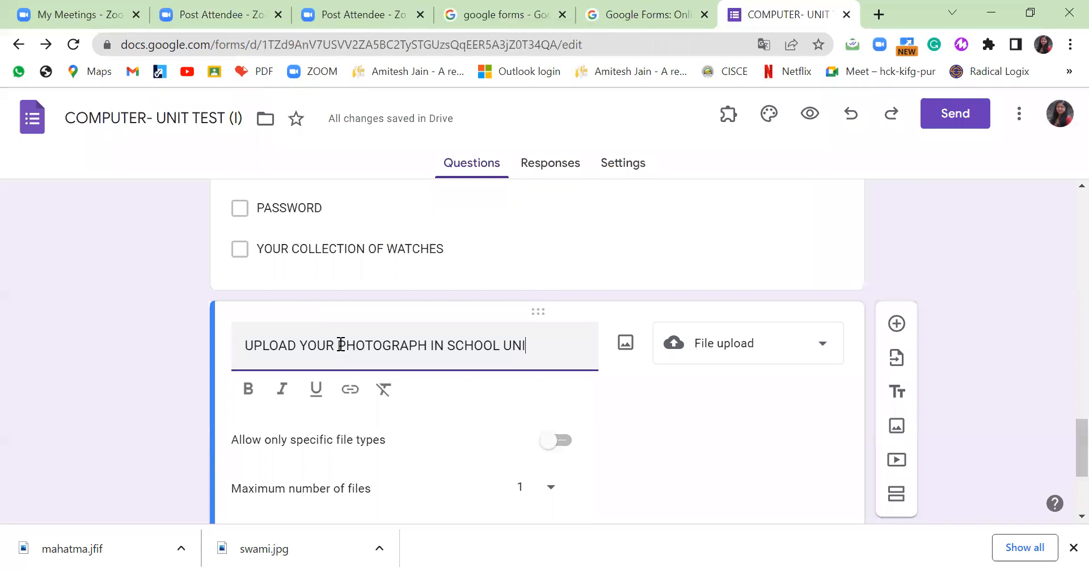
pyautogui.write('FORM.')
pyautogui.click(339, 344)
pyautogui.write('CURRENT')
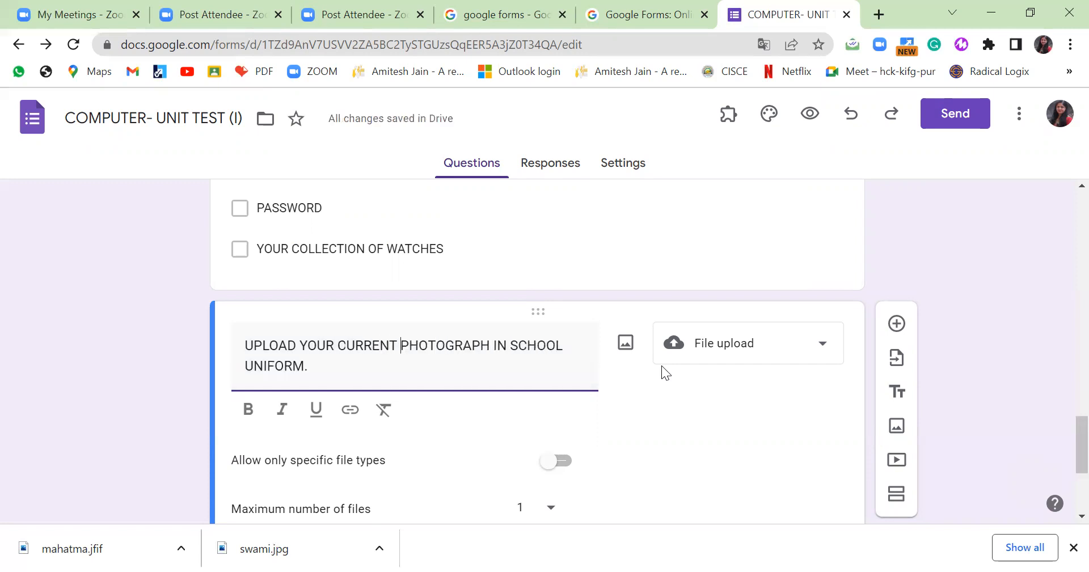
# Limit uploads to Image files with a 1 MB maximum size.
pyautogui.scroll(-4, 750, 349)
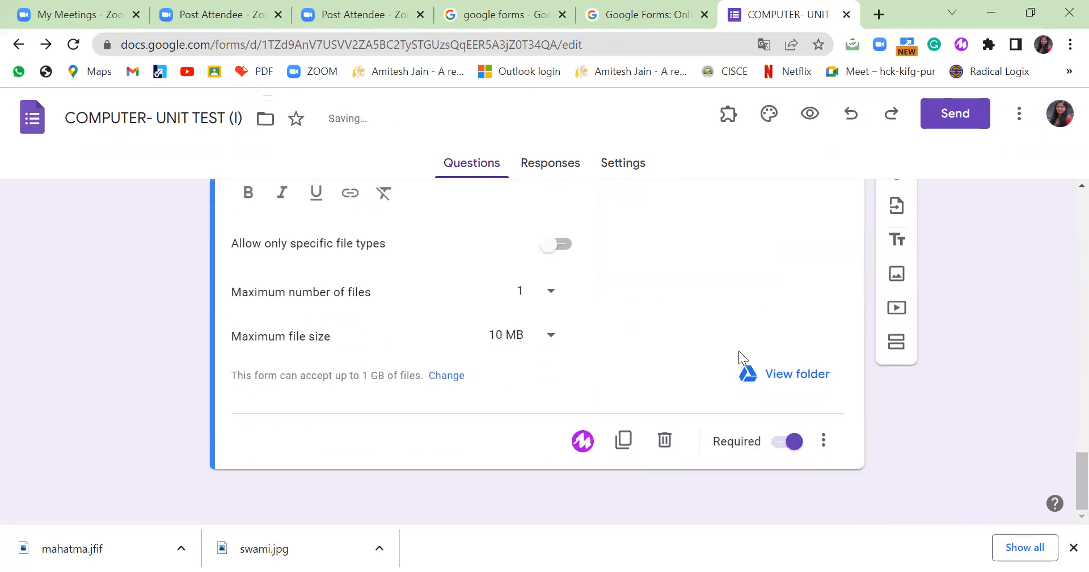
pyautogui.click(551, 341)
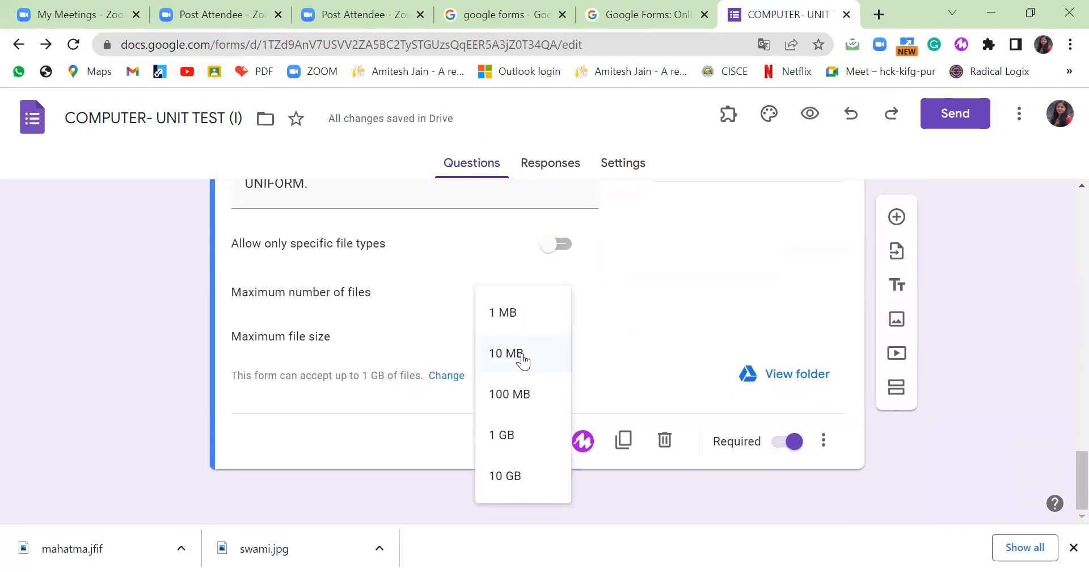
pyautogui.click(515, 317)
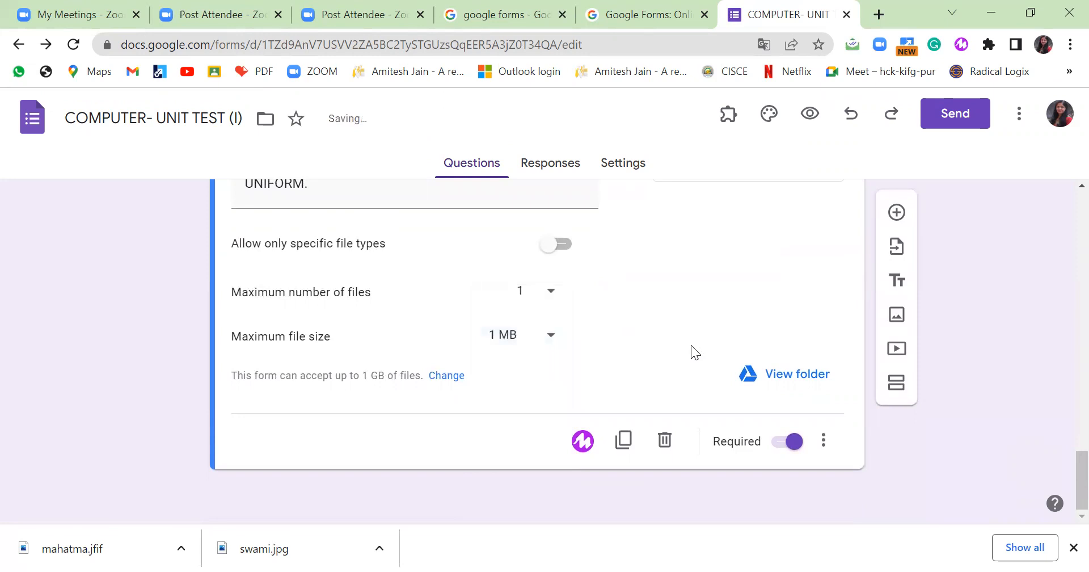
pyautogui.click(556, 253)
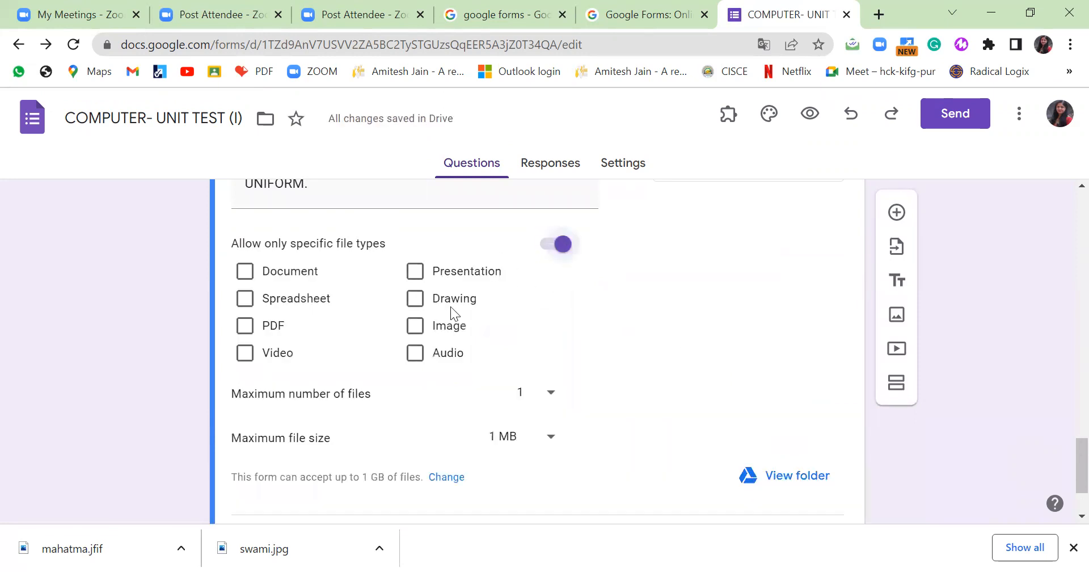
pyautogui.click(437, 328)
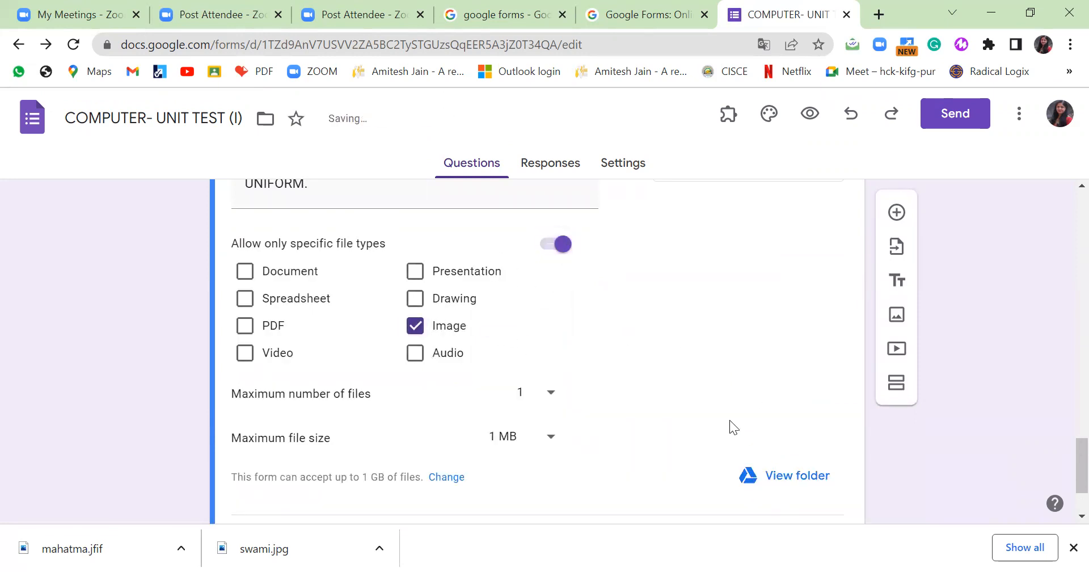
pyautogui.scroll(-1, 692, 395)
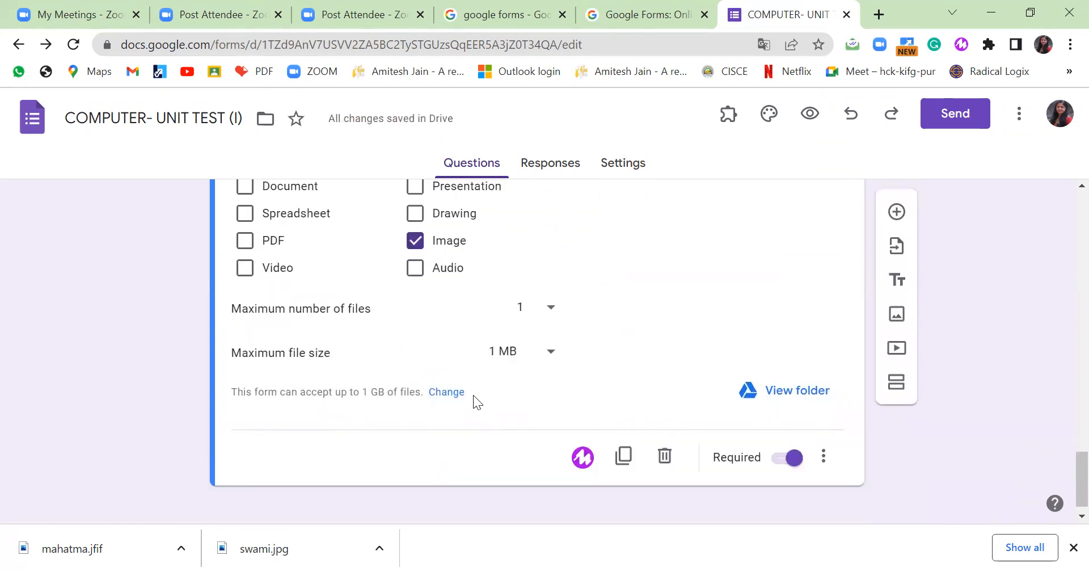
pyautogui.click(449, 394)
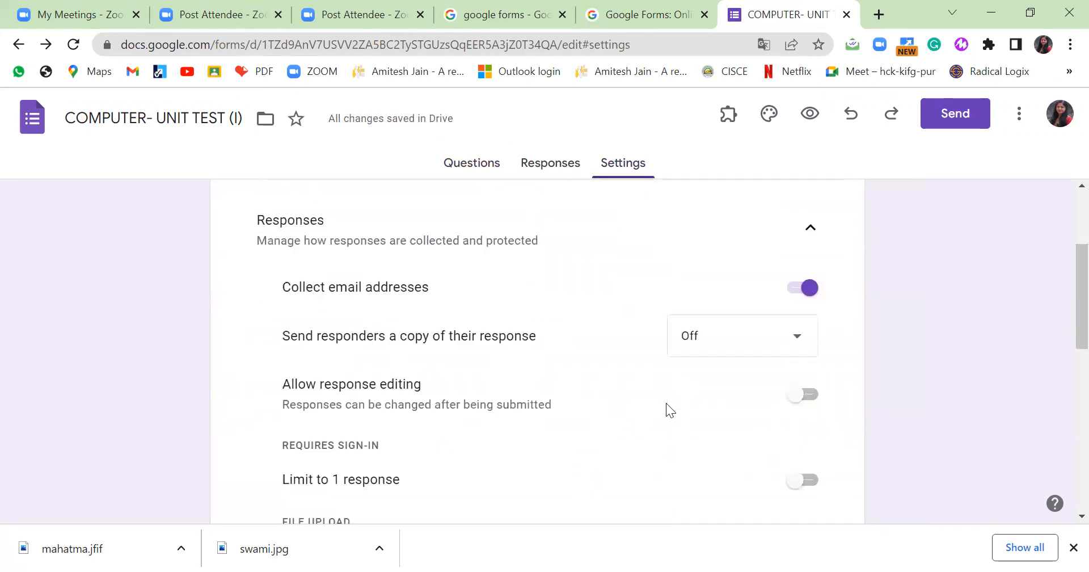
# Go back to the Forms home and reopen the COMPUTER- UNIT TEST (I) form.
pyautogui.click(19, 44)
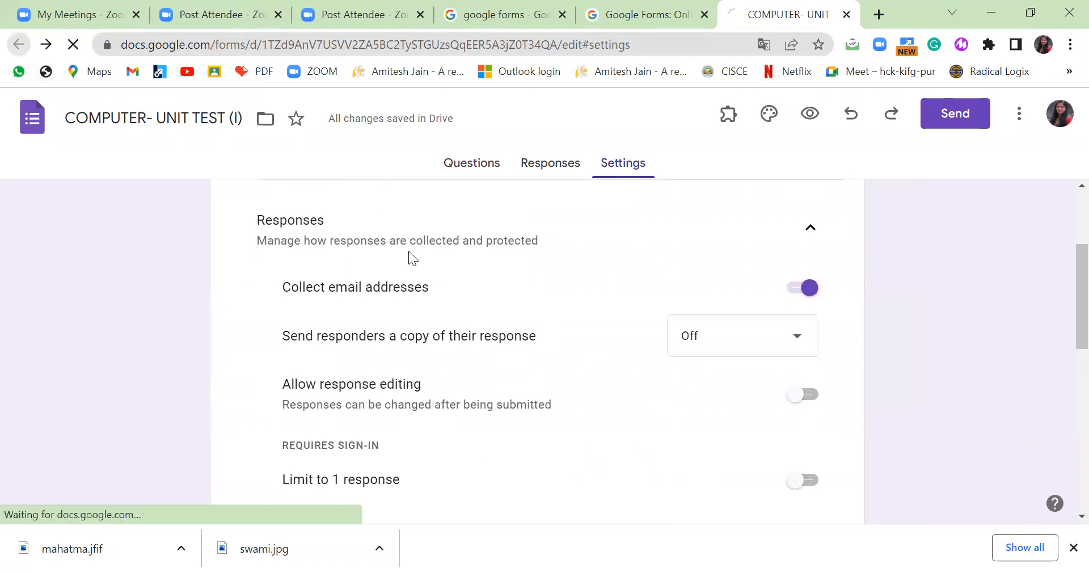
pyautogui.scroll(-5, 402, 268)
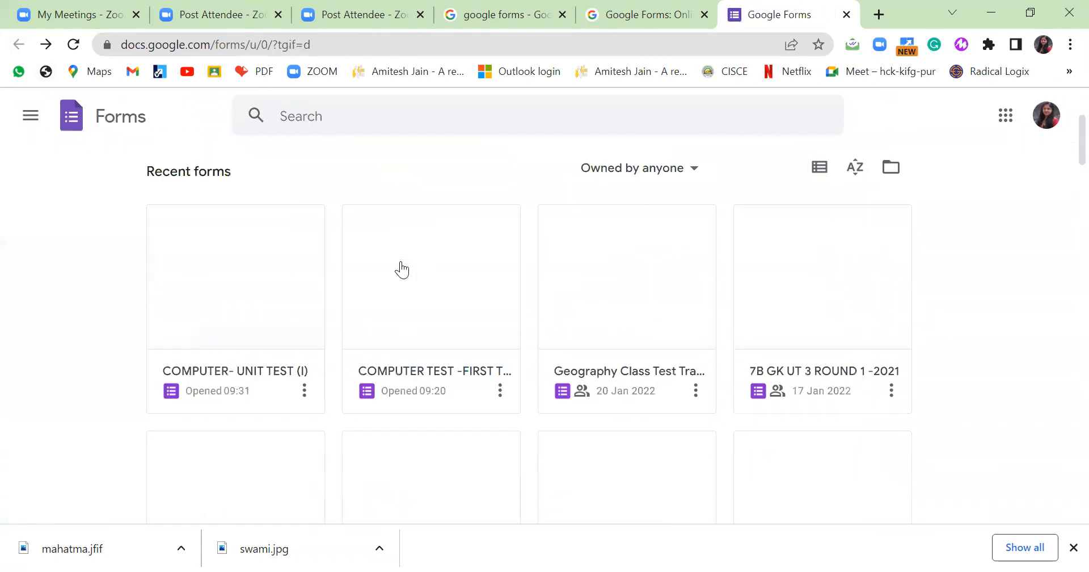
pyautogui.scroll(1, 293, 253)
pyautogui.click(299, 254)
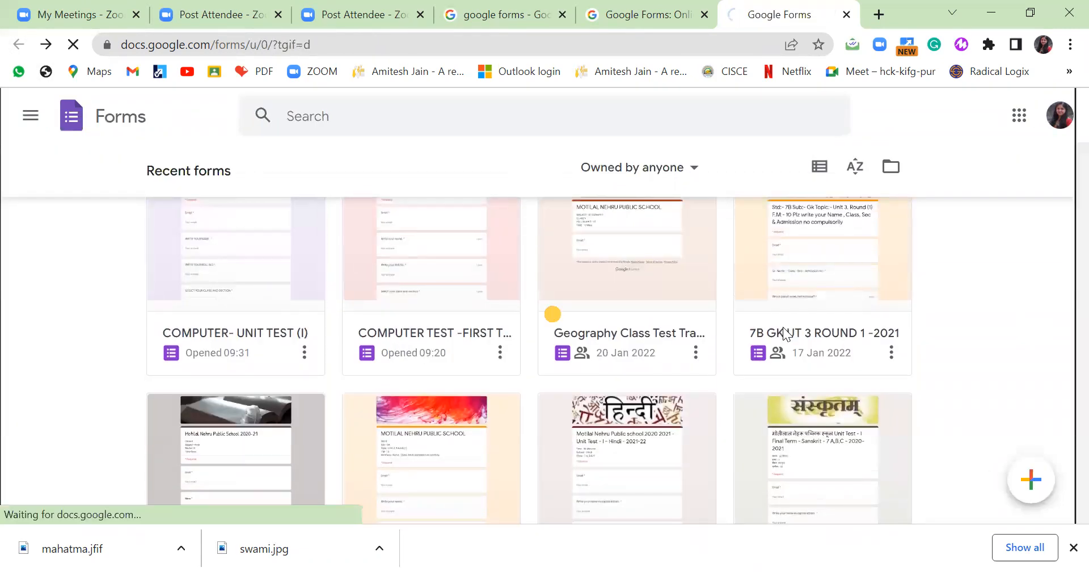
# Delete a stray blank question and select the school uniform photograph question.
pyautogui.scroll(-20, 437, 292)
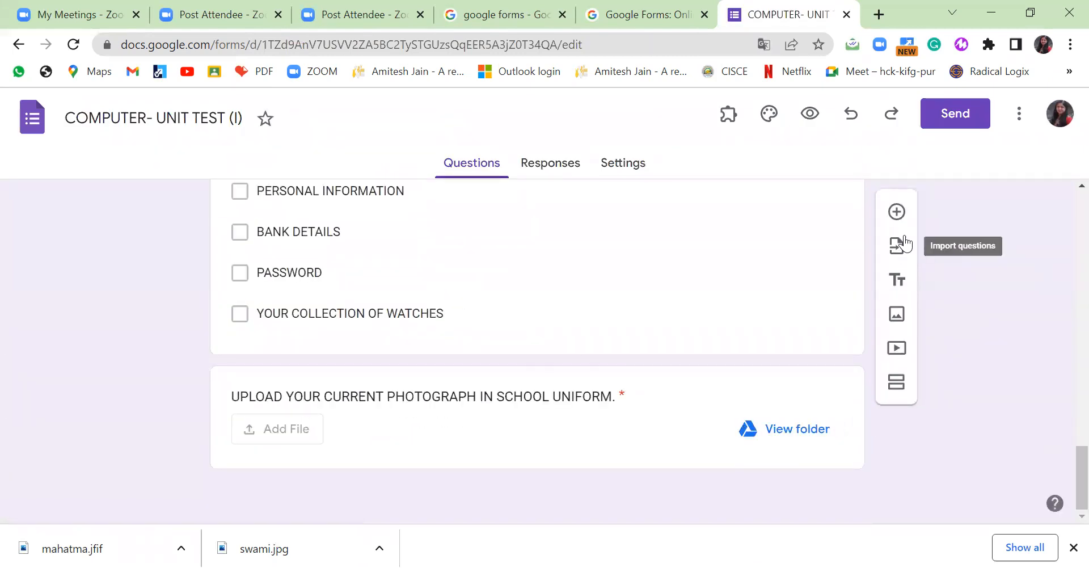
pyautogui.click(897, 213)
pyautogui.scroll(-4, 459, 428)
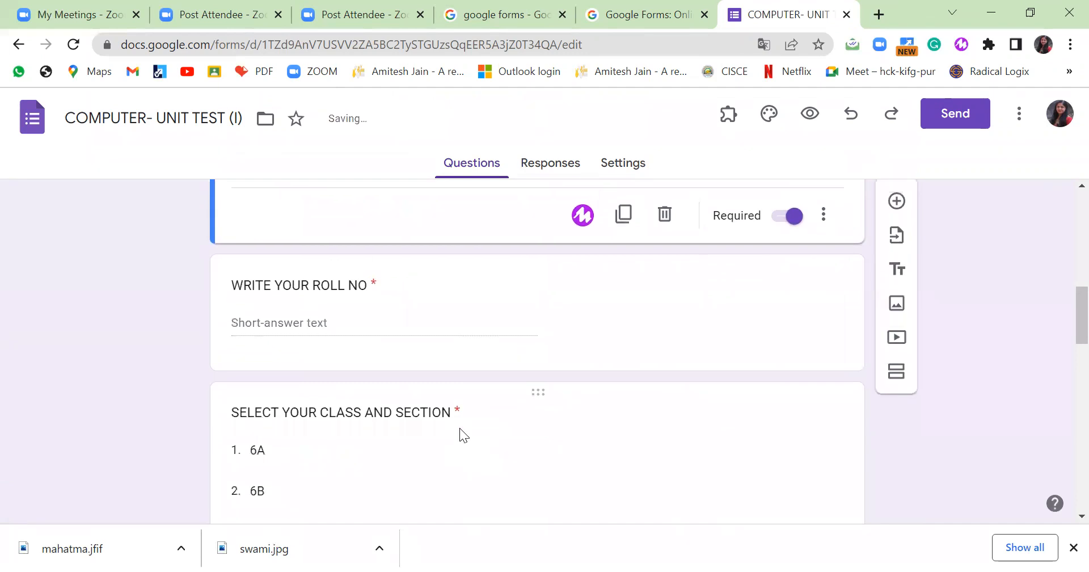
pyautogui.scroll(3, 460, 428)
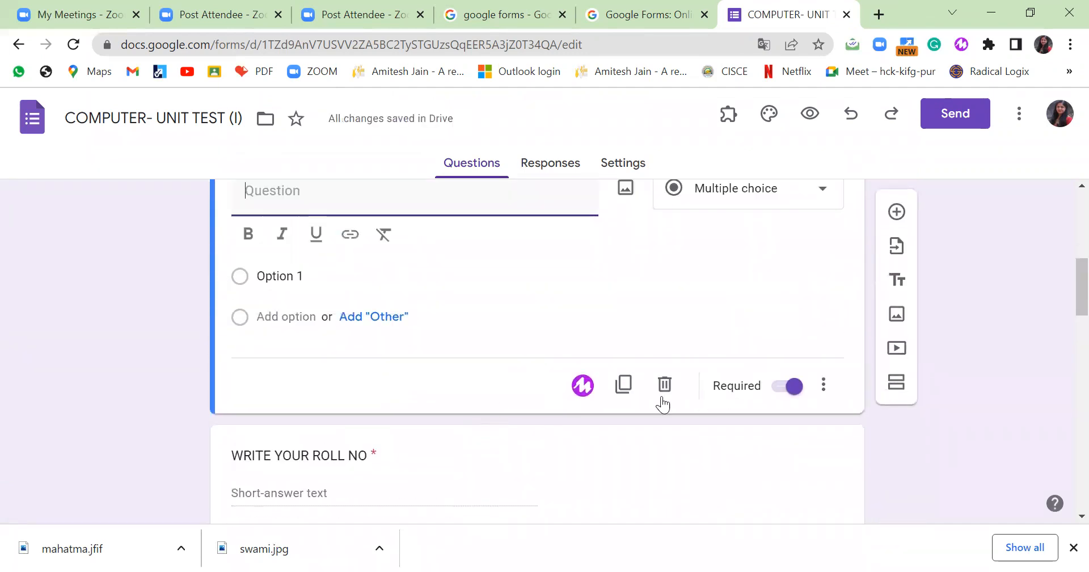
pyautogui.click(665, 387)
pyautogui.scroll(-15, 747, 420)
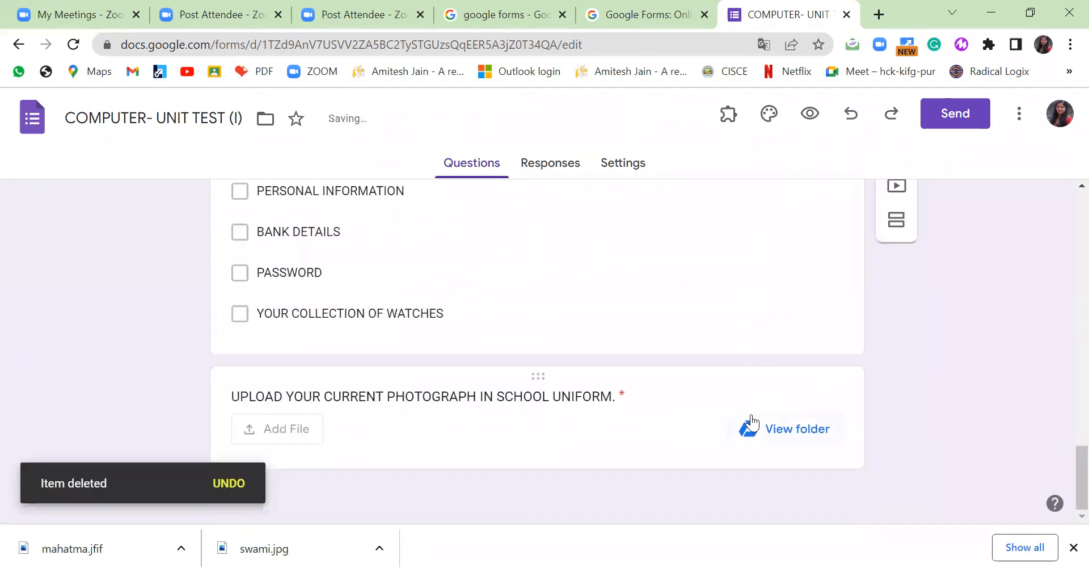
pyautogui.click(640, 386)
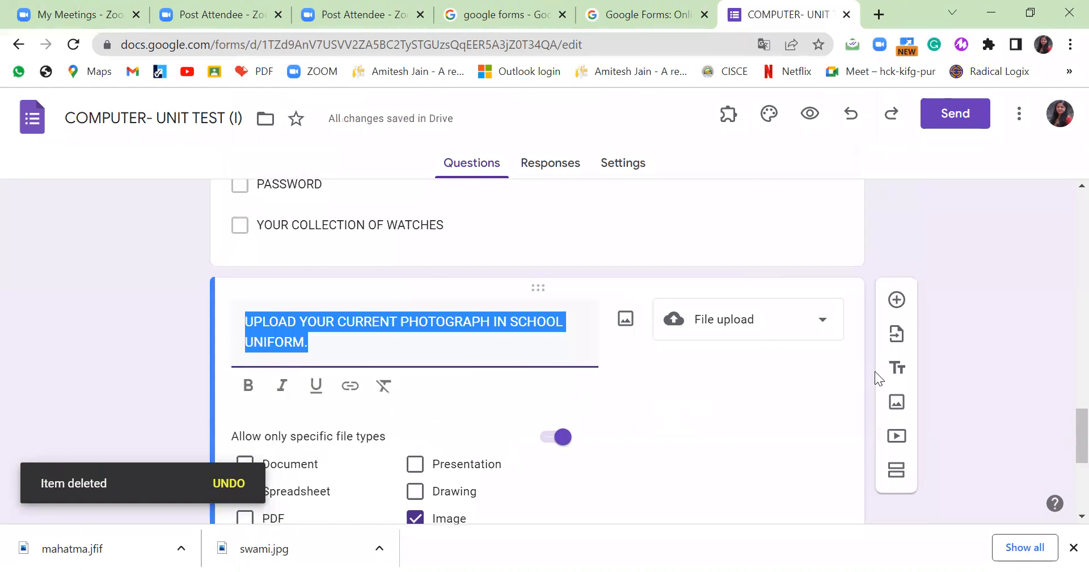
# Add a multiple-choice grid with rows INDIA, JHARKHAND, BIHAR and PUNJAB.
pyautogui.click(897, 299)
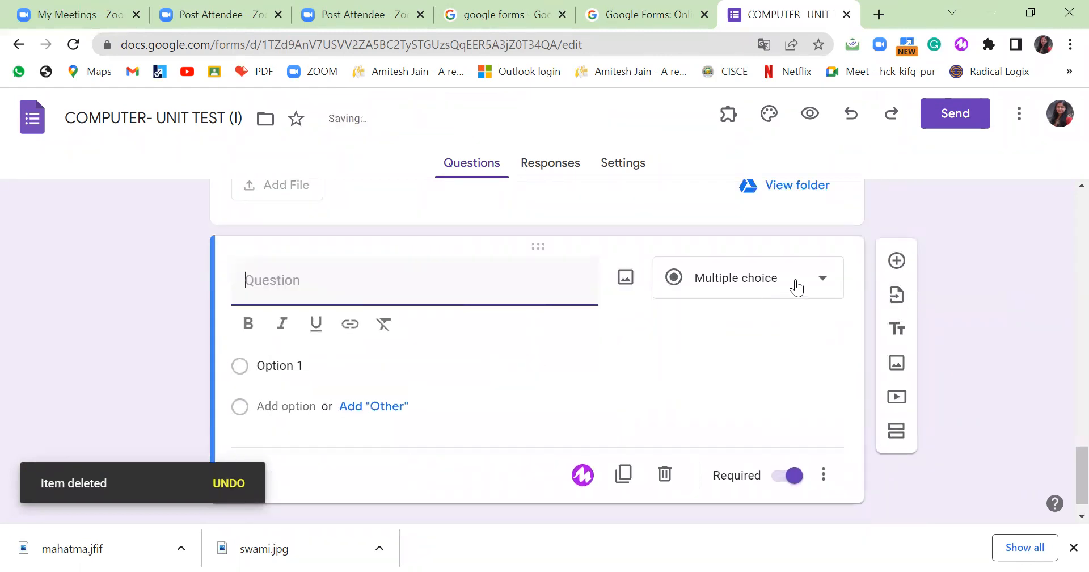
pyautogui.click(821, 279)
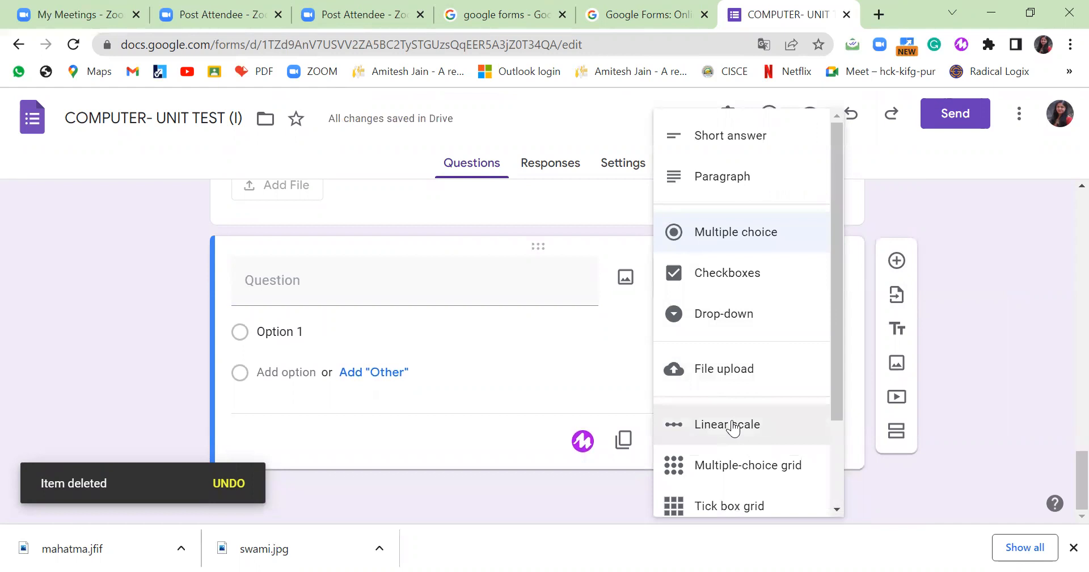
pyautogui.click(732, 469)
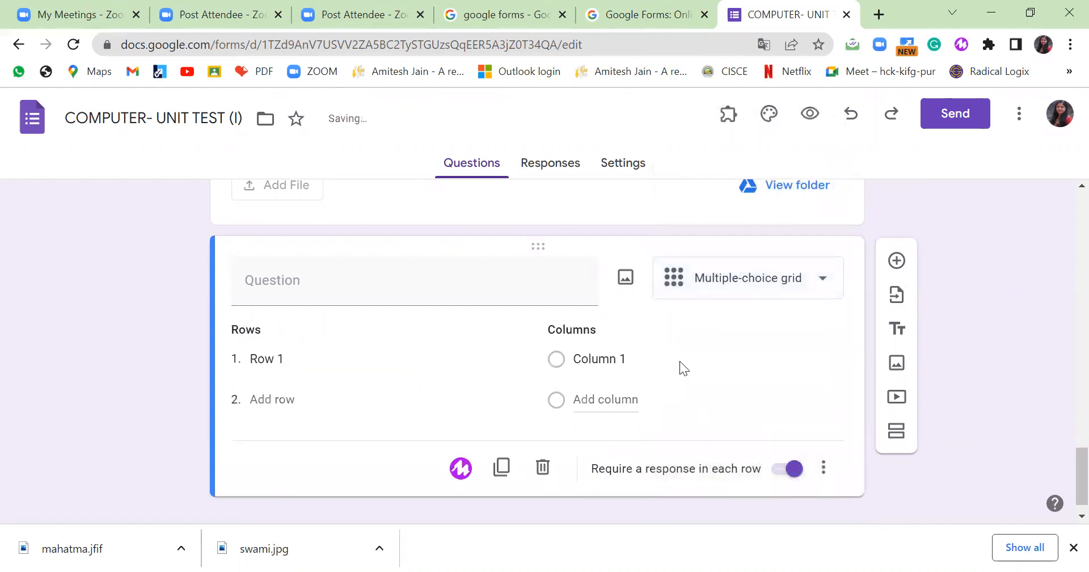
pyautogui.click(337, 353)
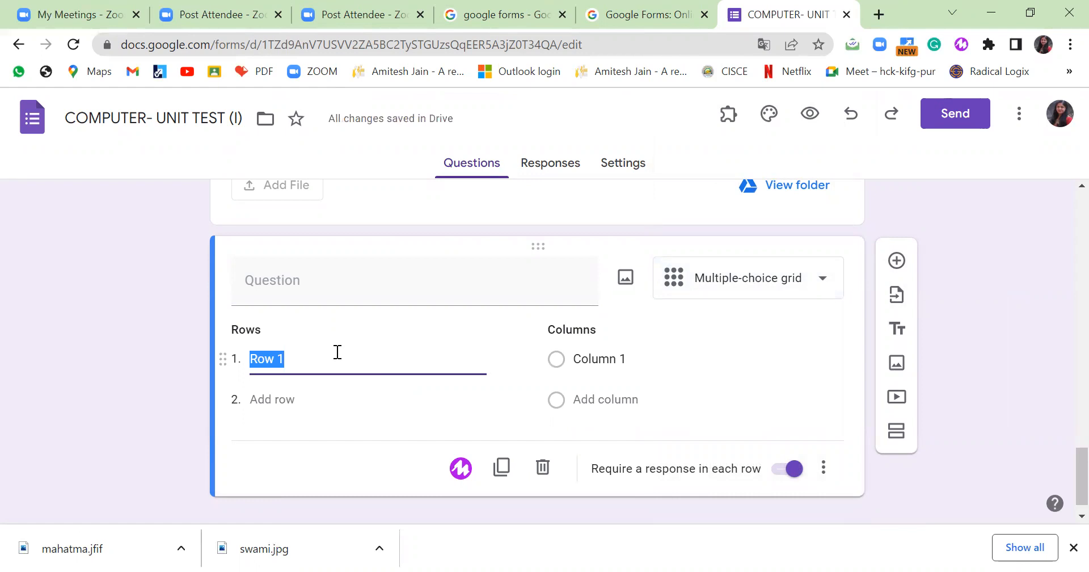
pyautogui.write('i')
pyautogui.press('BackSpace')
pyautogui.press('BackSpace')
pyautogui.write('INDIA')
pyautogui.click(292, 399)
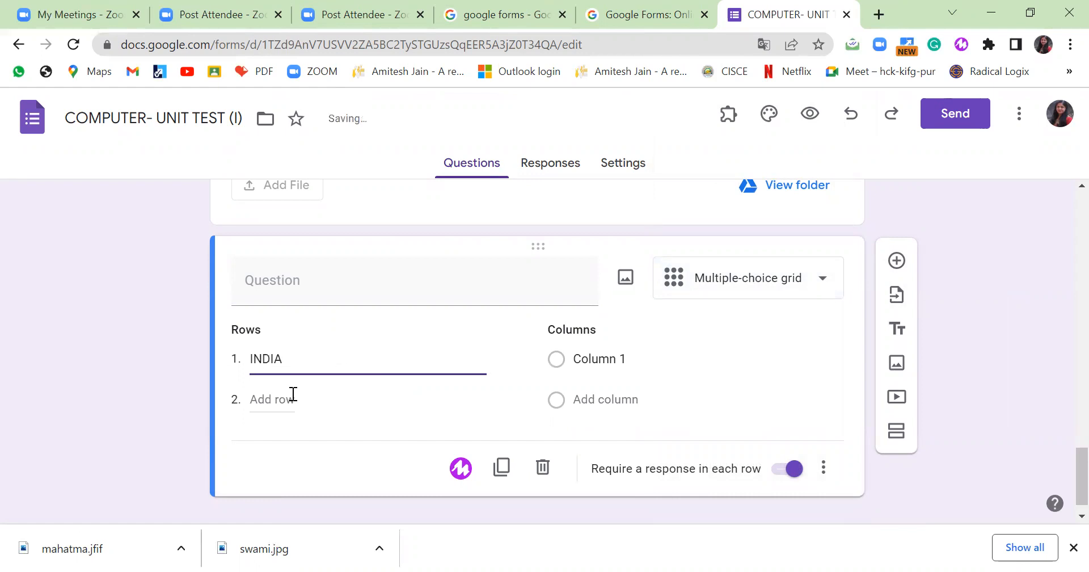
pyautogui.write('JHARKHAND')
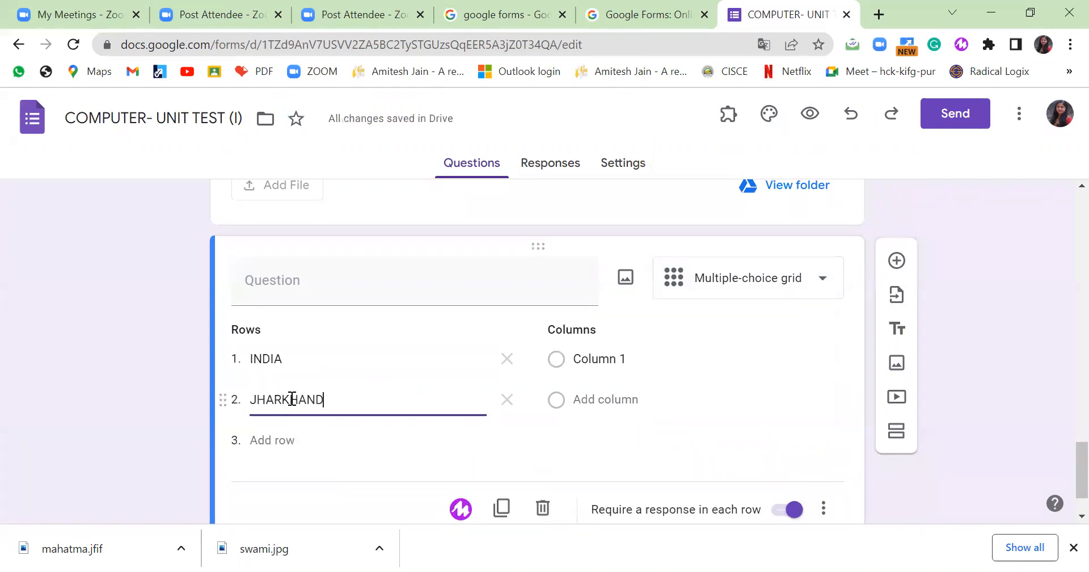
pyautogui.click(275, 434)
pyautogui.write('BIHAR')
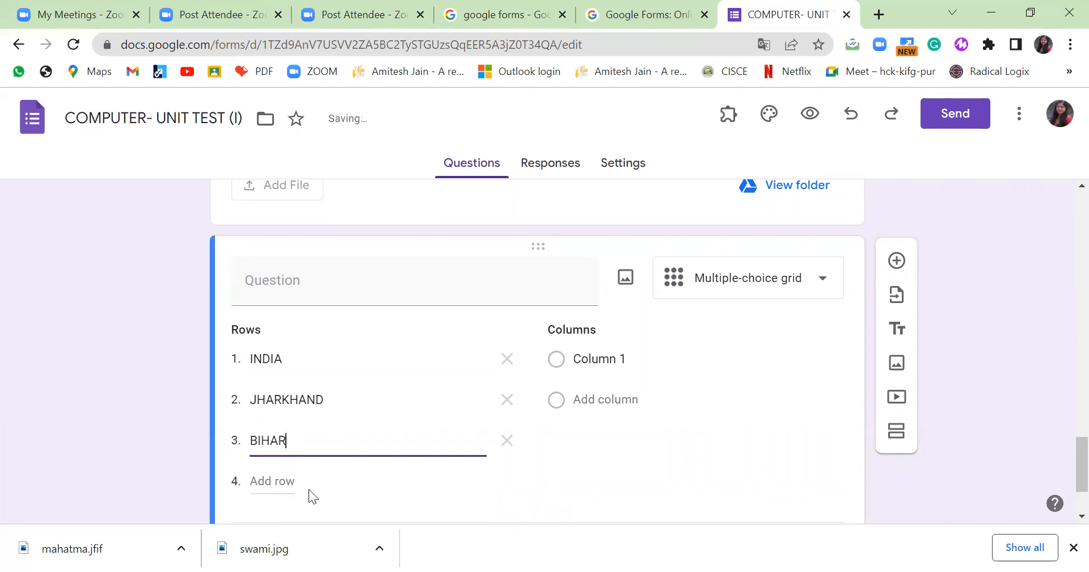
pyautogui.click(280, 480)
pyautogui.write('PUNJAB')
# Title the grid question as matching the states with their capitals.
pyautogui.click(328, 280)
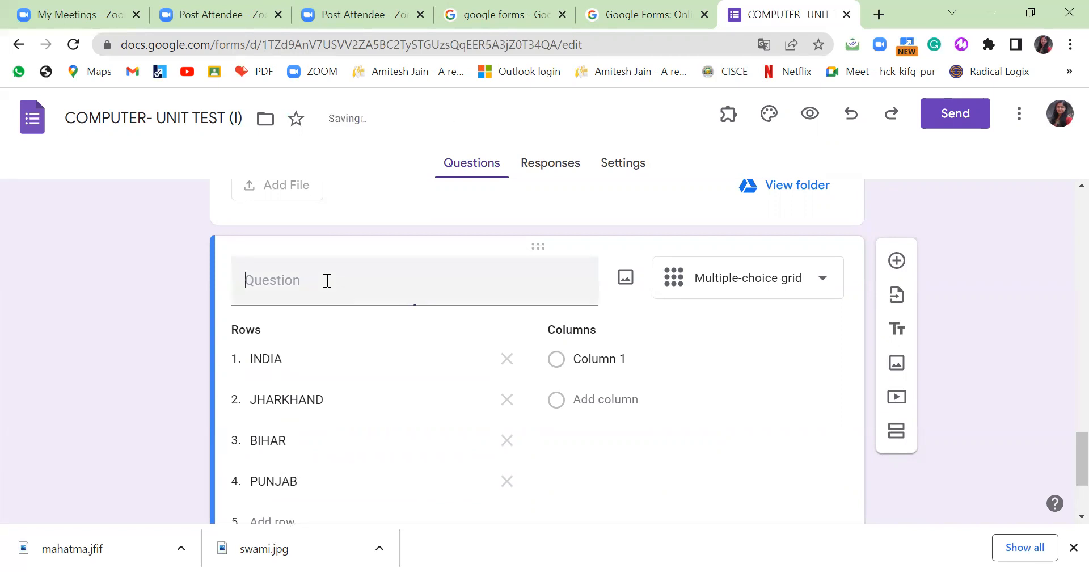
pyautogui.write('MATCH')
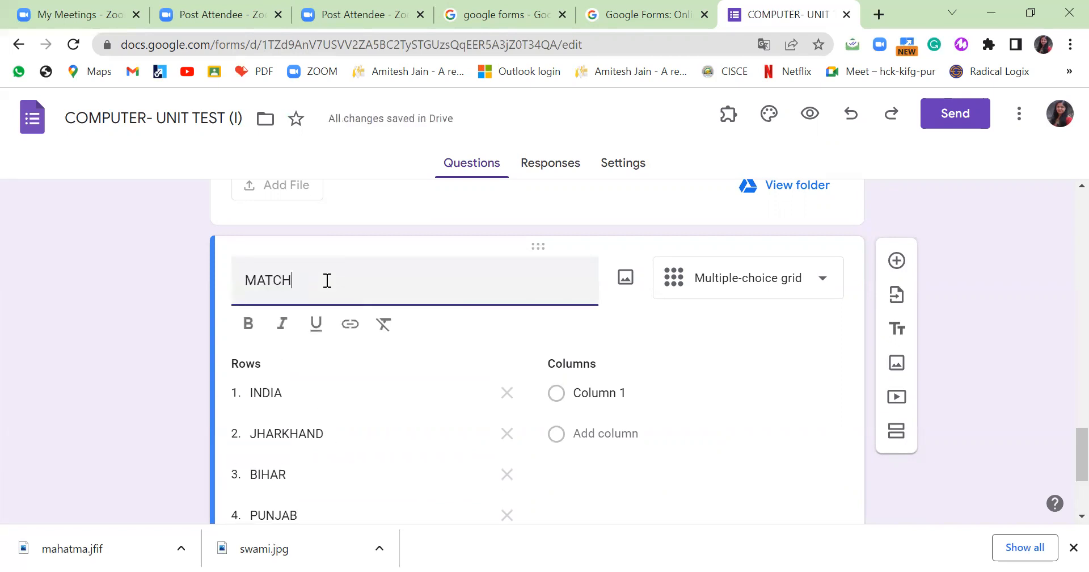
pyautogui.write(' THE')
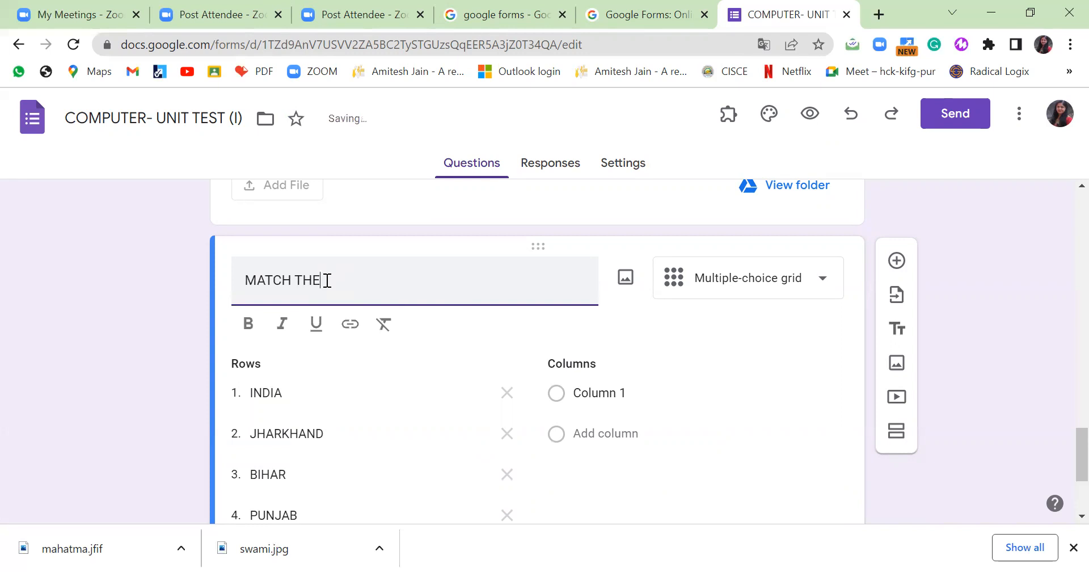
pyautogui.write(' FOLOWI')
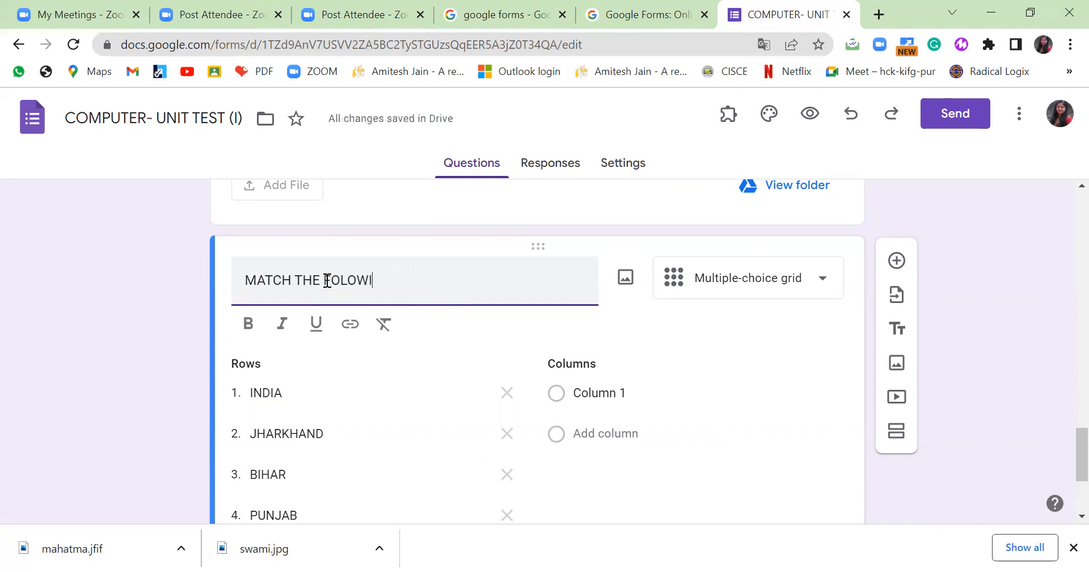
pyautogui.write('NG WITH THEI')
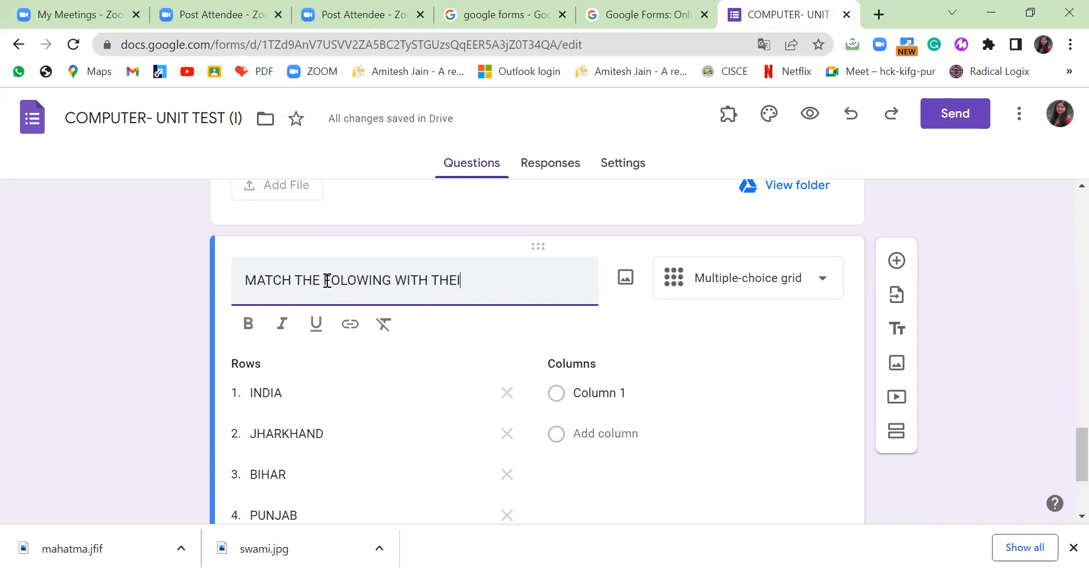
pyautogui.write('R STA')
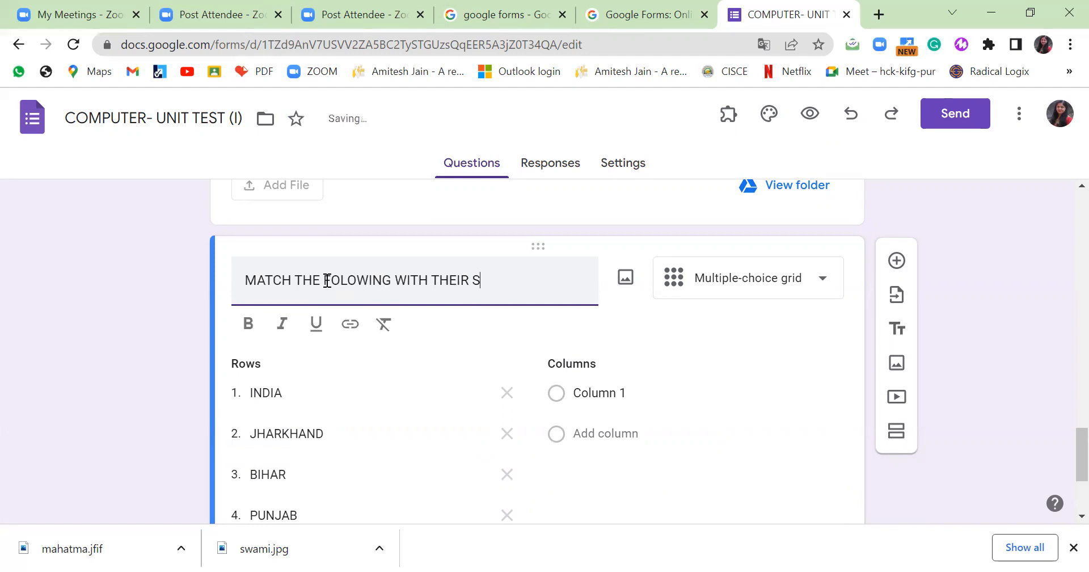
pyautogui.press('BackSpace')
pyautogui.press('BackSpace')
pyautogui.press('BackSpace')
pyautogui.press('BackSpace')
pyautogui.press('BackSpace')
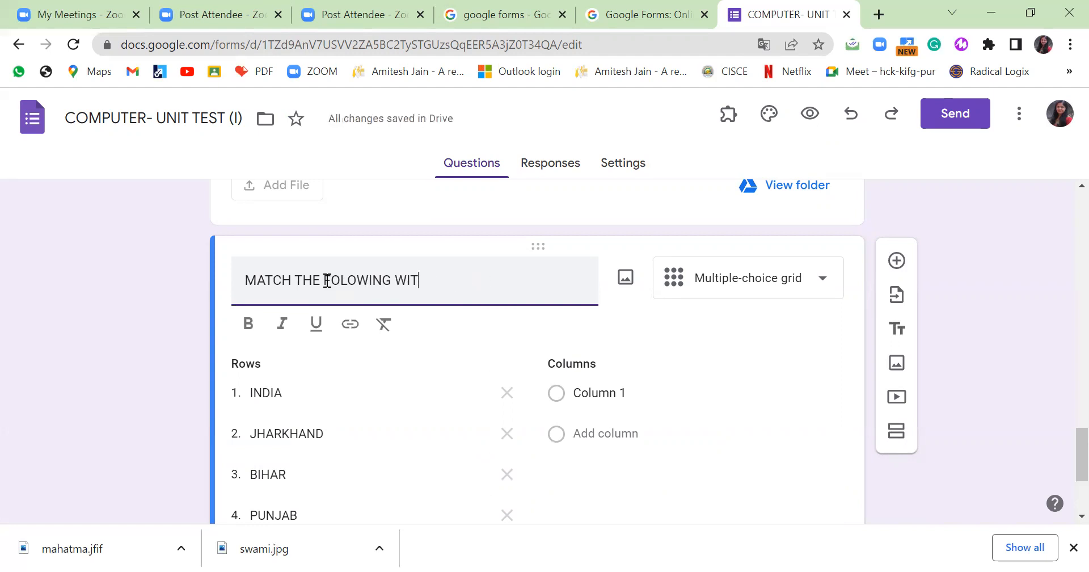
pyautogui.write('STATES WITH THEIR')
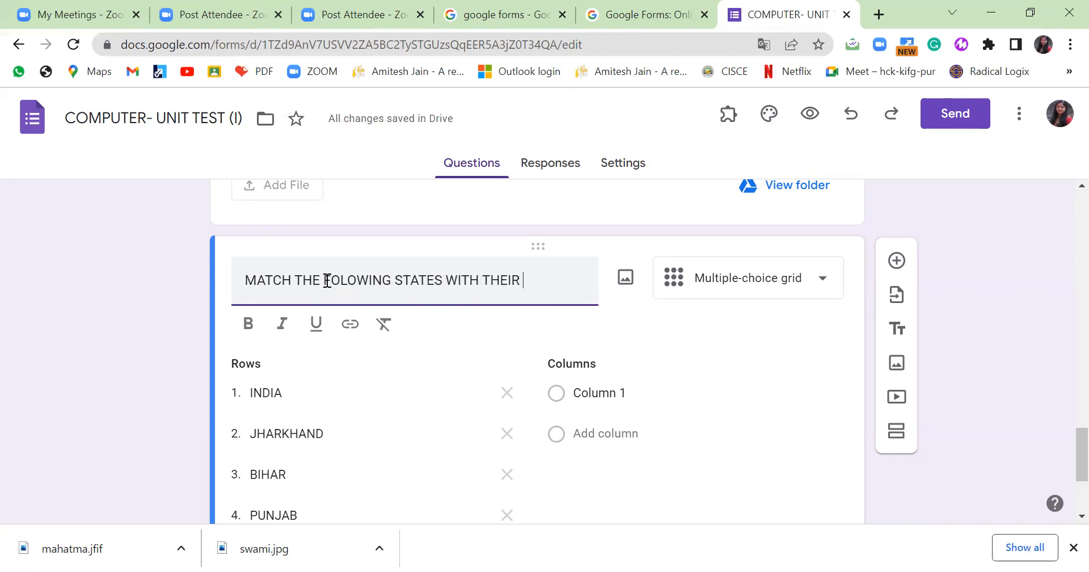
pyautogui.write(' CAPITALS')
# Enter the grid columns CHANDIGARH, BIHAR, RANCHI and INDIA.
pyautogui.click(604, 409)
pyautogui.write('C')
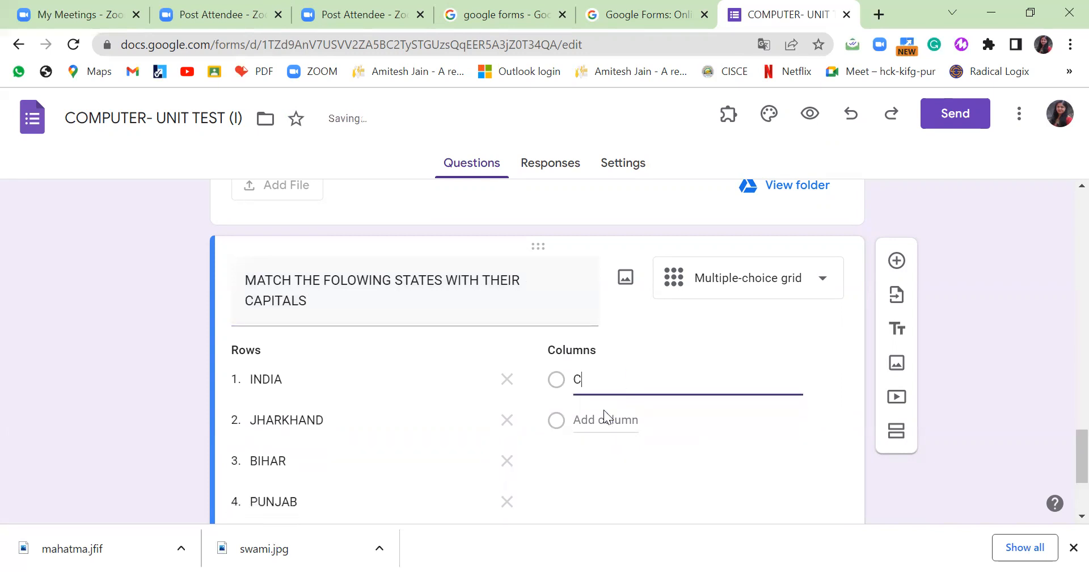
pyautogui.write('HANDIGARH')
pyautogui.press('Return')
pyautogui.write('RA')
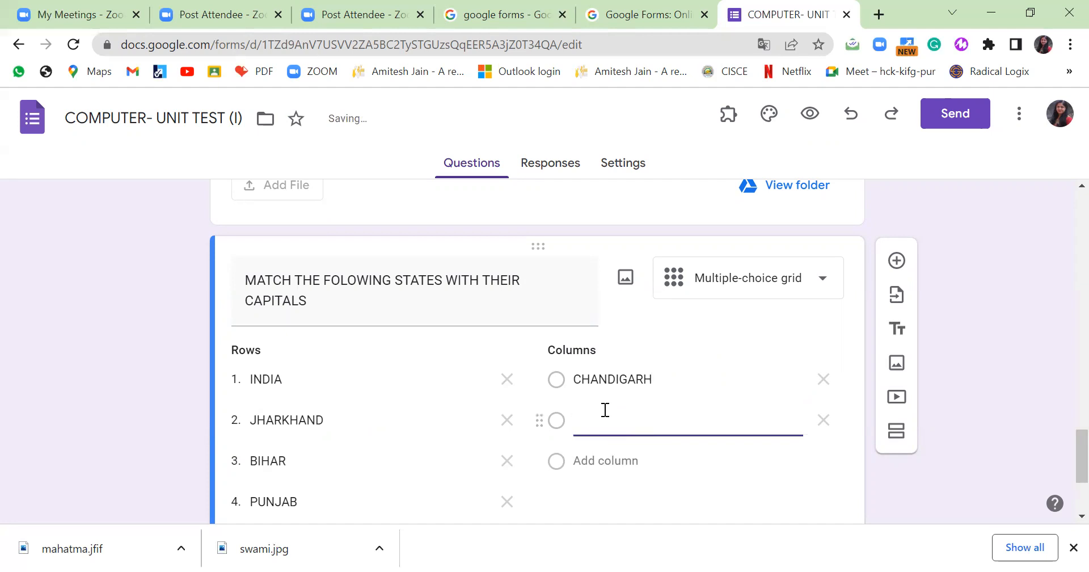
pyautogui.write('HAR')
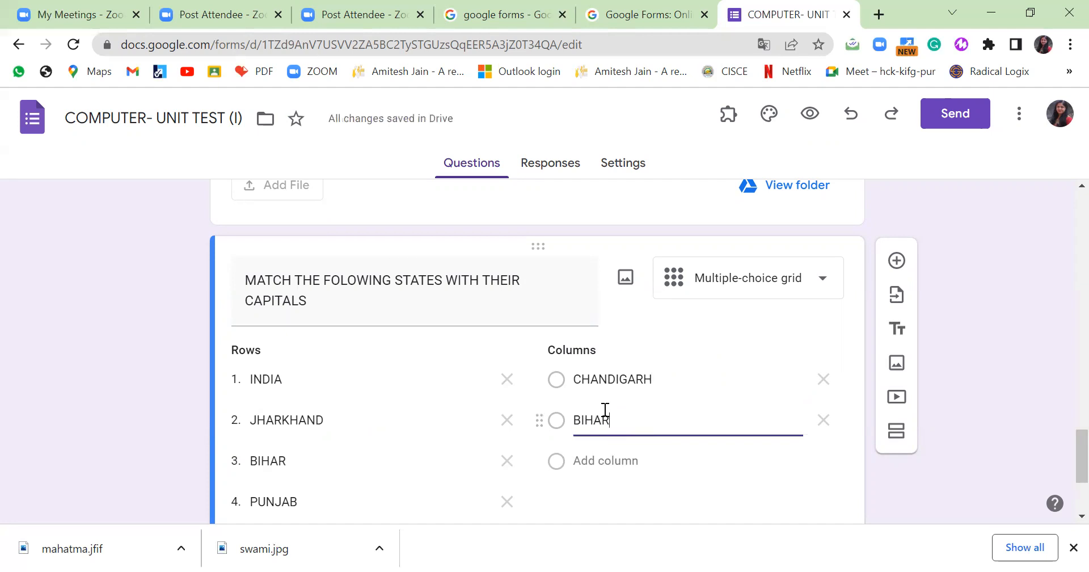
pyautogui.press('Return')
pyautogui.write('RA')
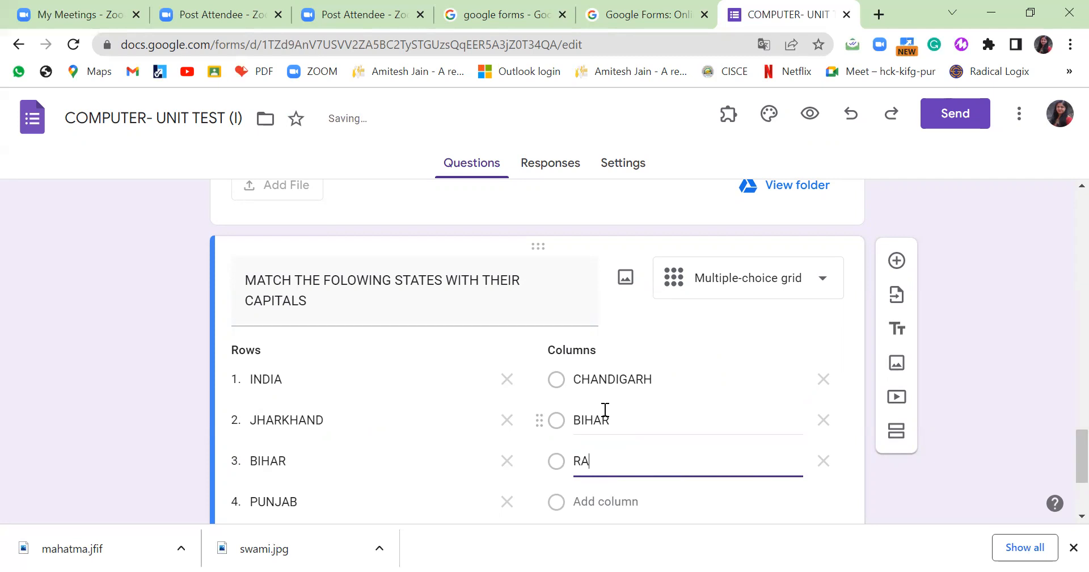
pyautogui.write('NHC')
pyautogui.press('BackSpace')
pyautogui.press('BackSpace')
pyautogui.scroll(-1, 668, 428)
pyautogui.click(600, 417)
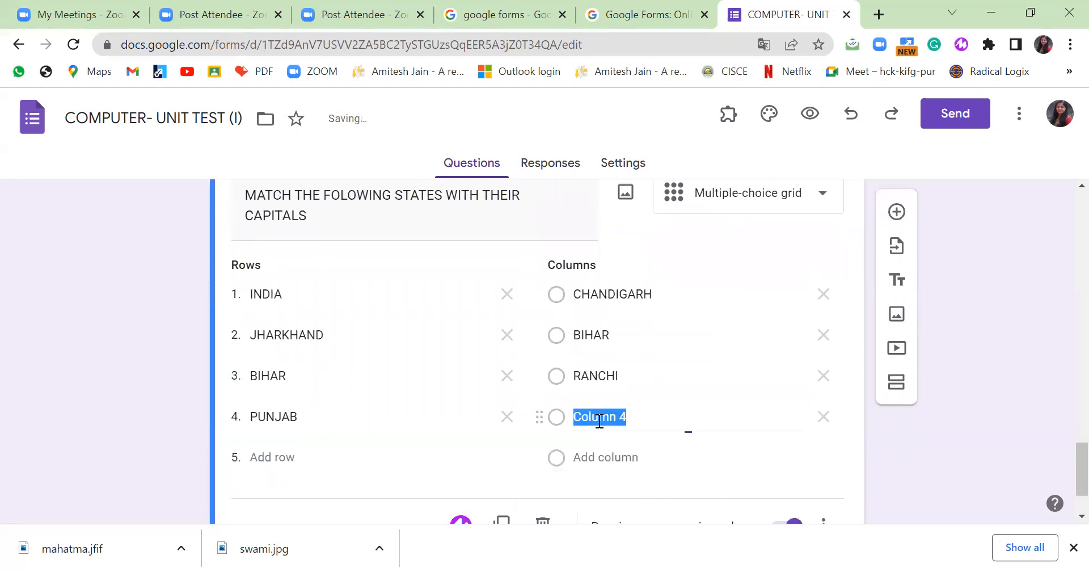
pyautogui.write('INDIA')
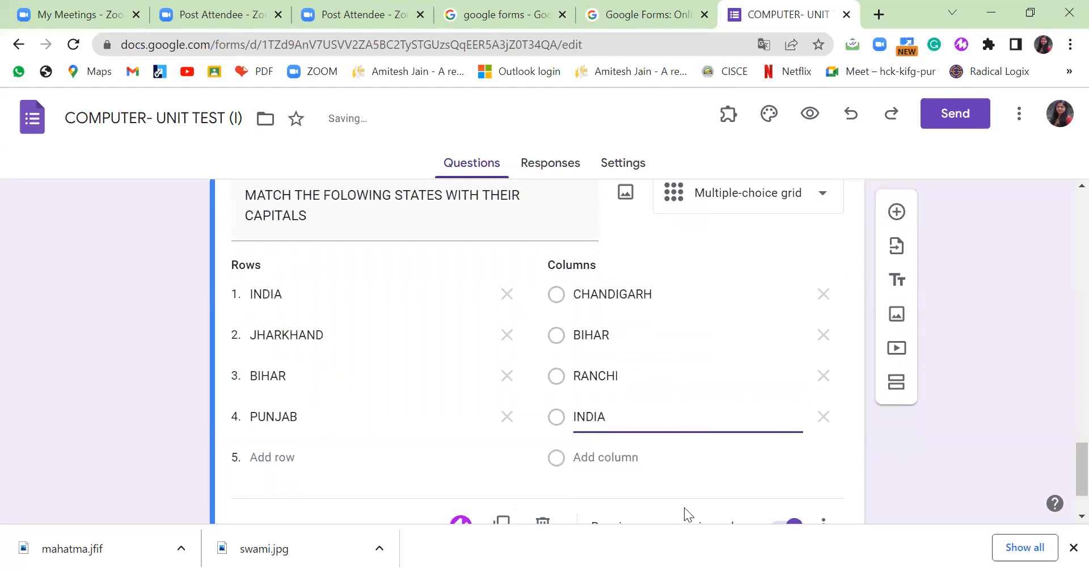
pyautogui.scroll(-1, 684, 507)
pyautogui.click(907, 487)
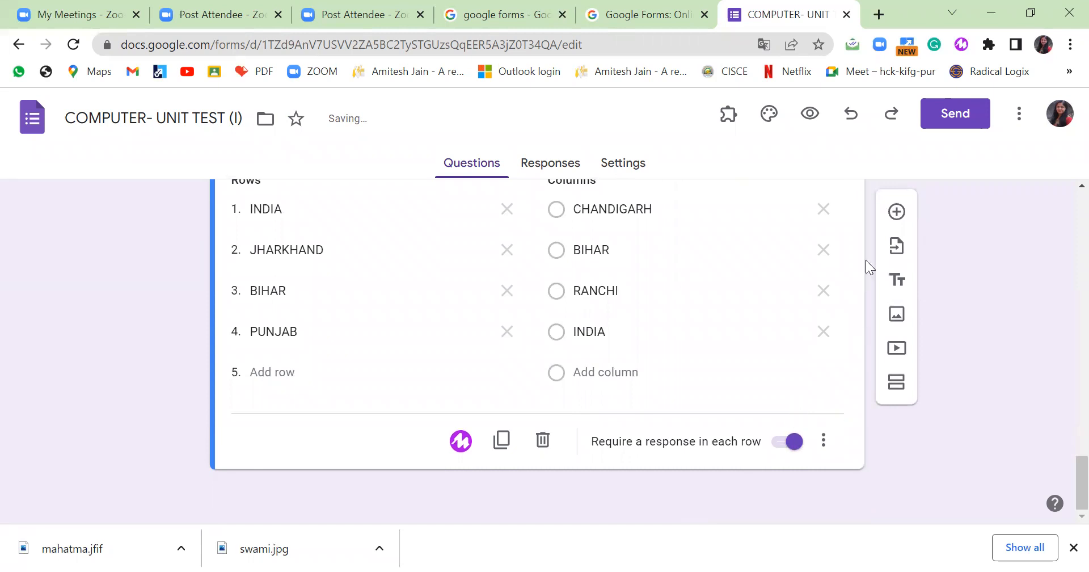
# Add a linear scale question 'HAVE YOU LIKED THE PRESENTATION?'.
pyautogui.click(897, 211)
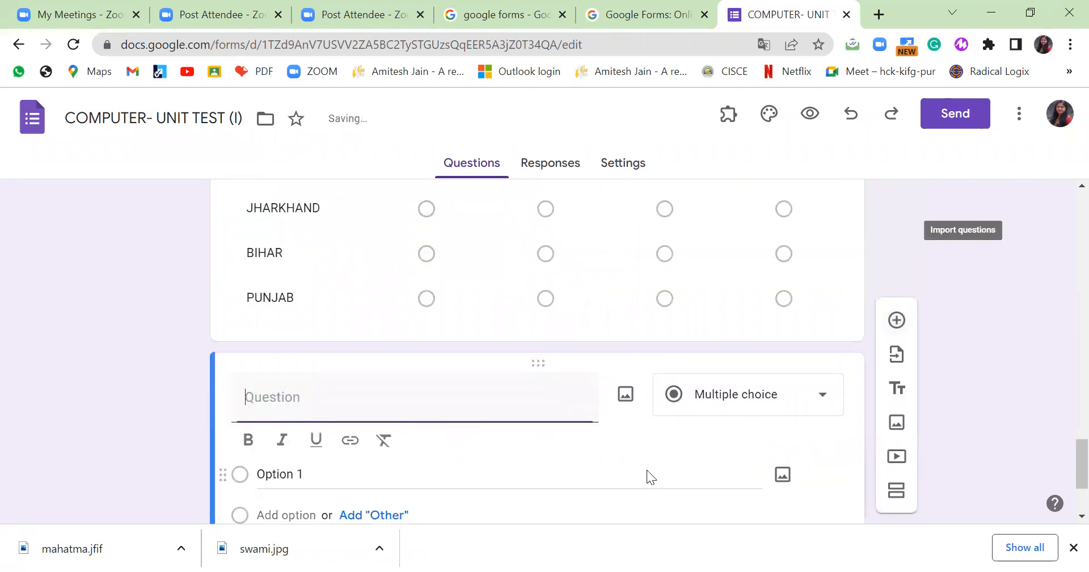
pyautogui.click(825, 400)
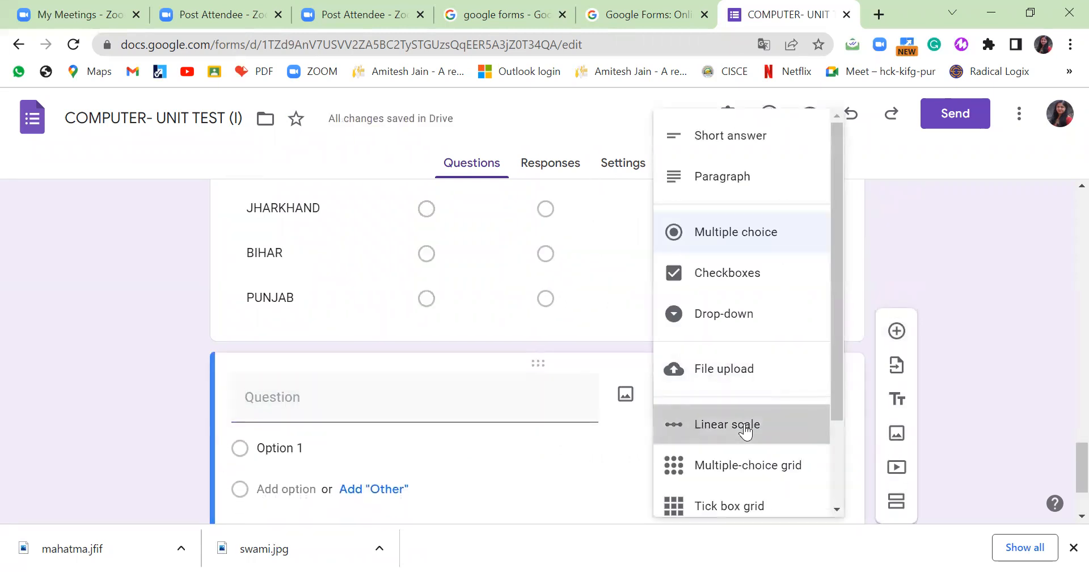
pyautogui.click(745, 431)
pyautogui.click(393, 404)
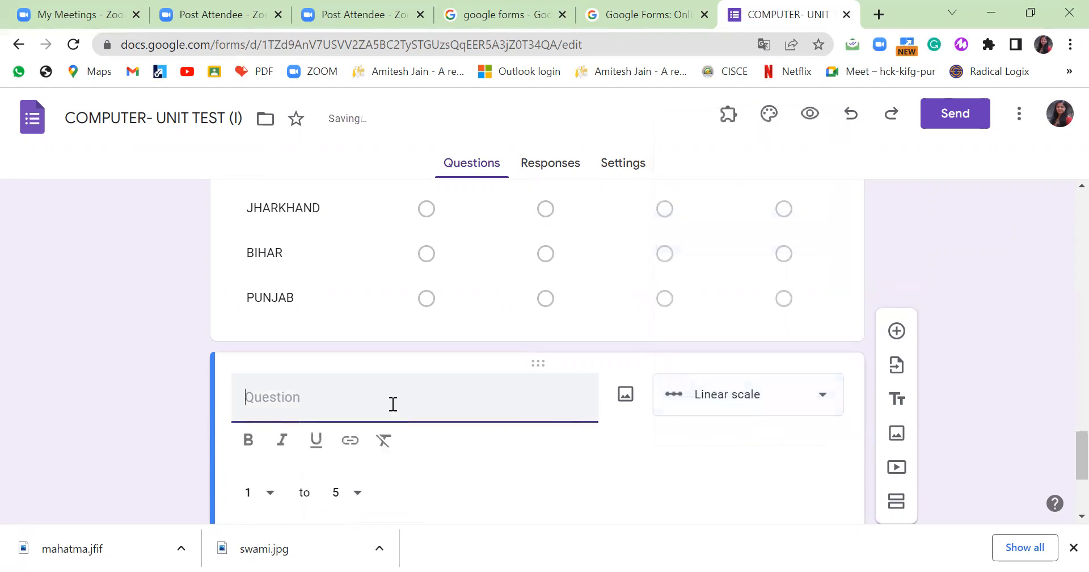
pyautogui.write('D')
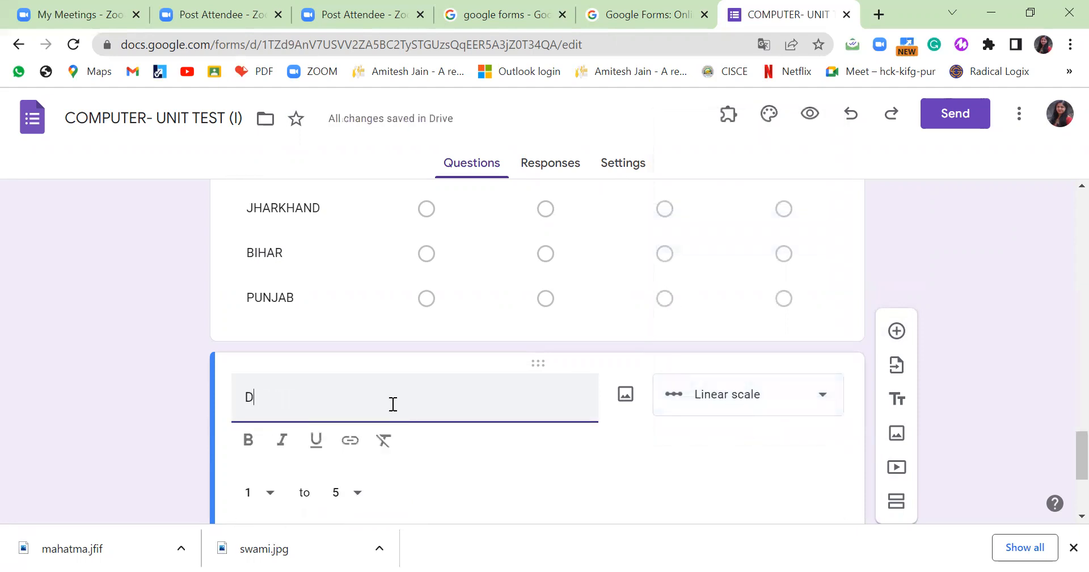
pyautogui.press('BackSpace')
pyautogui.write('HAVE ')
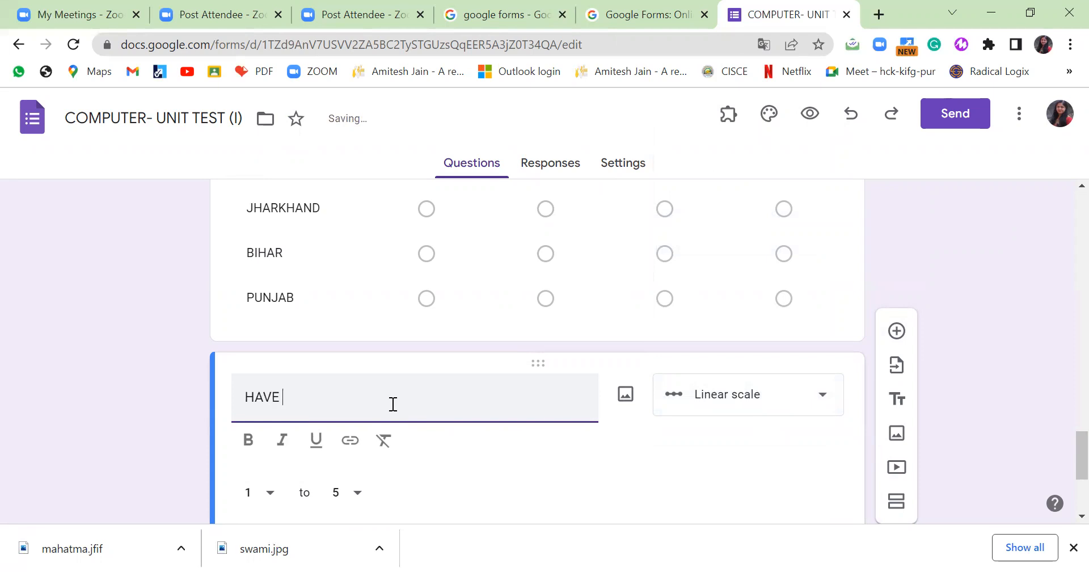
pyautogui.write('YOUR')
pyautogui.write('LIKED THE PR')
pyautogui.write('ESENTATION?')
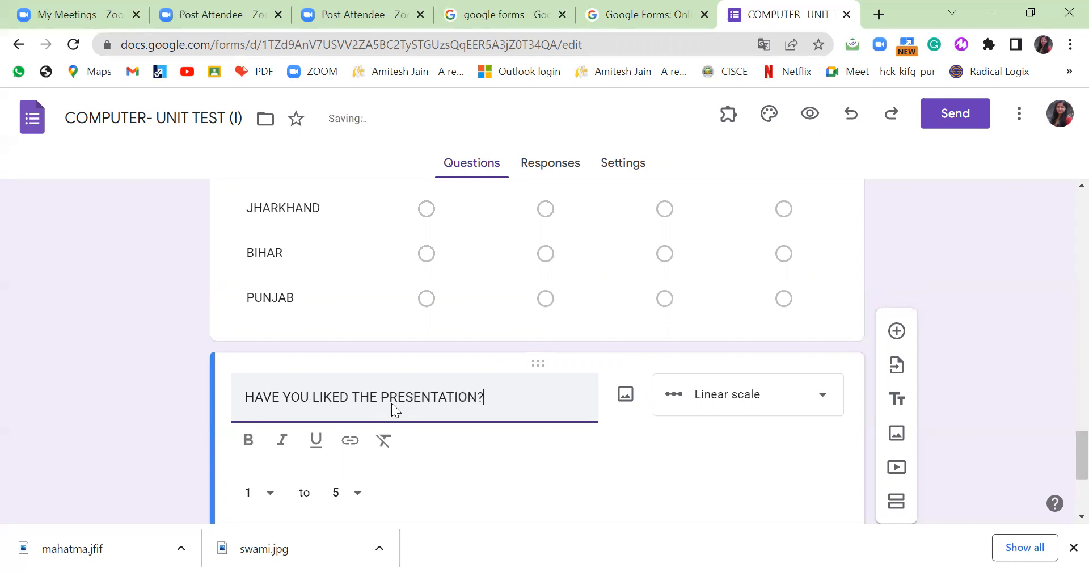
# Label the scale's low end EXCELLENT and the high end VERY GOOD.
pyautogui.scroll(-3, 397, 404)
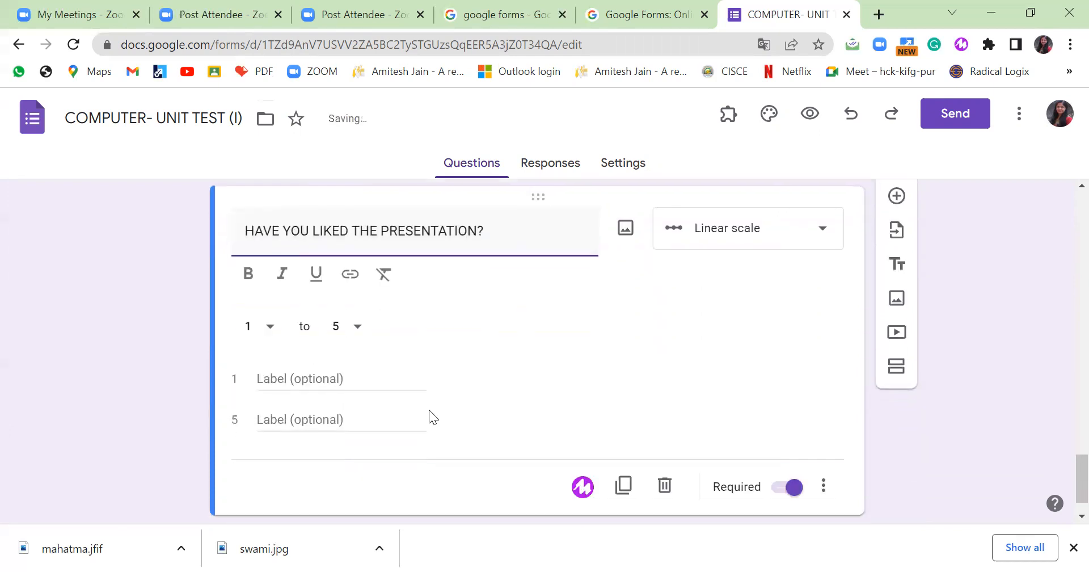
pyautogui.click(284, 375)
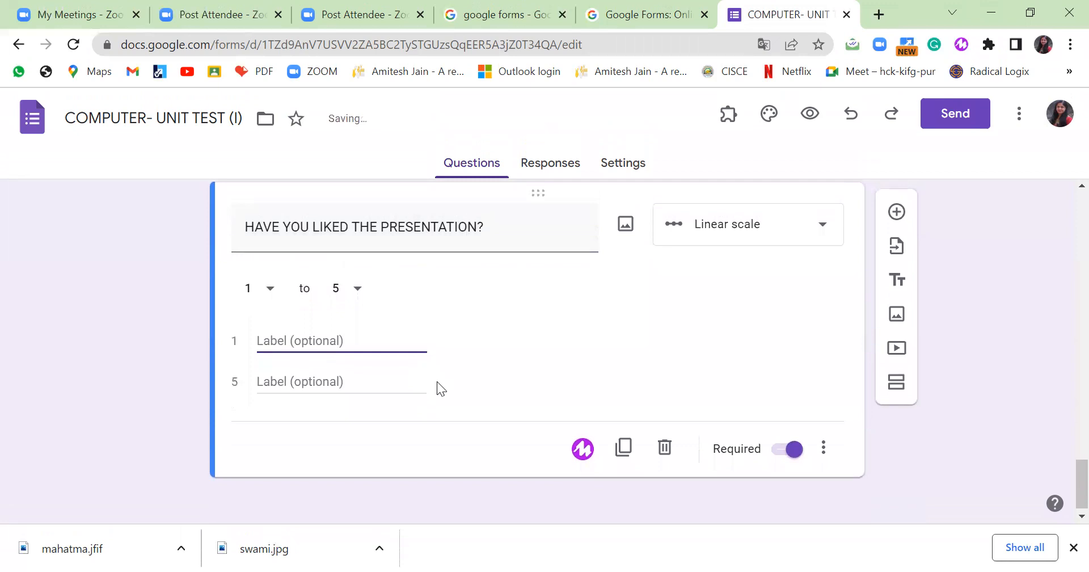
pyautogui.write('YES')
pyautogui.press('BackSpace')
pyautogui.press('BackSpace')
pyautogui.press('BackSpace')
pyautogui.write('EXCELLENT')
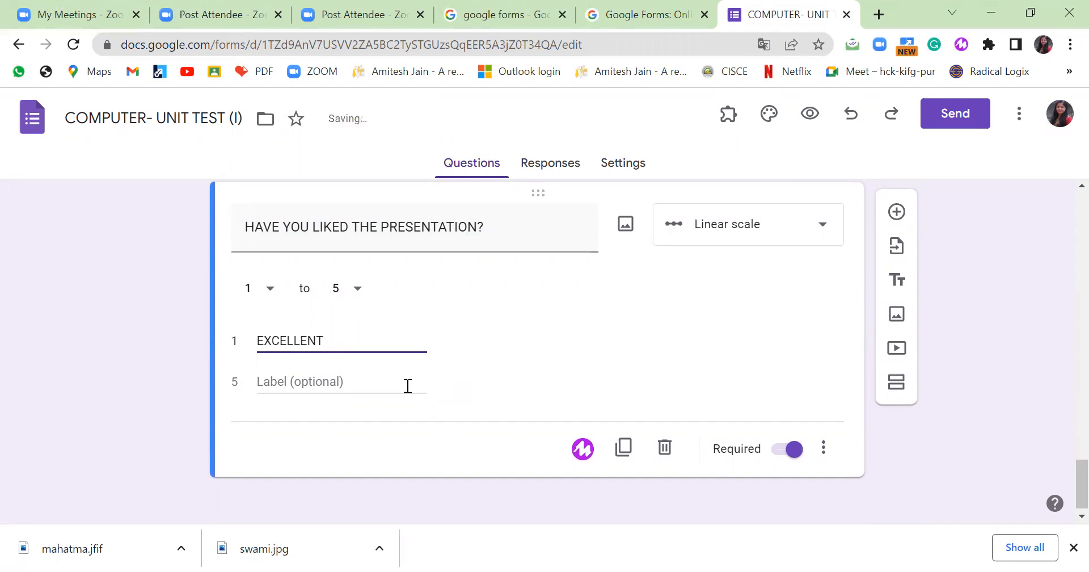
pyautogui.click(349, 386)
pyautogui.write('VERY GOOD')
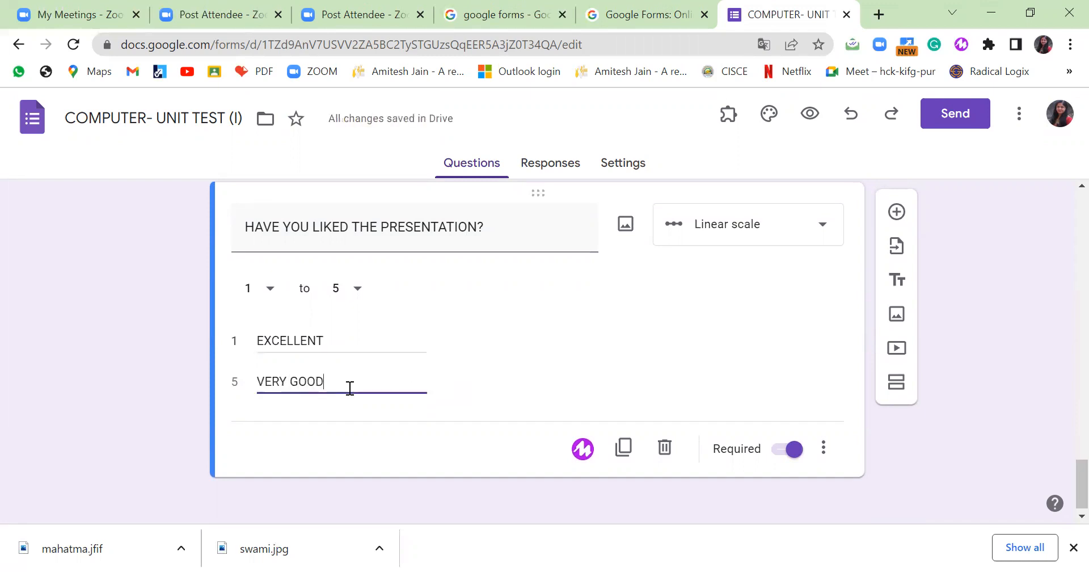
pyautogui.click(332, 417)
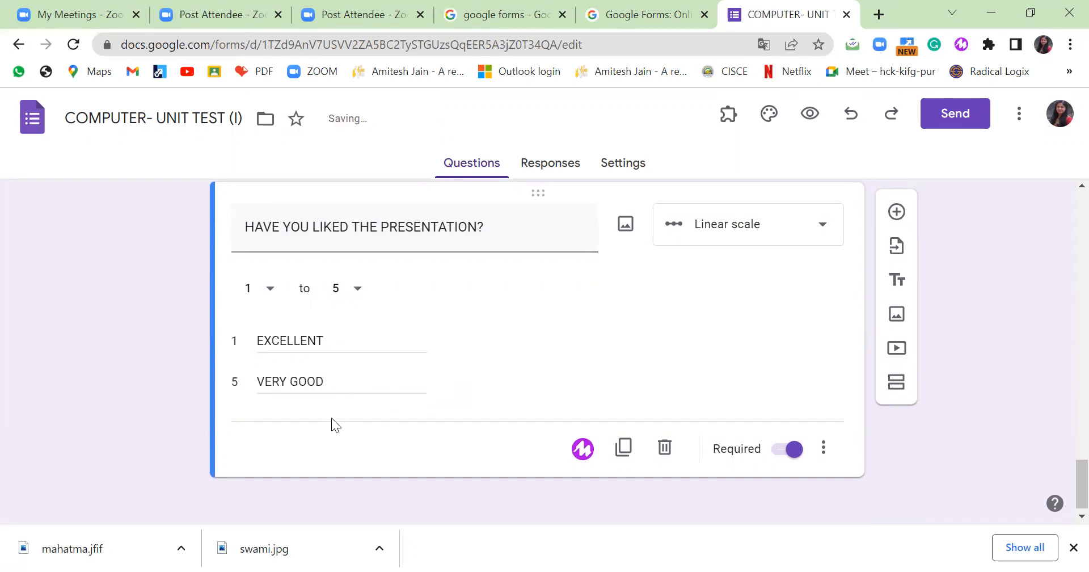
pyautogui.tripleClick(419, 392)
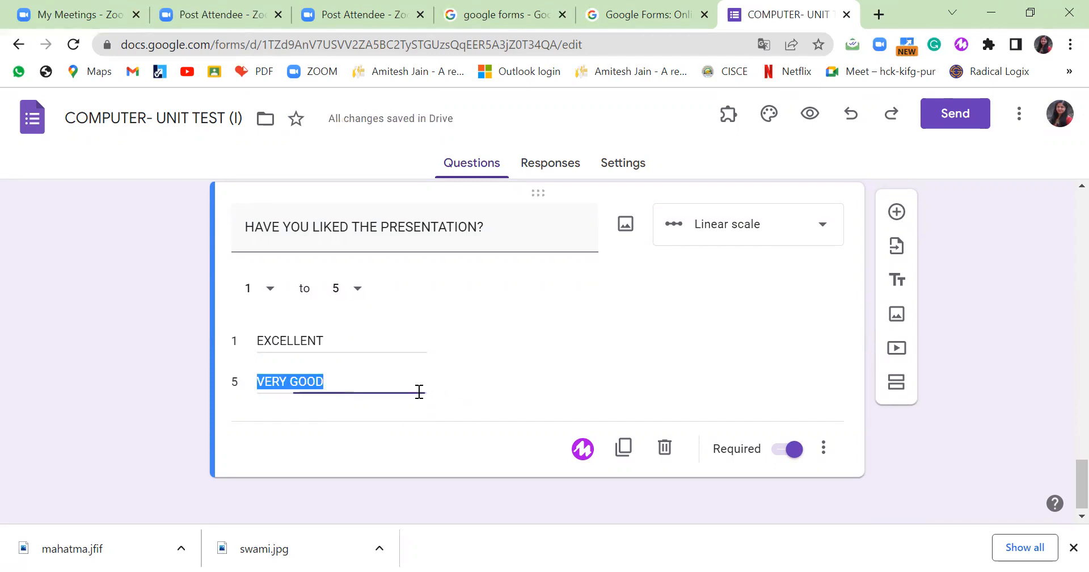
pyautogui.click(431, 387)
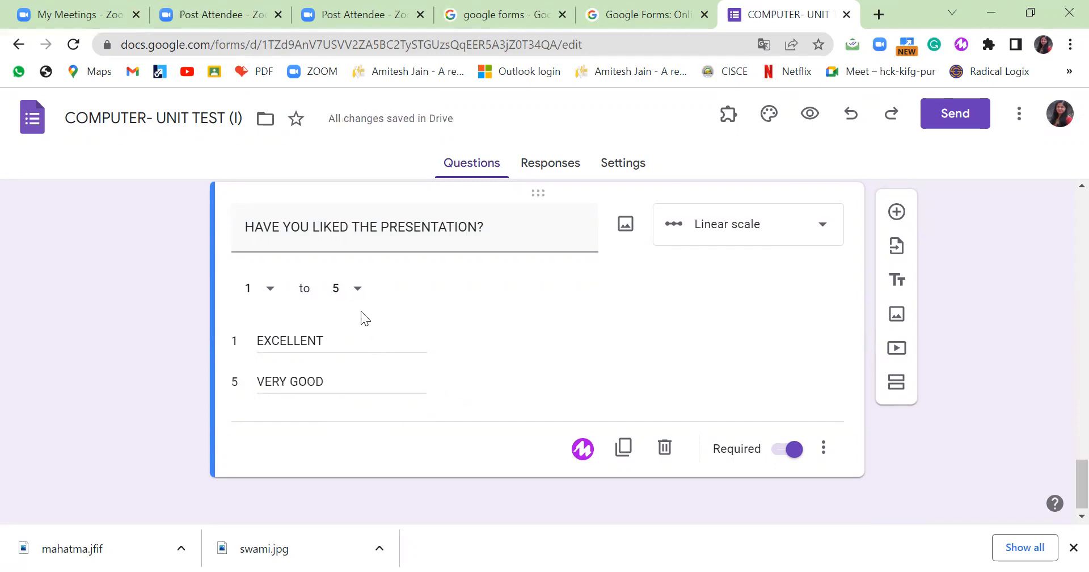
# Extend the scale to 10 and relabel the high end NOT SATISFACTORY.
pyautogui.click(359, 290)
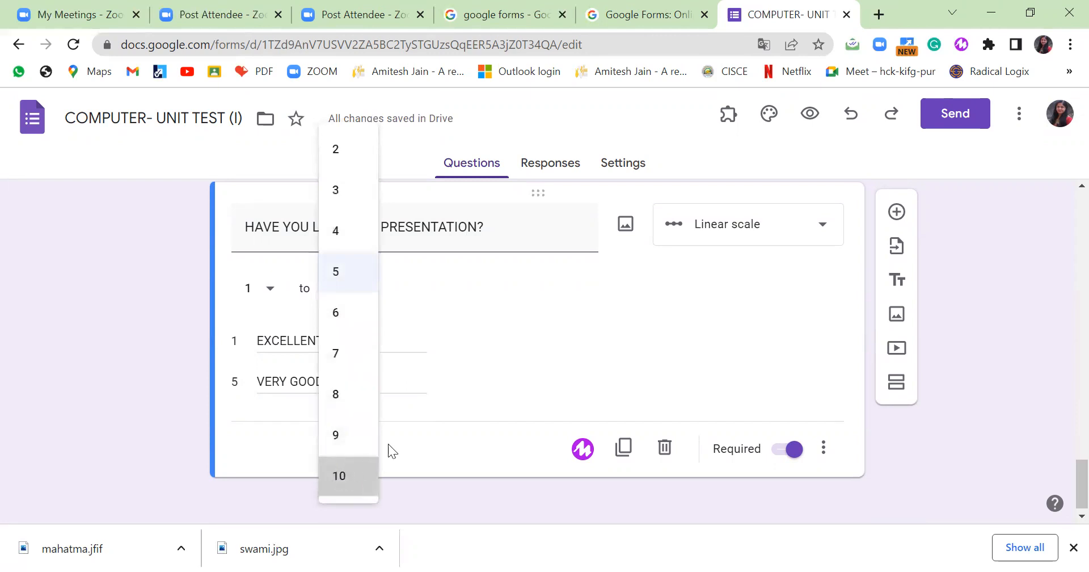
pyautogui.click(334, 474)
pyautogui.tripleClick(392, 383)
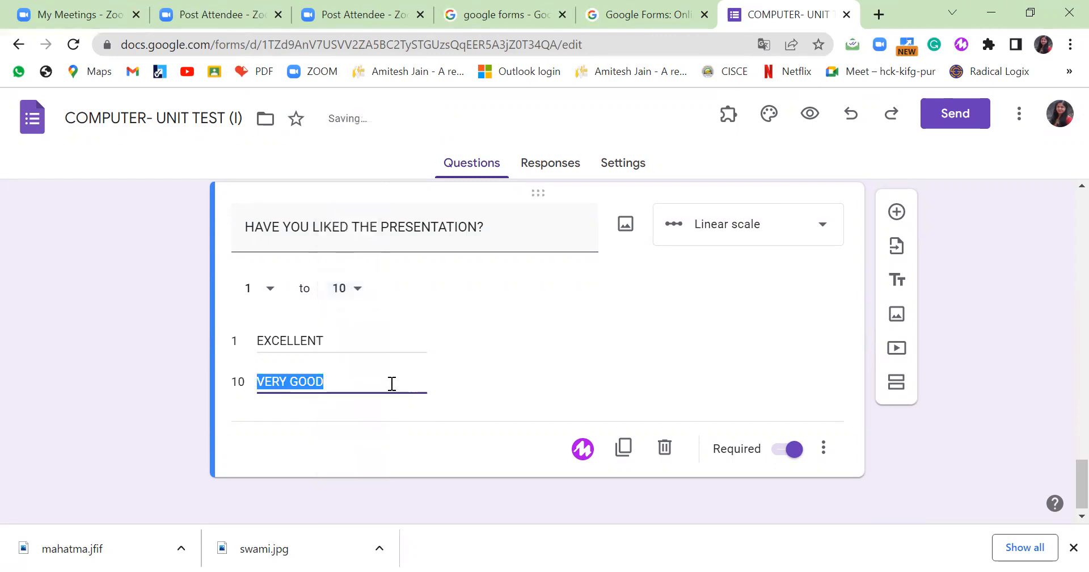
pyautogui.click(392, 384)
pyautogui.moveTo(363, 382); pyautogui.dragTo(233, 384)
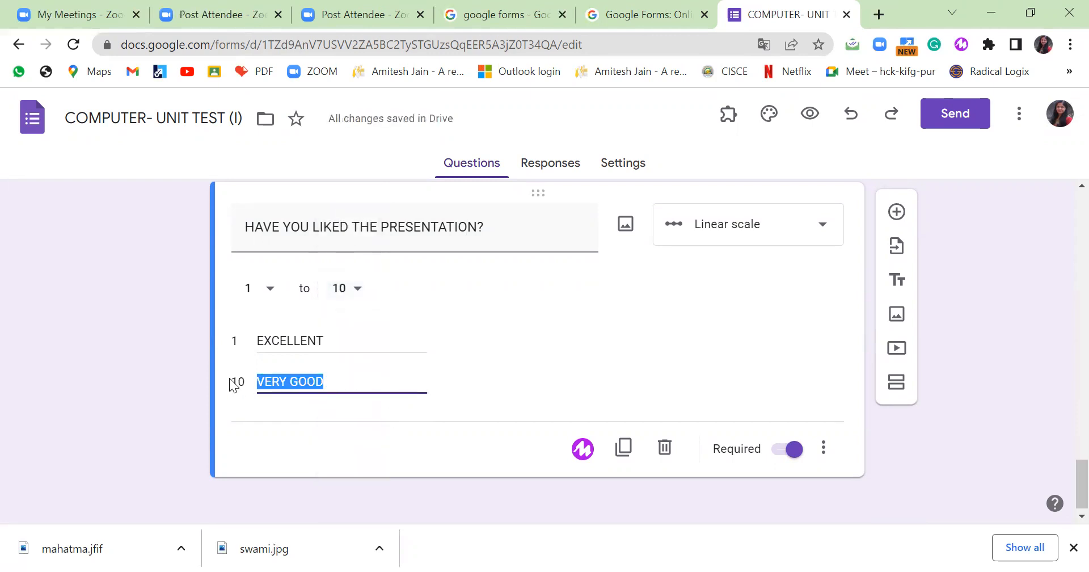
pyautogui.write('N')
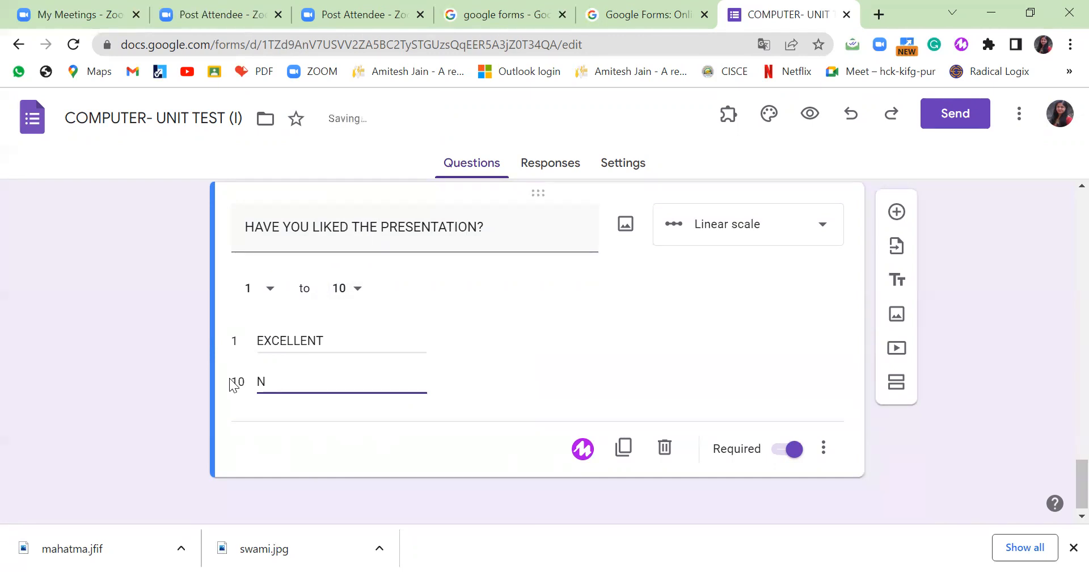
pyautogui.write('OT SATISFACTORY')
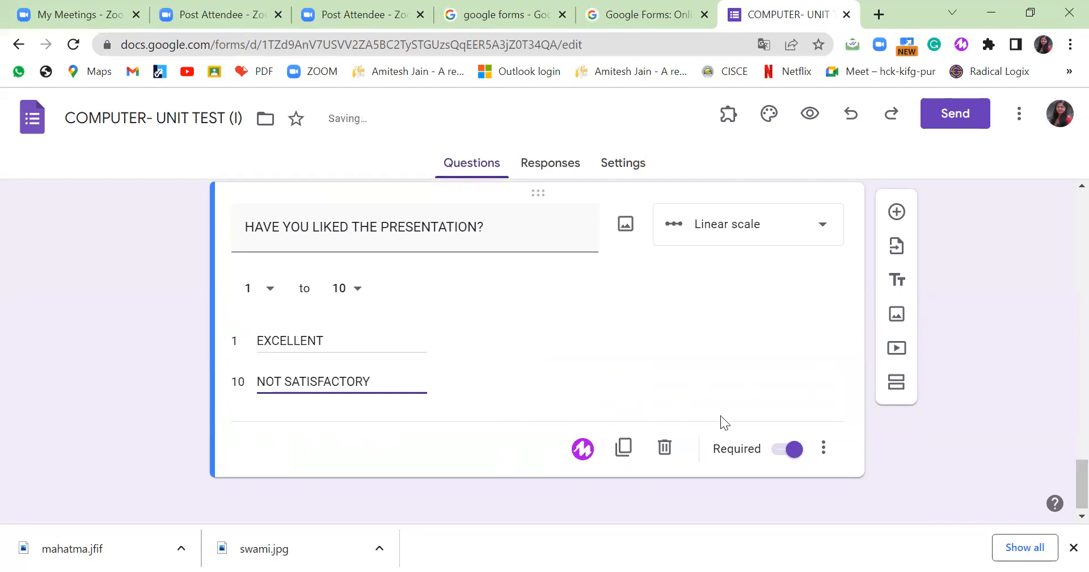
# Add a new blank multiple-choice question, leaving its type unchanged.
pyautogui.click(897, 212)
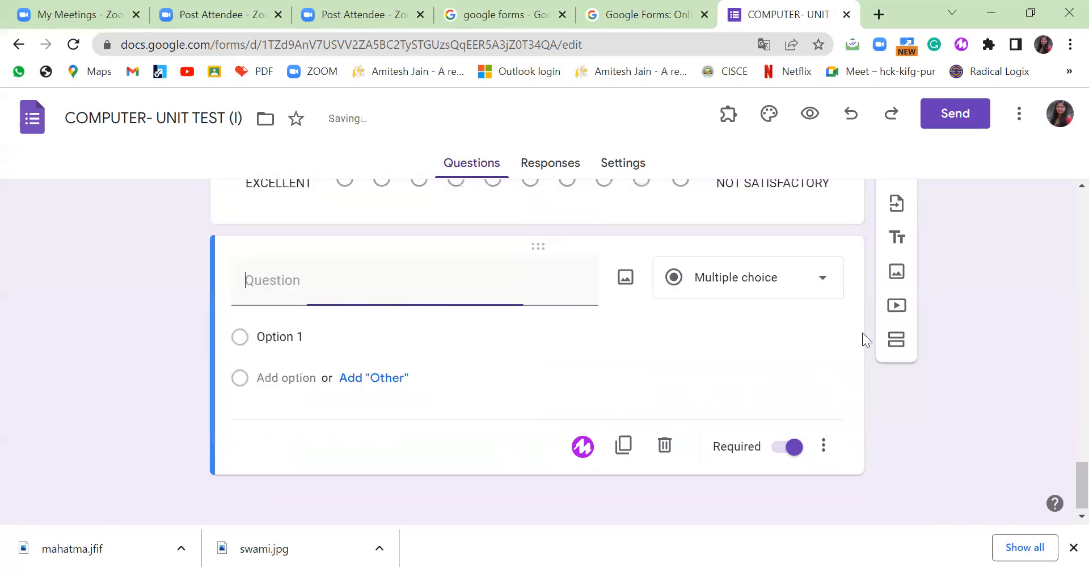
pyautogui.click(824, 279)
pyautogui.scroll(-2, 806, 335)
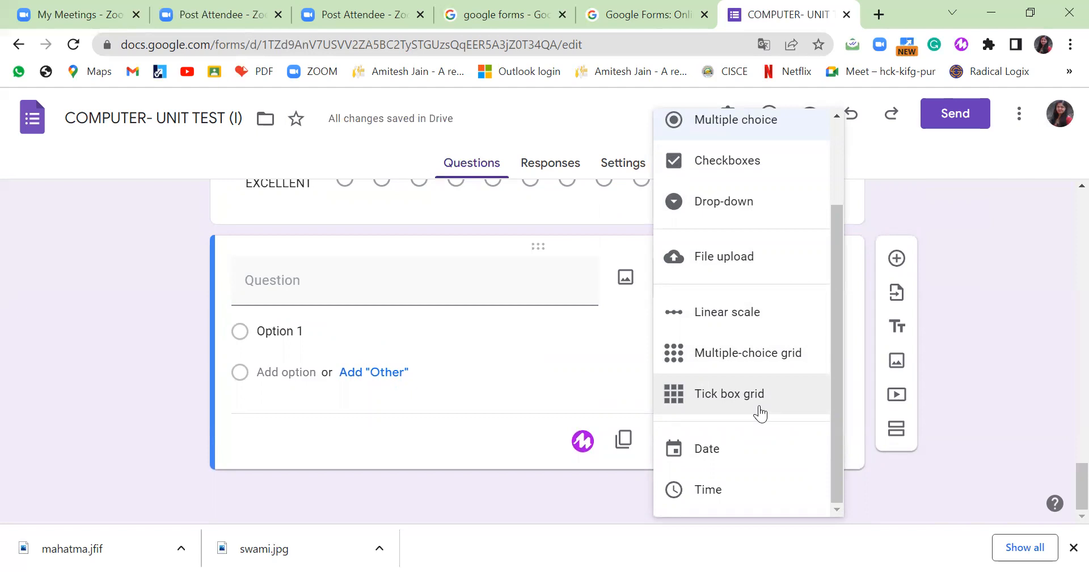
pyautogui.click(981, 387)
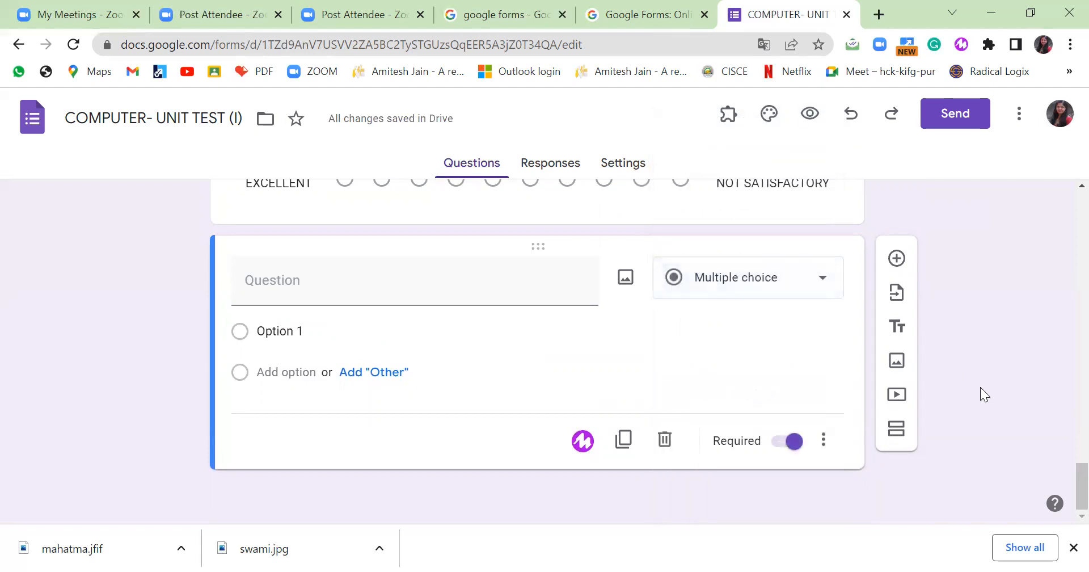
# Preview the quiz, match PUNJAB to CHANDIGARH and rate the presentation 9, then return to the editor.
pyautogui.click(811, 113)
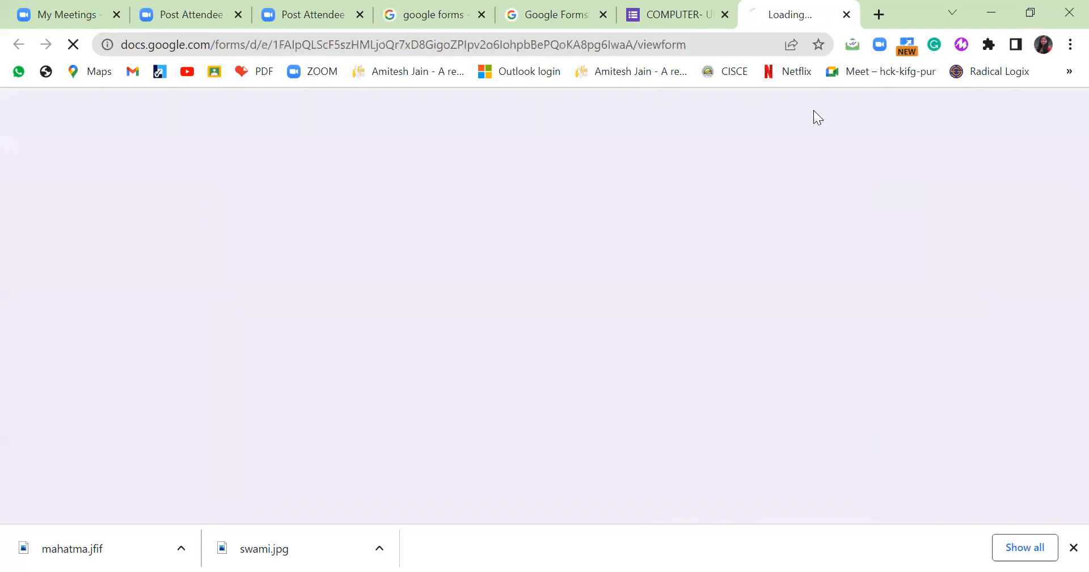
pyautogui.scroll(-20, 722, 306)
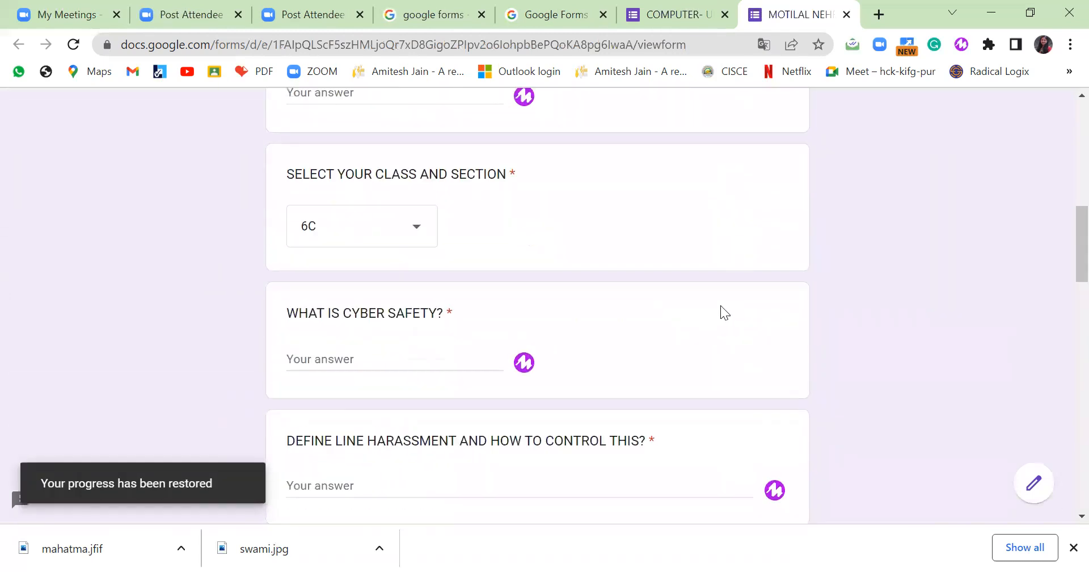
pyautogui.scroll(-9, 721, 306)
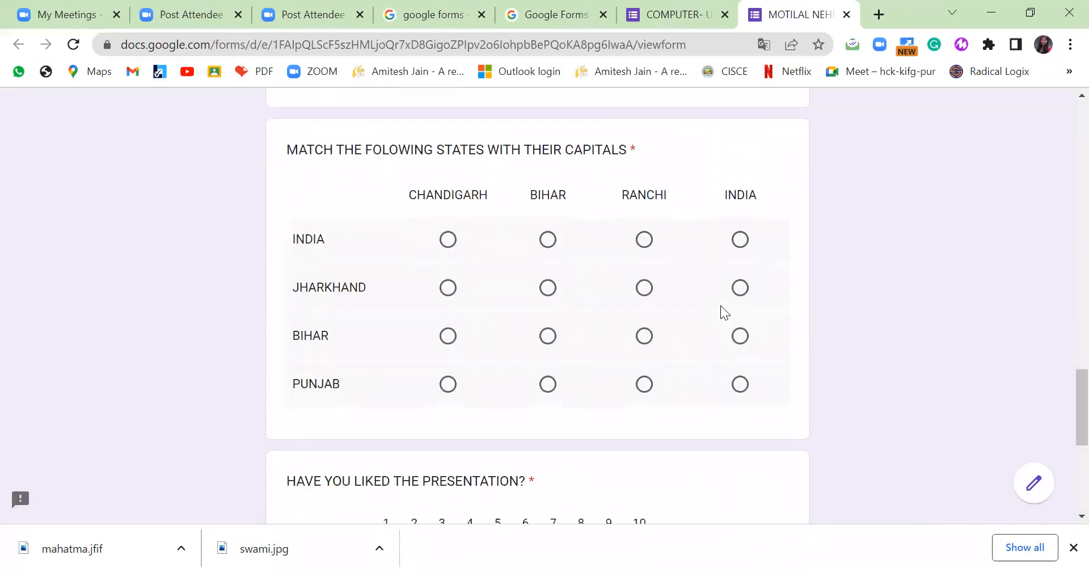
pyautogui.scroll(-3, 709, 303)
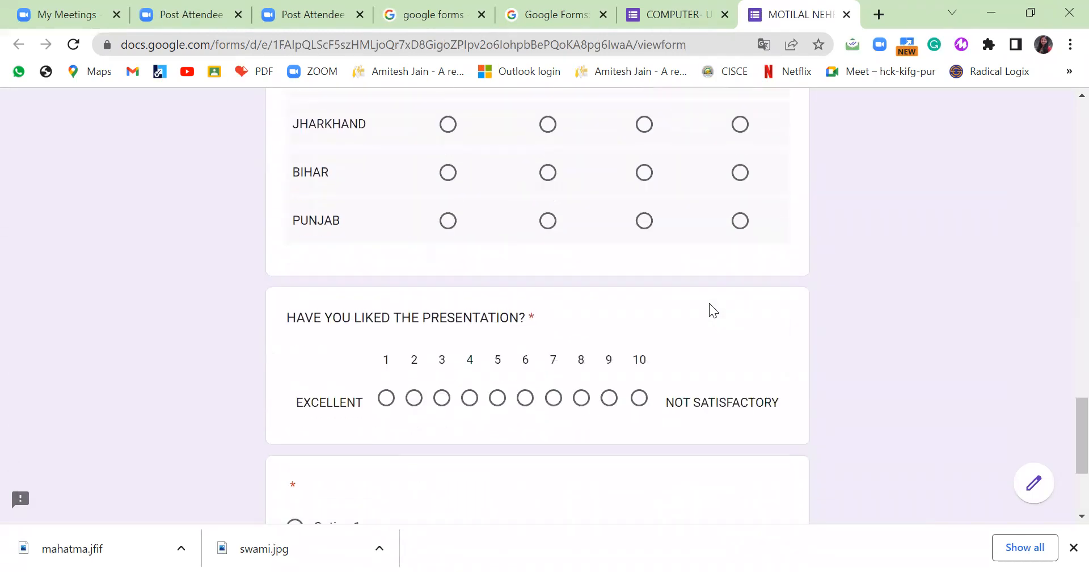
pyautogui.click(457, 216)
pyautogui.click(547, 214)
pyautogui.click(446, 215)
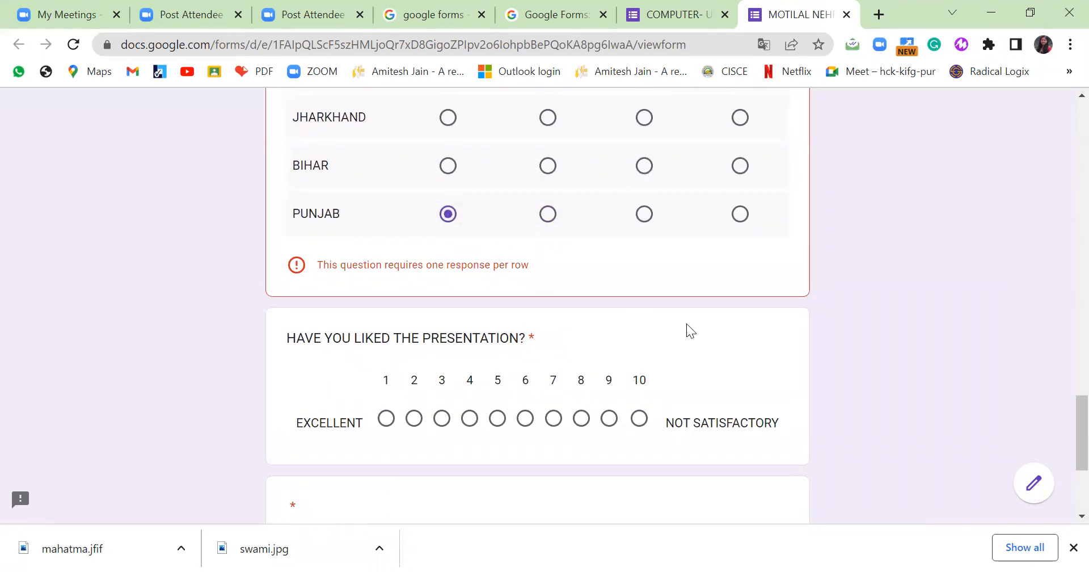
pyautogui.scroll(-3, 687, 324)
pyautogui.click(527, 250)
pyautogui.click(554, 252)
pyautogui.click(609, 250)
pyautogui.click(675, 14)
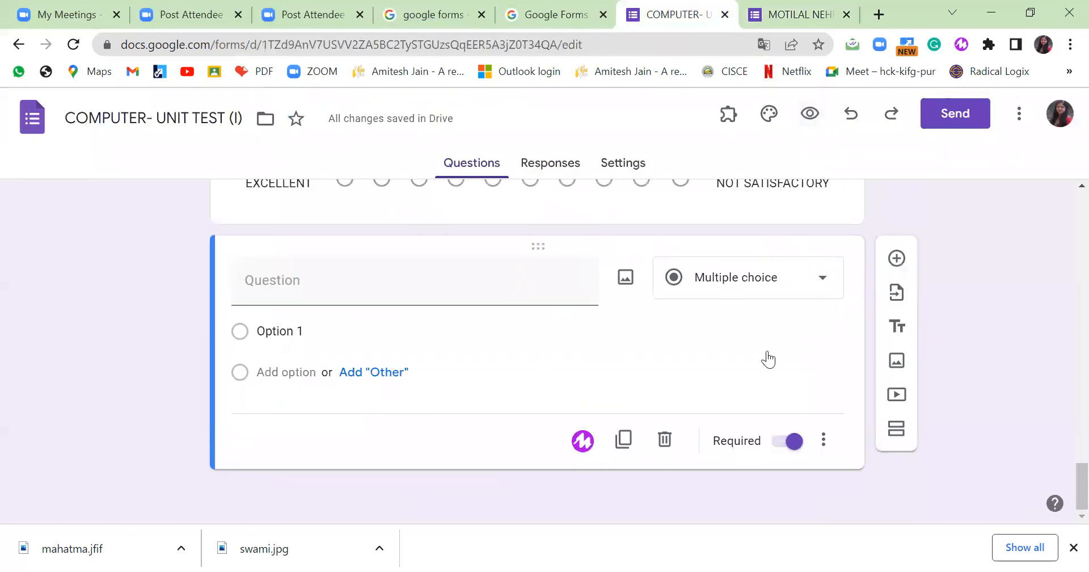
# Delete the empty question and close an unneeded browser tab.
pyautogui.click(665, 439)
pyautogui.scroll(7, 968, 265)
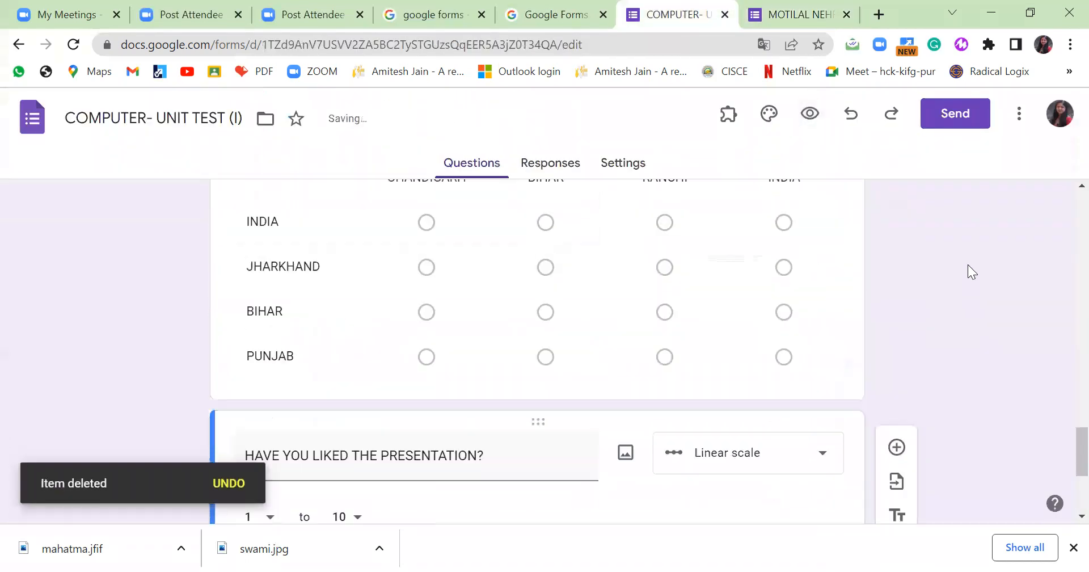
pyautogui.click(846, 14)
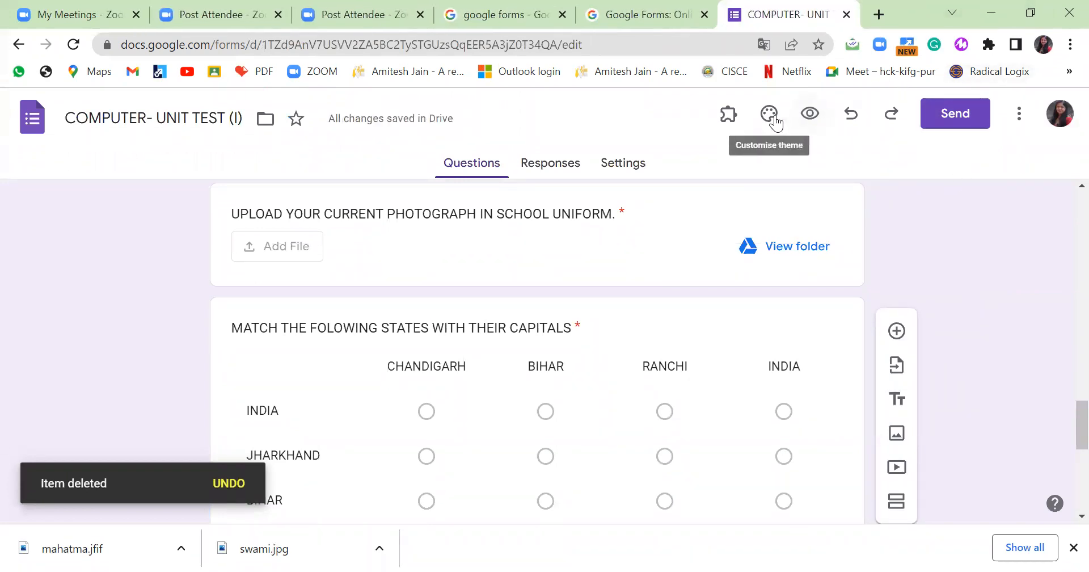
pyautogui.scroll(5, 987, 318)
pyautogui.scroll(15, 1052, 349)
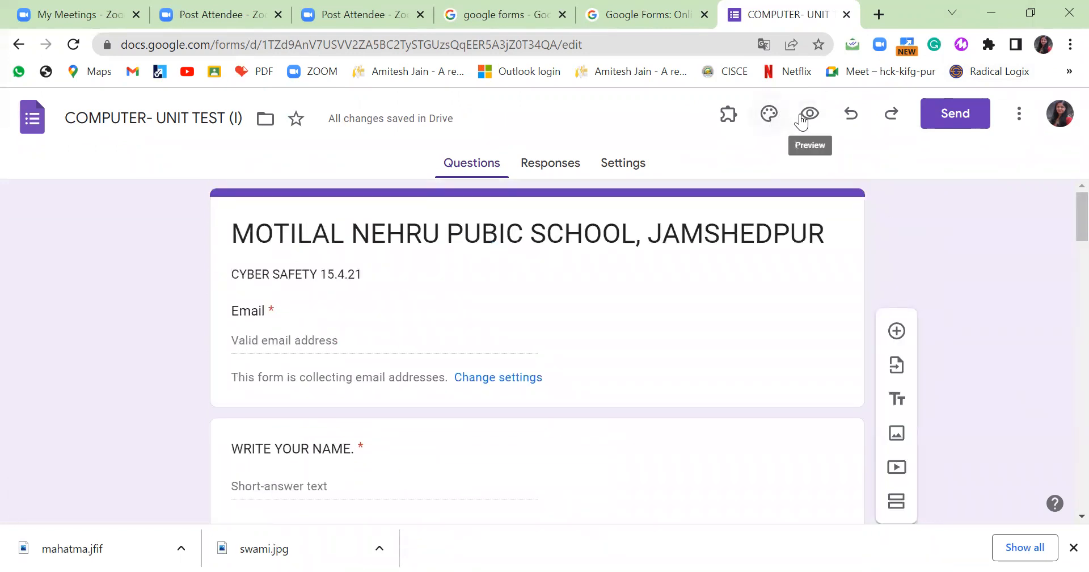
# Customise the theme with Arial header font, Pacifico text font and a red colour.
pyautogui.click(770, 115)
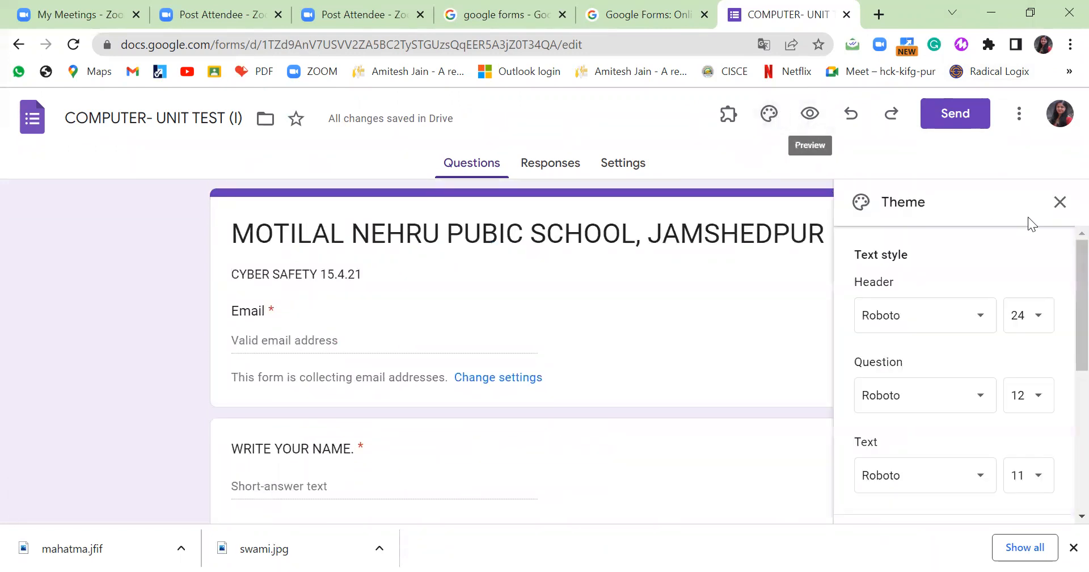
pyautogui.click(978, 318)
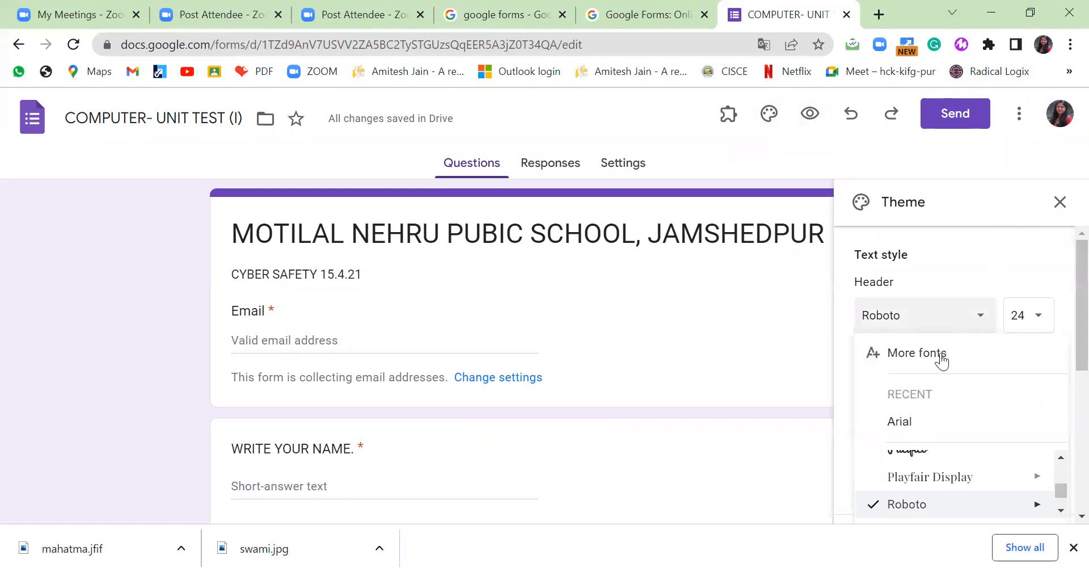
pyautogui.click(900, 421)
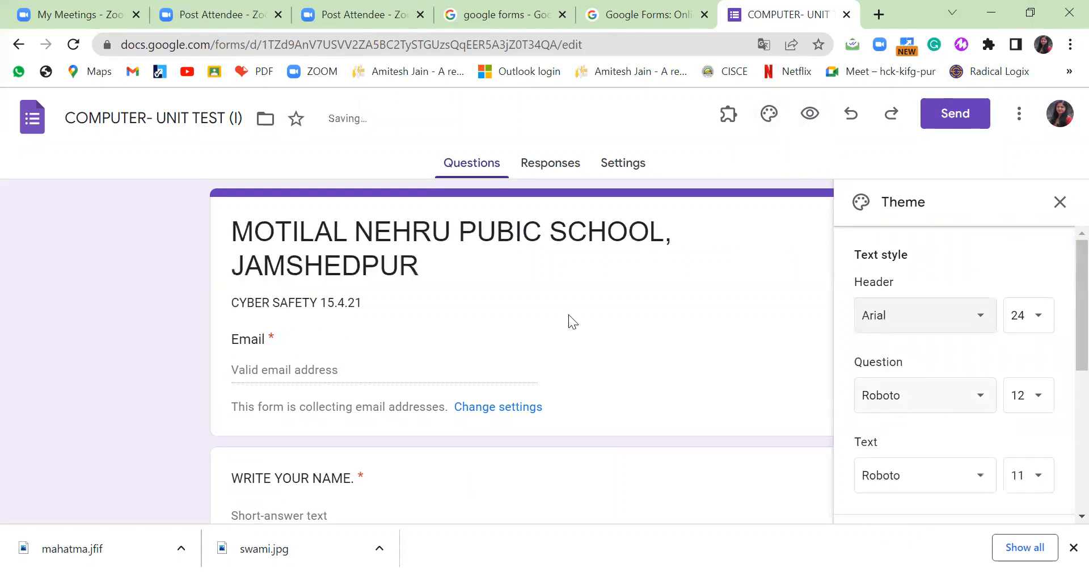
pyautogui.scroll(-3, 1021, 424)
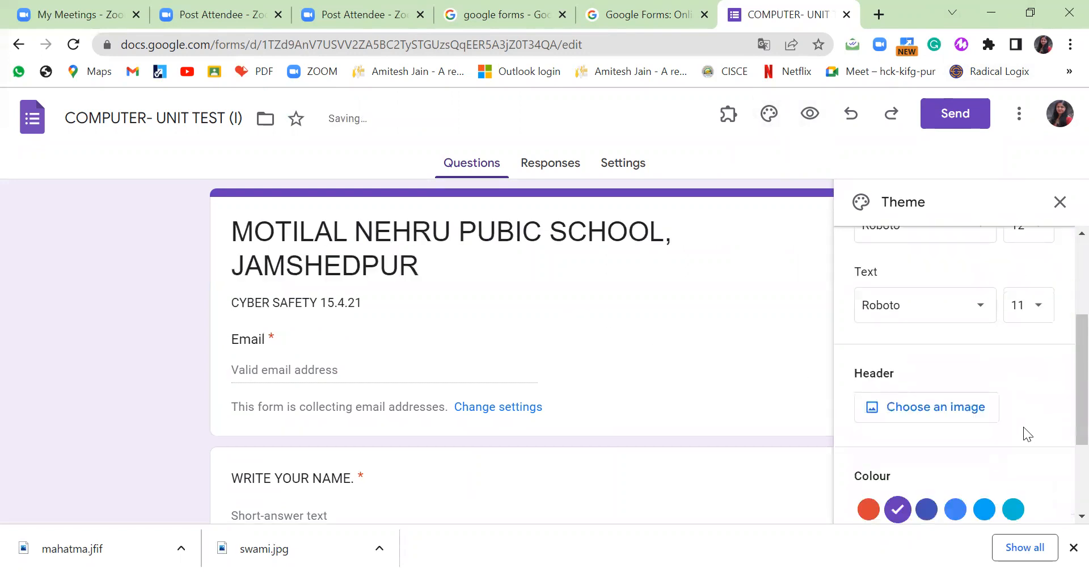
pyautogui.click(984, 308)
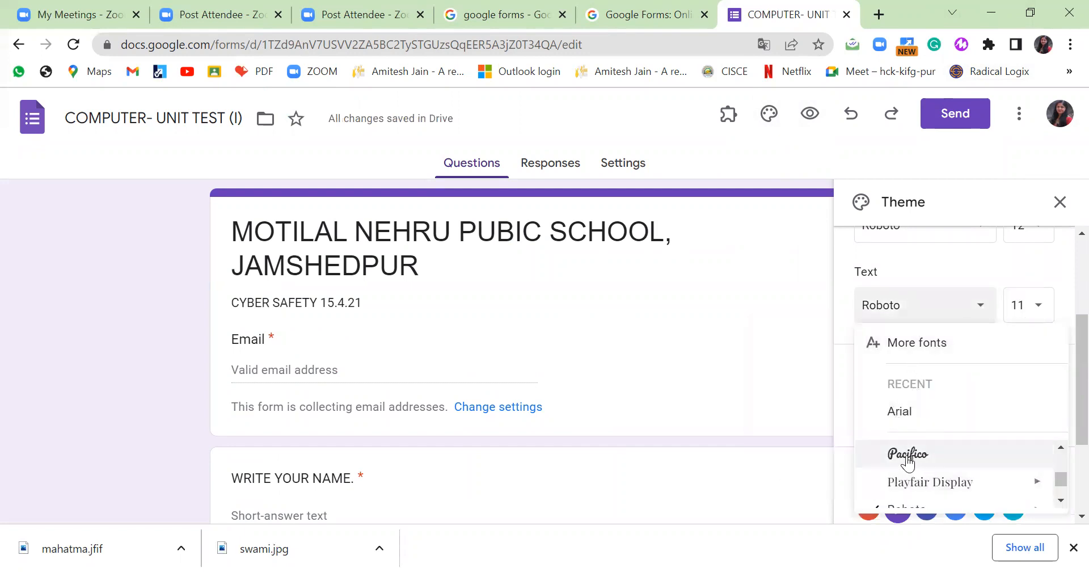
pyautogui.click(930, 457)
pyautogui.scroll(-1, 816, 401)
pyautogui.scroll(-2, 816, 400)
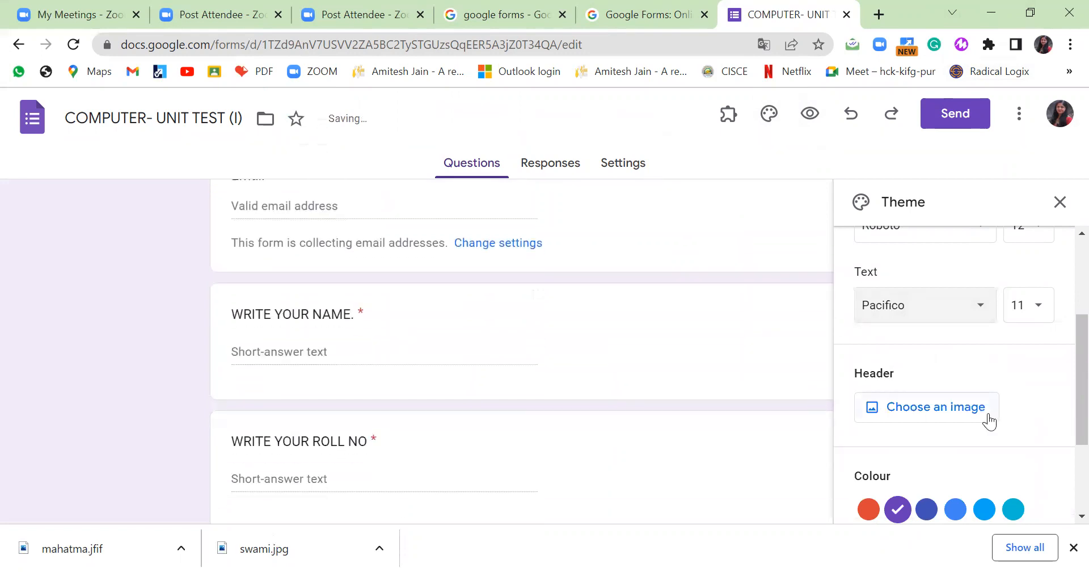
pyautogui.scroll(-2, 989, 414)
pyautogui.click(878, 430)
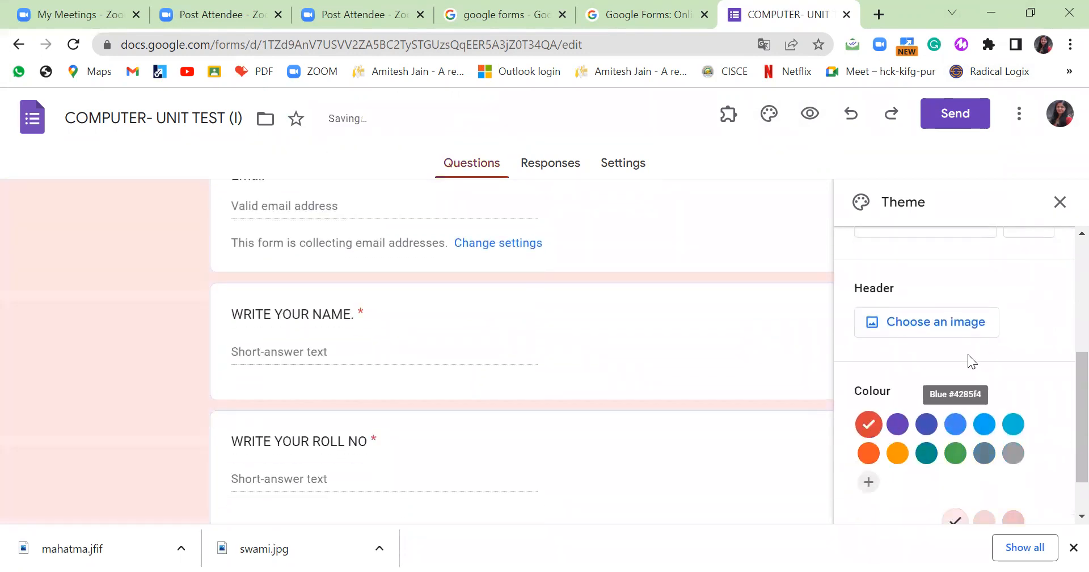
pyautogui.scroll(5, 970, 358)
pyautogui.scroll(-5, 993, 275)
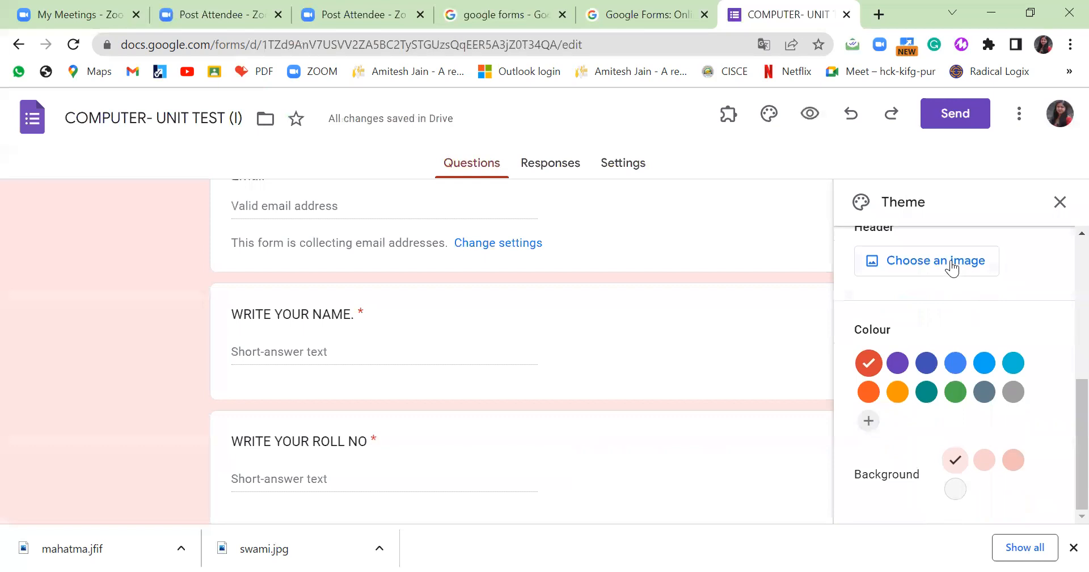
# Browse the header-image themes (Illustrations, Birthday, Food and dining, Party) to reach Just kids.
pyautogui.click(951, 265)
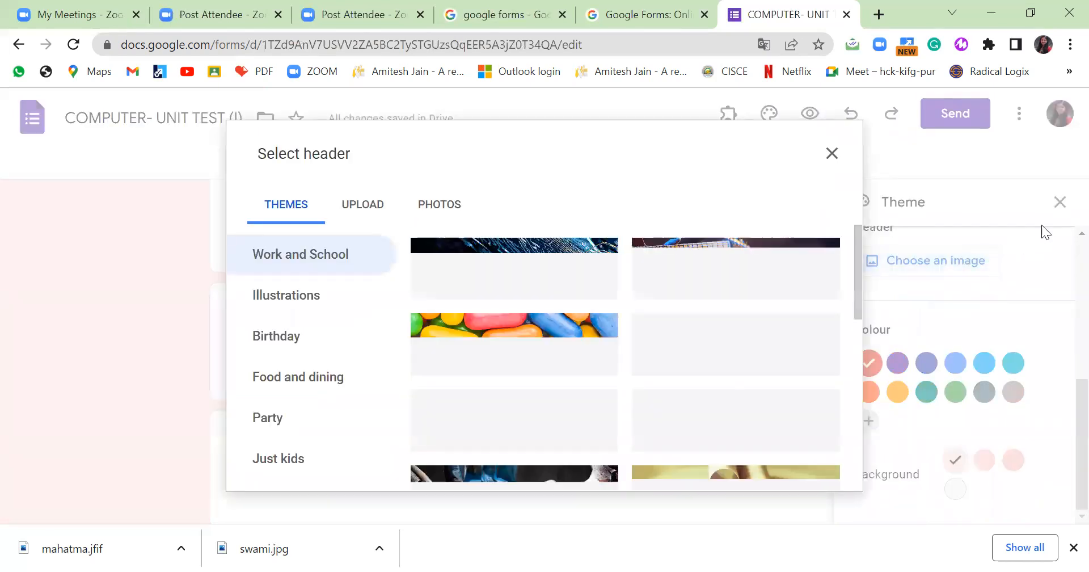
pyautogui.scroll(-5, 717, 419)
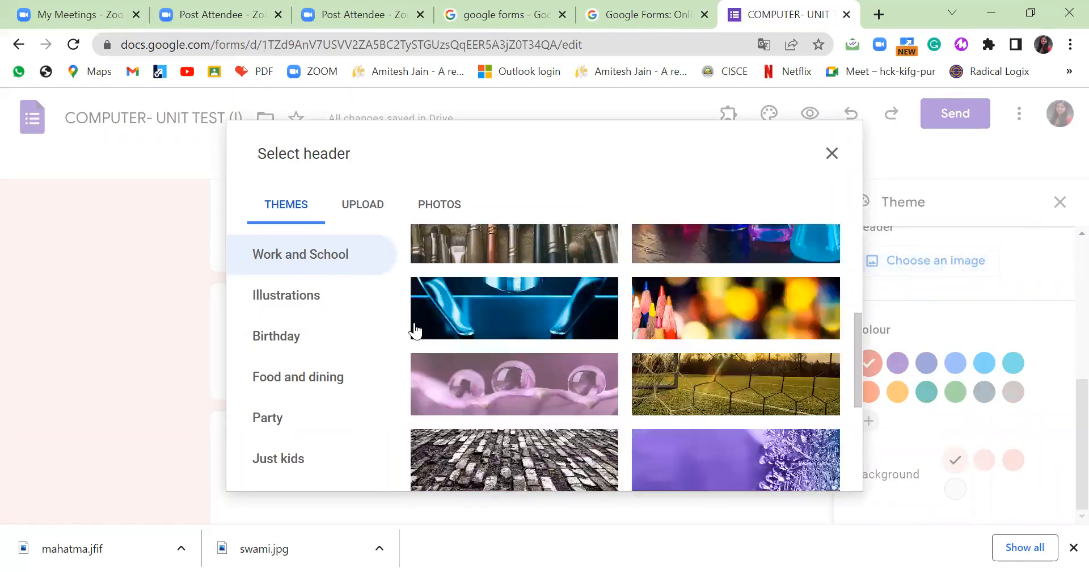
pyautogui.click(333, 298)
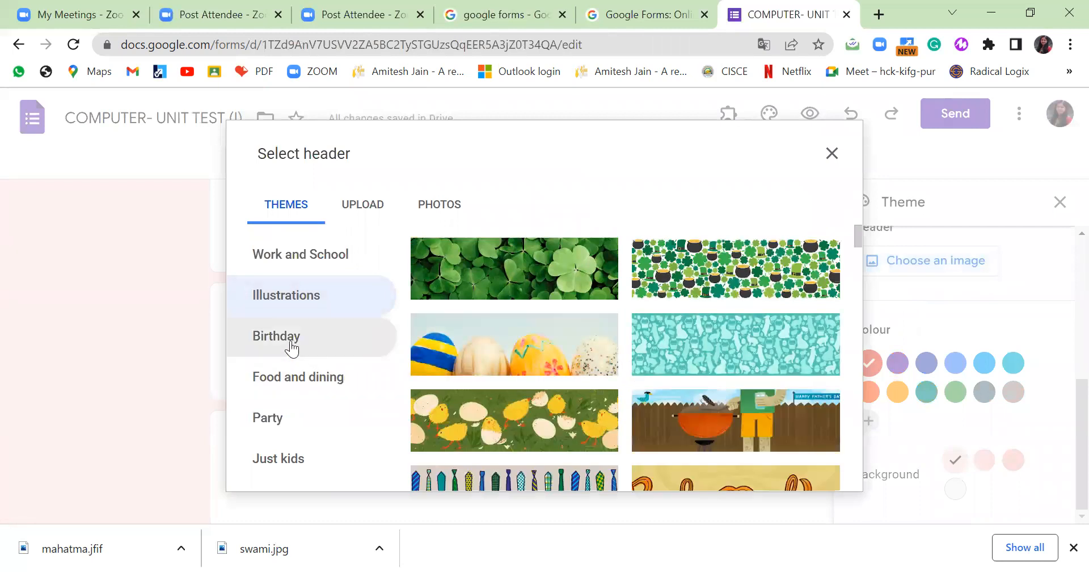
pyautogui.click(289, 346)
pyautogui.scroll(-2, 443, 392)
pyautogui.click(359, 374)
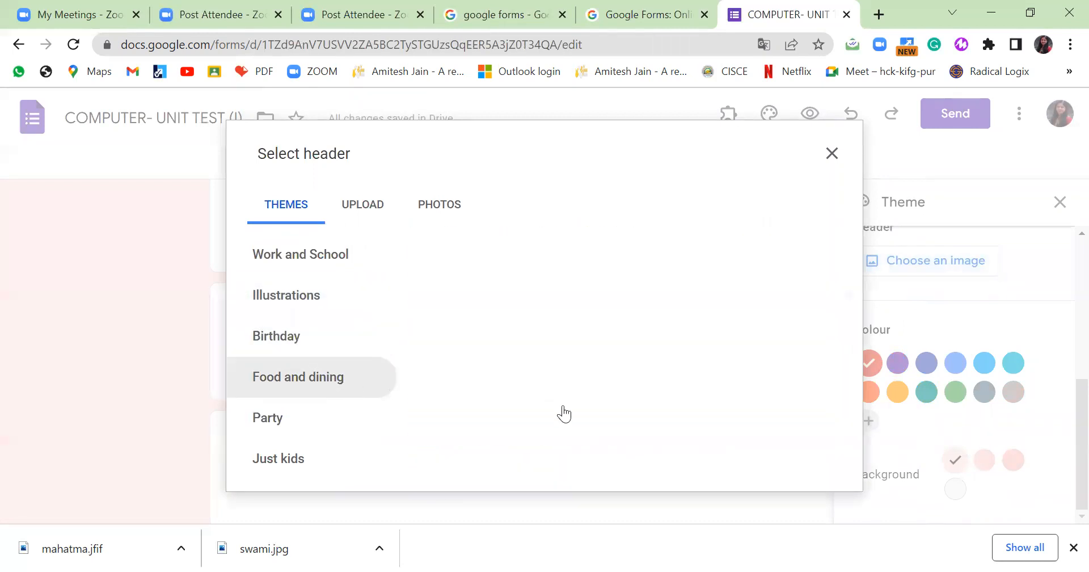
pyautogui.click(261, 417)
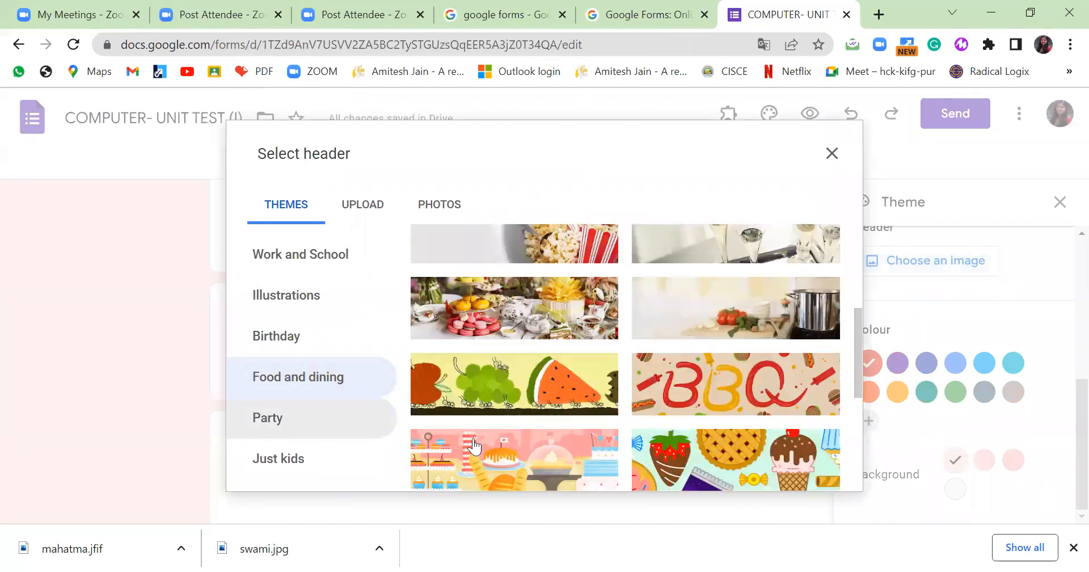
pyautogui.click(286, 462)
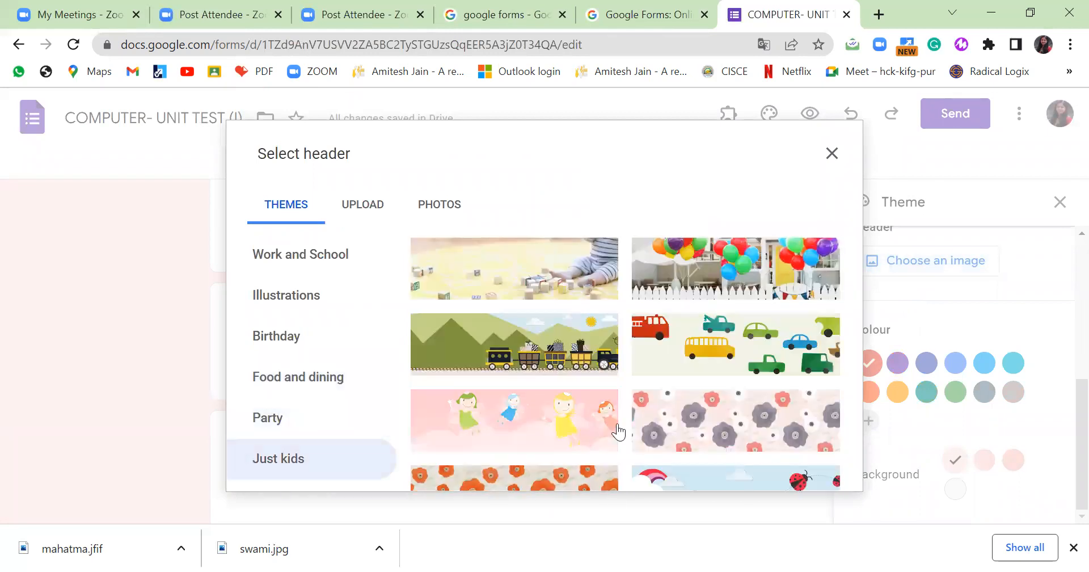
# Insert the toy-blocks photo as the header image and close the Theme panel.
pyautogui.click(587, 283)
pyautogui.click(818, 471)
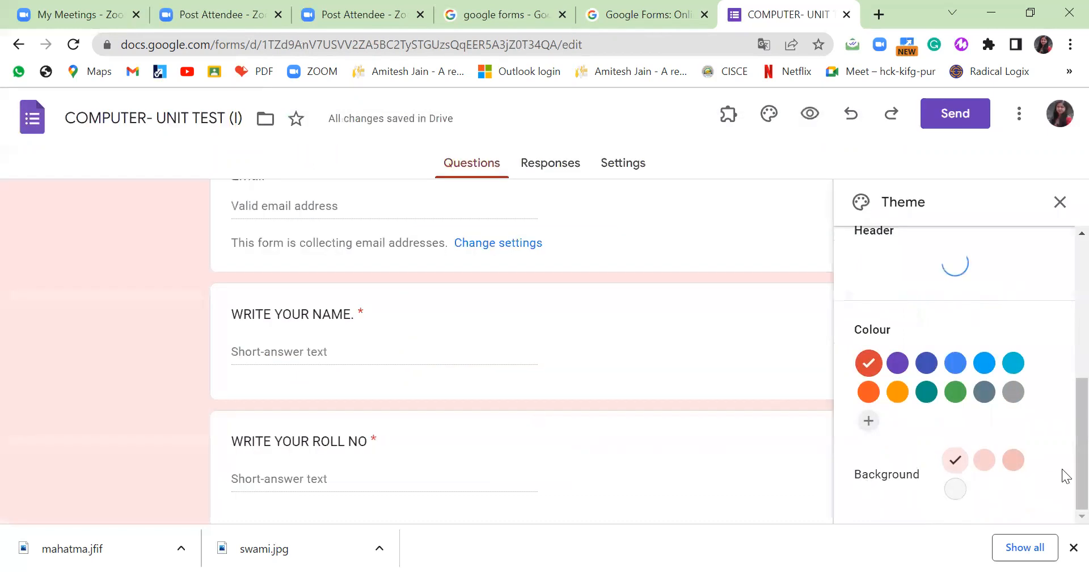
pyautogui.scroll(3, 501, 325)
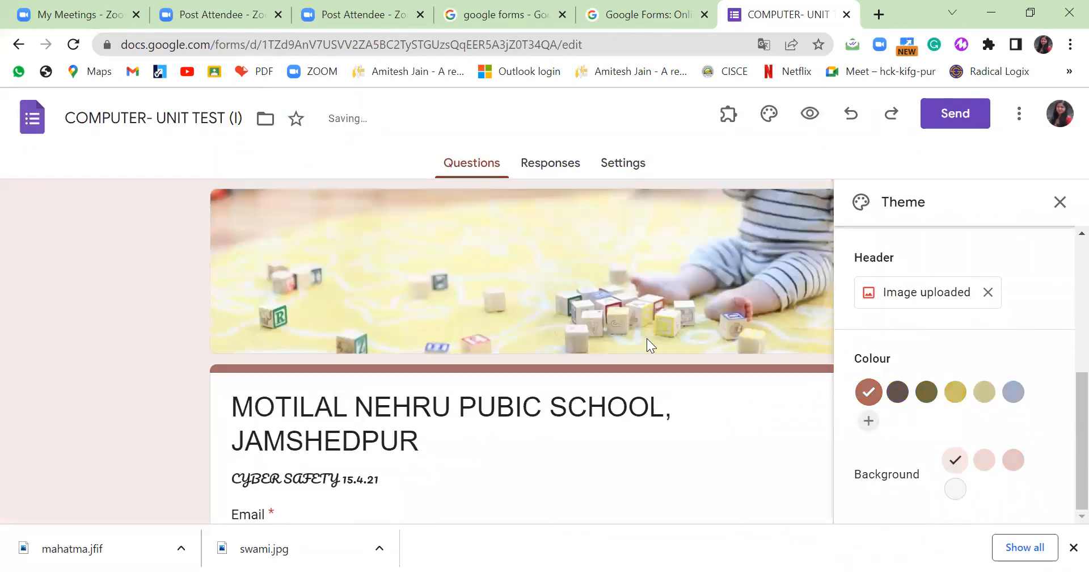
pyautogui.click(1060, 204)
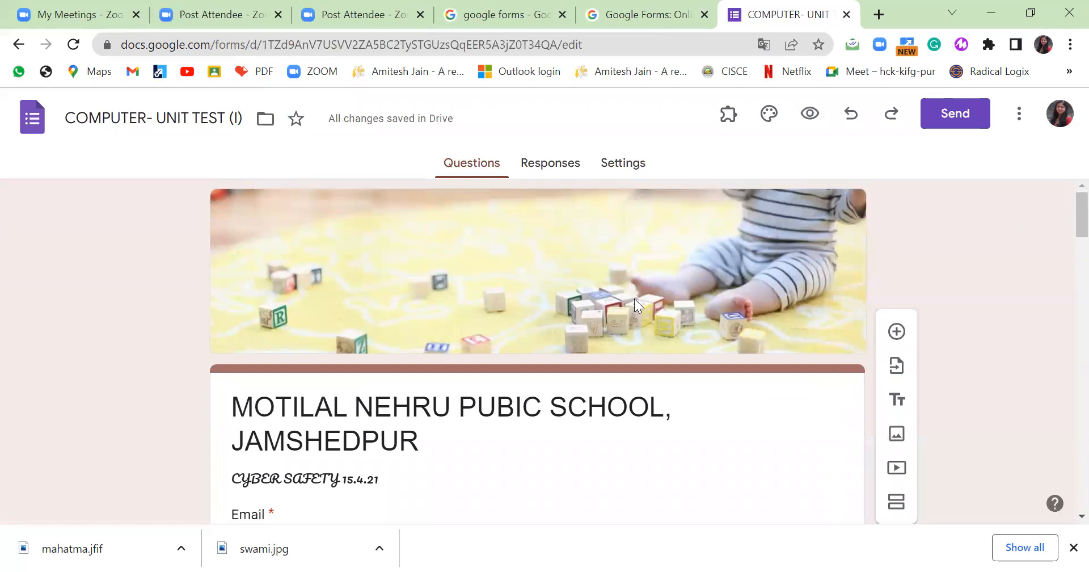
# Go to the form's Settings and turn it into a quiz.
pyautogui.click(570, 165)
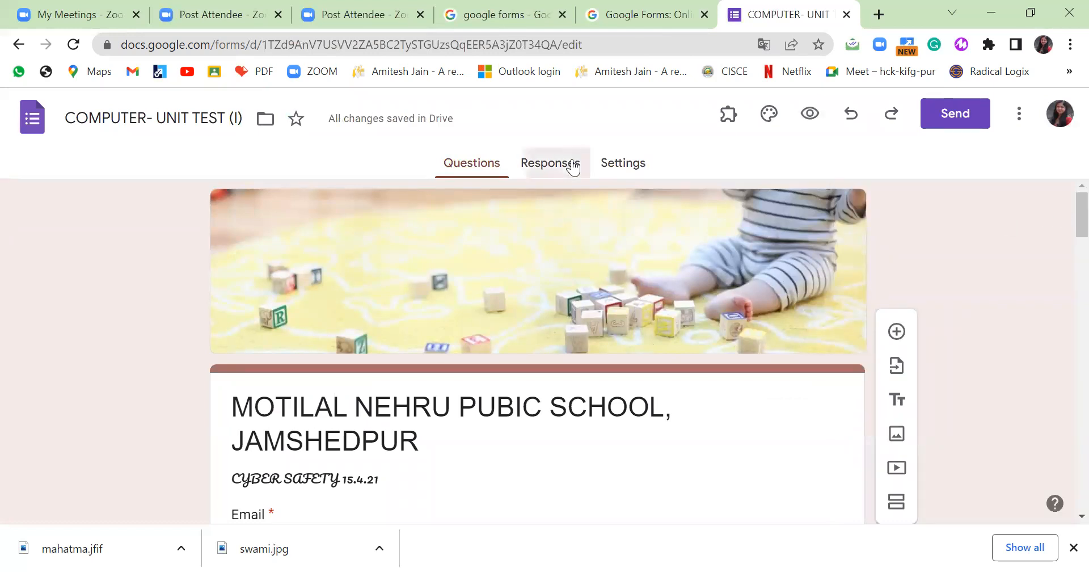
pyautogui.click(628, 166)
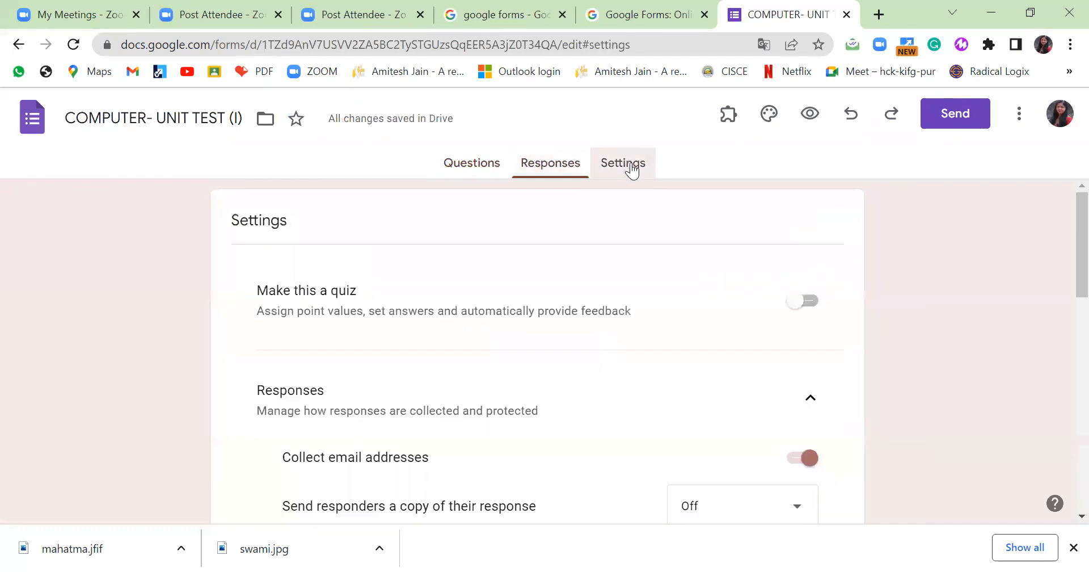
pyautogui.click(809, 301)
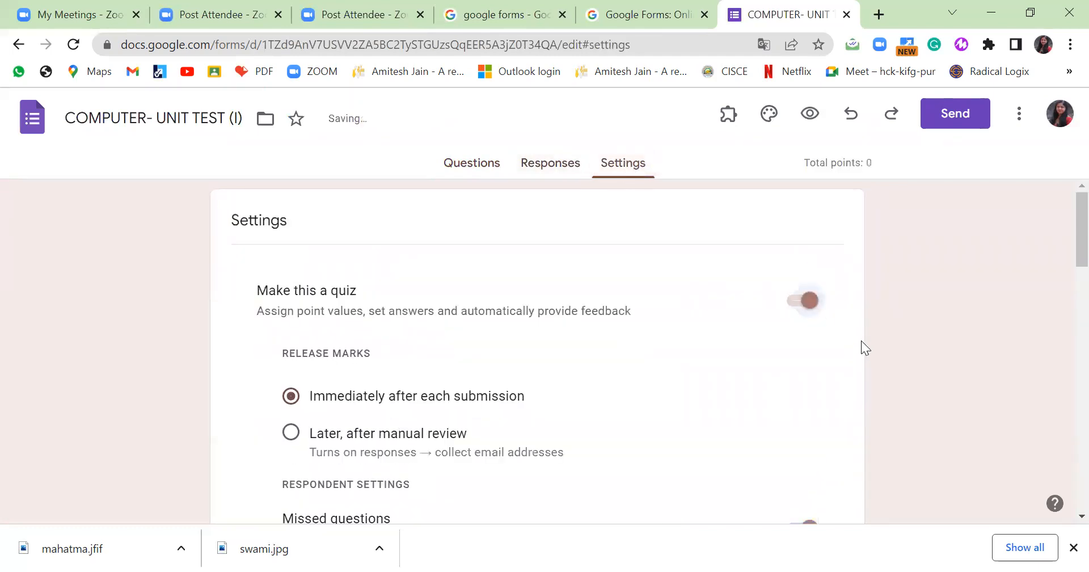
# Set marks to release immediately after each submission, then review the remaining settings.
pyautogui.scroll(-3, 861, 344)
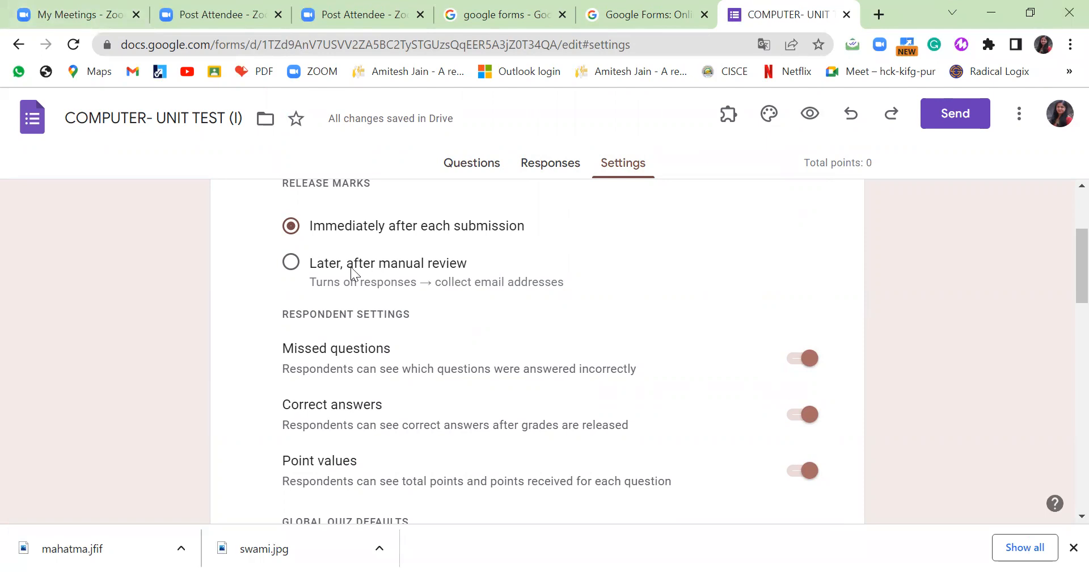
pyautogui.click(289, 267)
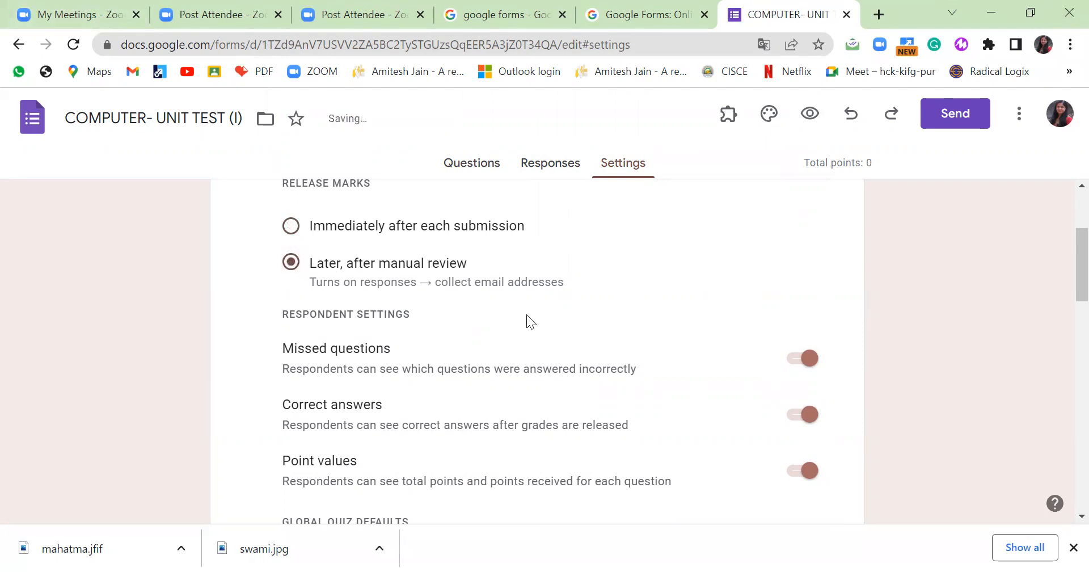
pyautogui.click(290, 225)
pyautogui.scroll(-4, 570, 368)
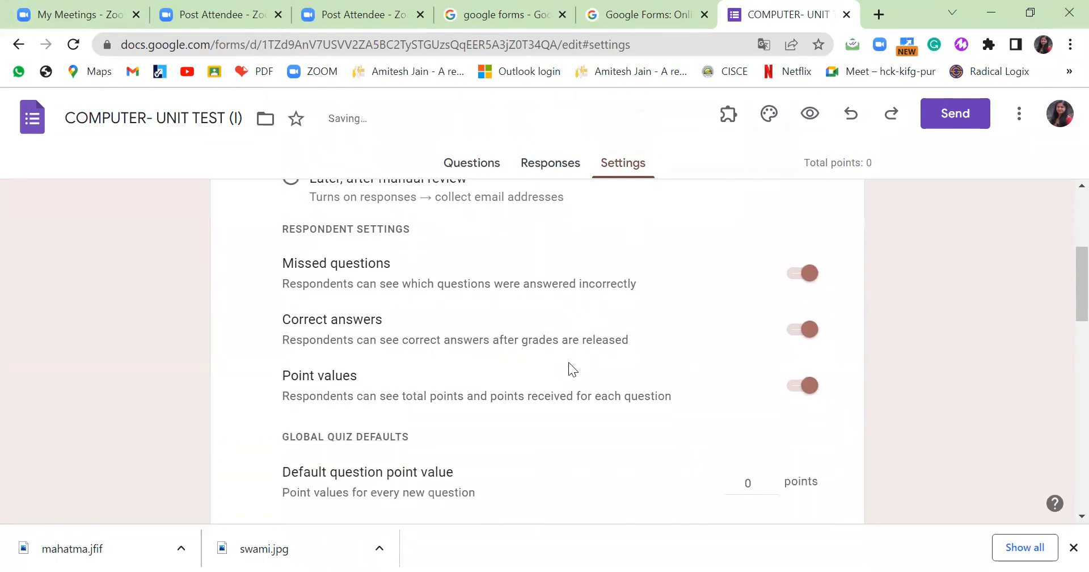
pyautogui.scroll(5, 588, 357)
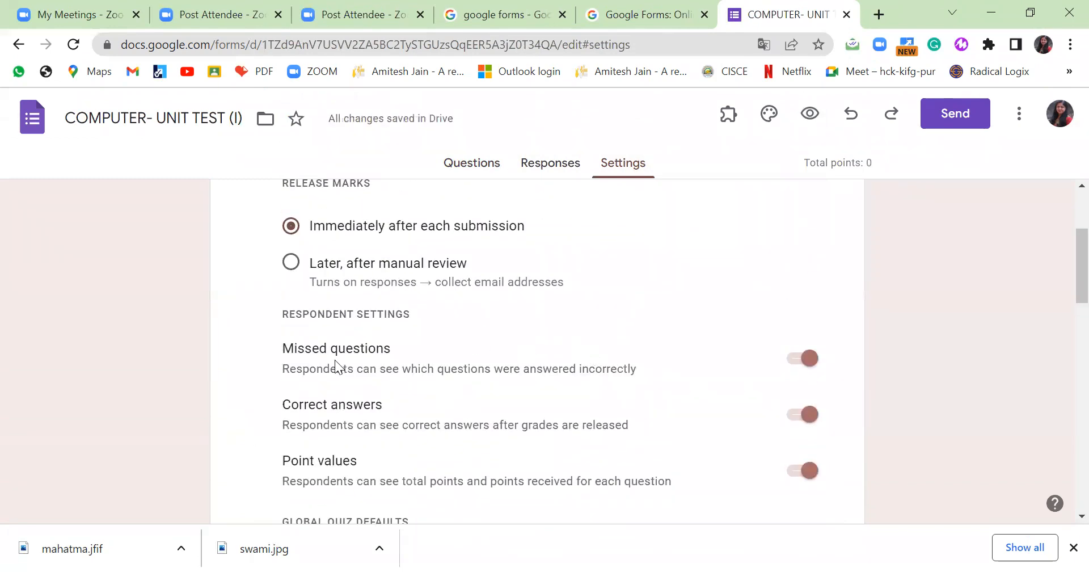
pyautogui.scroll(-3, 445, 400)
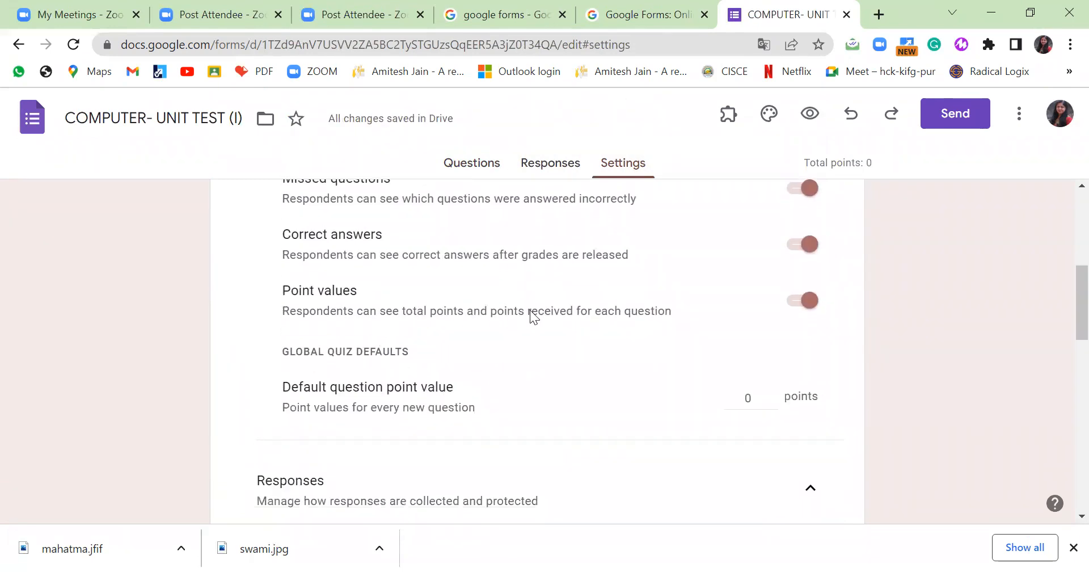
pyautogui.scroll(-2, 532, 315)
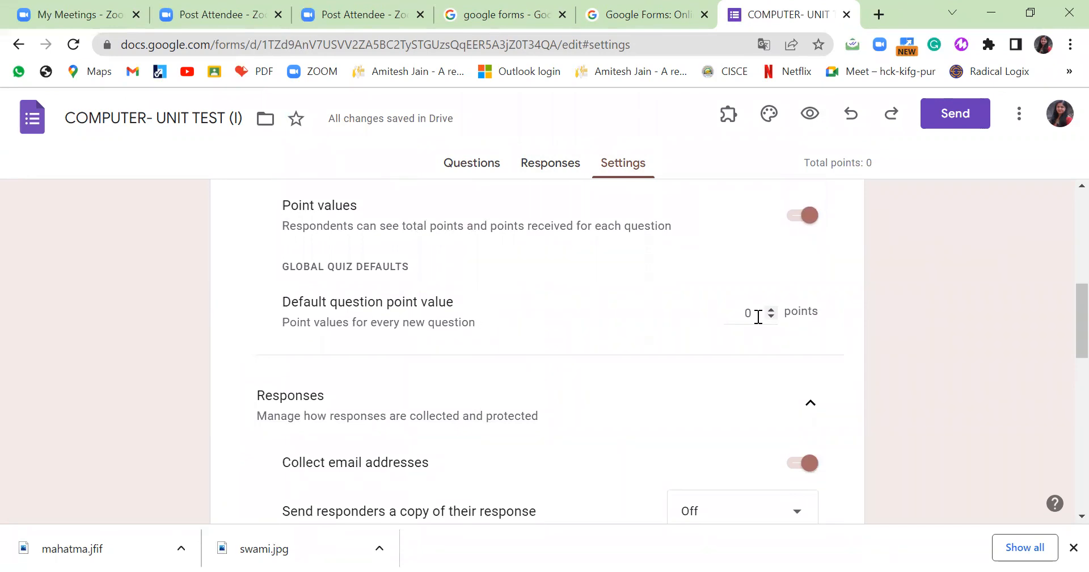
pyautogui.scroll(-3, 578, 367)
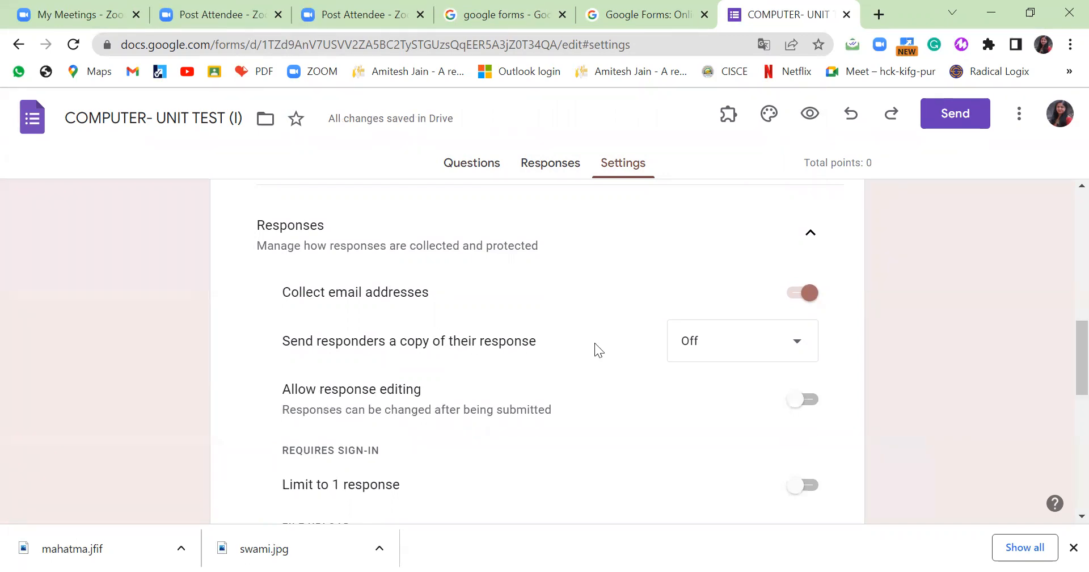
pyautogui.click(804, 348)
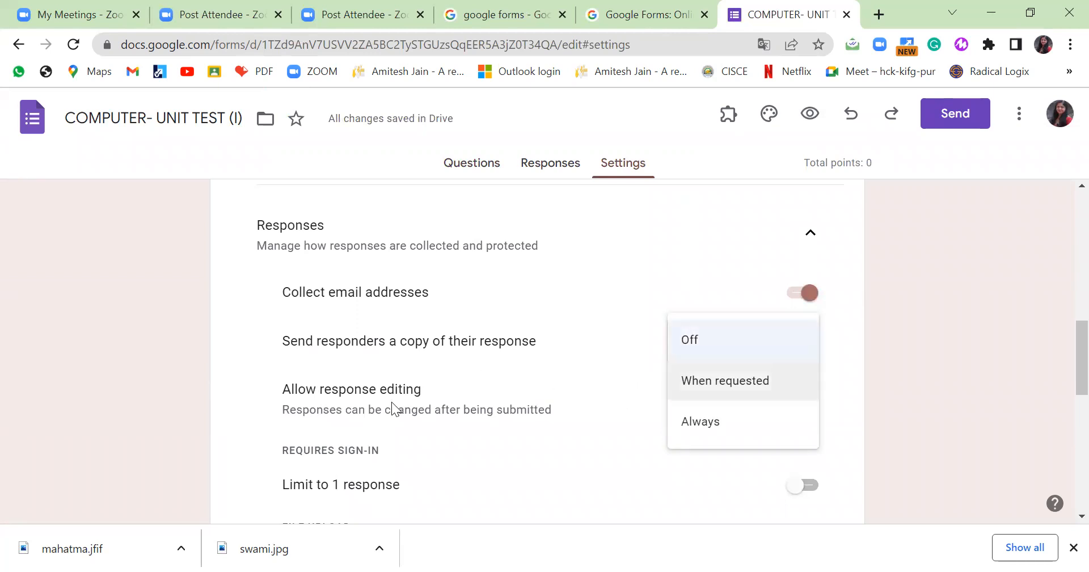
pyautogui.click(142, 353)
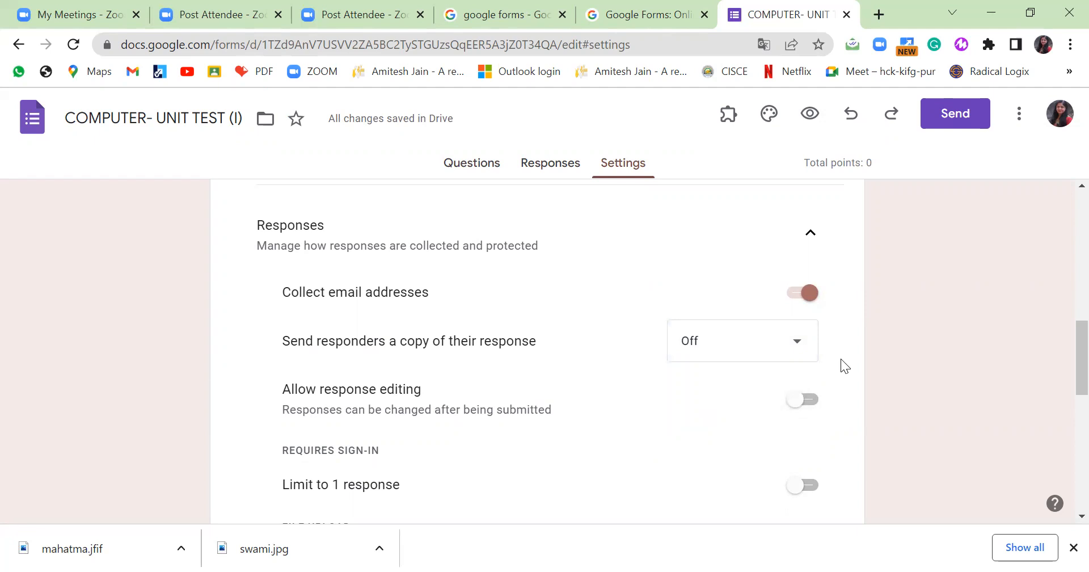
pyautogui.scroll(-3, 755, 218)
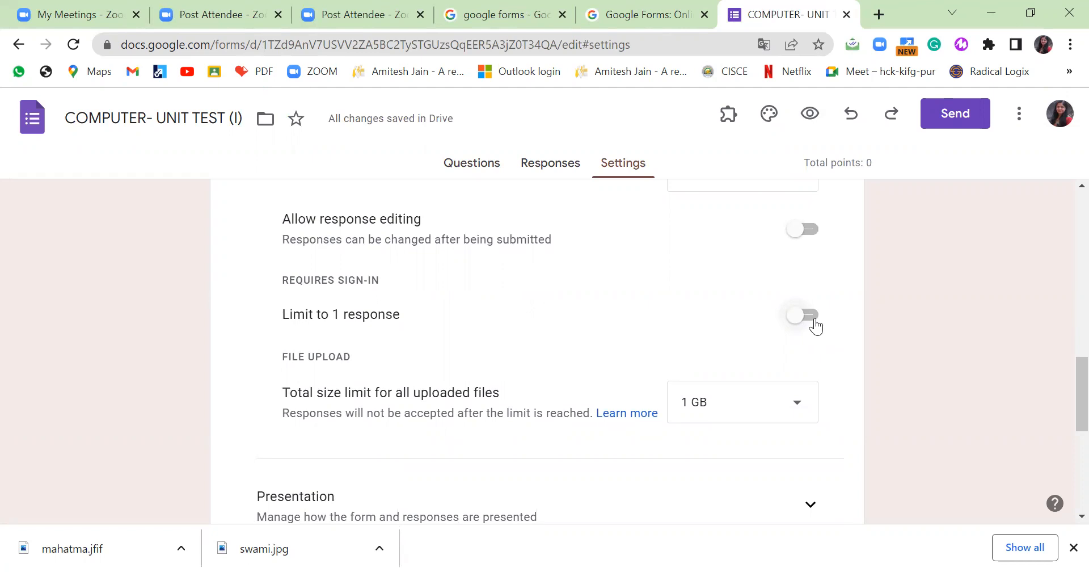
pyautogui.scroll(-2, 815, 326)
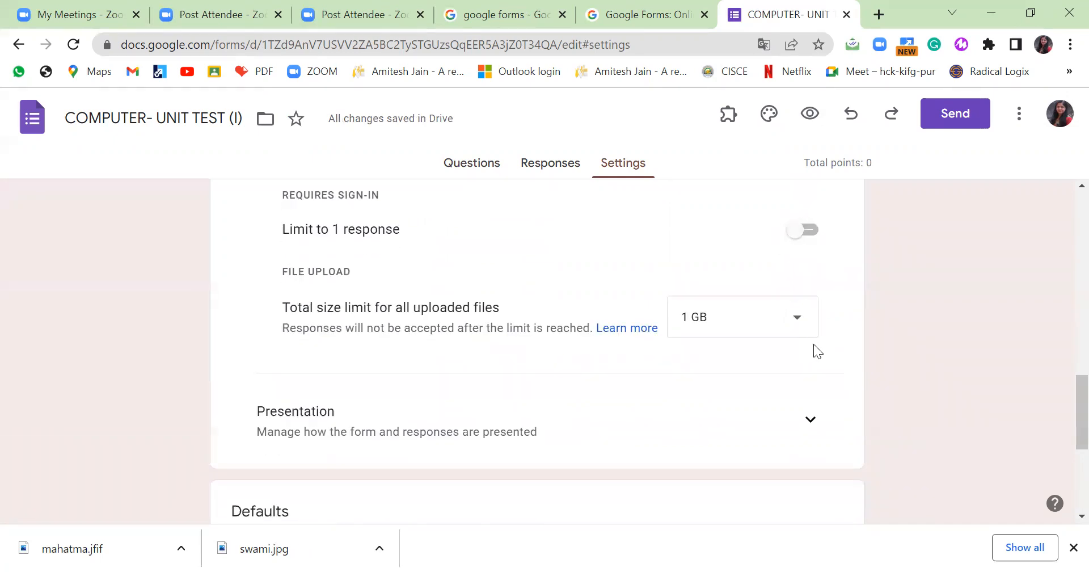
pyautogui.scroll(-2, 789, 341)
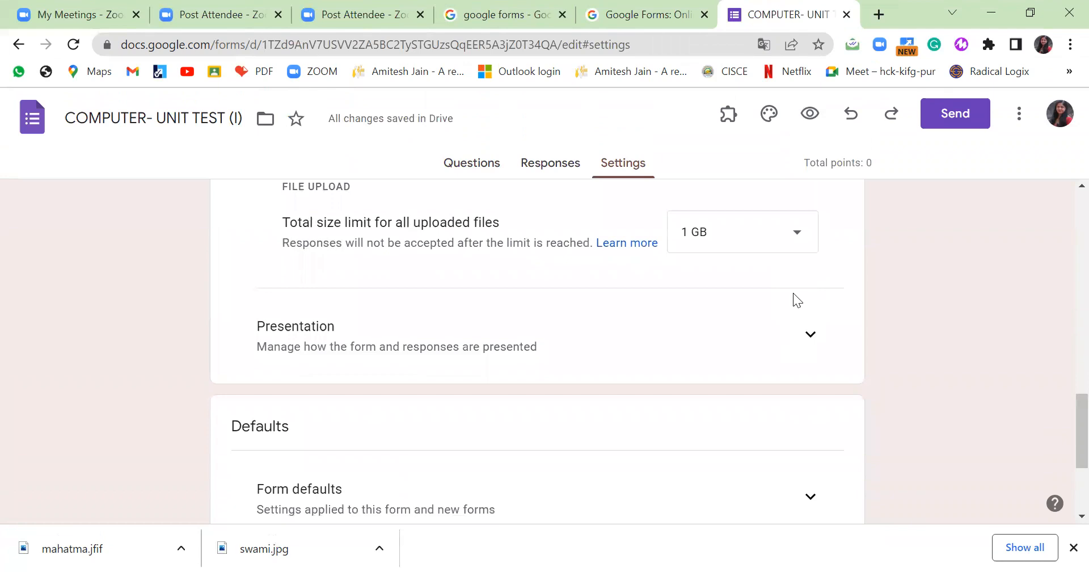
pyautogui.click(798, 233)
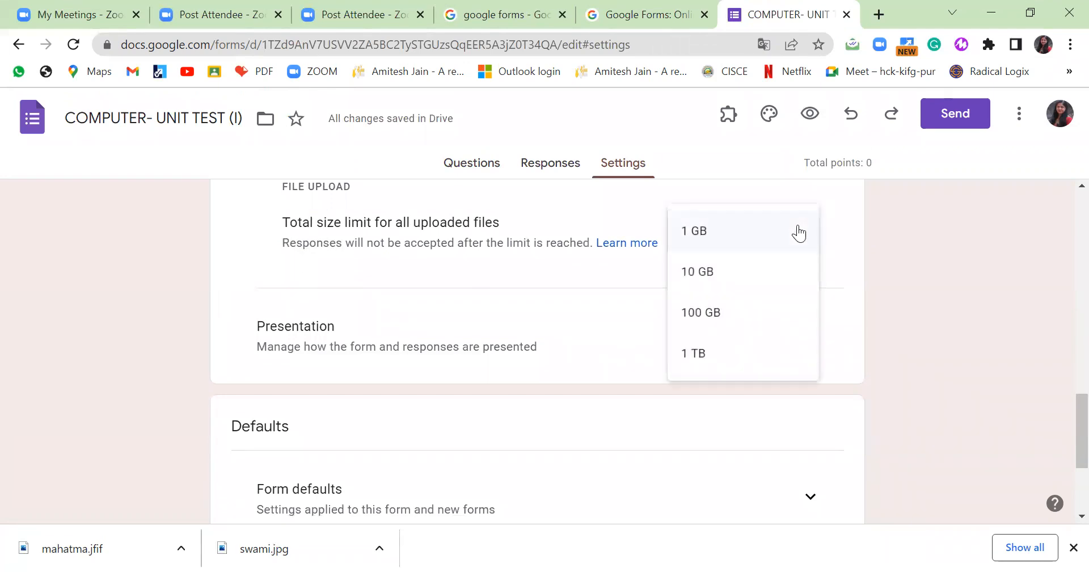
pyautogui.click(911, 268)
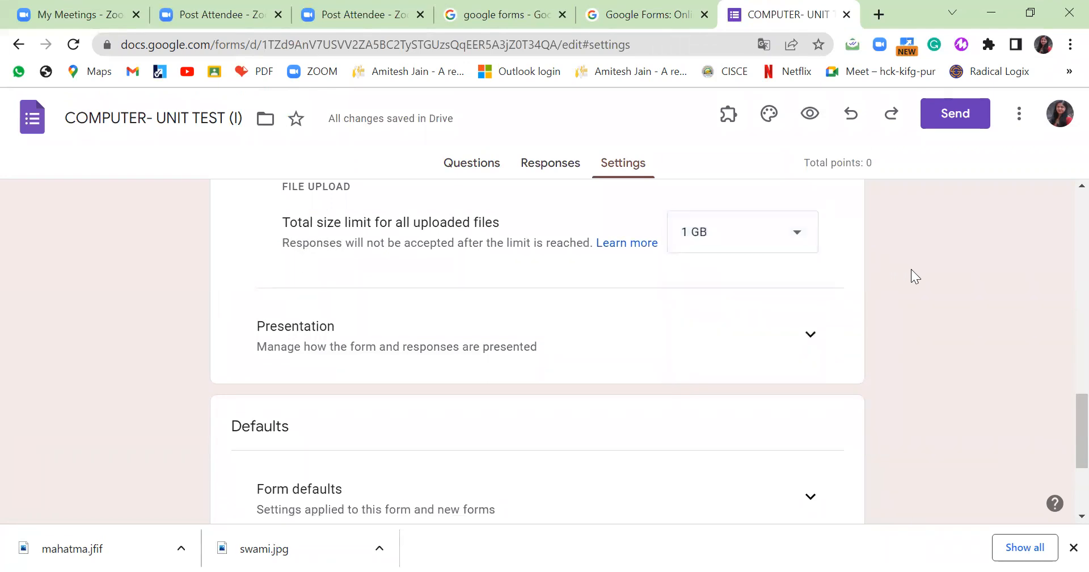
# In Presentation, switch on Show progress bar and Shuffle question order.
pyautogui.click(812, 336)
pyautogui.scroll(-3, 827, 339)
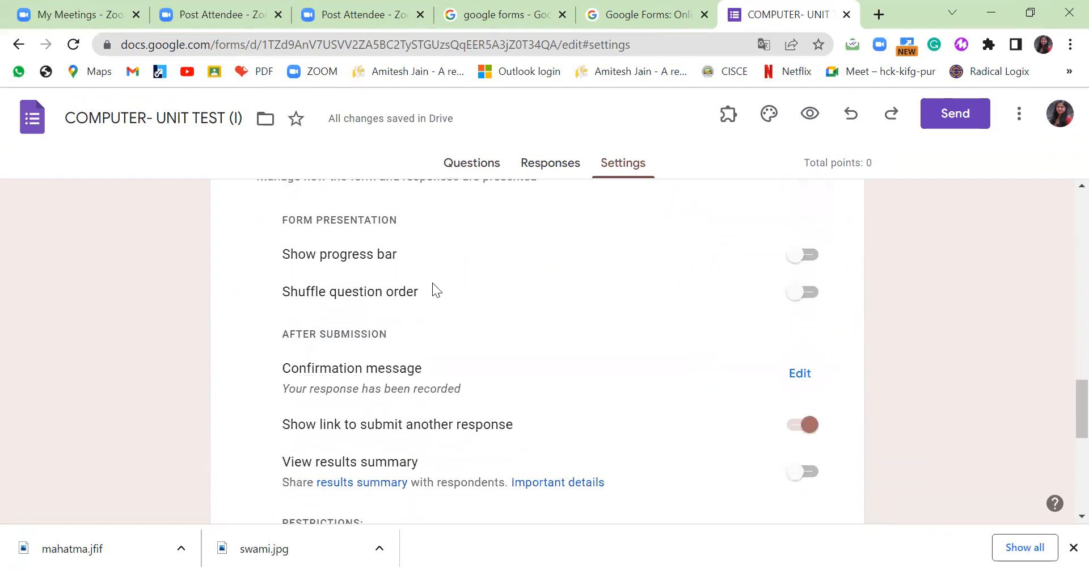
pyautogui.click(811, 255)
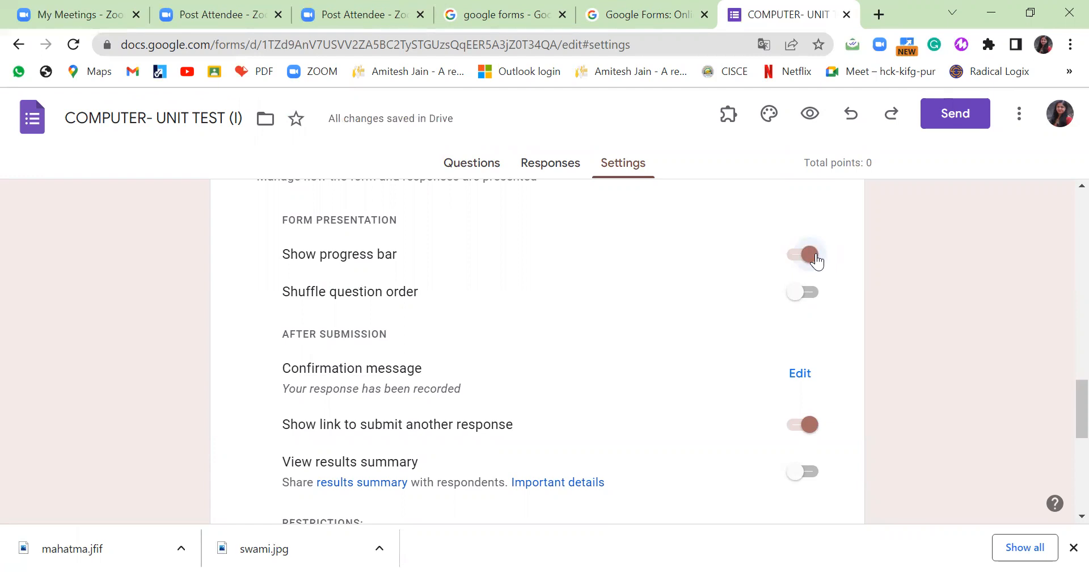
pyautogui.click(811, 292)
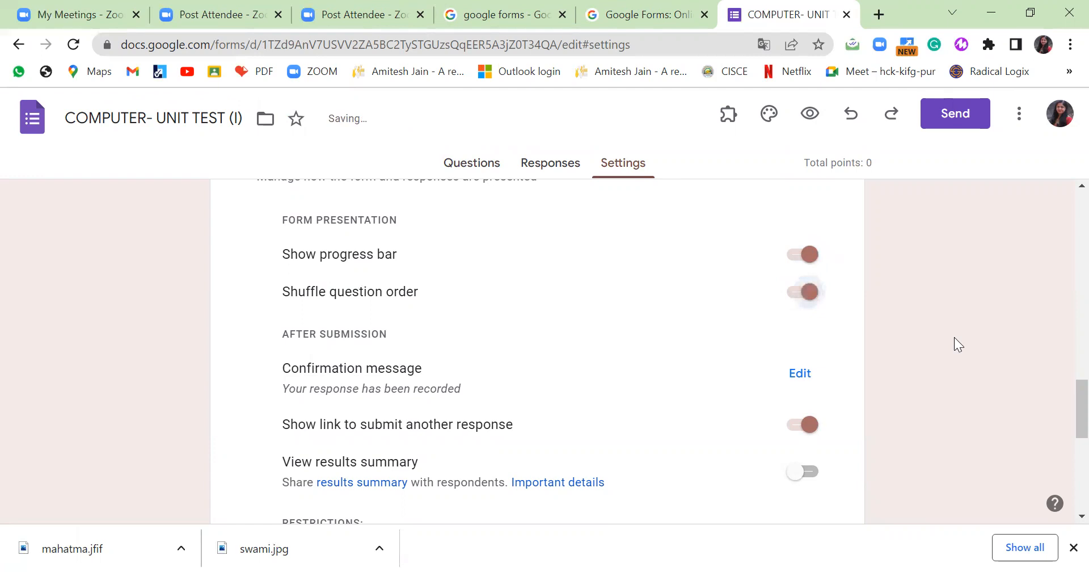
# Edit and save the confirmation message shown after submission.
pyautogui.scroll(-1, 955, 338)
pyautogui.click(804, 297)
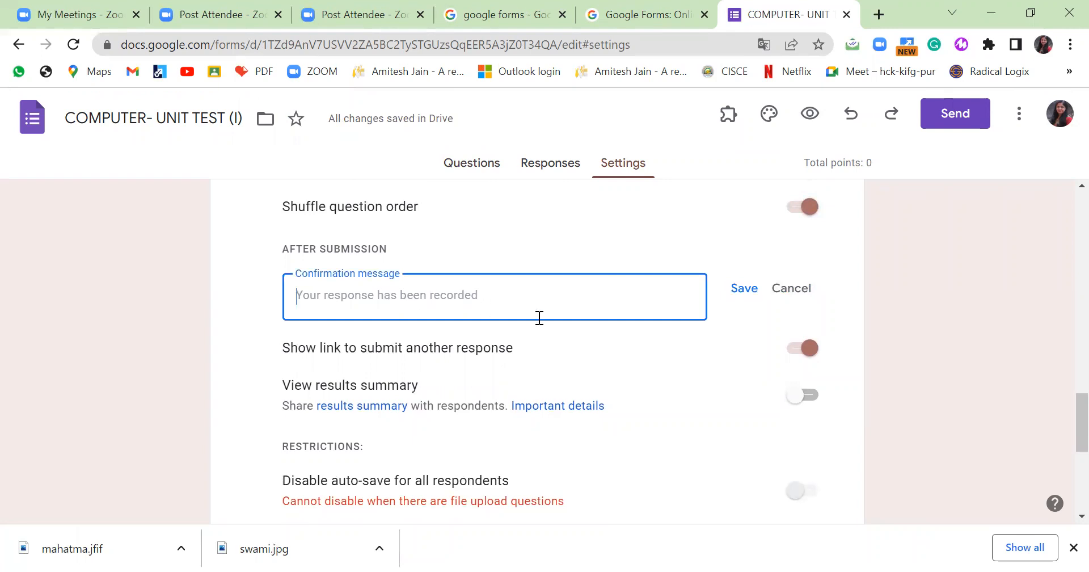
pyautogui.click(748, 296)
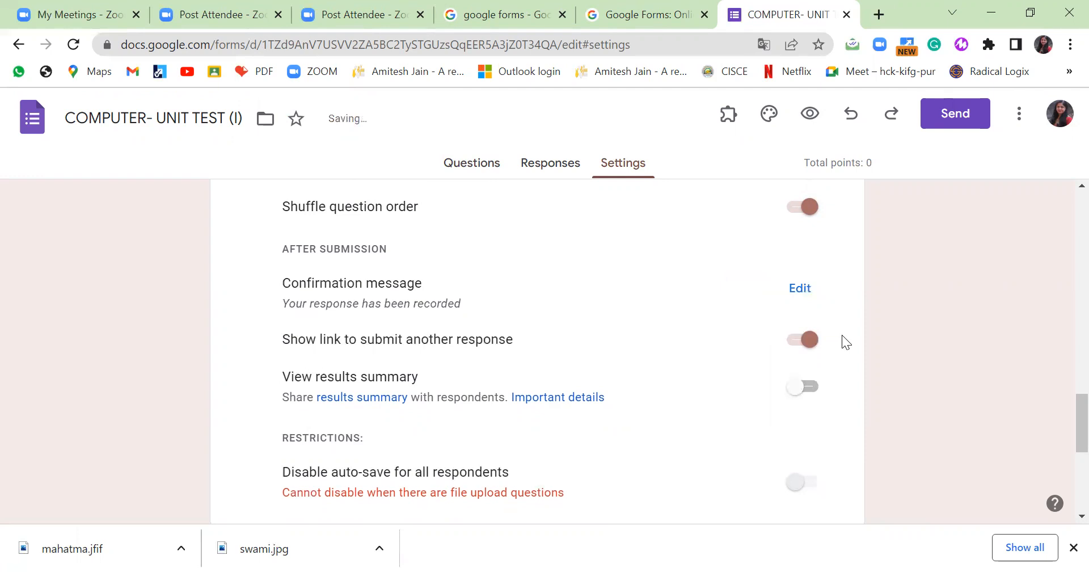
# Toggle sharing the results summary on and back off, leaving it disabled.
pyautogui.scroll(-2, 823, 349)
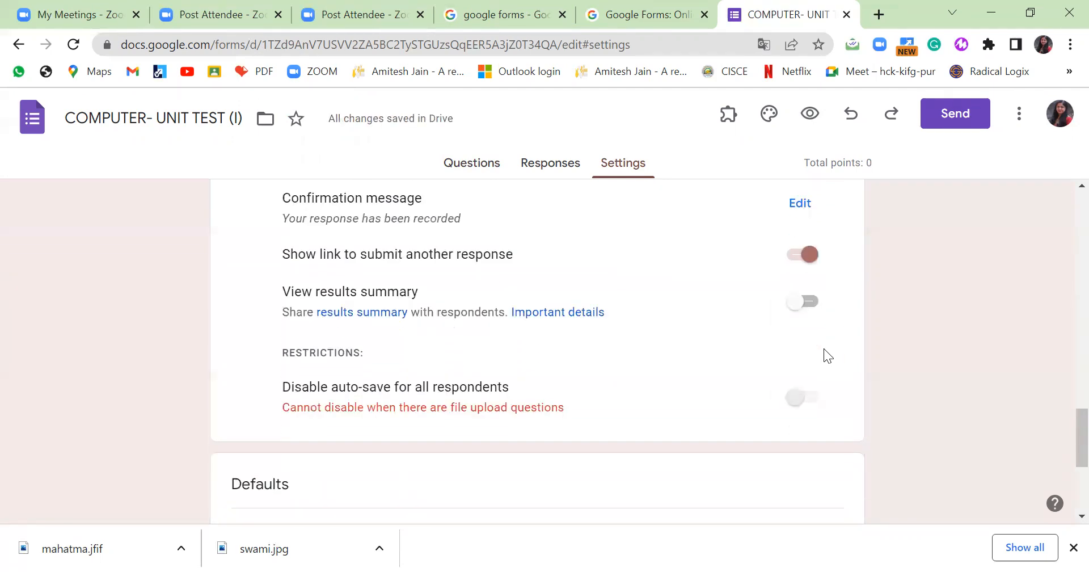
pyautogui.click(812, 307)
pyautogui.click(794, 306)
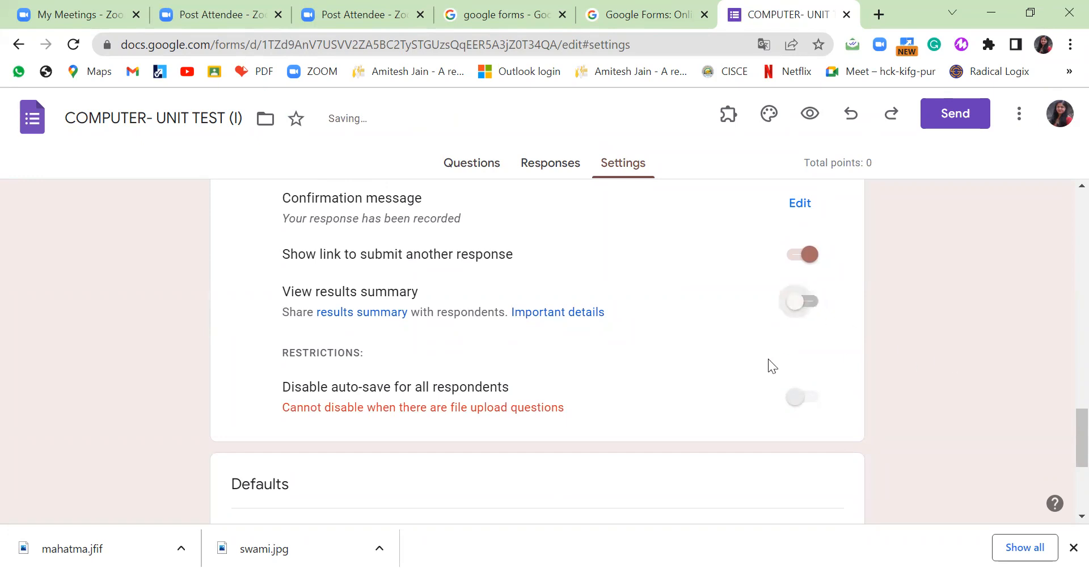
pyautogui.scroll(-2, 775, 364)
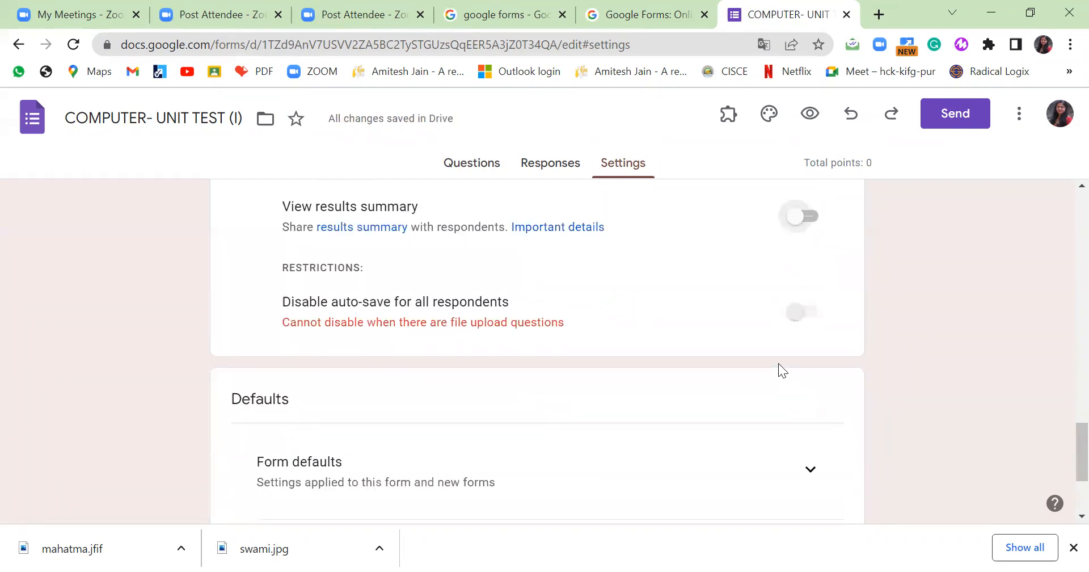
pyautogui.scroll(-3, 785, 361)
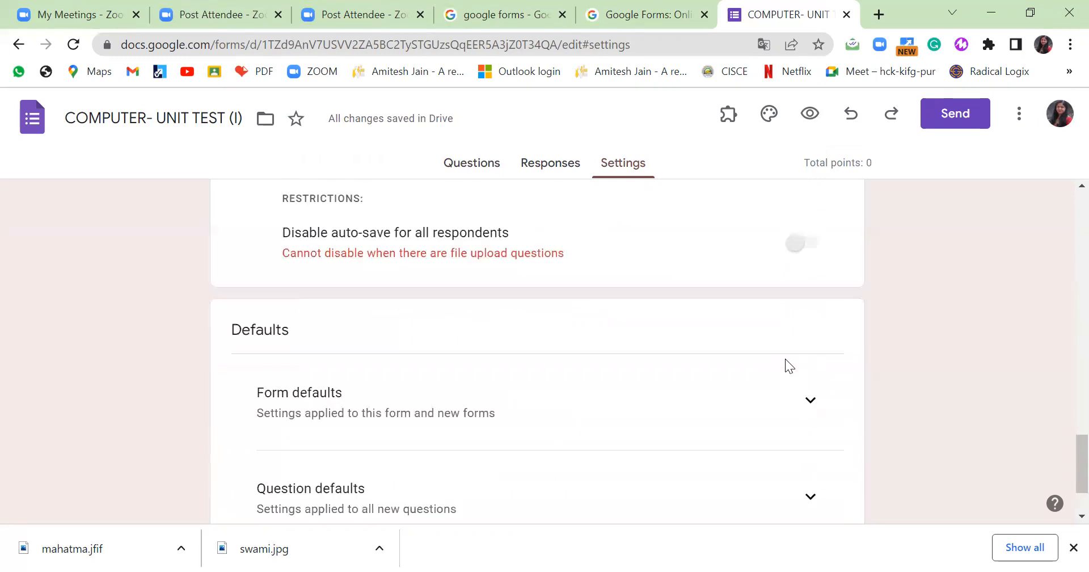
pyautogui.scroll(3, 794, 352)
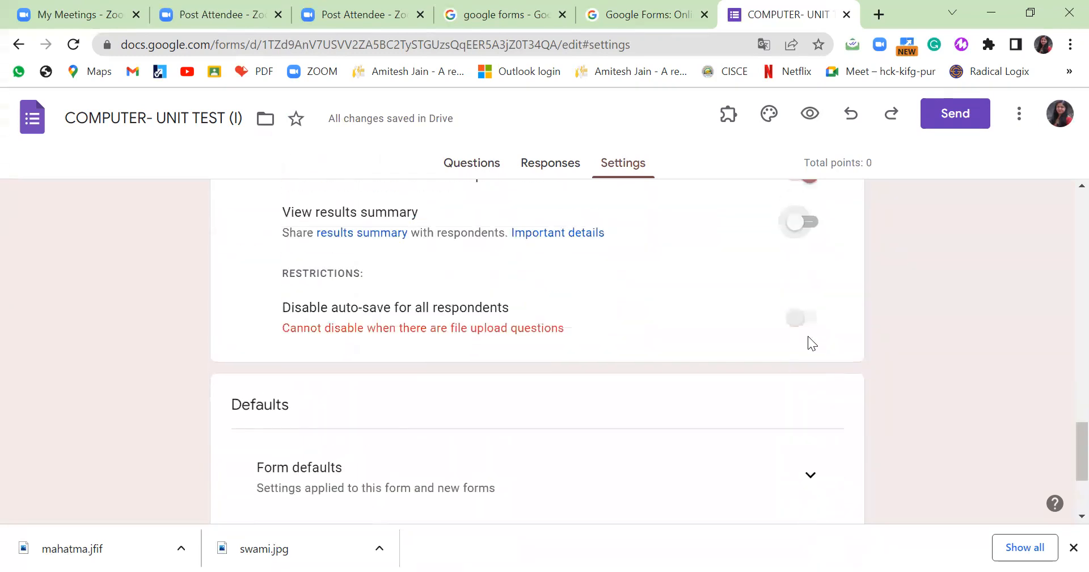
pyautogui.scroll(-3, 782, 363)
# Expand the Form defaults and Question defaults settings sections.
pyautogui.click(811, 306)
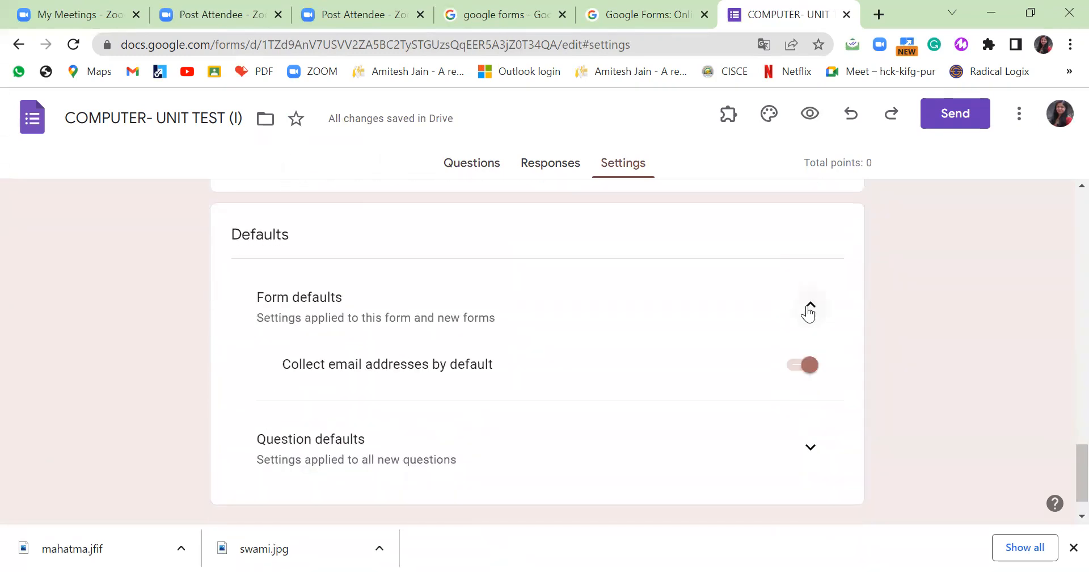
pyautogui.click(811, 447)
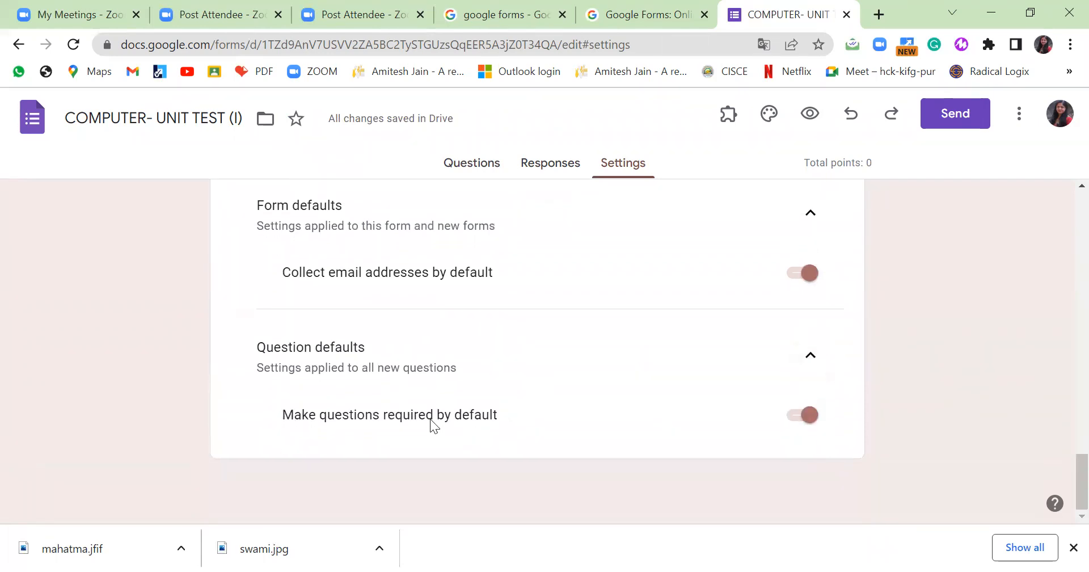
pyautogui.scroll(5, 916, 375)
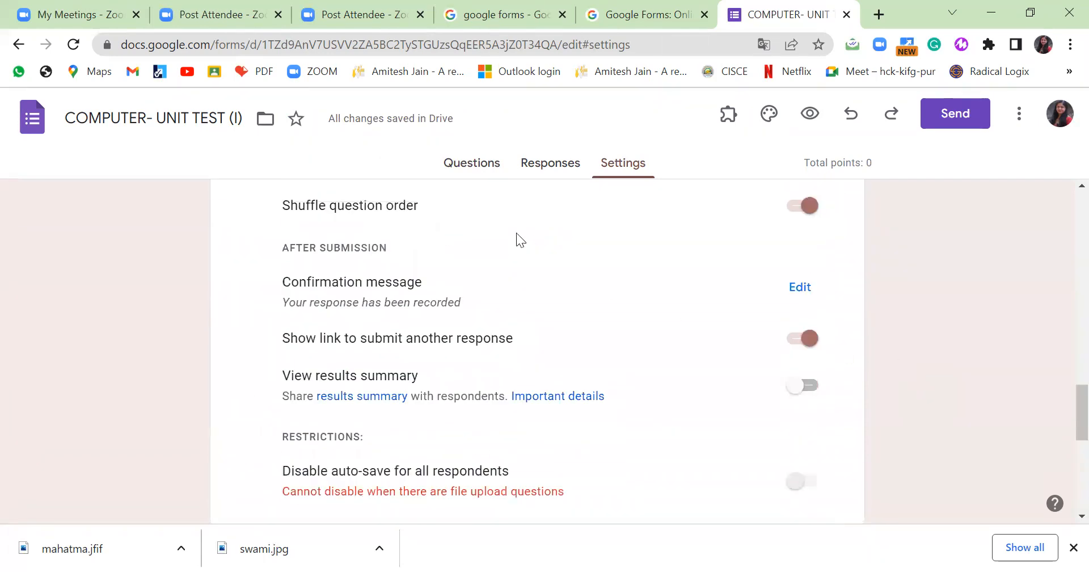
# On the Questions tab, toggle Required off and on for the 'share personal information' question.
pyautogui.click(486, 170)
pyautogui.scroll(-10, 644, 347)
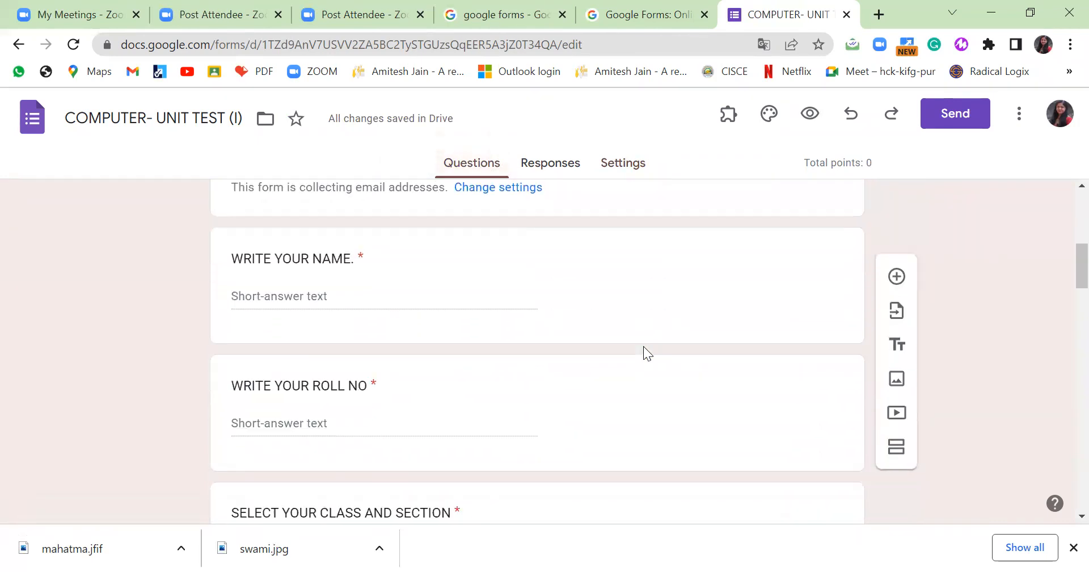
pyautogui.scroll(-10, 644, 347)
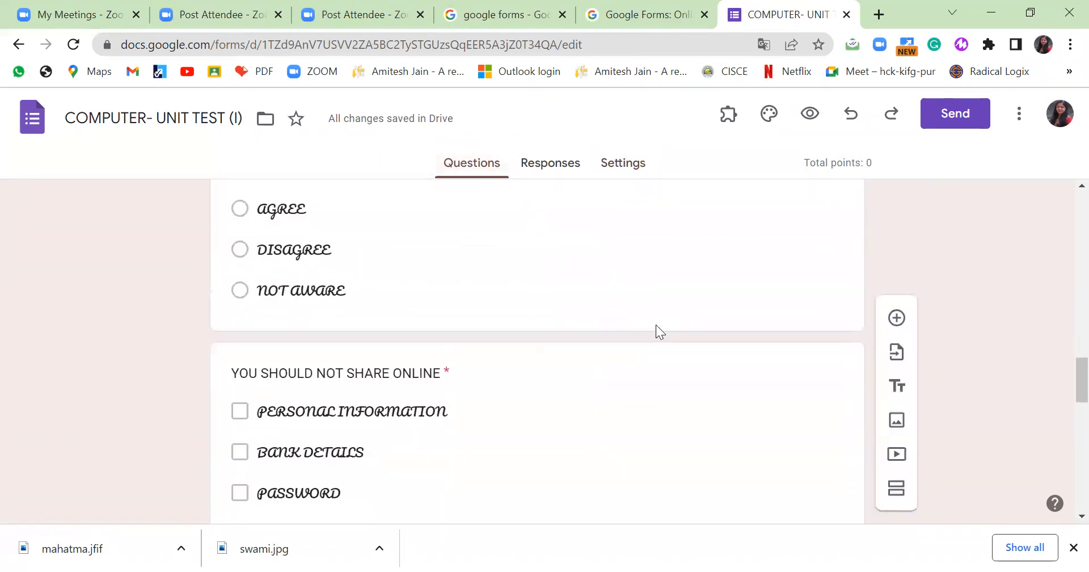
pyautogui.click(662, 291)
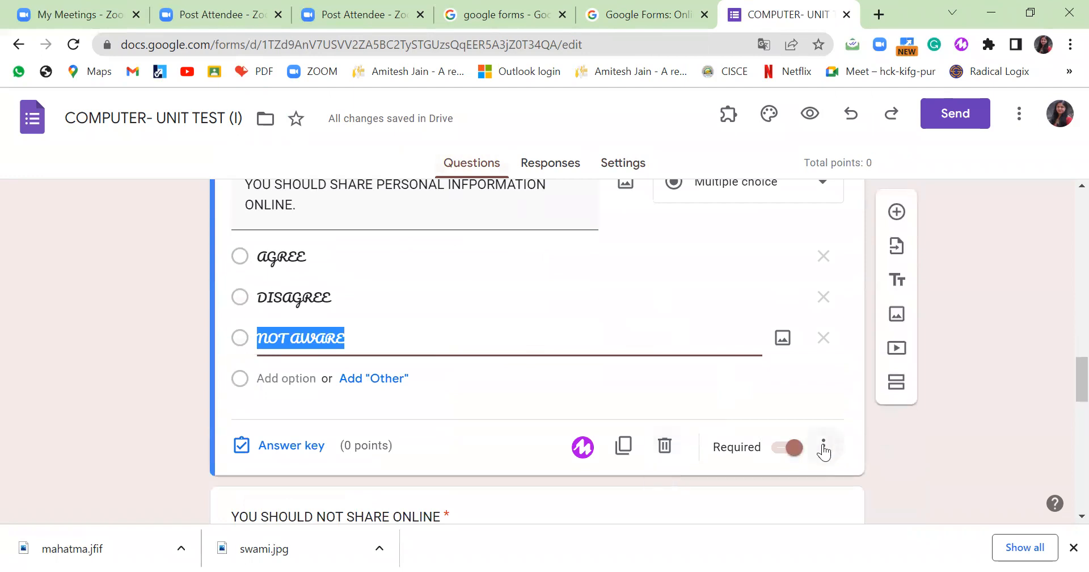
pyautogui.click(796, 448)
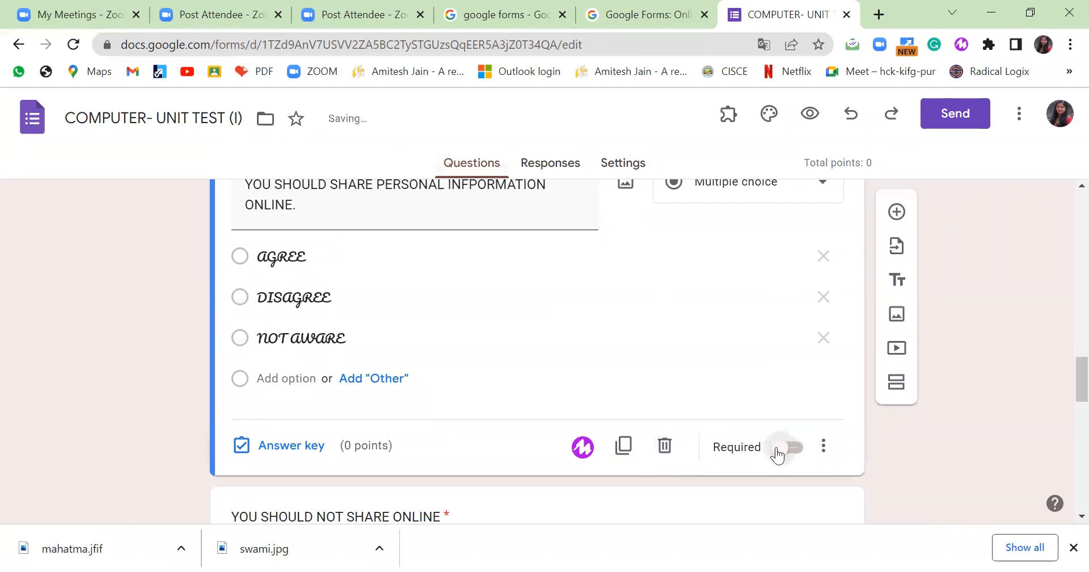
pyautogui.click(796, 449)
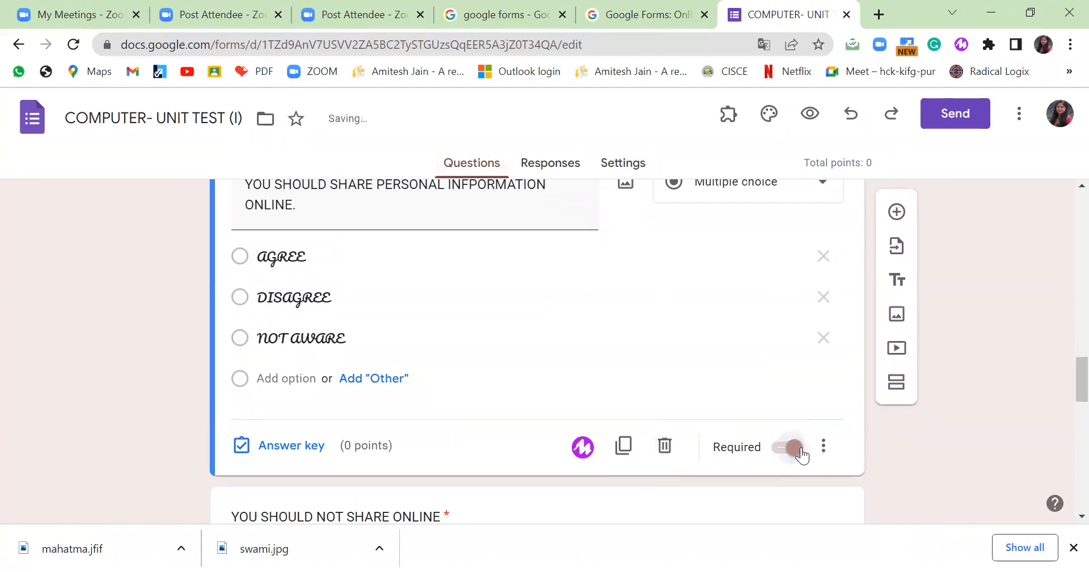
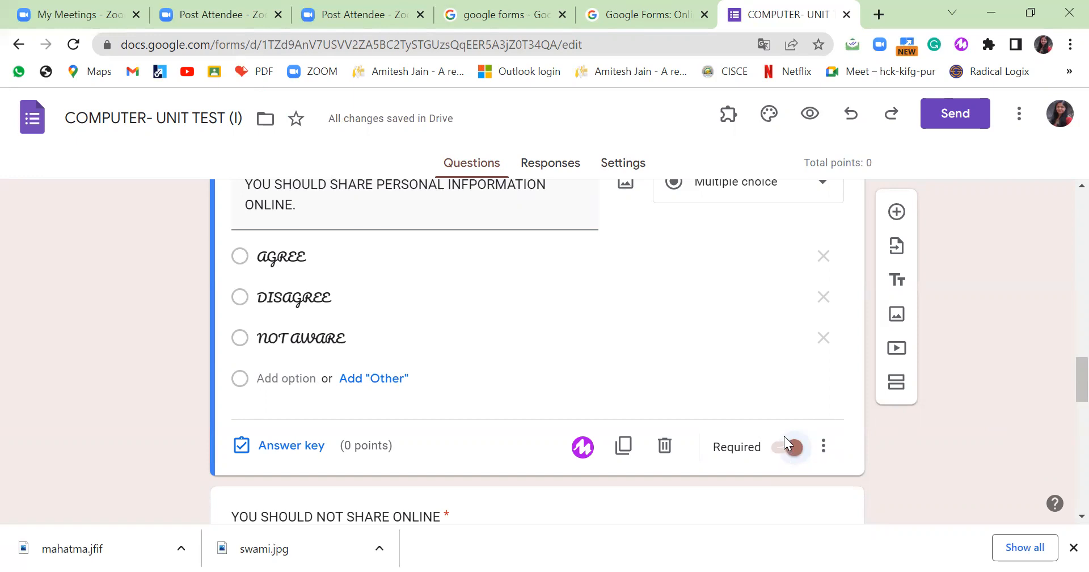
# Step through the questions from WRITE YOUR NAME down to WHAT IS CYBER SAFETY?
pyautogui.scroll(10, 409, 364)
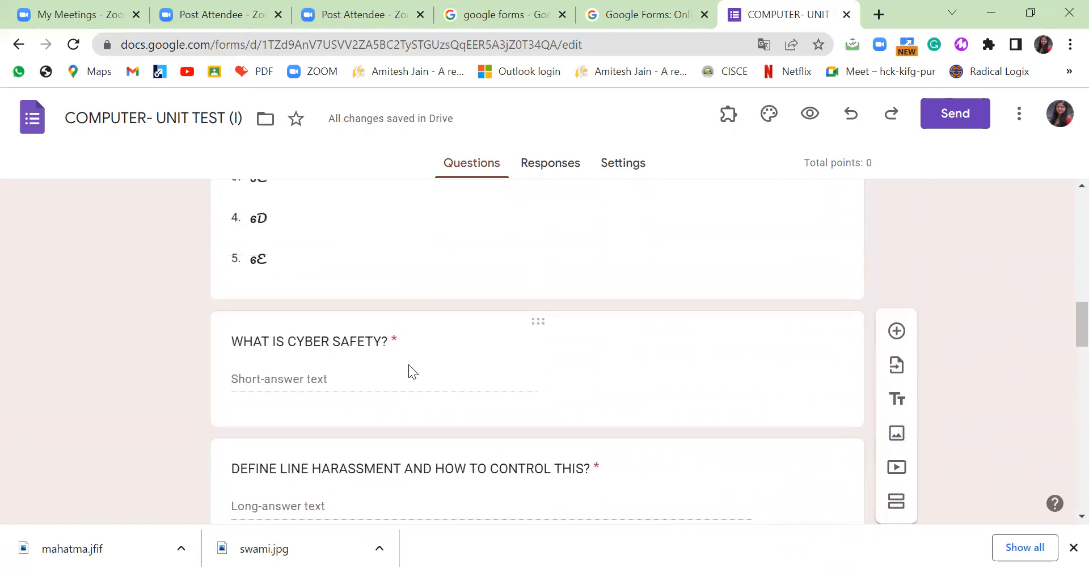
pyautogui.scroll(8, 409, 364)
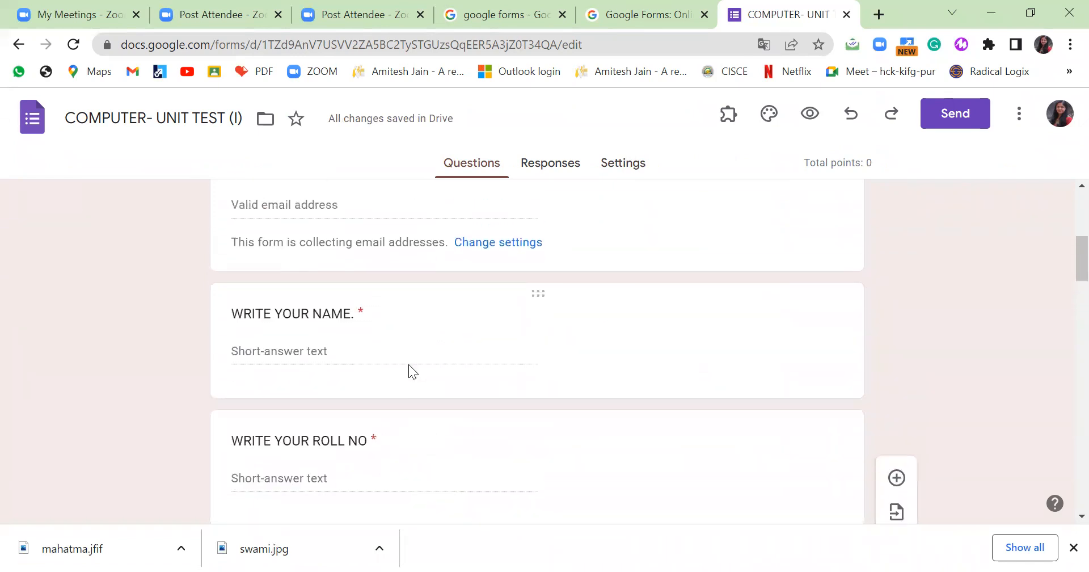
pyautogui.click(419, 361)
pyautogui.scroll(-3, 433, 363)
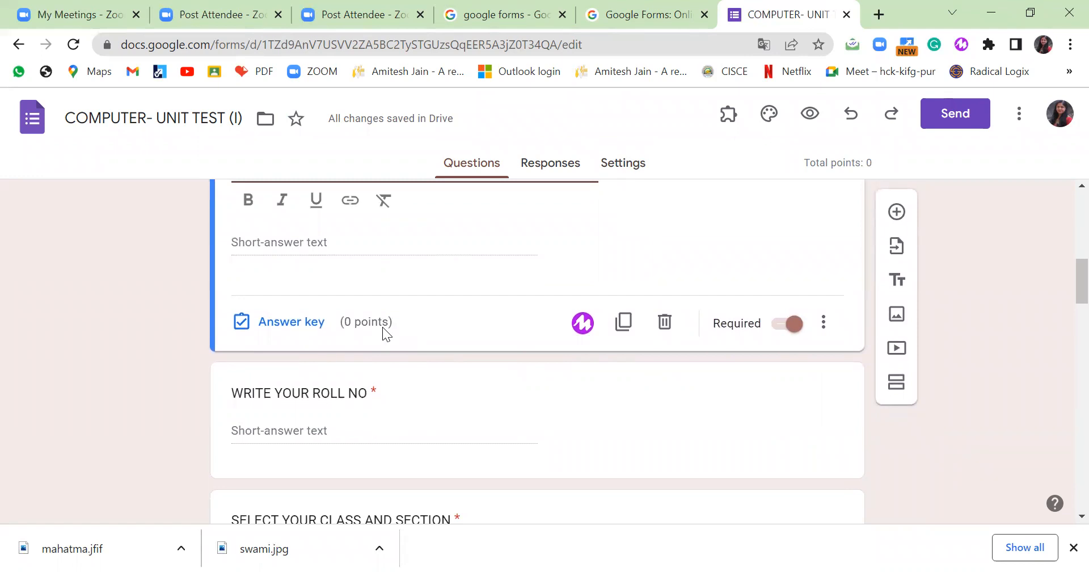
pyautogui.scroll(-2, 383, 327)
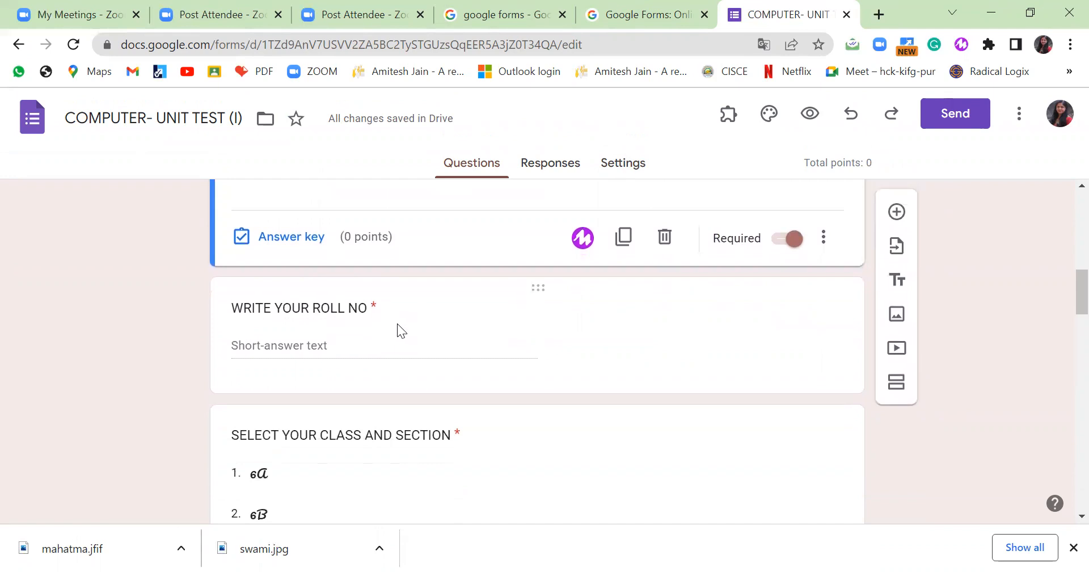
pyautogui.click(398, 323)
pyautogui.scroll(-3, 404, 325)
pyautogui.click(419, 372)
pyautogui.scroll(-4, 420, 372)
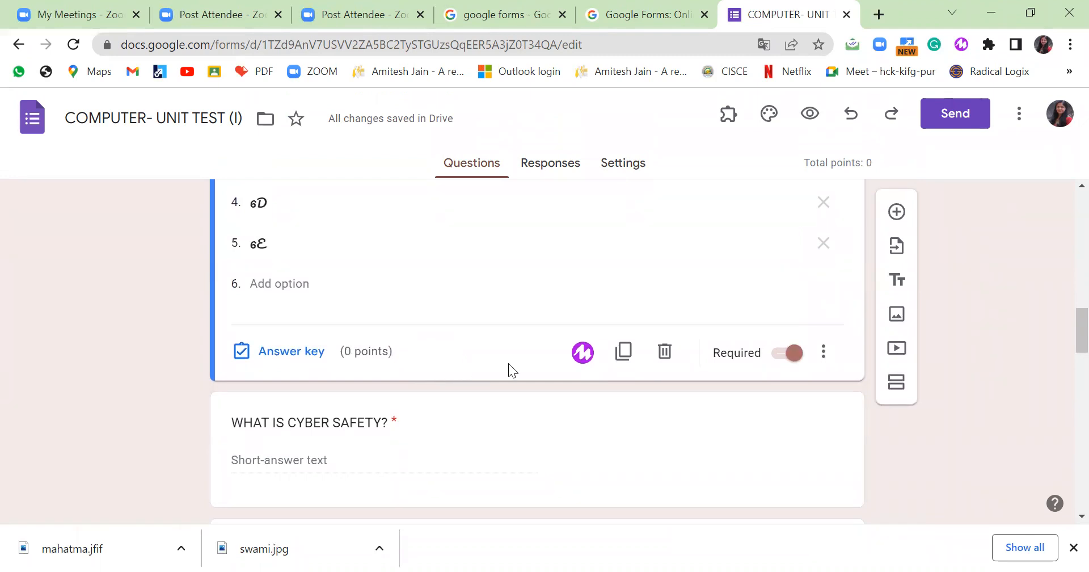
pyautogui.click(842, 413)
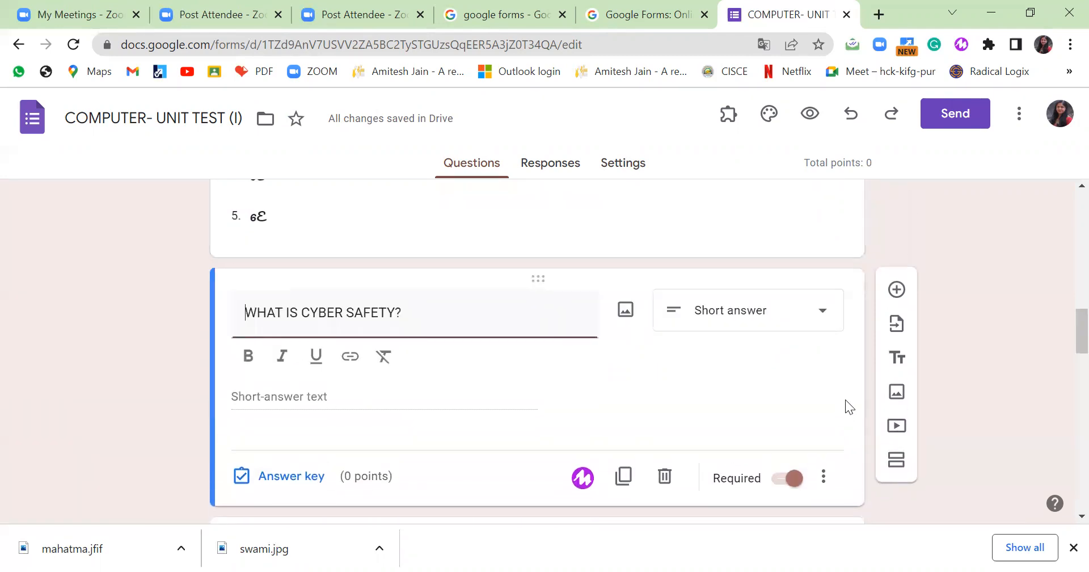
pyautogui.click(830, 255)
pyautogui.scroll(-7, 779, 368)
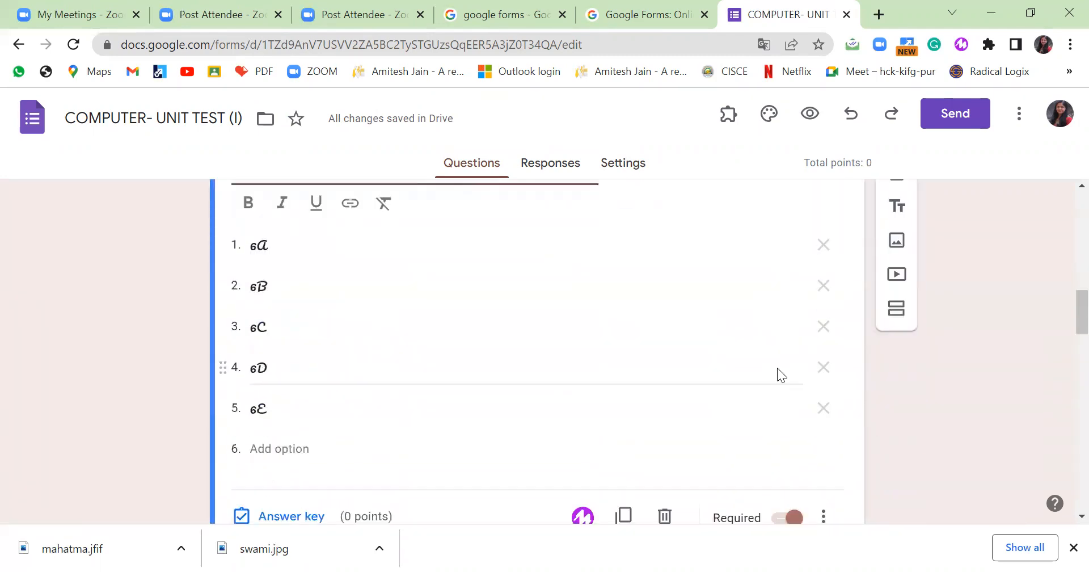
pyautogui.click(823, 379)
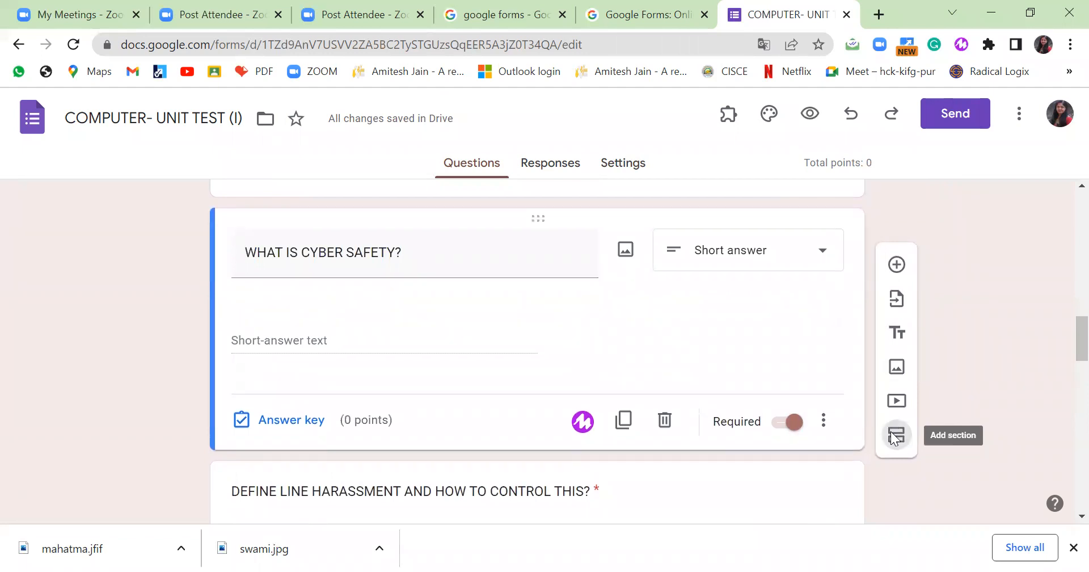
# Insert a section break so a new second section begins at the cyber safety question.
pyautogui.click(896, 435)
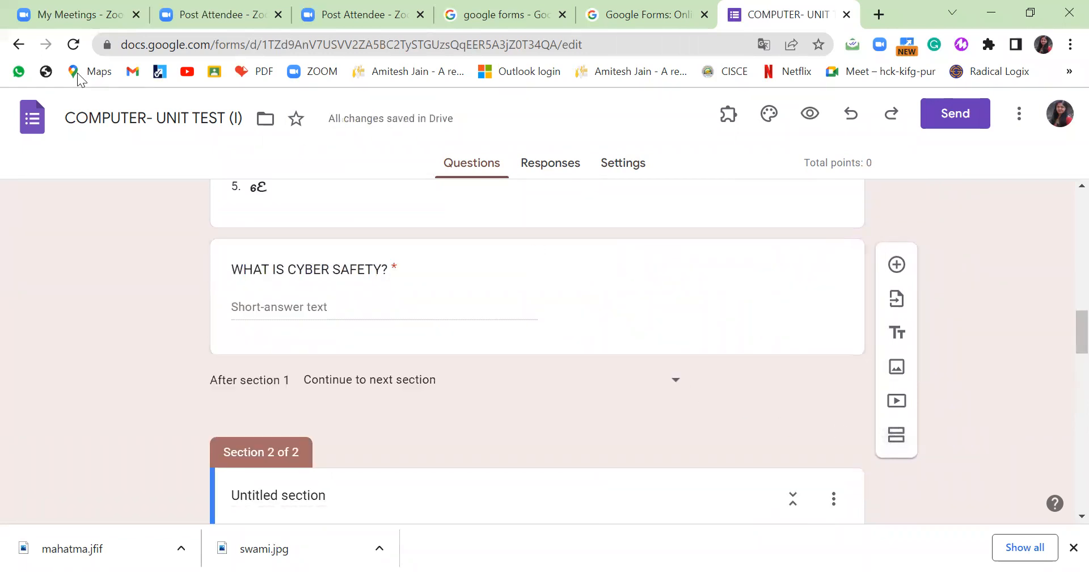
pyautogui.click(851, 114)
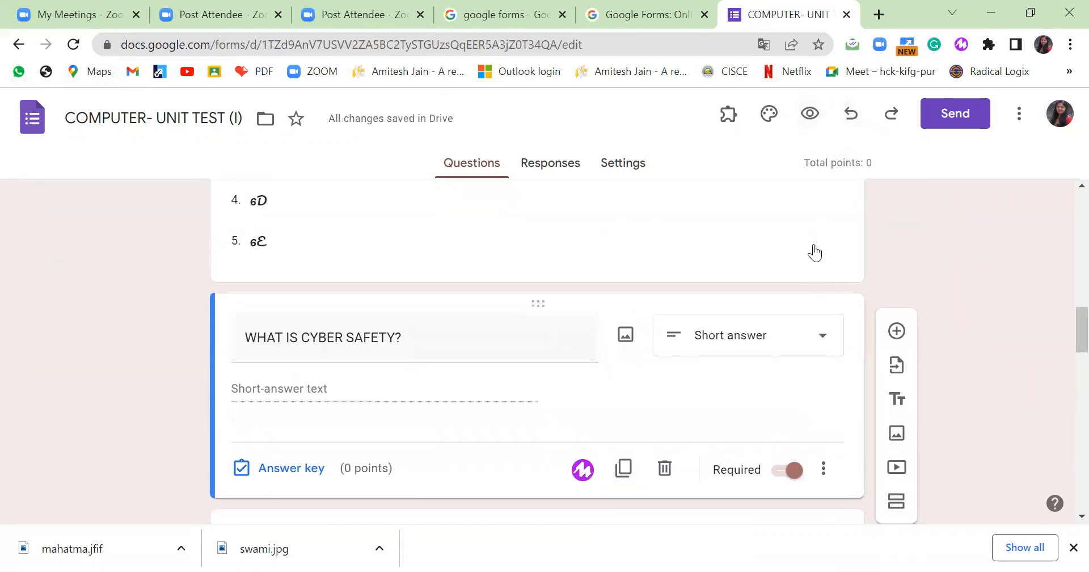
pyautogui.click(813, 250)
pyautogui.click(896, 381)
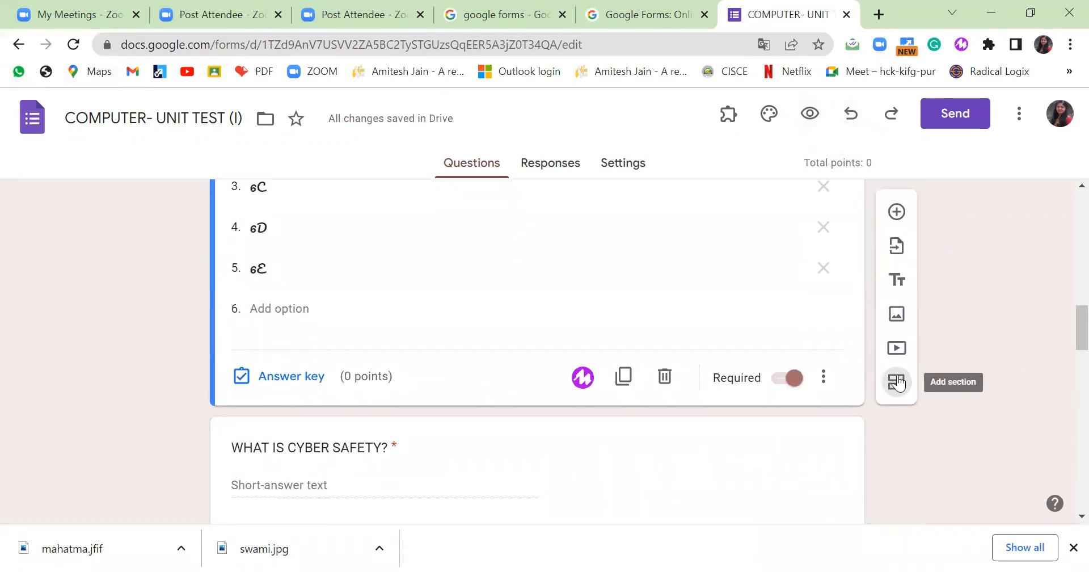
# Open the answer key for the WHAT IS CYBER SAFETY? question.
pyautogui.scroll(10, 555, 290)
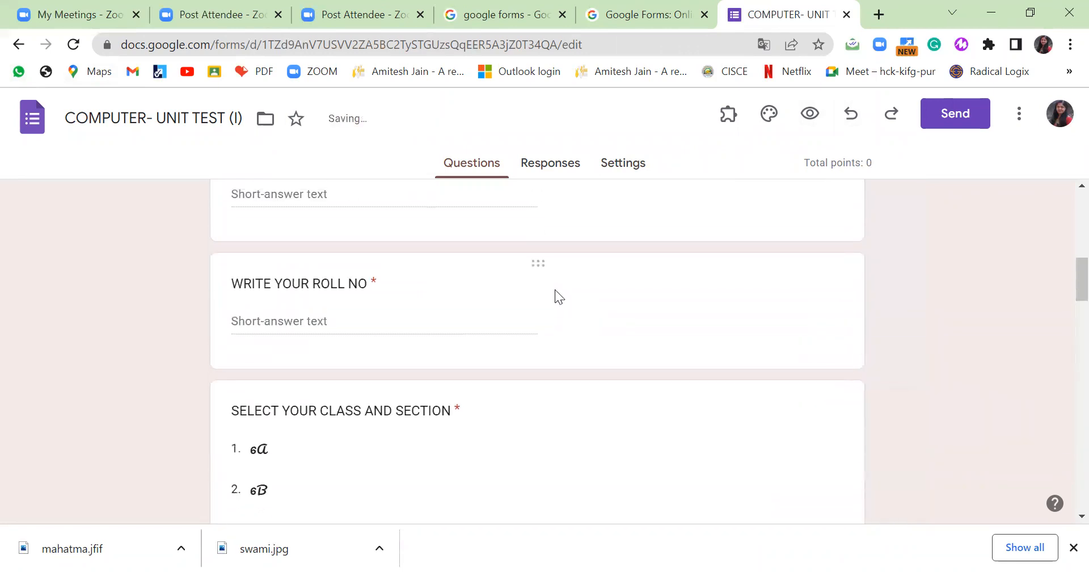
pyautogui.scroll(-10, 548, 280)
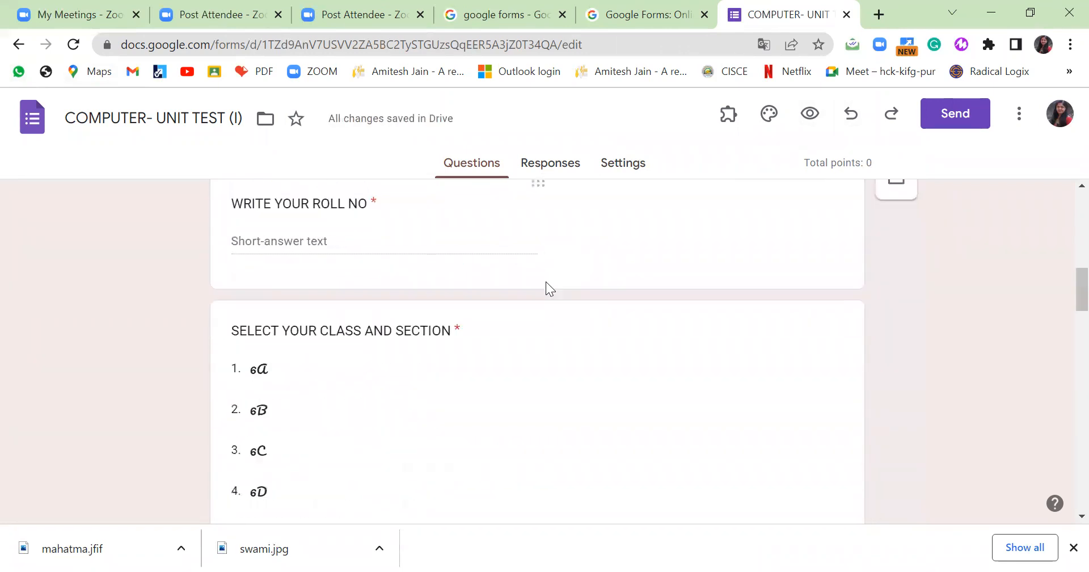
pyautogui.scroll(-3, 609, 294)
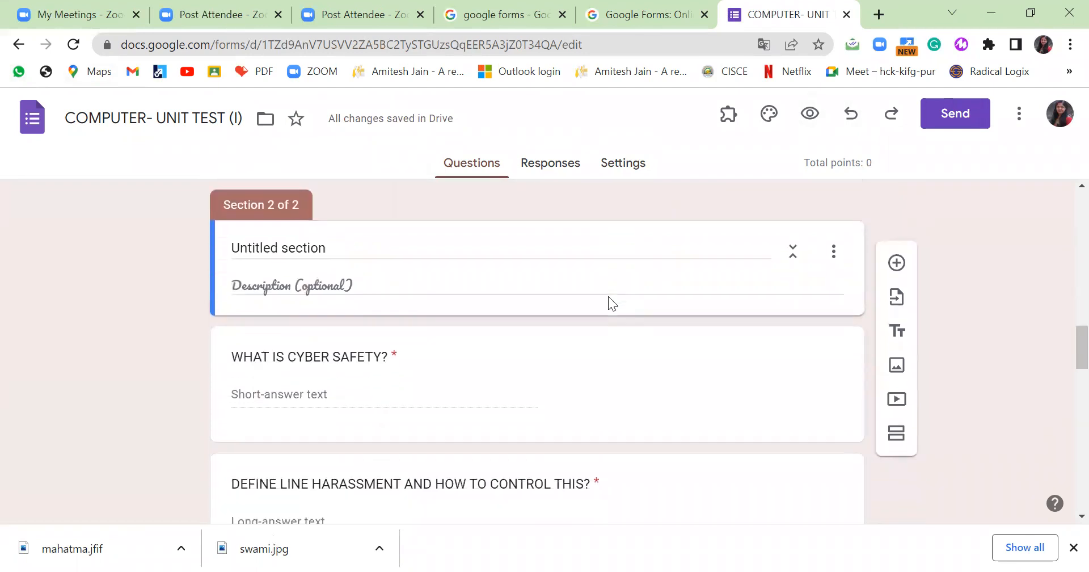
pyautogui.click(585, 299)
pyautogui.click(284, 487)
# Accept AAAAAAAAA, aaaaaaaaaa and AAAaaaAA as correct answers, marking all others incorrect.
pyautogui.click(305, 414)
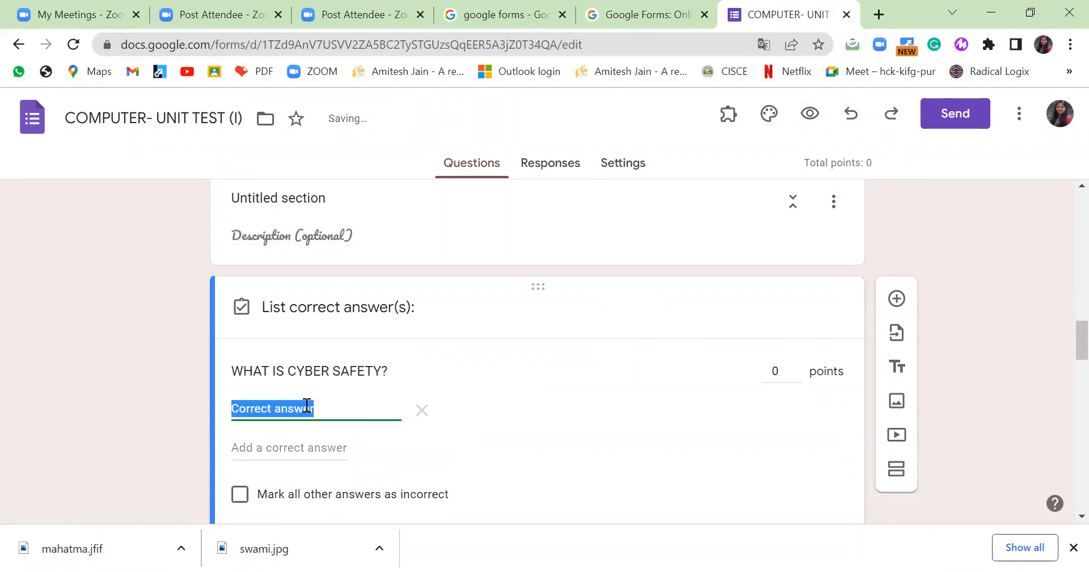
pyautogui.write('AAAAAAAAA')
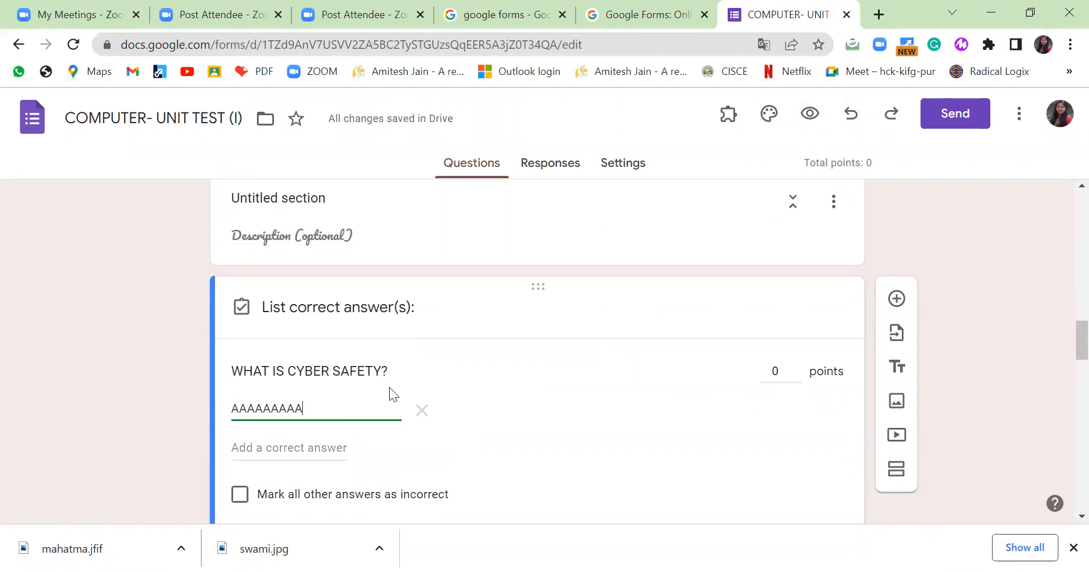
pyautogui.scroll(-5, 392, 389)
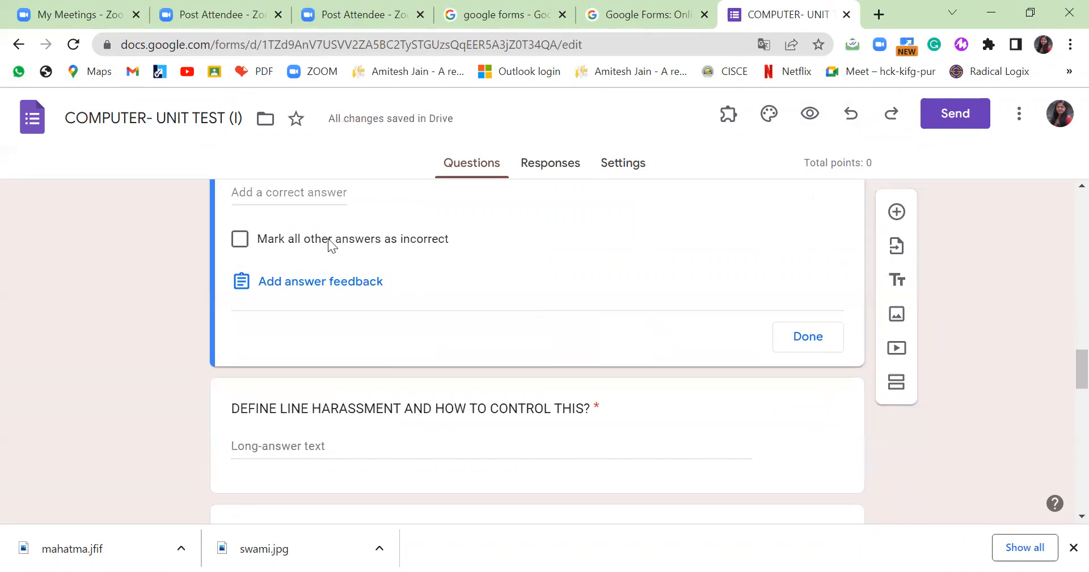
pyautogui.scroll(1, 309, 258)
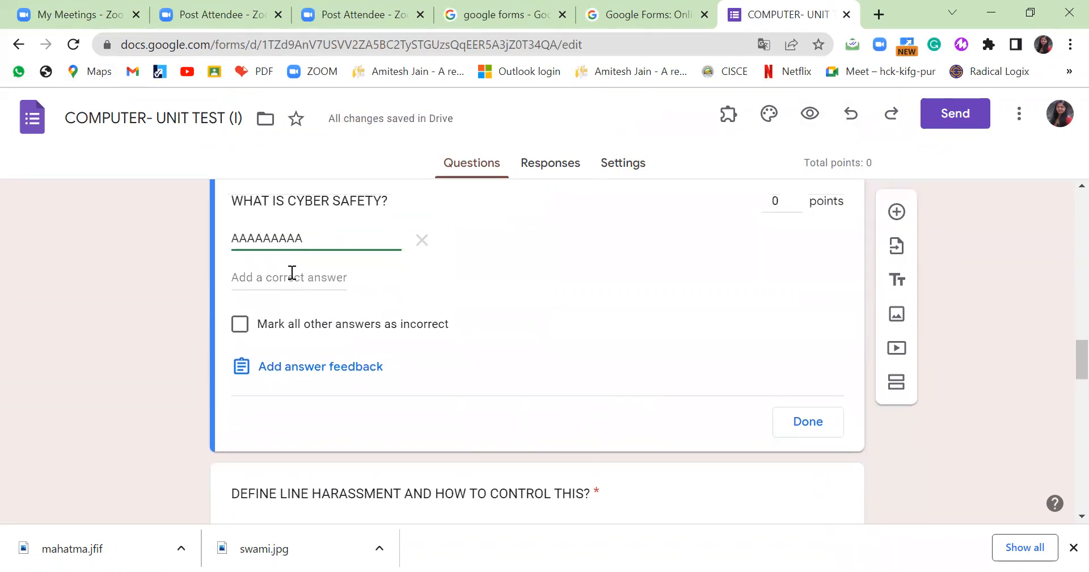
pyautogui.click(291, 275)
pyautogui.write('aaaaa')
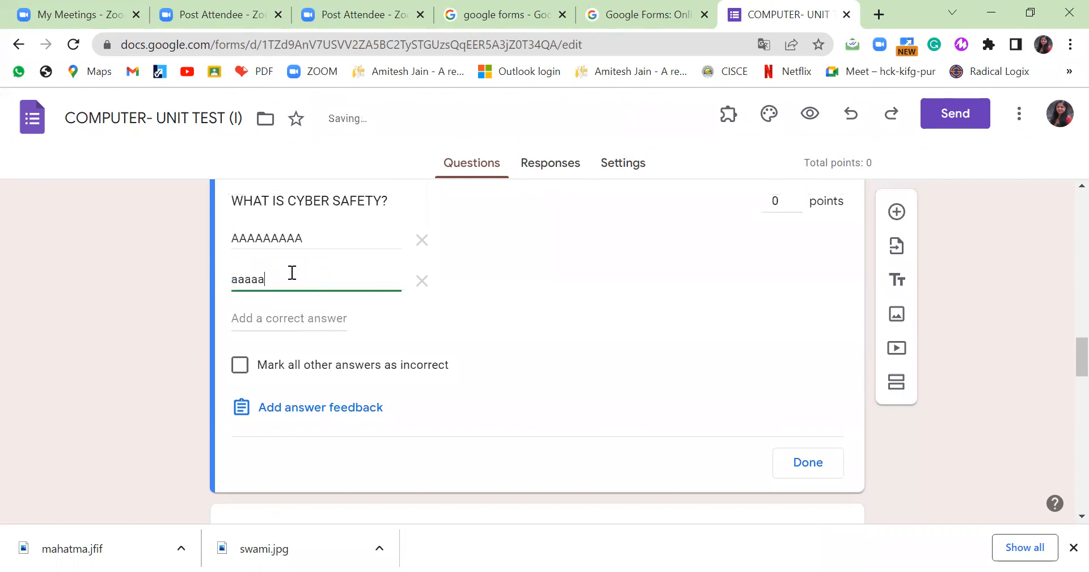
pyautogui.write('aaaaa')
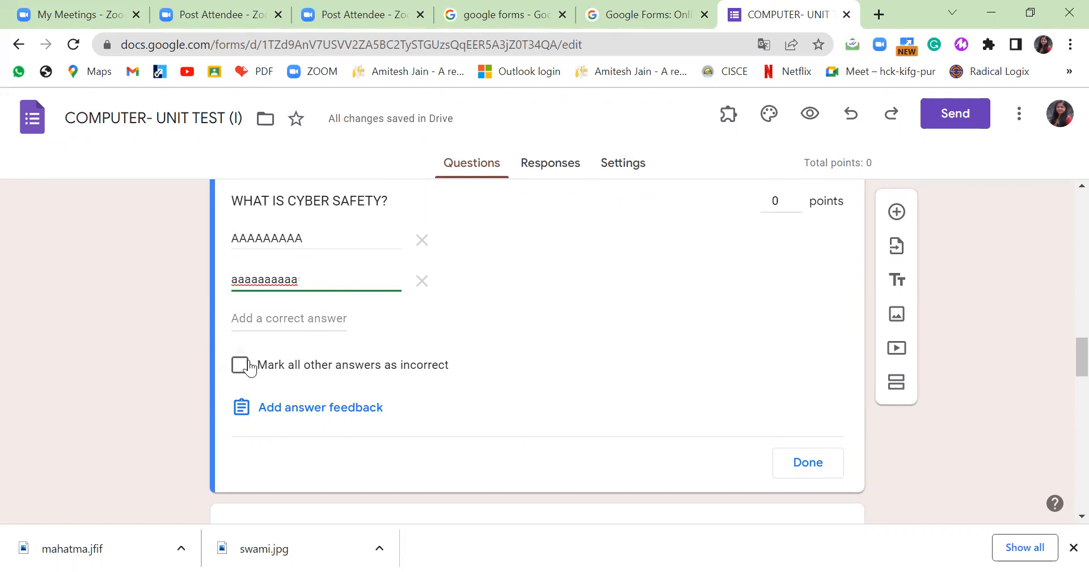
pyautogui.click(279, 319)
pyautogui.write('AAA')
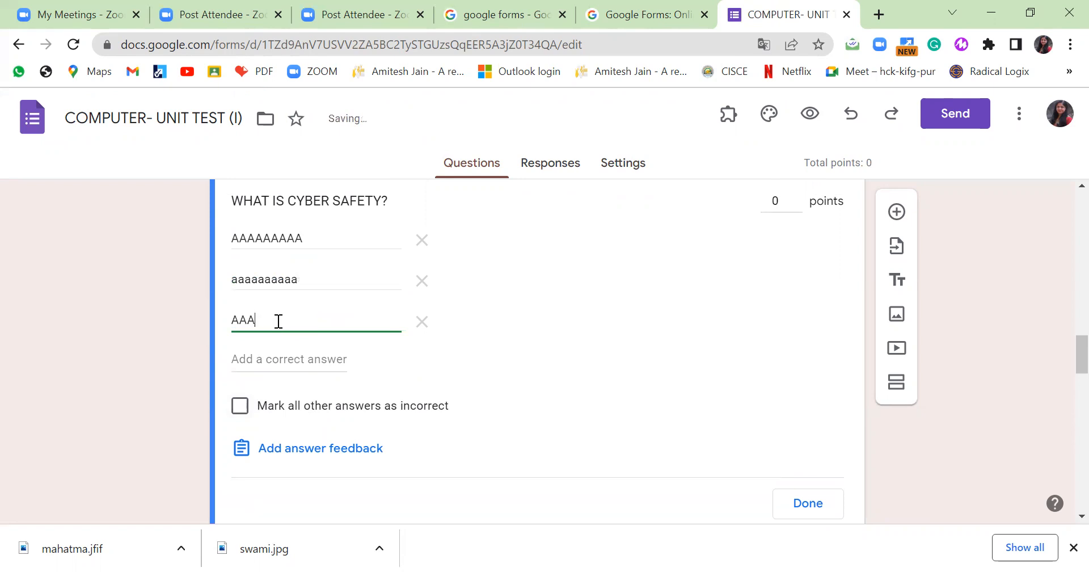
pyautogui.write('aaaAA')
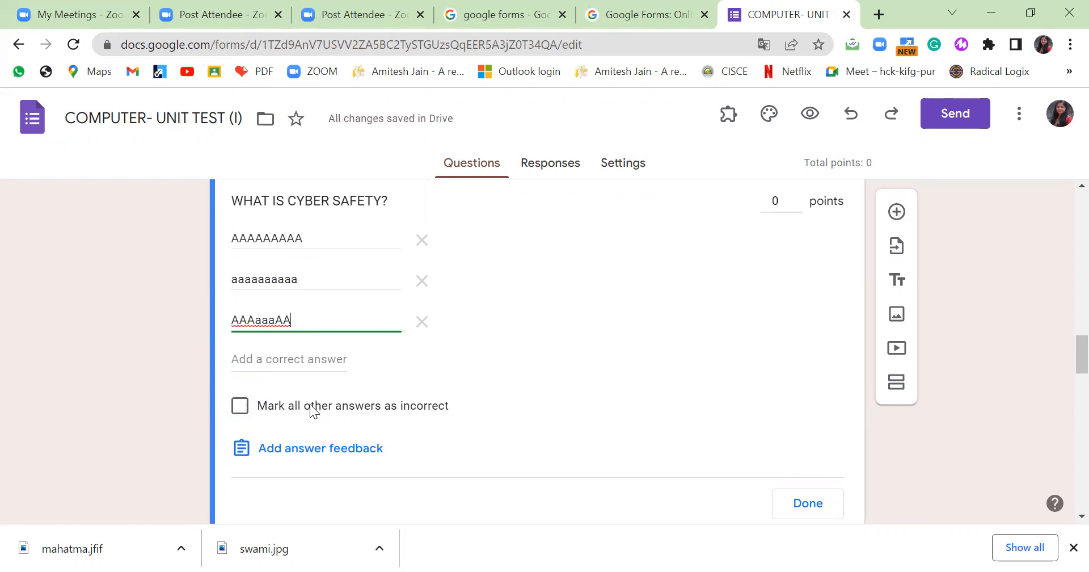
pyautogui.click(243, 407)
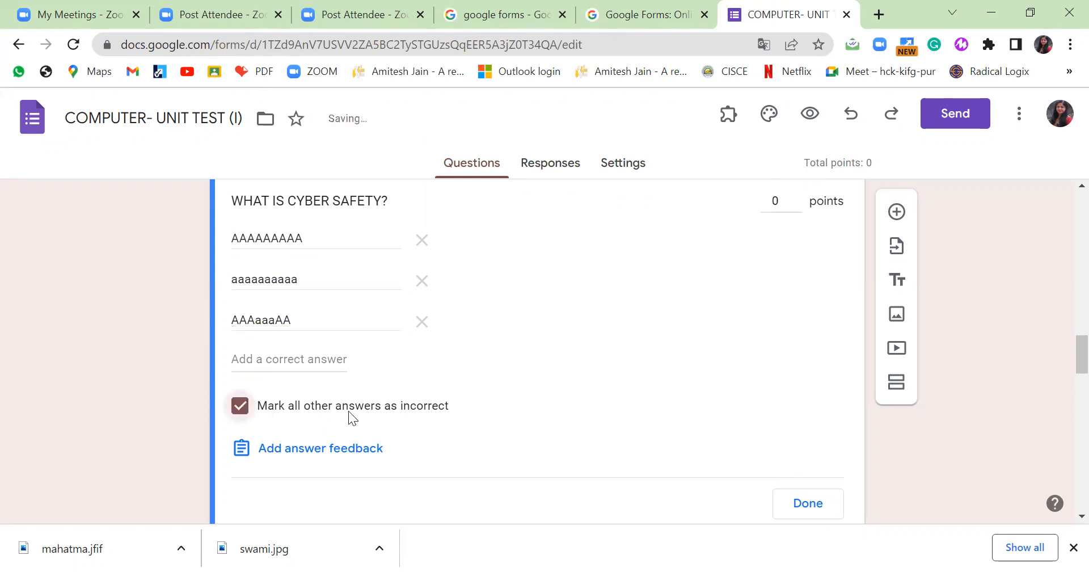
pyautogui.scroll(-1, 423, 382)
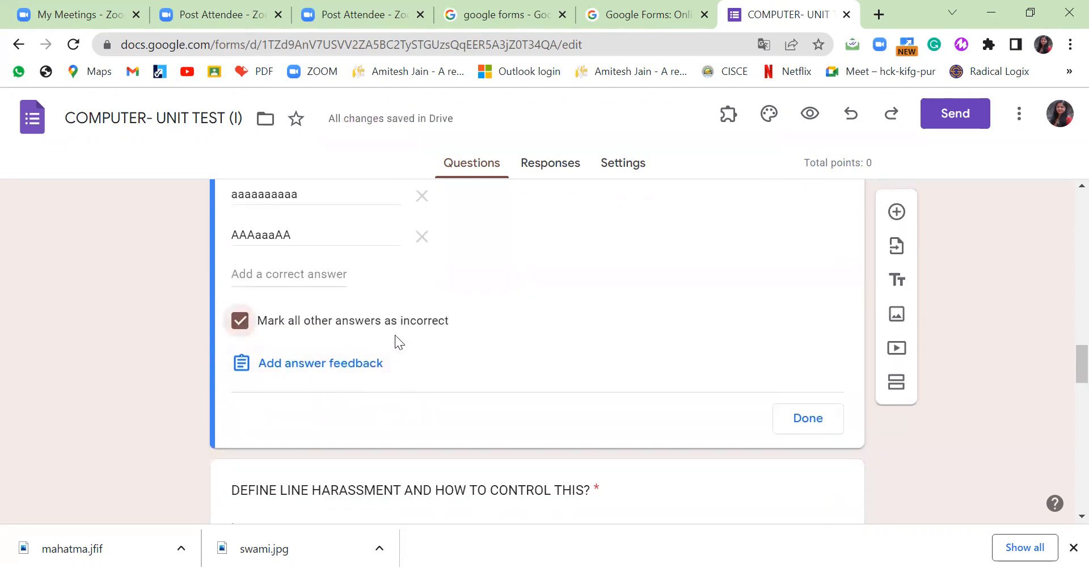
pyautogui.click(804, 421)
pyautogui.scroll(-2, 679, 399)
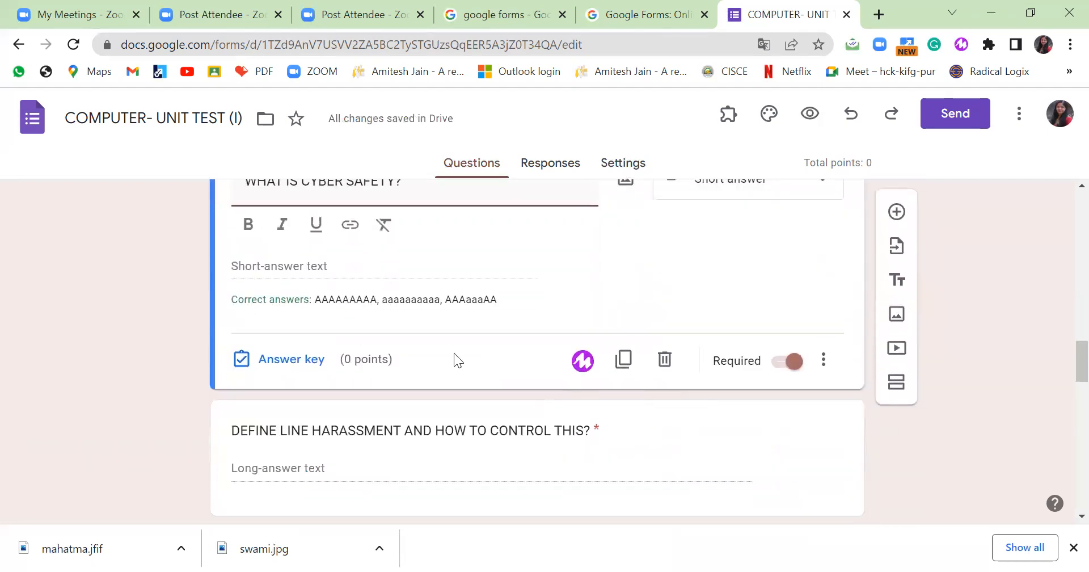
pyautogui.click(769, 342)
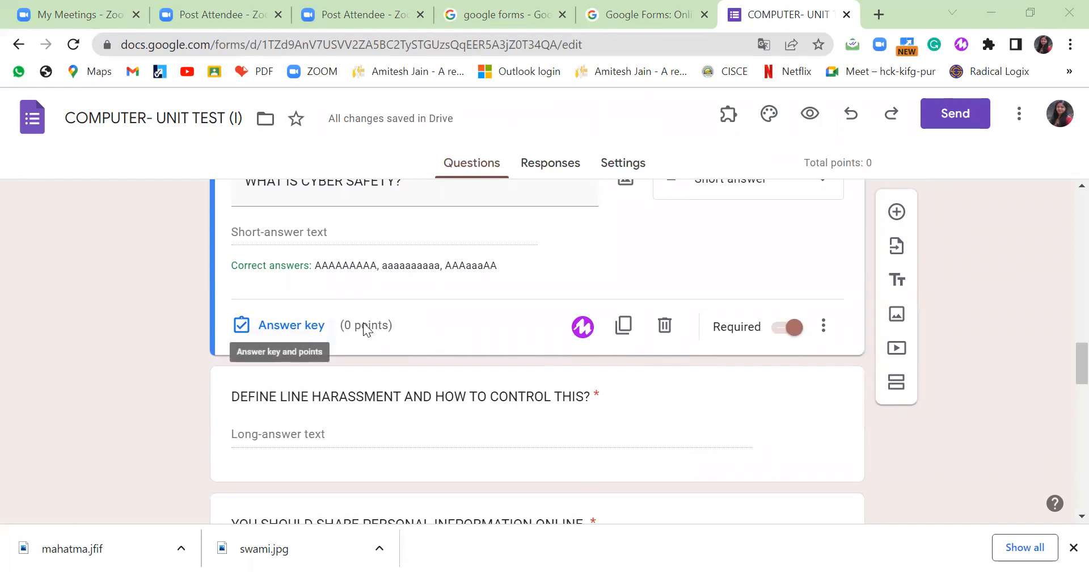
# Make the cyber safety question worth 4 points.
pyautogui.click(291, 325)
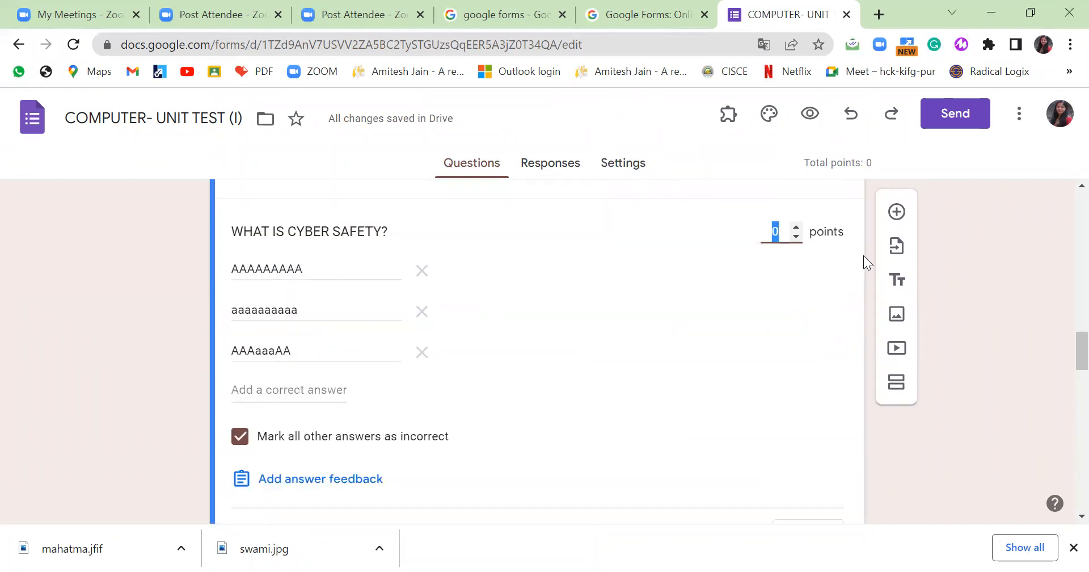
pyautogui.click(799, 231)
pyautogui.click(799, 231)
pyautogui.click(797, 228)
pyautogui.scroll(-5, 750, 333)
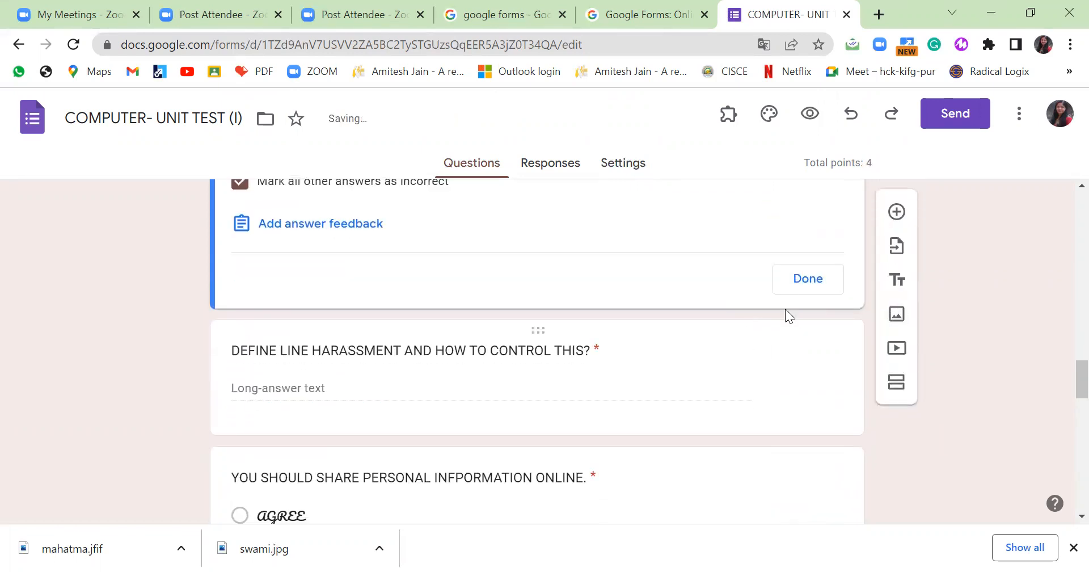
pyautogui.click(808, 279)
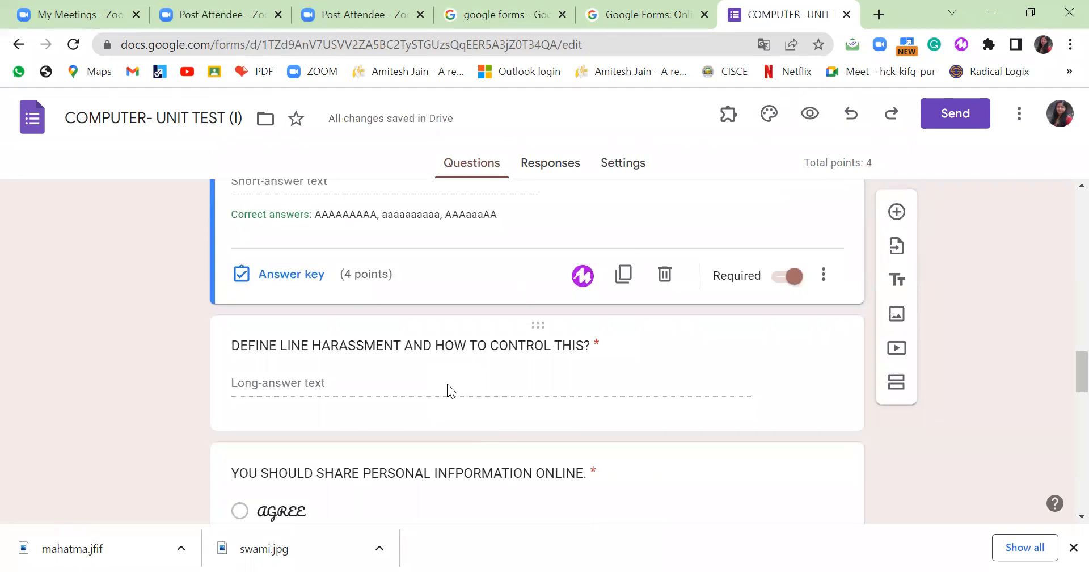
pyautogui.click(447, 384)
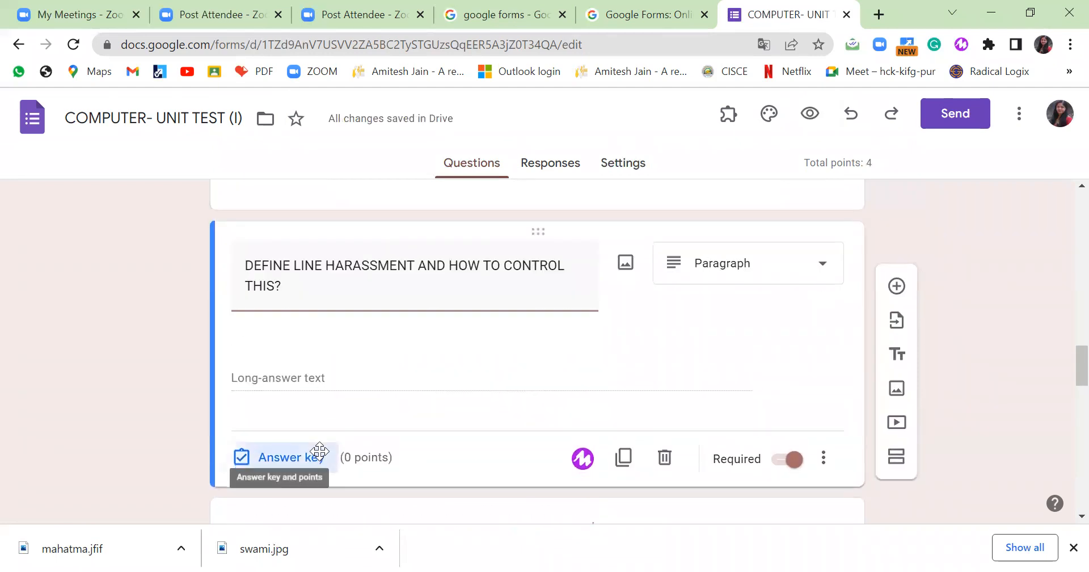
# Give the DEFINE LINE HARASSMENT paragraph question 10 points in its answer key.
pyautogui.click(317, 451)
pyautogui.click(343, 381)
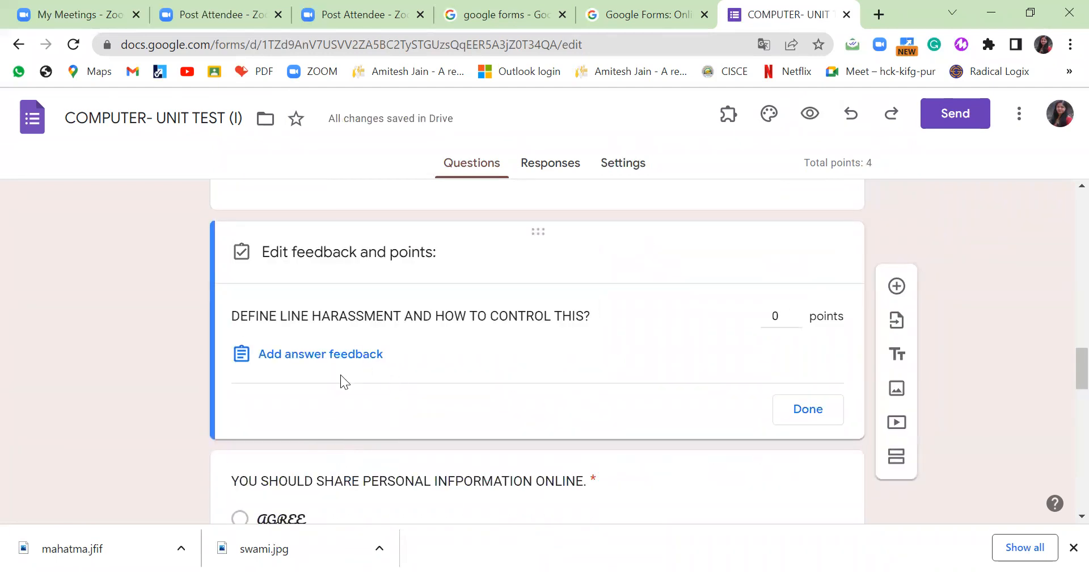
pyautogui.click(797, 312)
pyautogui.click(796, 313)
pyautogui.click(797, 312)
pyautogui.click(797, 313)
pyautogui.click(797, 313)
pyautogui.click(797, 313)
pyautogui.click(796, 313)
pyautogui.click(796, 312)
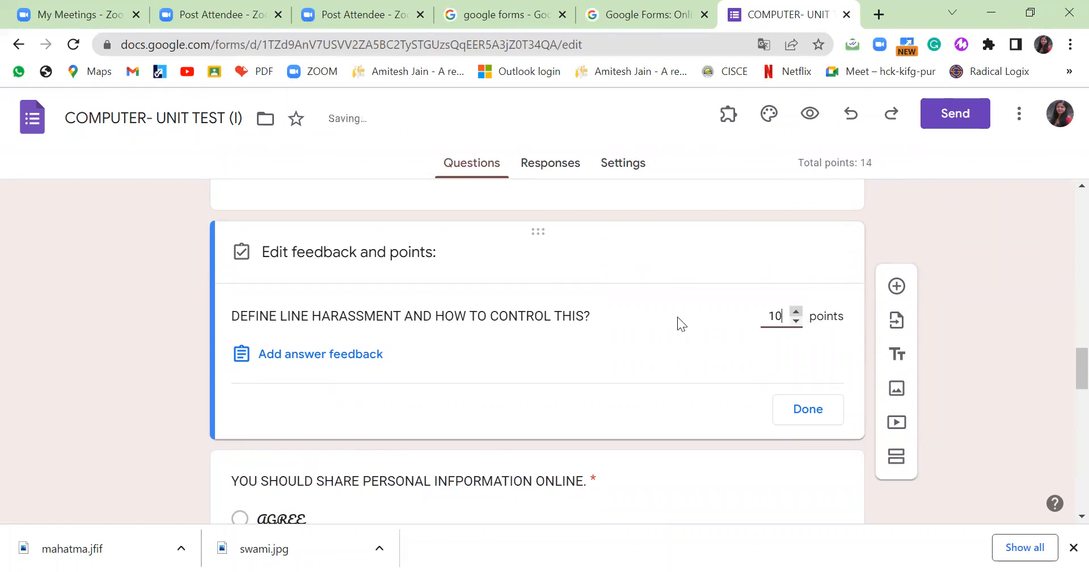
pyautogui.click(801, 413)
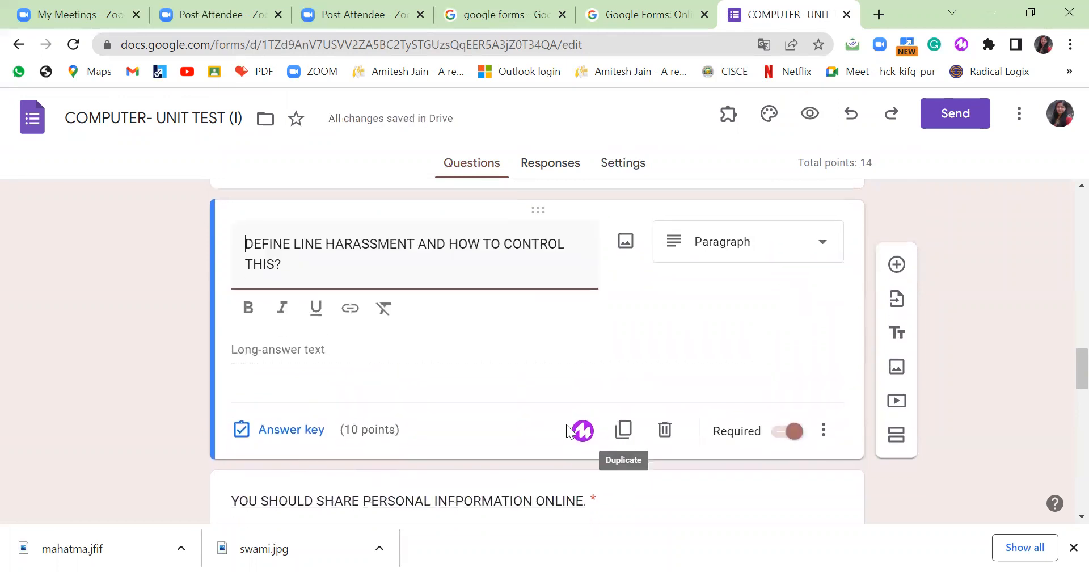
pyautogui.scroll(-4, 576, 431)
pyautogui.click(496, 355)
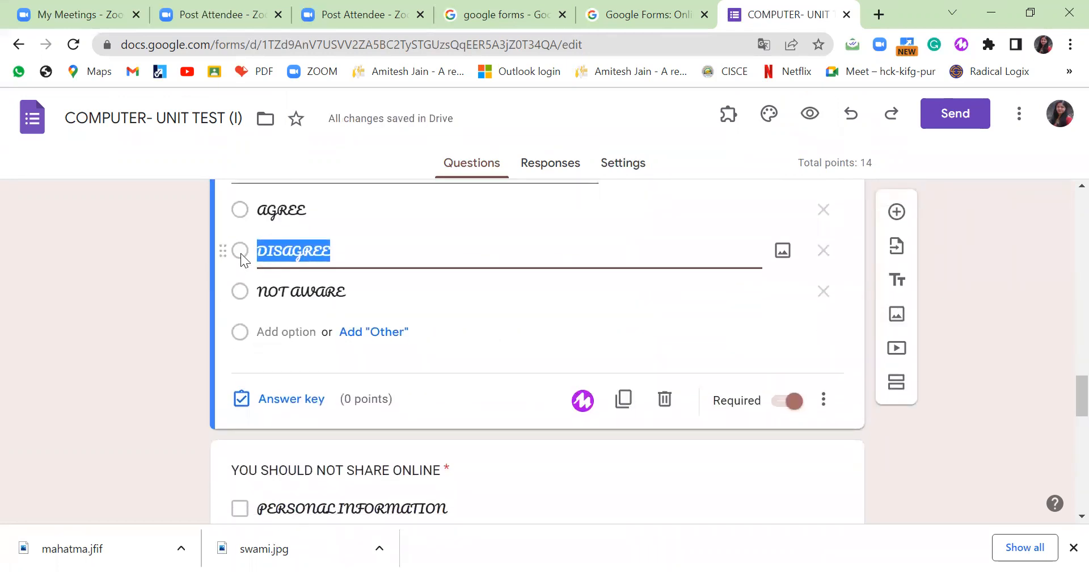
# Set DISAGREE as the only correct answer to the personal-information sharing question.
pyautogui.scroll(2, 246, 309)
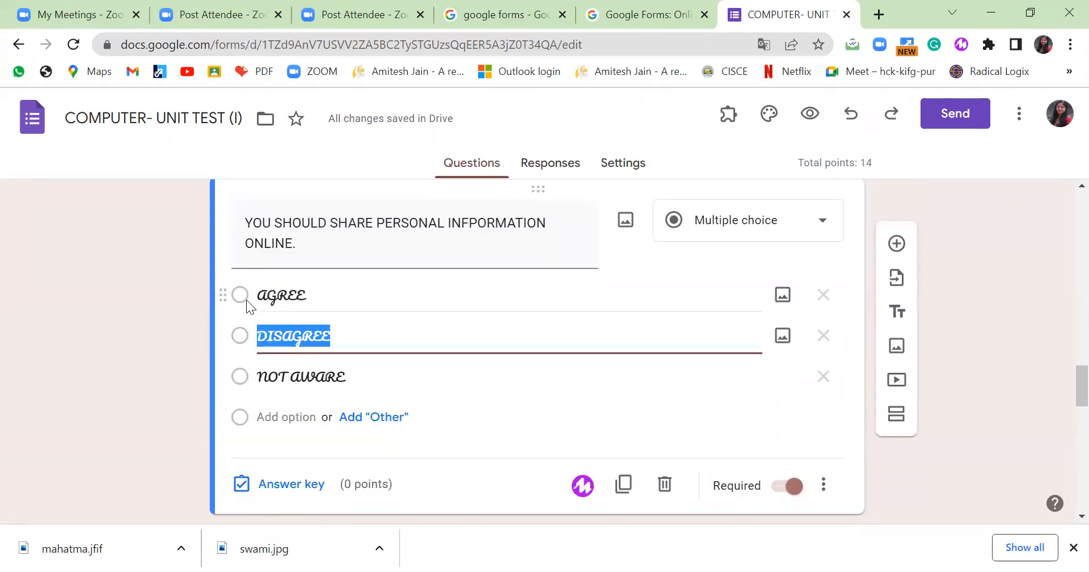
pyautogui.click(268, 296)
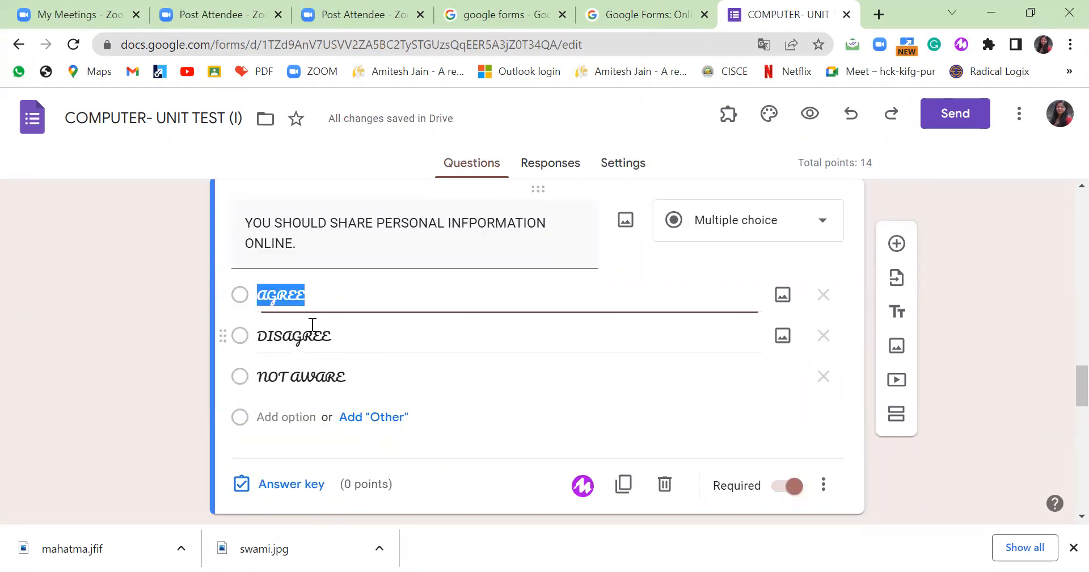
pyautogui.click(296, 476)
pyautogui.click(247, 313)
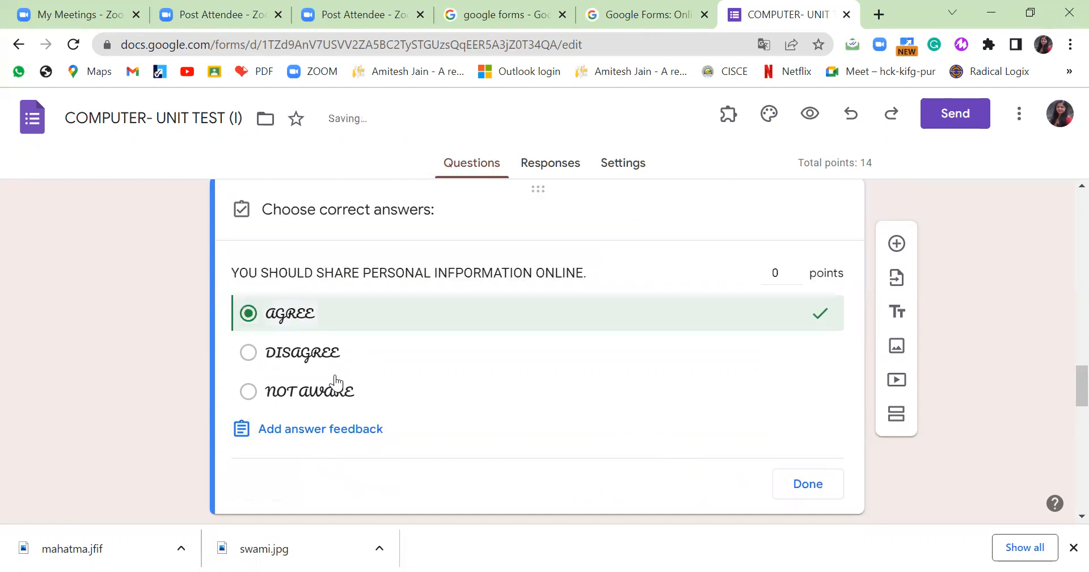
pyautogui.click(249, 353)
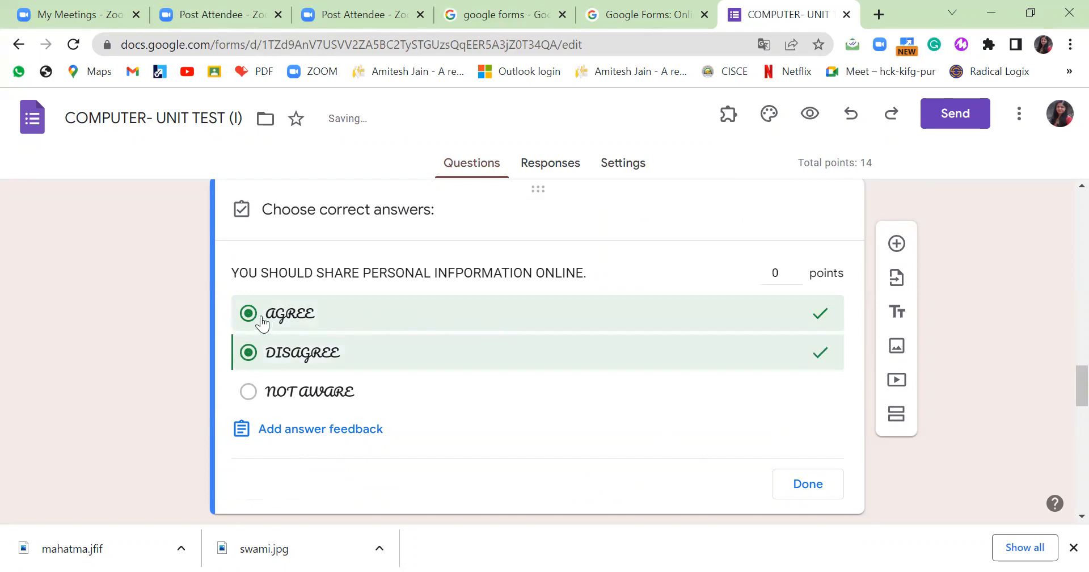
pyautogui.click(249, 313)
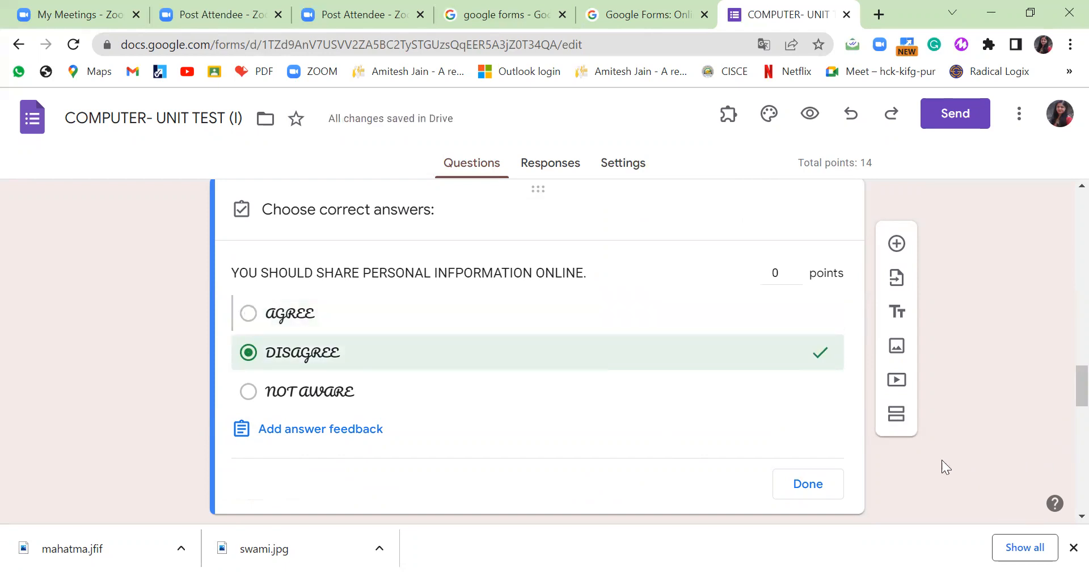
pyautogui.click(812, 485)
pyautogui.scroll(-5, 729, 424)
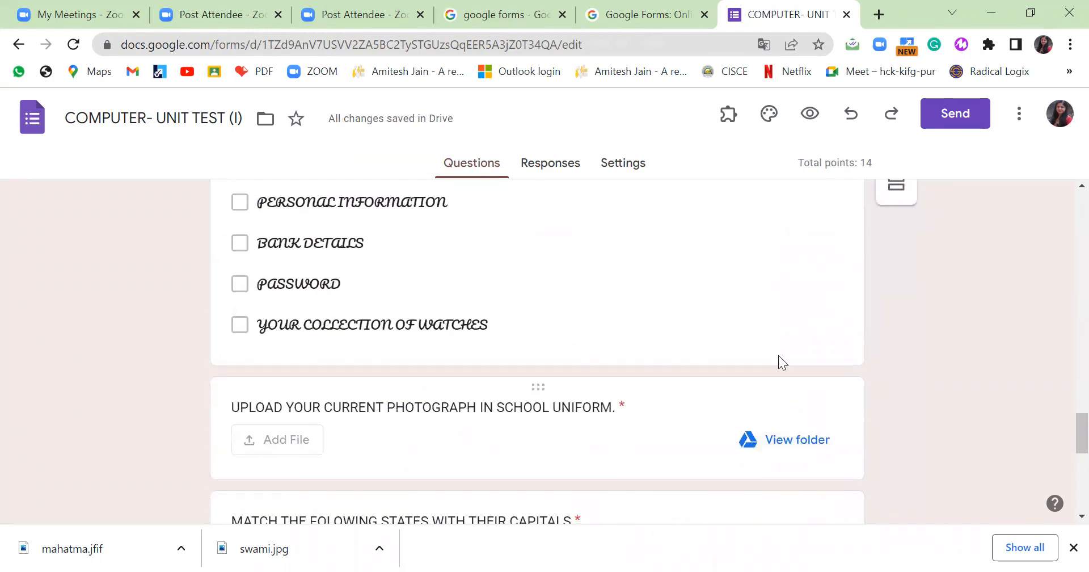
pyautogui.scroll(3, 167, 257)
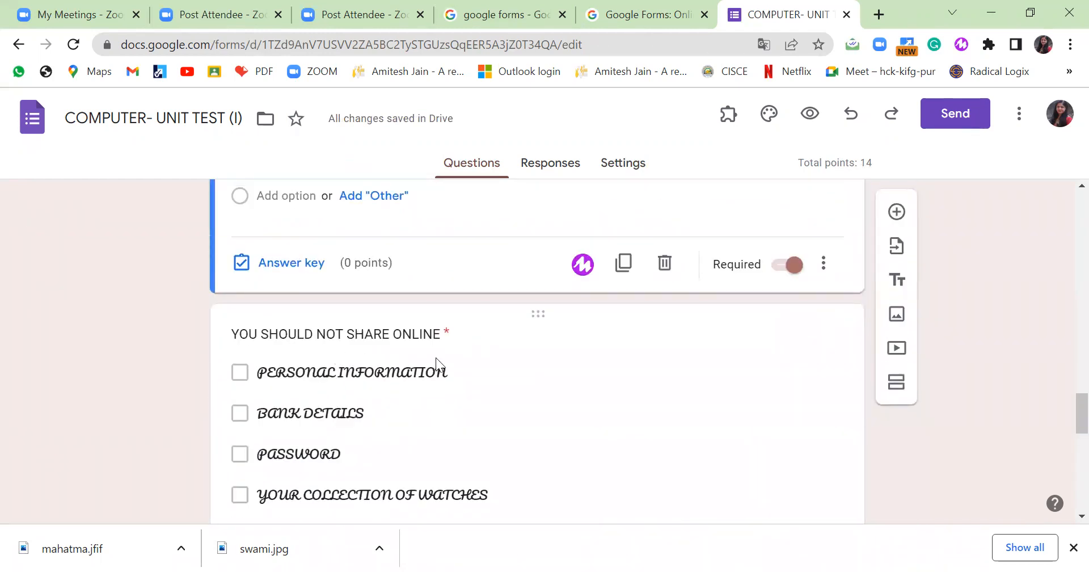
pyautogui.scroll(-2, 438, 359)
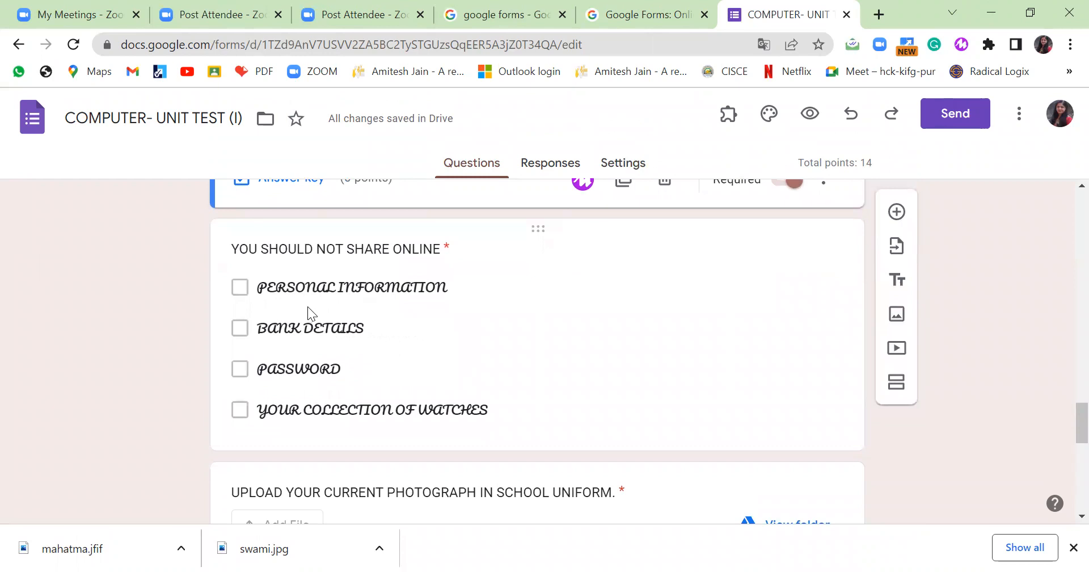
# Mark PERSONAL INFORMATION, BANK DETAILS and PASSWORD correct for YOU SHOULD NOT SHARE ONLINE.
pyautogui.click(391, 431)
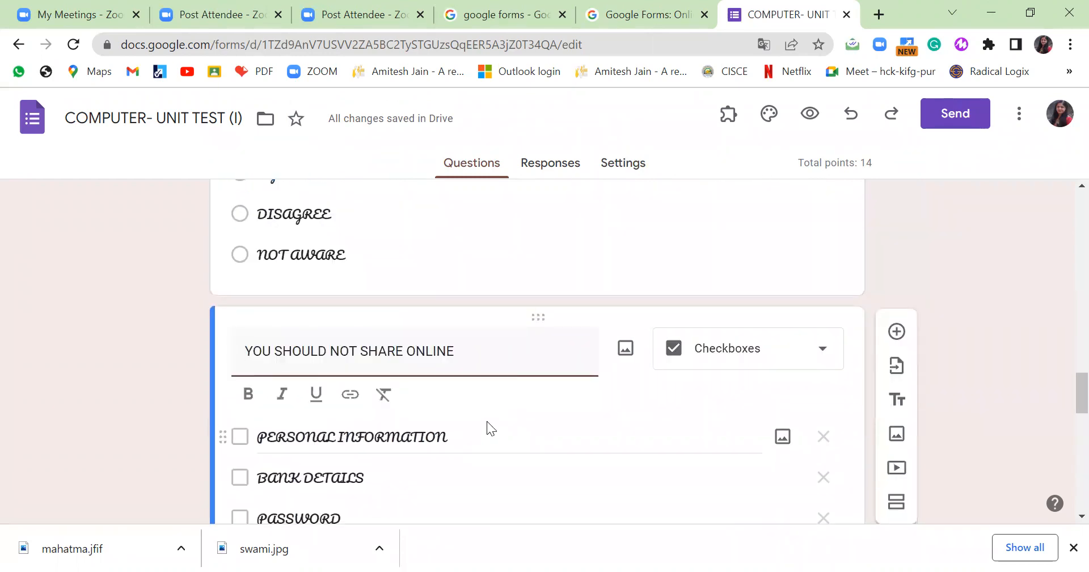
pyautogui.scroll(-3, 482, 420)
pyautogui.click(291, 512)
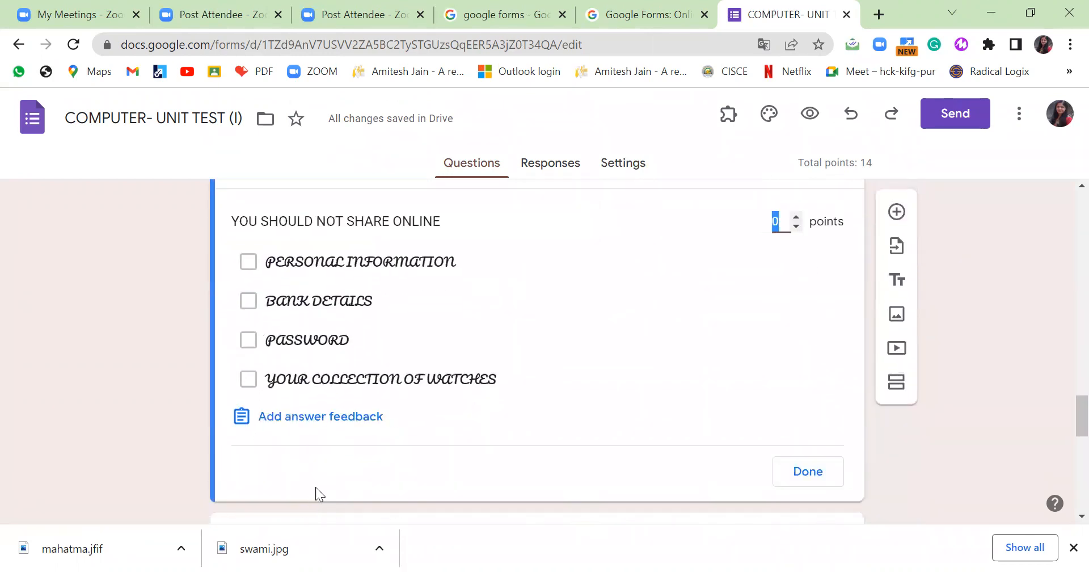
pyautogui.click(250, 264)
pyautogui.click(248, 303)
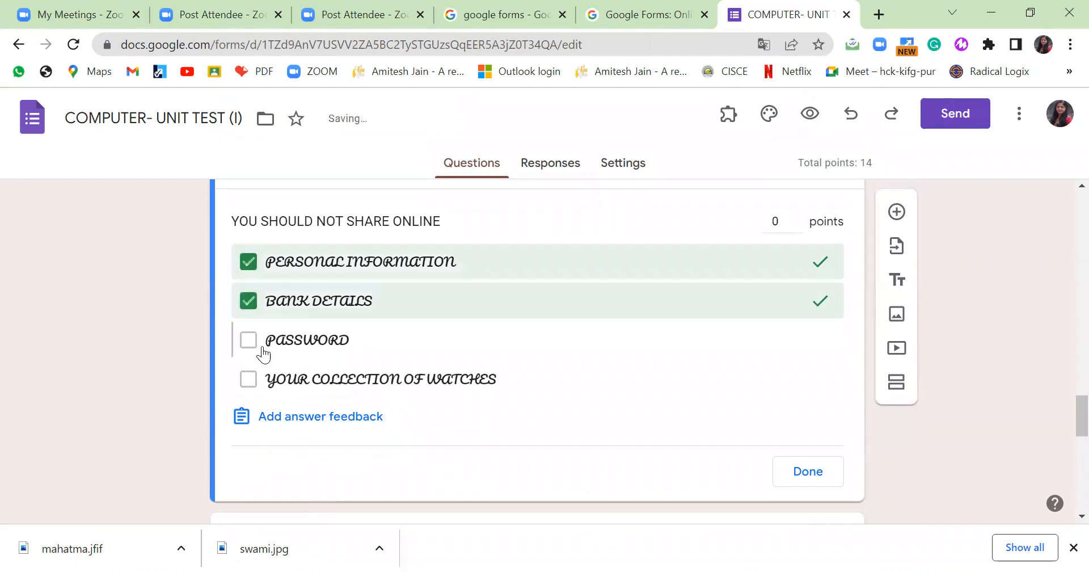
pyautogui.click(250, 341)
pyautogui.click(798, 471)
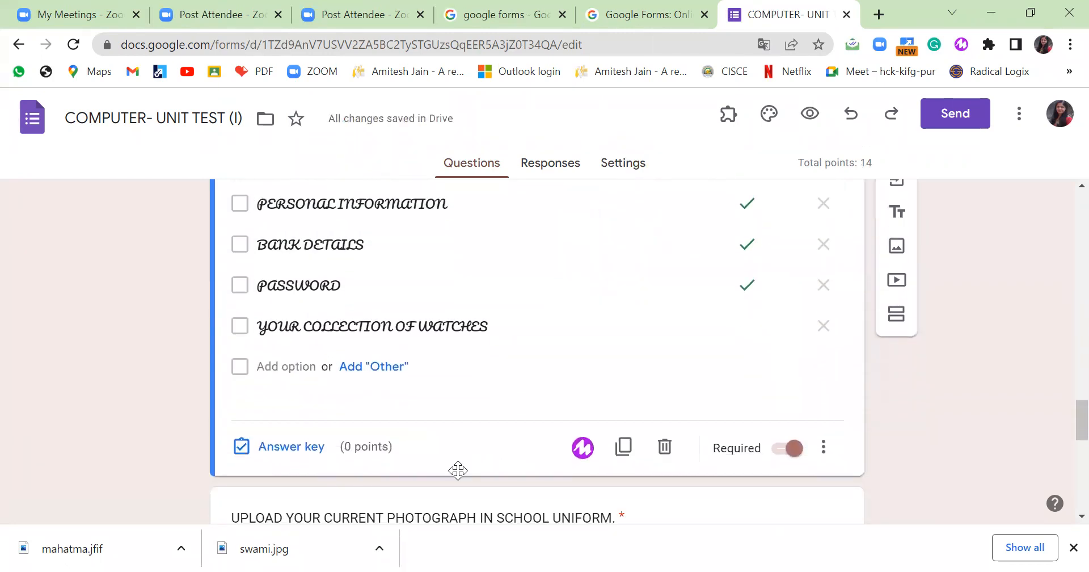
pyautogui.scroll(-2, 458, 470)
# Make the YOU SHOULD NOT SHARE ONLINE checkbox question worth 3 points.
pyautogui.click(296, 347)
pyautogui.click(796, 344)
pyautogui.scroll(-3, 732, 398)
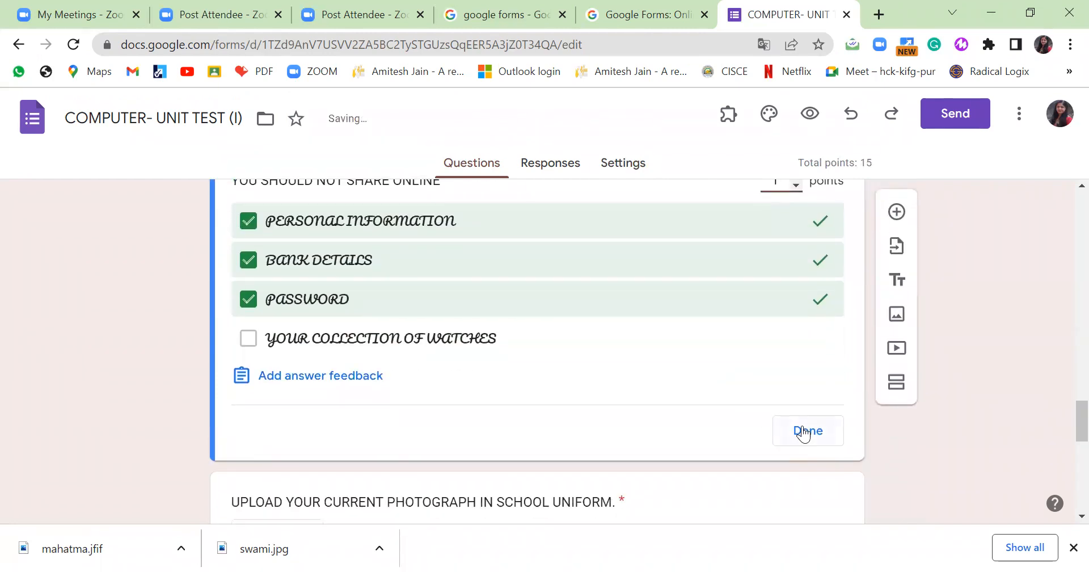
pyautogui.scroll(2, 810, 229)
pyautogui.click(796, 261)
pyautogui.click(796, 262)
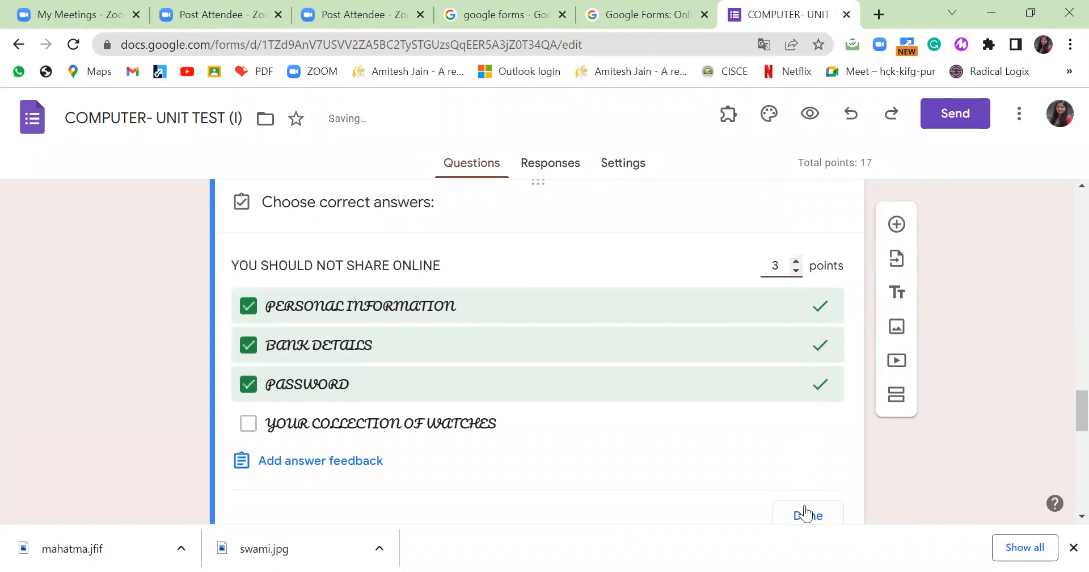
pyautogui.click(806, 514)
# Reopen the sharing question's answer key to review its answer and points.
pyautogui.click(746, 388)
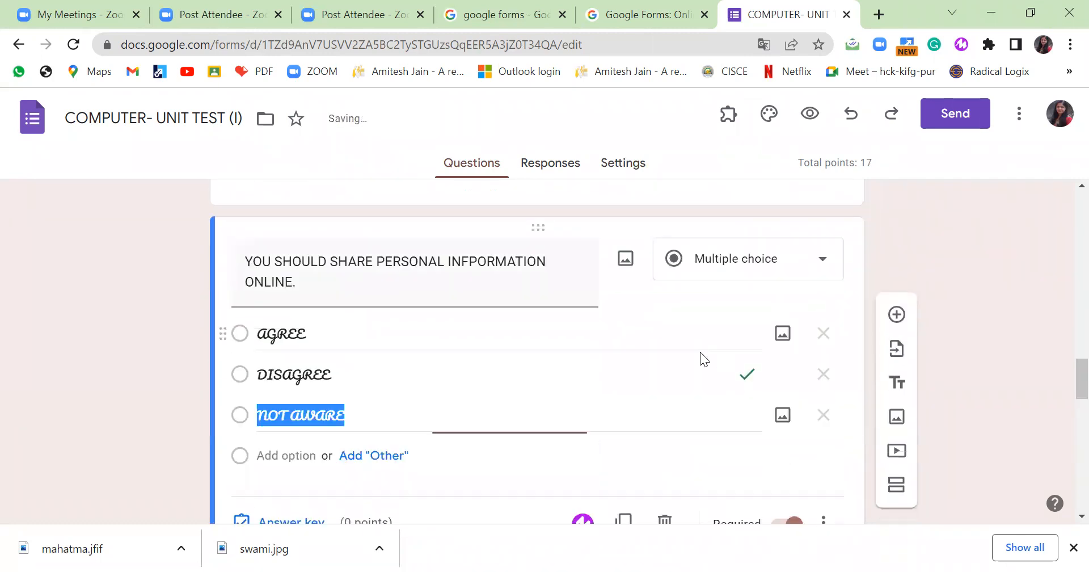
pyautogui.scroll(-4, 304, 249)
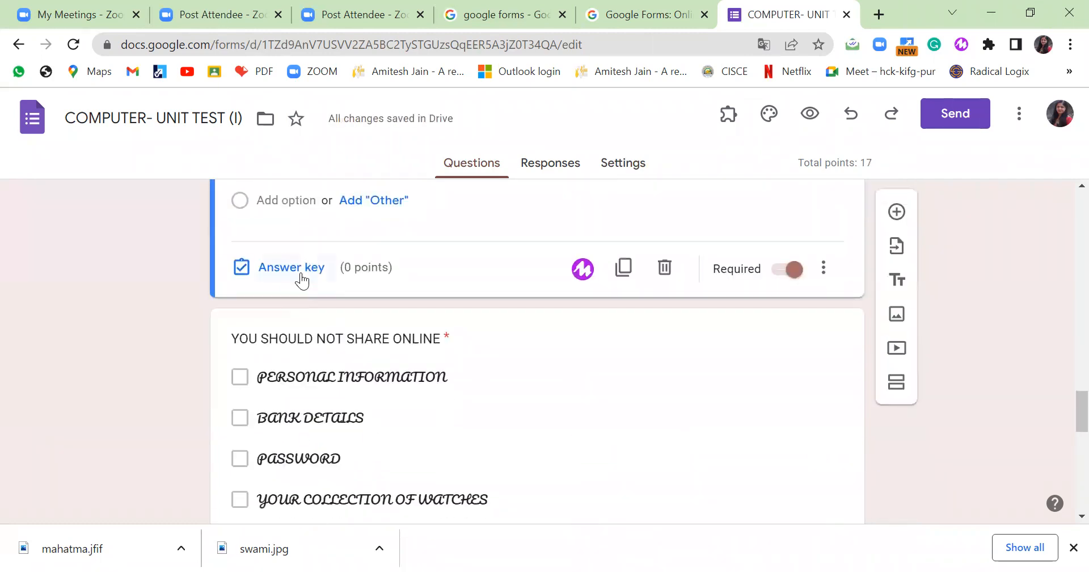
pyautogui.click(301, 269)
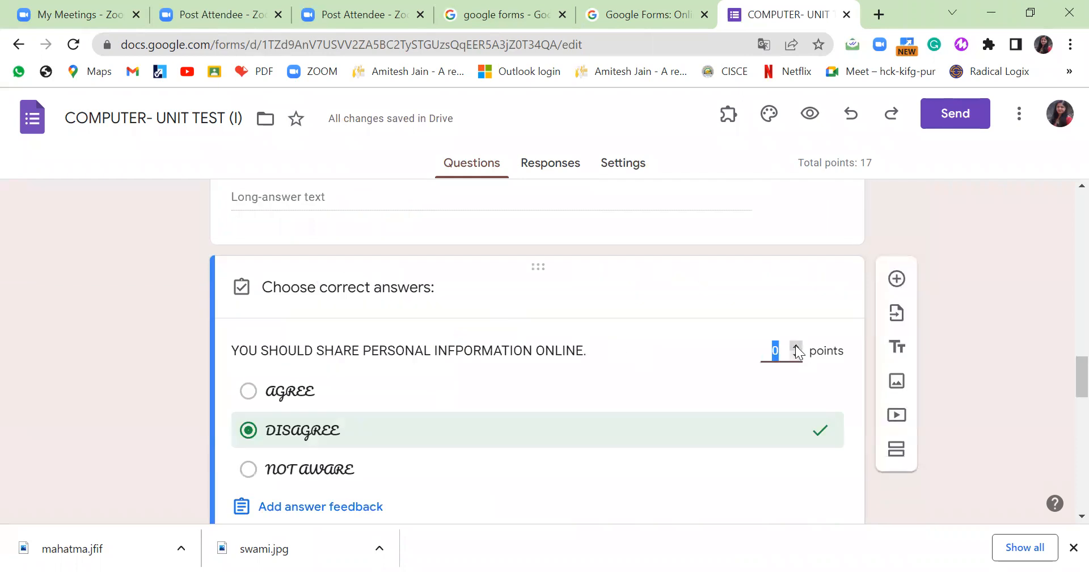
pyautogui.scroll(-10, 613, 407)
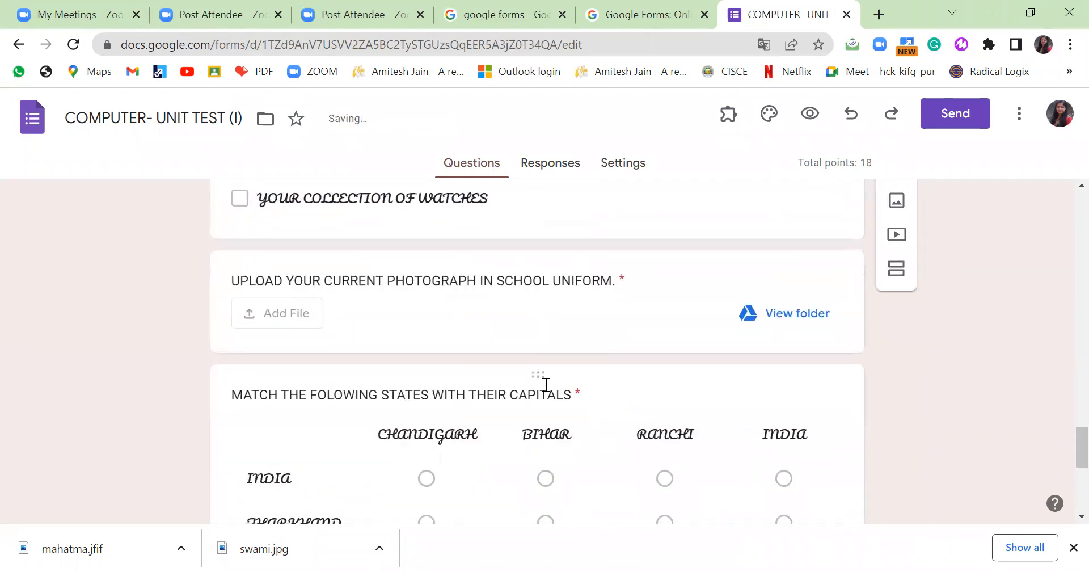
# Give the school-uniform photograph upload question 5 points.
pyautogui.click(503, 320)
pyautogui.scroll(-6, 522, 356)
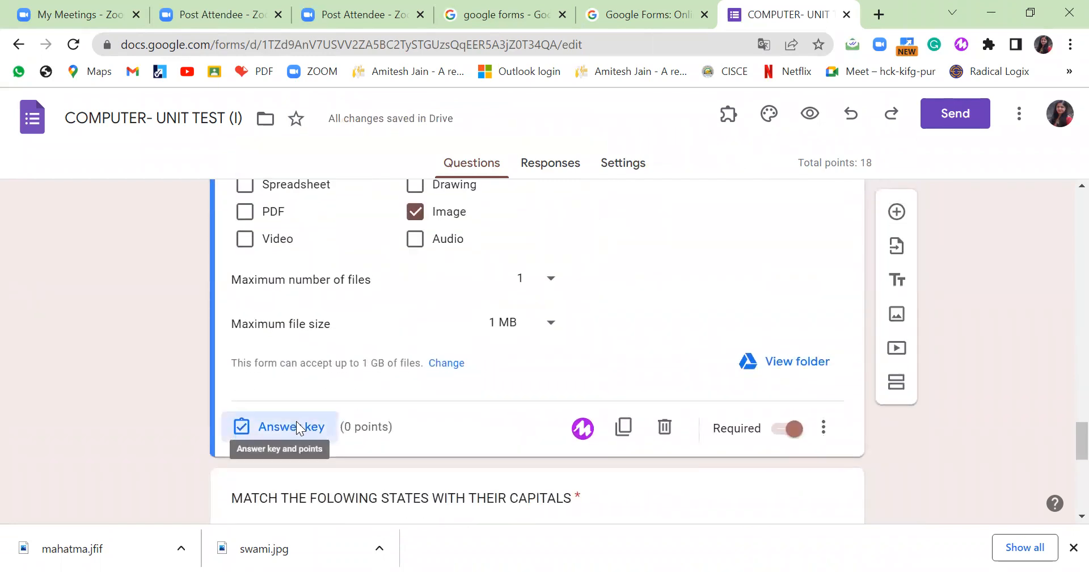
pyautogui.click(298, 424)
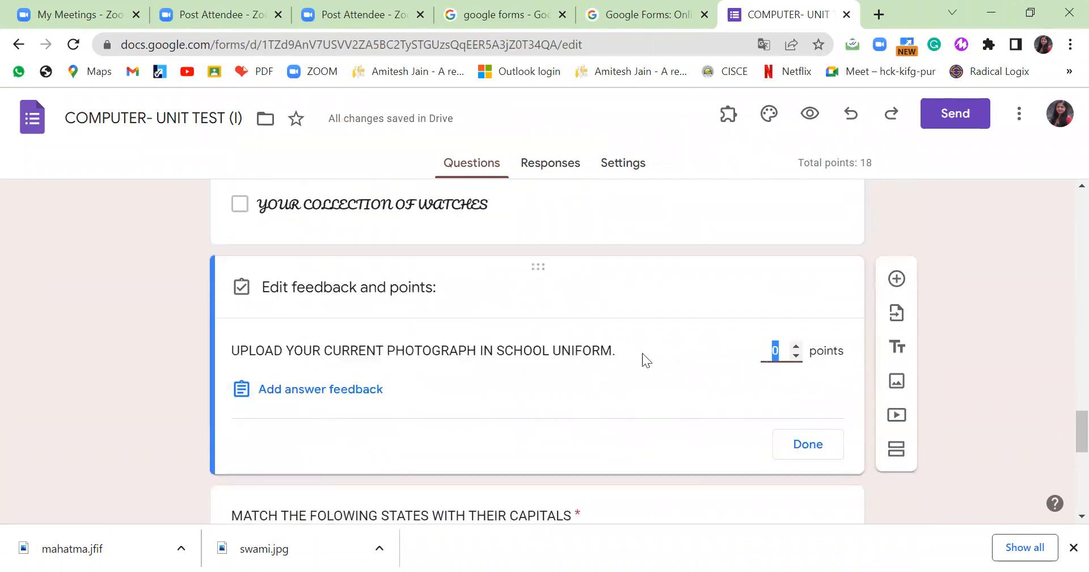
pyautogui.doubleClick(797, 347)
pyautogui.click(796, 348)
pyautogui.click(796, 453)
pyautogui.scroll(-10, 517, 384)
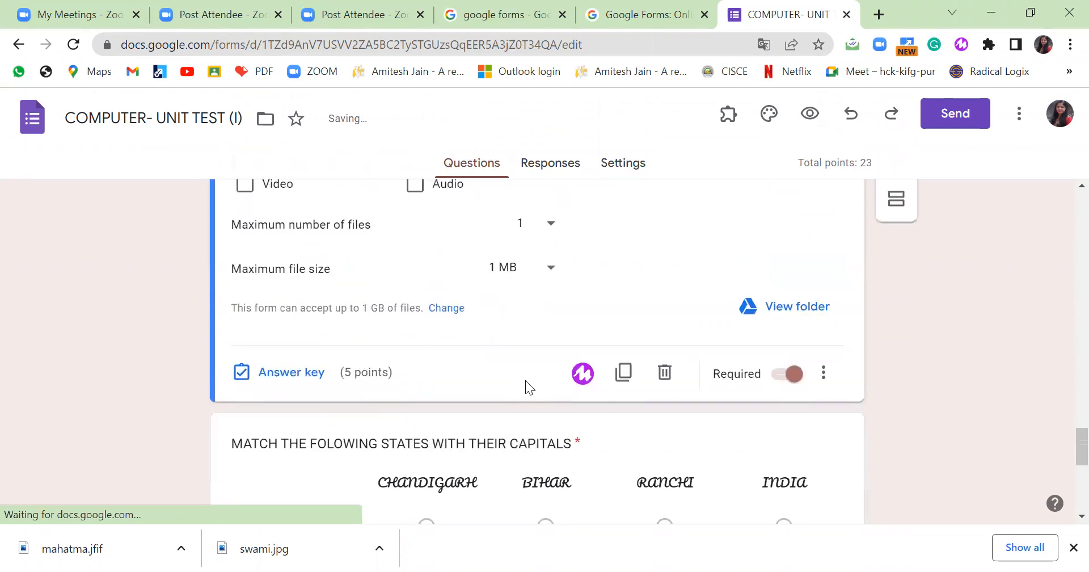
pyautogui.scroll(2, 386, 344)
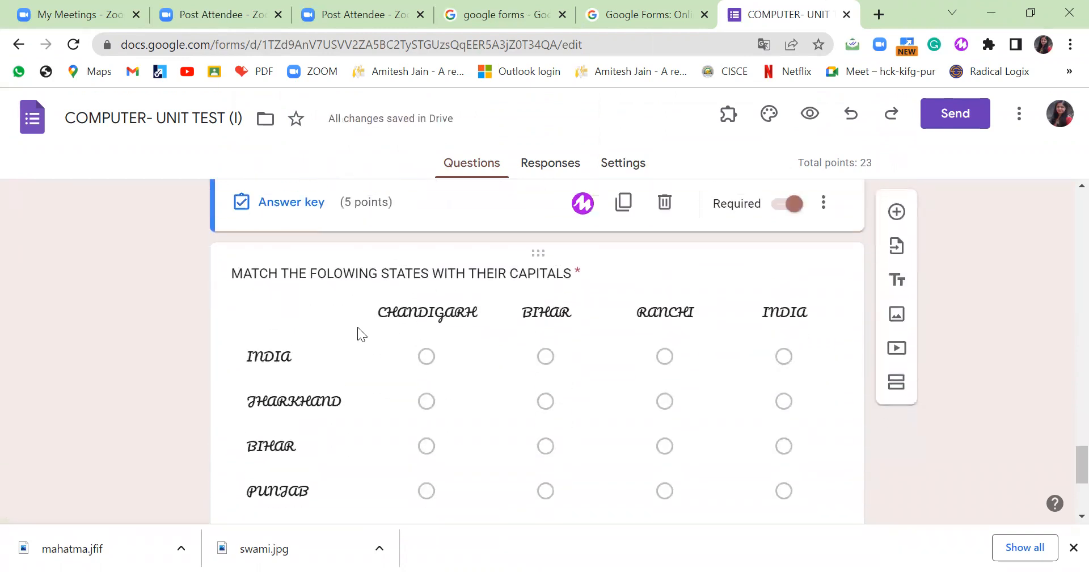
pyautogui.scroll(-2, 357, 327)
pyautogui.click(419, 423)
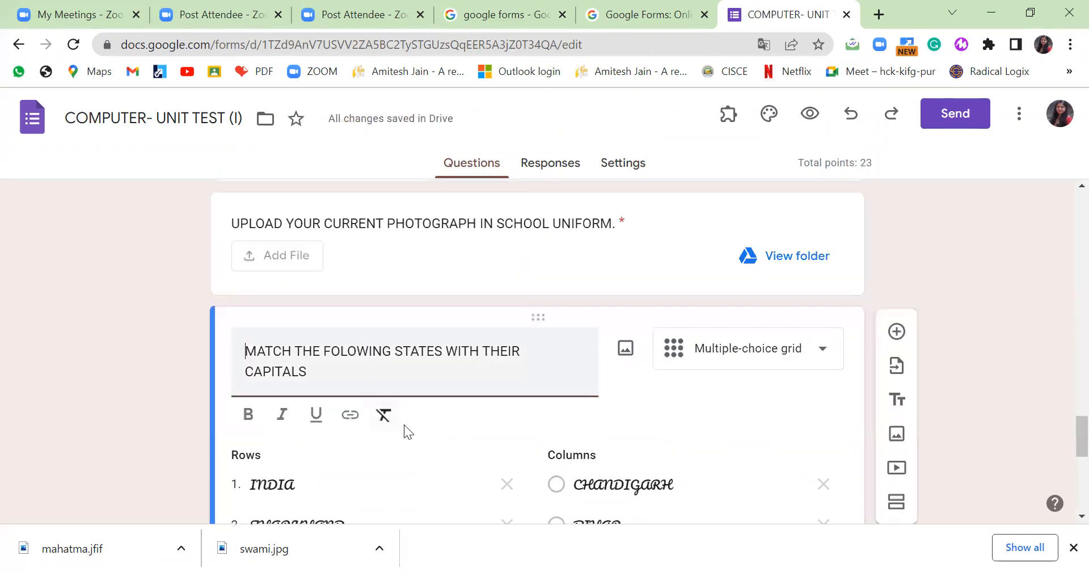
# Key the INDIA row's answer and rename the INDIA capital column to NEW DELHI.
pyautogui.scroll(-6, 404, 428)
pyautogui.click(306, 385)
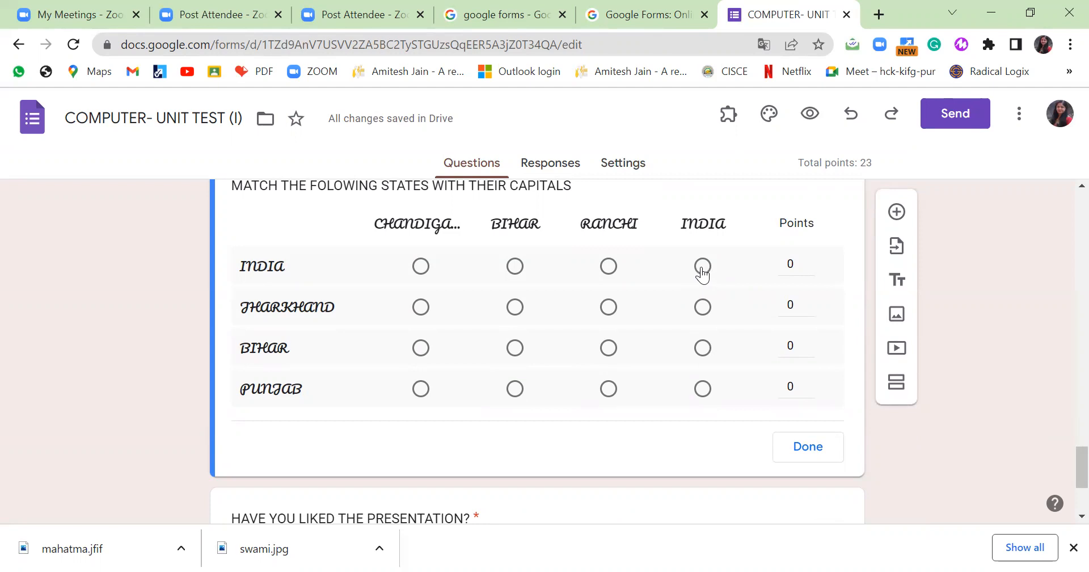
pyautogui.click(704, 268)
pyautogui.click(783, 446)
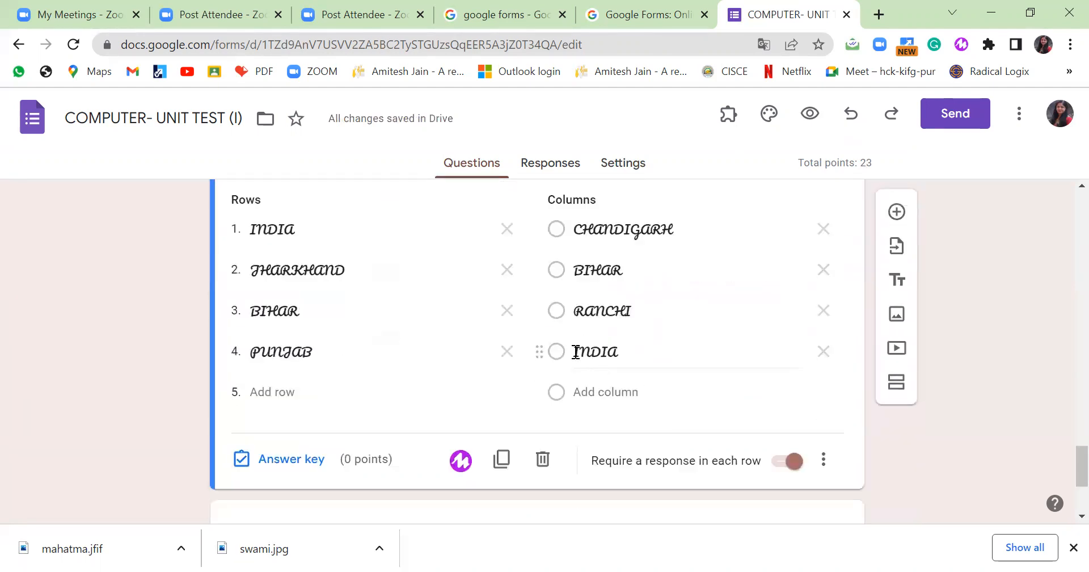
pyautogui.moveTo(576, 349); pyautogui.dragTo(624, 348)
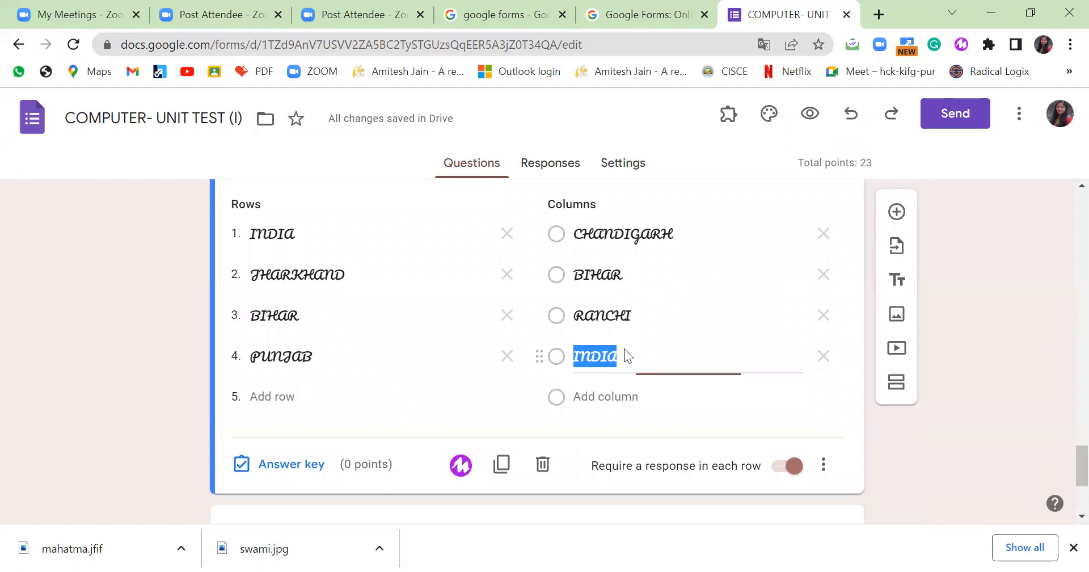
pyautogui.write('ne')
pyautogui.press('BackSpace')
pyautogui.press('BackSpace')
pyautogui.write('NEW')
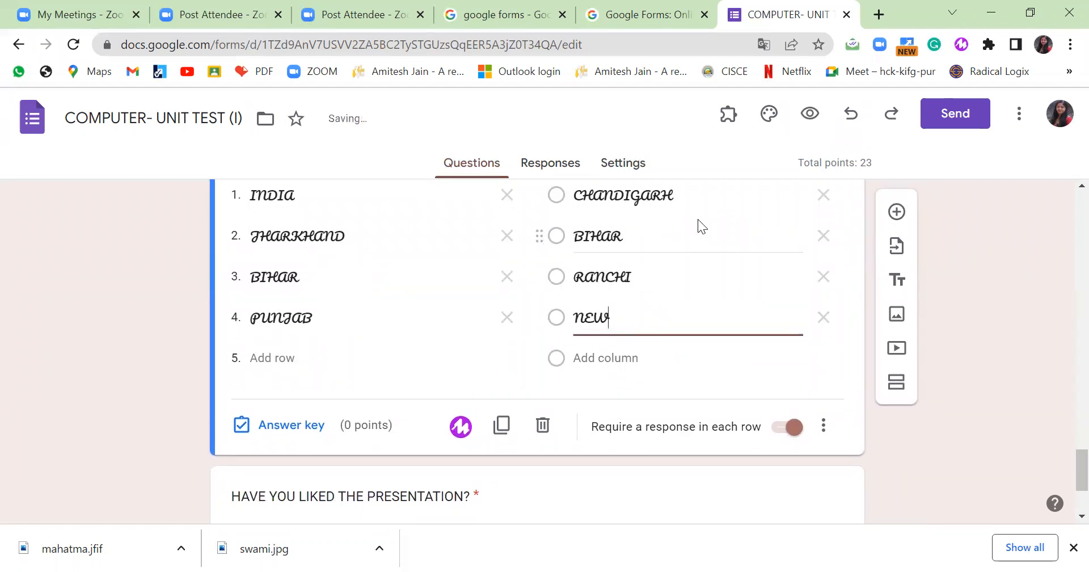
pyautogui.write(' DELHI')
# Mark RANCHI for JHARKHAND and rename the BIHAR capital option to PATNA.
pyautogui.click(290, 420)
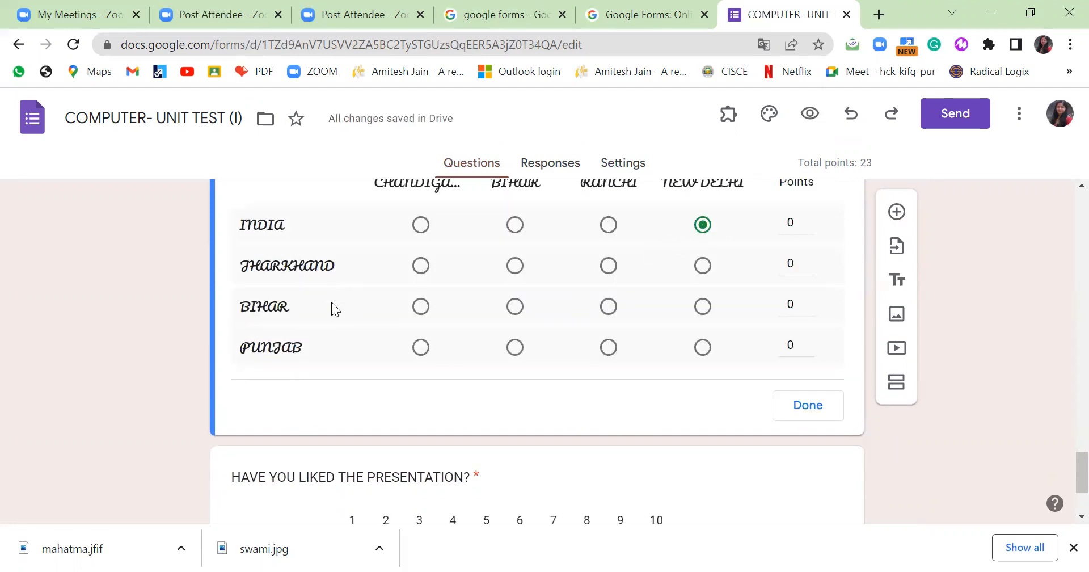
pyautogui.click(609, 267)
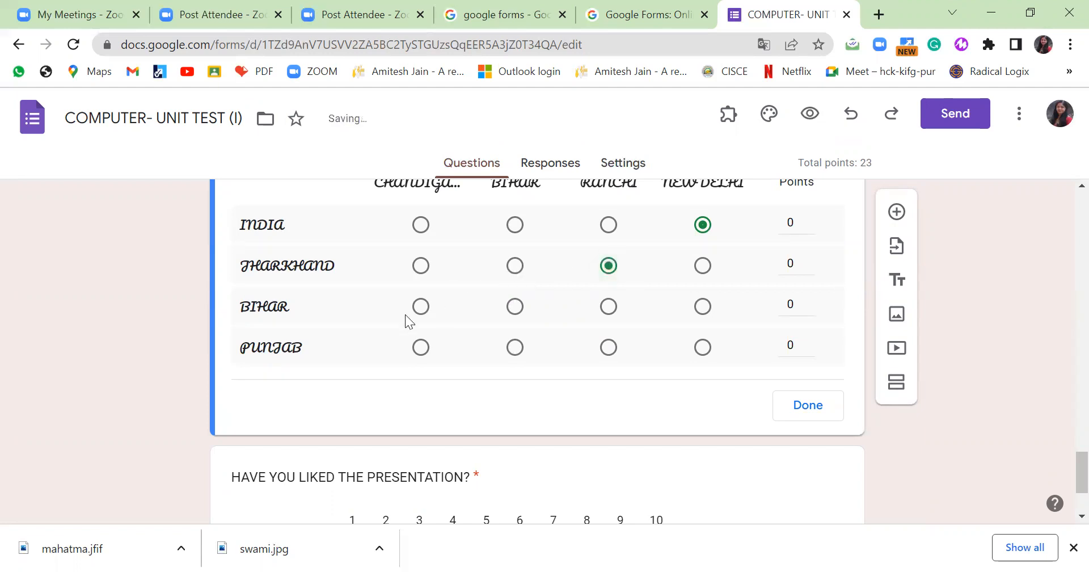
pyautogui.scroll(2, 512, 319)
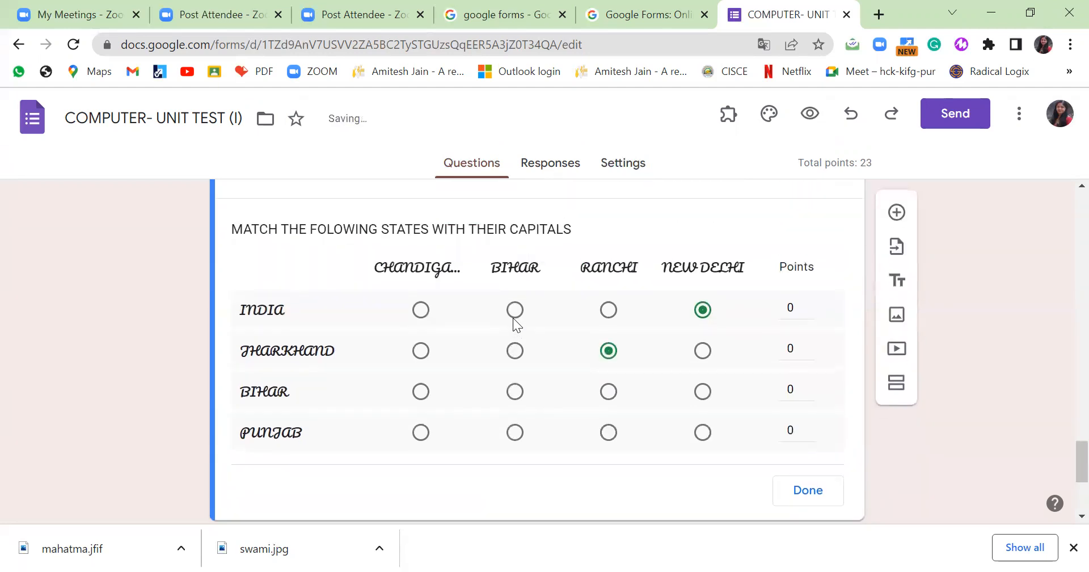
pyautogui.click(815, 498)
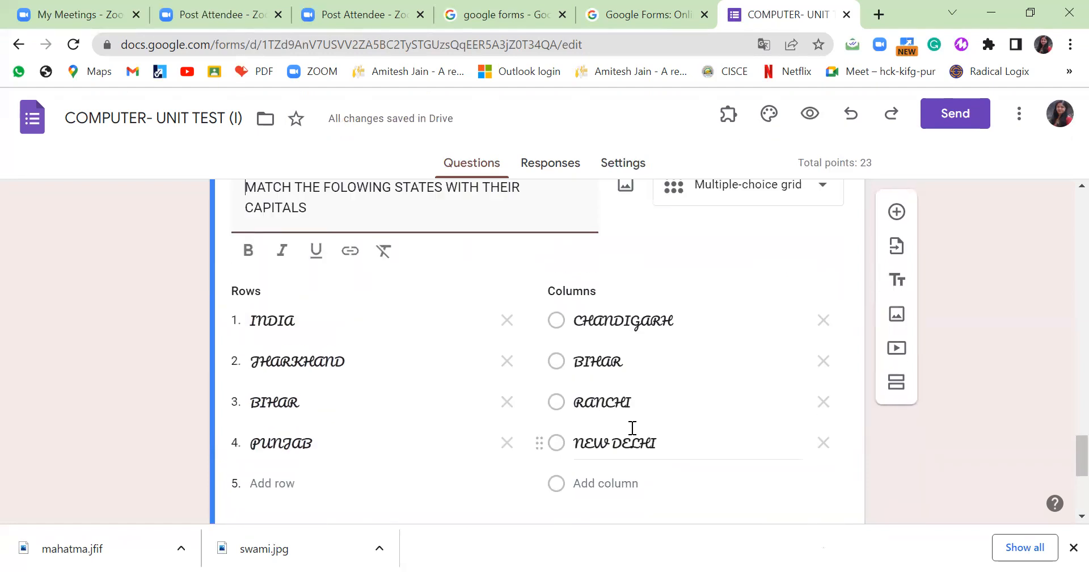
pyautogui.click(635, 399)
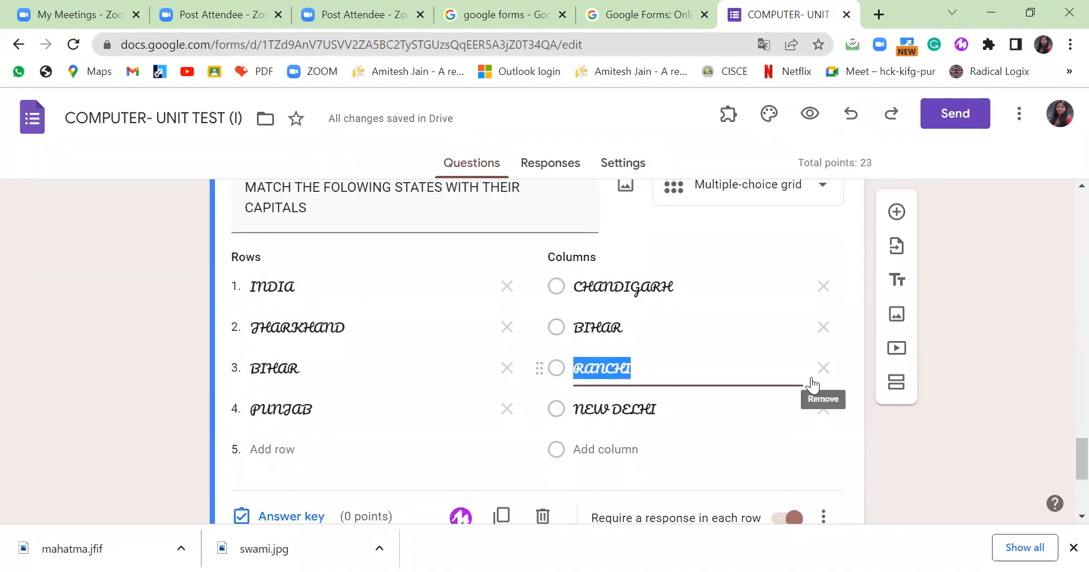
pyautogui.click(652, 326)
pyautogui.write('PATNA')
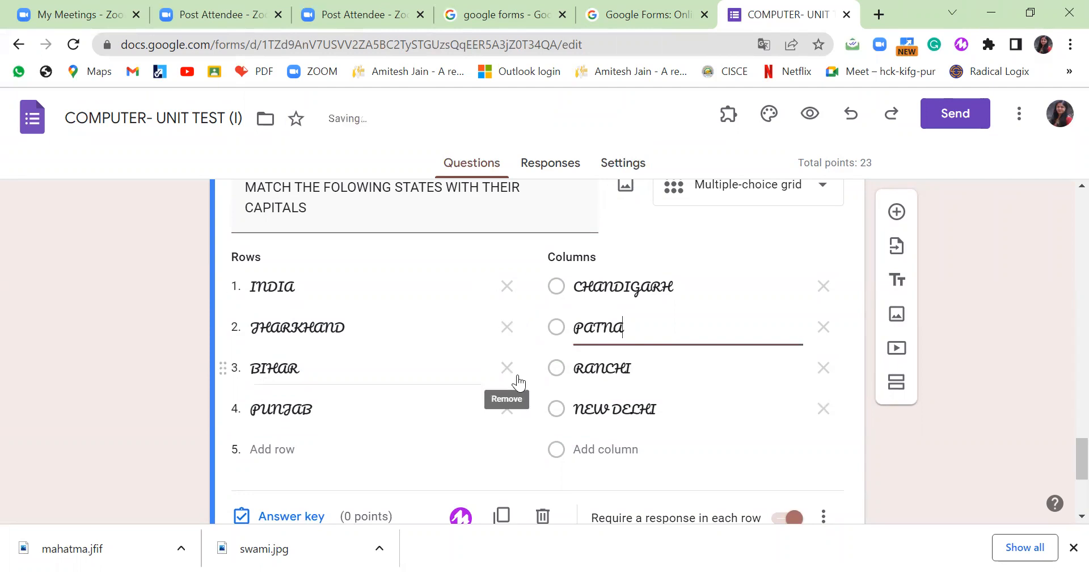
# Mark PATNA for BIHAR and CHANDIGARH for PUNJAB, giving all four rows 1 point each.
pyautogui.scroll(-2, 273, 421)
pyautogui.click(375, 431)
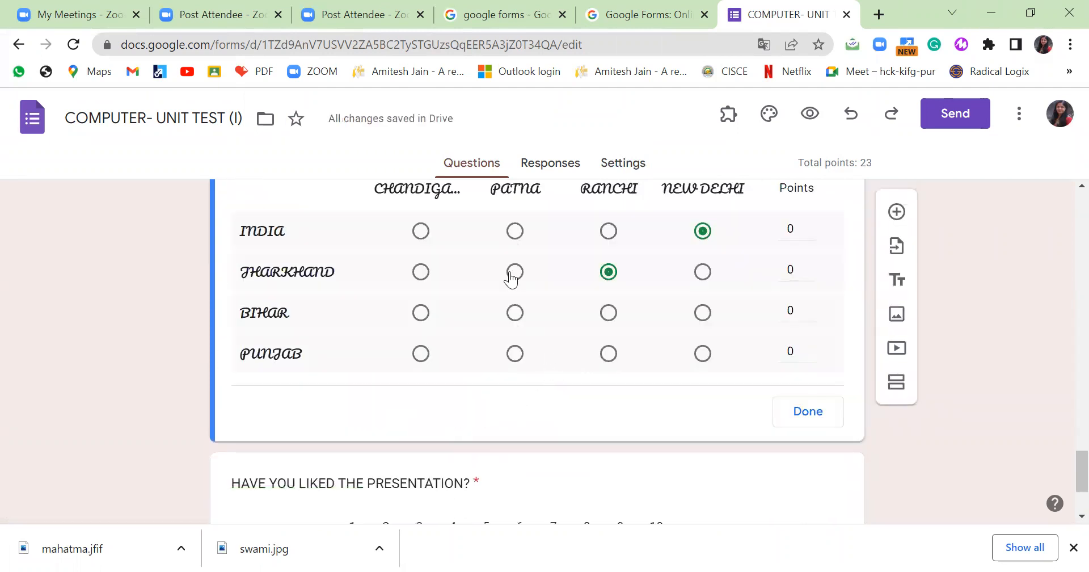
pyautogui.click(516, 313)
pyautogui.click(422, 357)
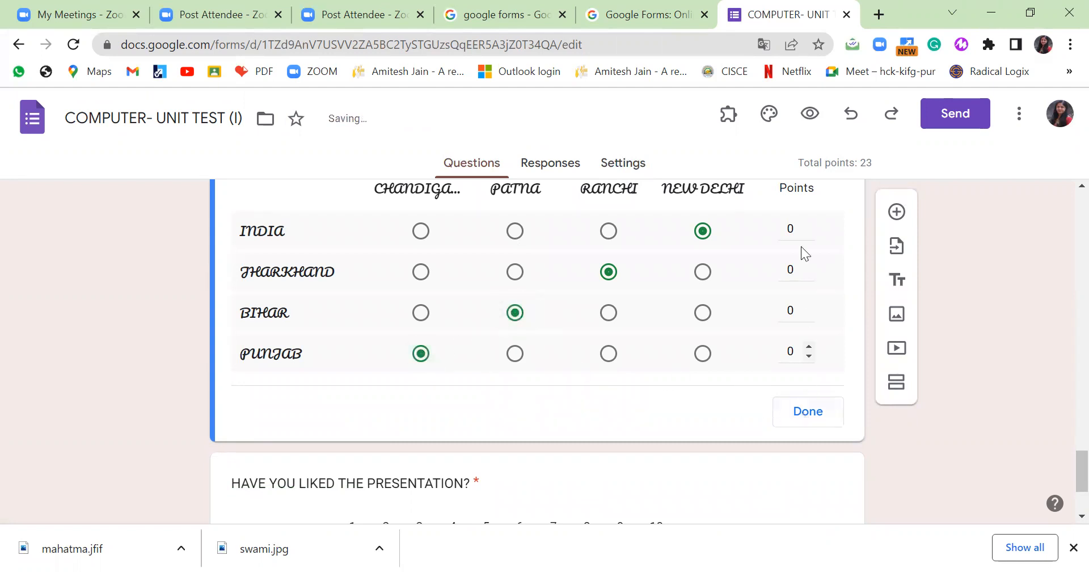
pyautogui.click(810, 224)
pyautogui.click(809, 266)
pyautogui.click(809, 306)
pyautogui.click(809, 347)
pyautogui.click(818, 420)
# Give the presentation rating linear-scale question 2 points.
pyautogui.scroll(-7, 613, 394)
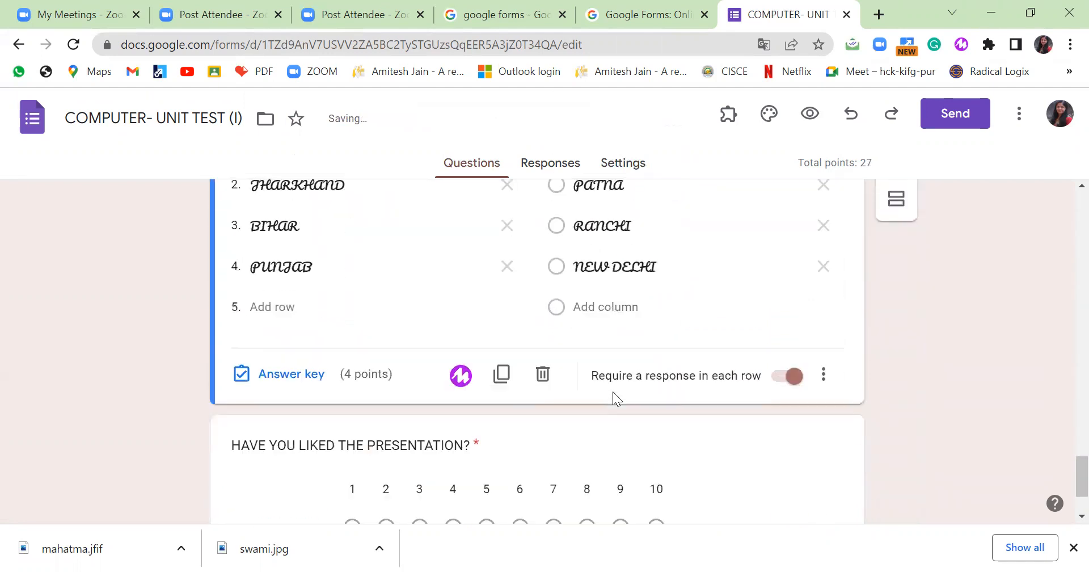
pyautogui.scroll(-1, 613, 388)
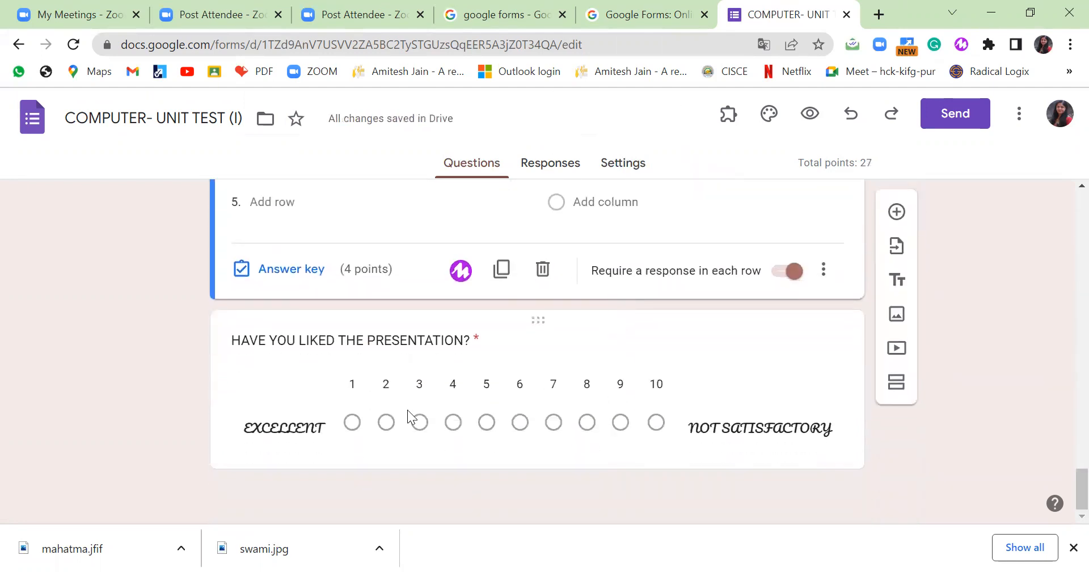
pyautogui.click(453, 422)
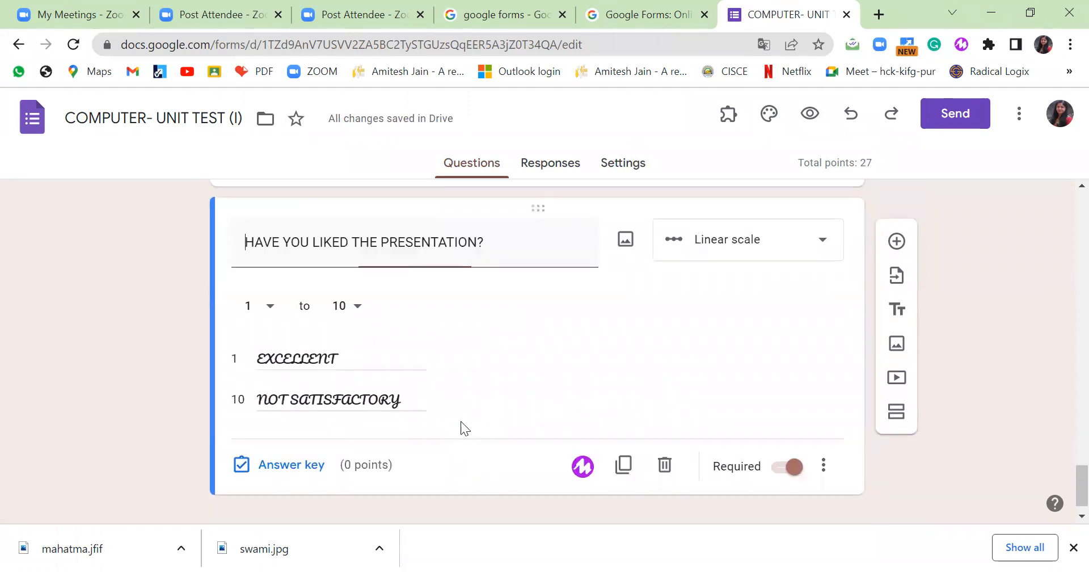
pyautogui.click(280, 448)
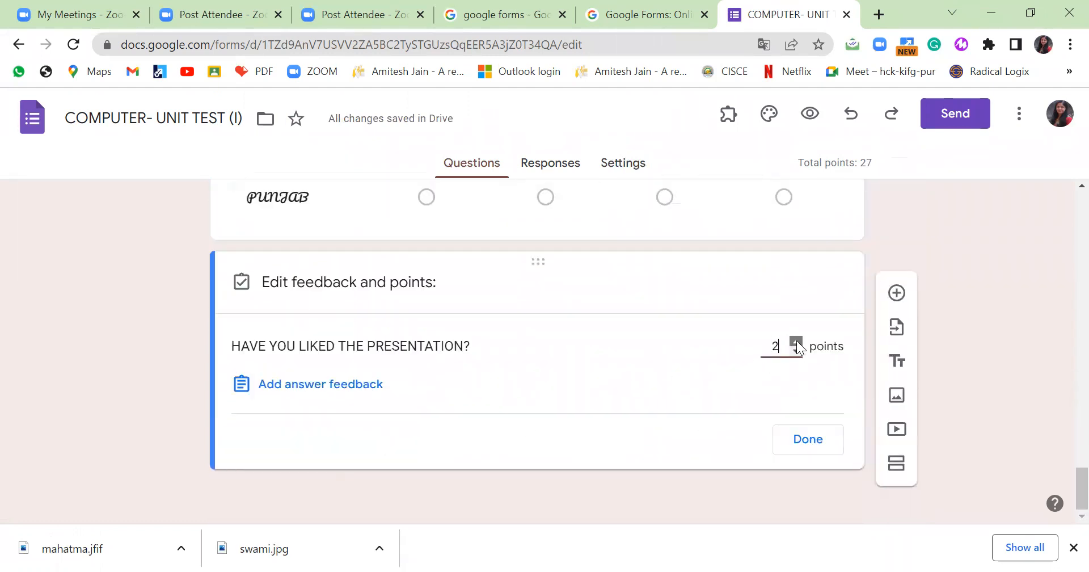
pyautogui.click(809, 439)
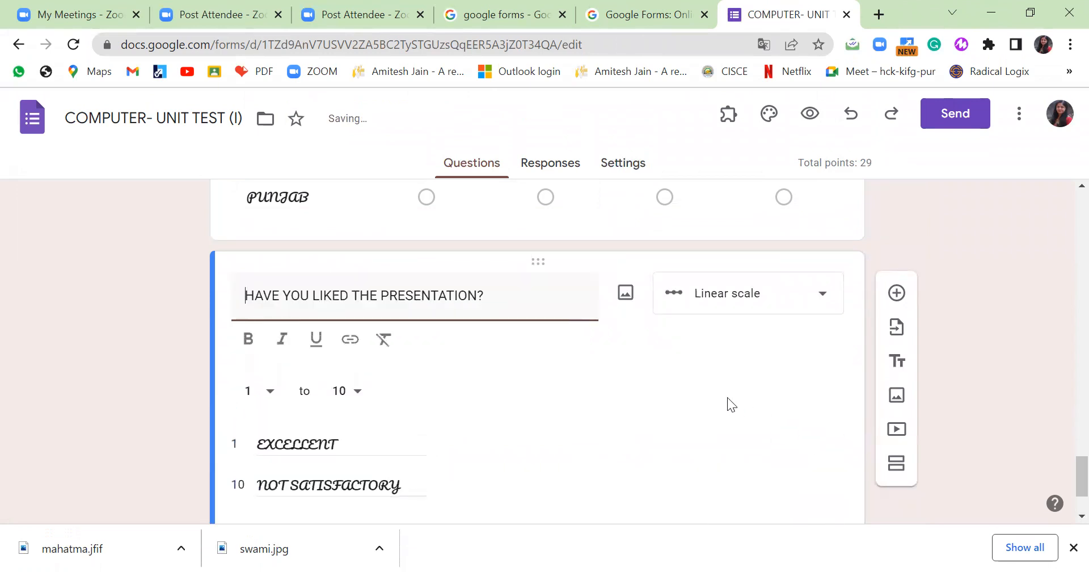
pyautogui.scroll(6, 728, 398)
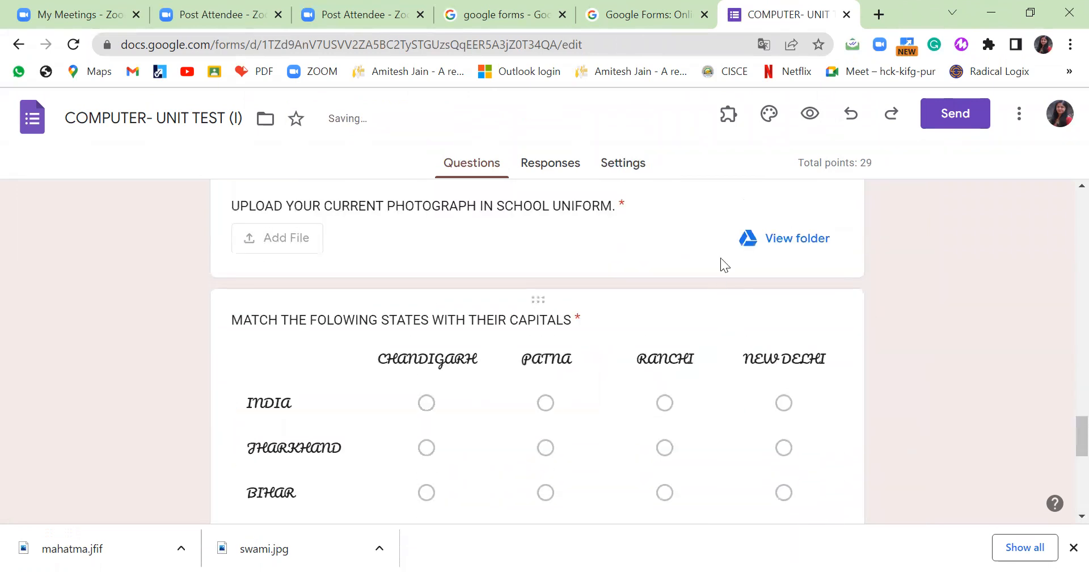
# Preview the quiz and enter the respondent's email address and roll number 1.
pyautogui.click(813, 116)
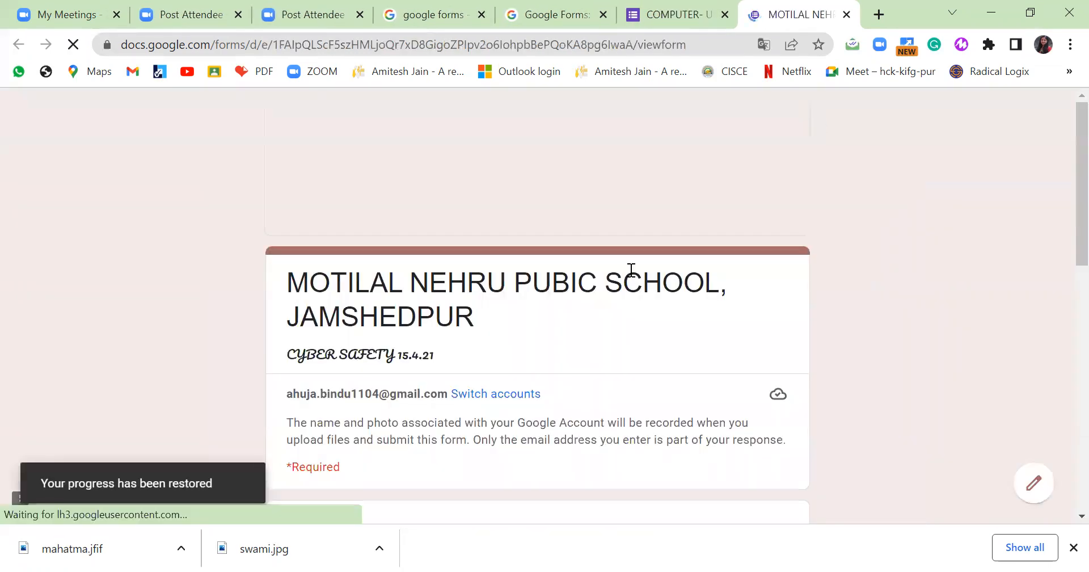
pyautogui.scroll(-6, 631, 270)
pyautogui.click(400, 236)
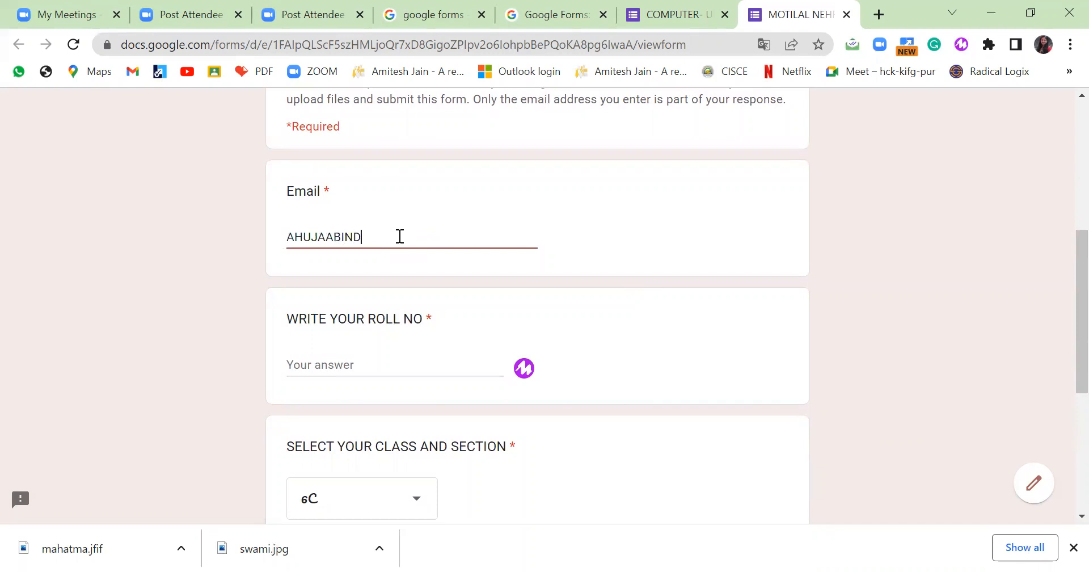
pyautogui.click(303, 364)
pyautogui.write('1')
# Choose class 6B, enter the student's name, and continue to the next page.
pyautogui.scroll(-1, 297, 409)
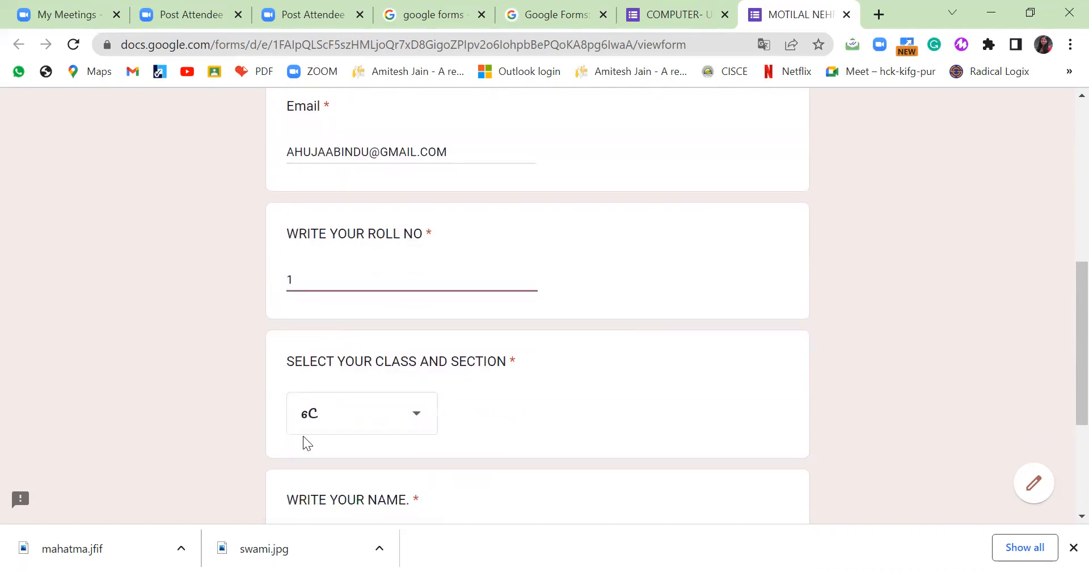
pyautogui.click(416, 423)
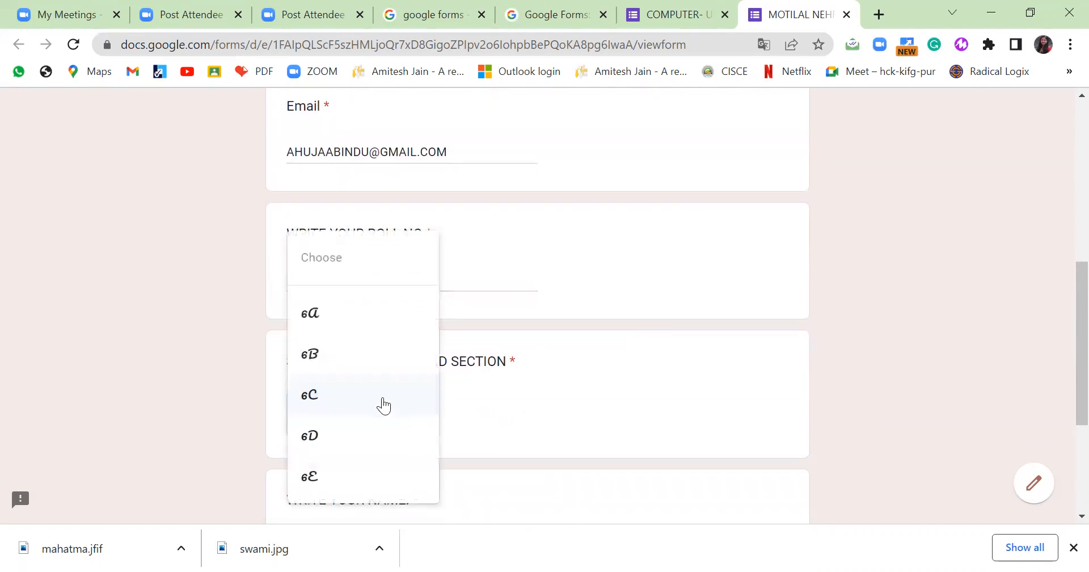
pyautogui.click(358, 360)
pyautogui.scroll(-2, 675, 463)
pyautogui.click(351, 375)
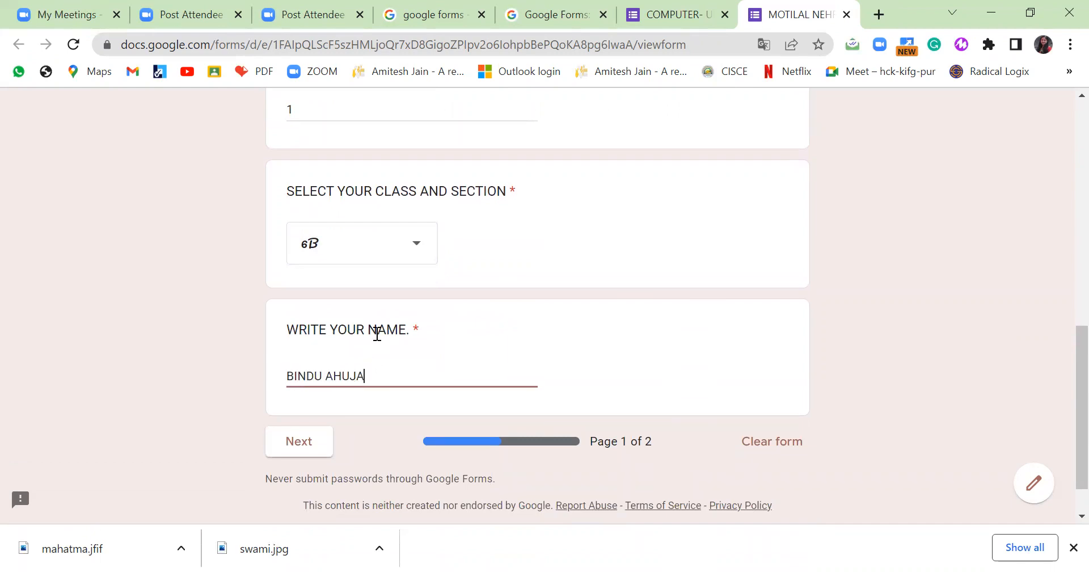
pyautogui.click(311, 441)
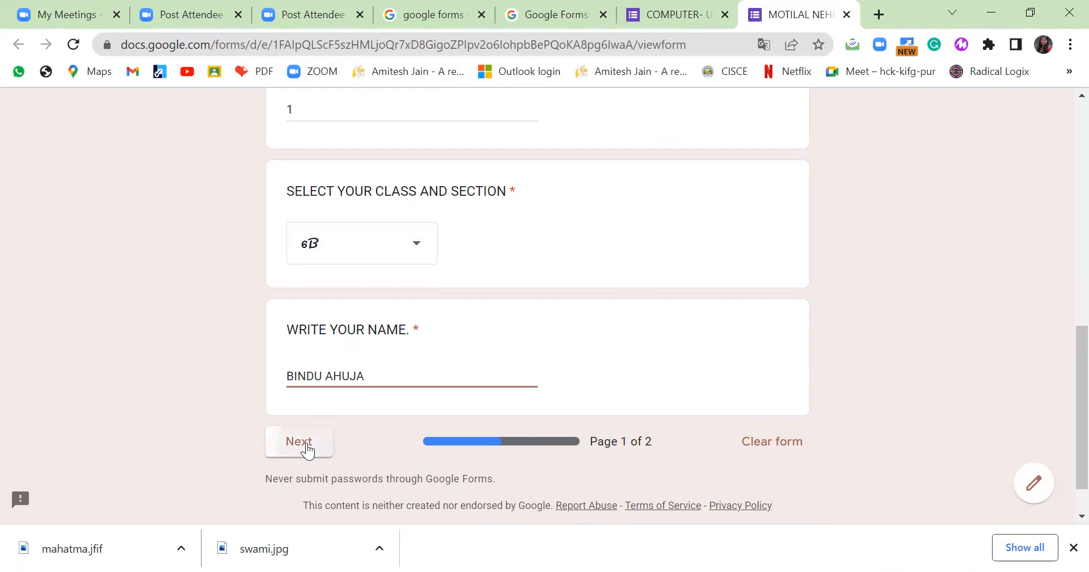
# Answer the sharing question with DISAGREE.
pyautogui.scroll(-6, 451, 359)
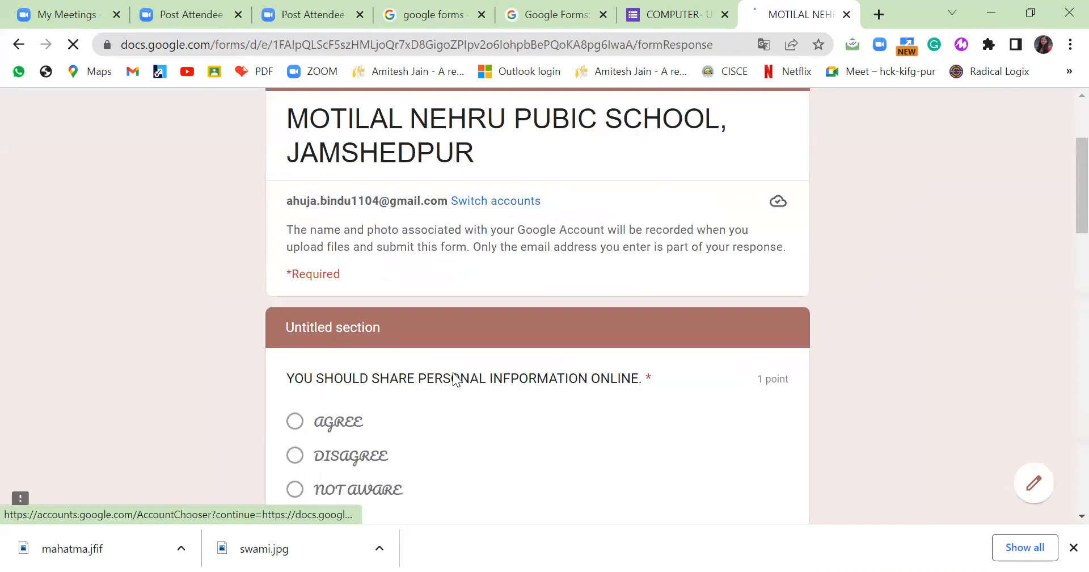
pyautogui.click(364, 315)
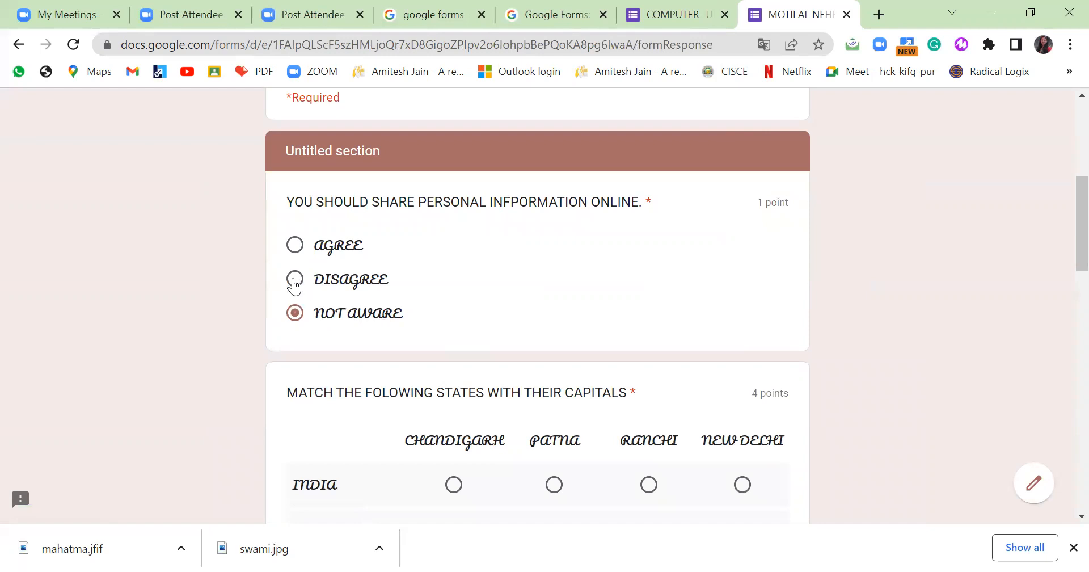
pyautogui.click(298, 248)
pyautogui.click(295, 281)
# Match the grid rows: INDIA–CHANDIGARH, JHARKHAND–PATNA, BIHAR–RANCHI.
pyautogui.scroll(-3, 486, 347)
pyautogui.click(453, 313)
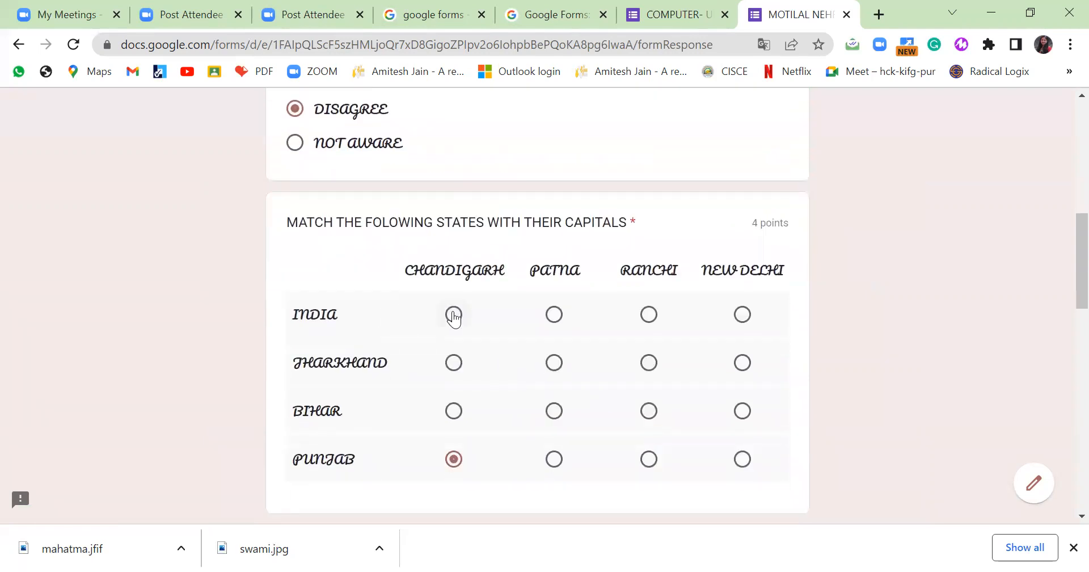
pyautogui.click(554, 363)
pyautogui.click(649, 411)
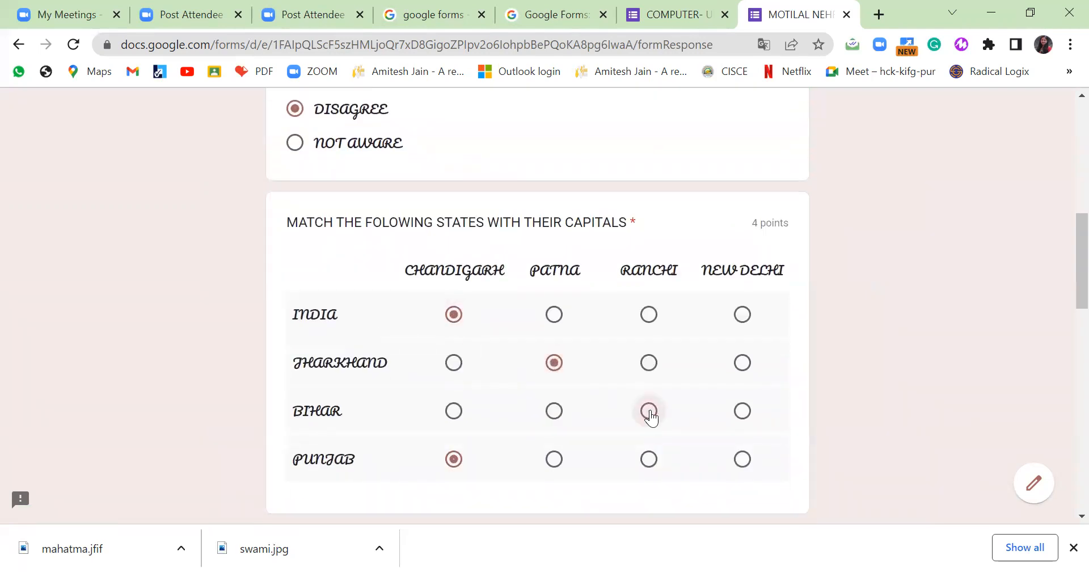
# Answer line harassment with AAAAAAAAA, then start adding a file for the photograph question.
pyautogui.scroll(-3, 553, 462)
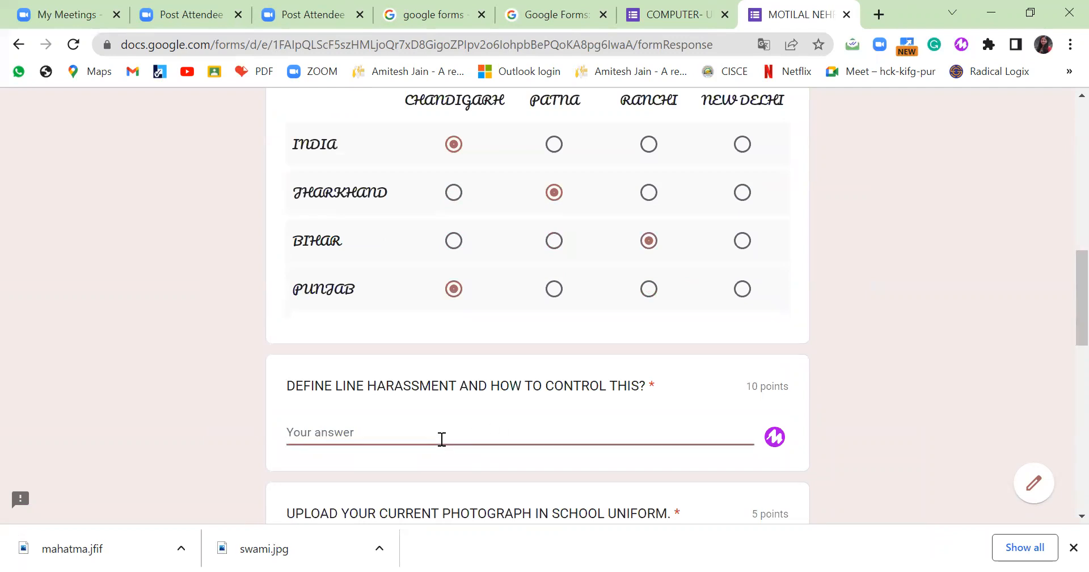
pyautogui.write('AAAAAAAAA')
pyautogui.scroll(-4, 442, 440)
pyautogui.click(344, 299)
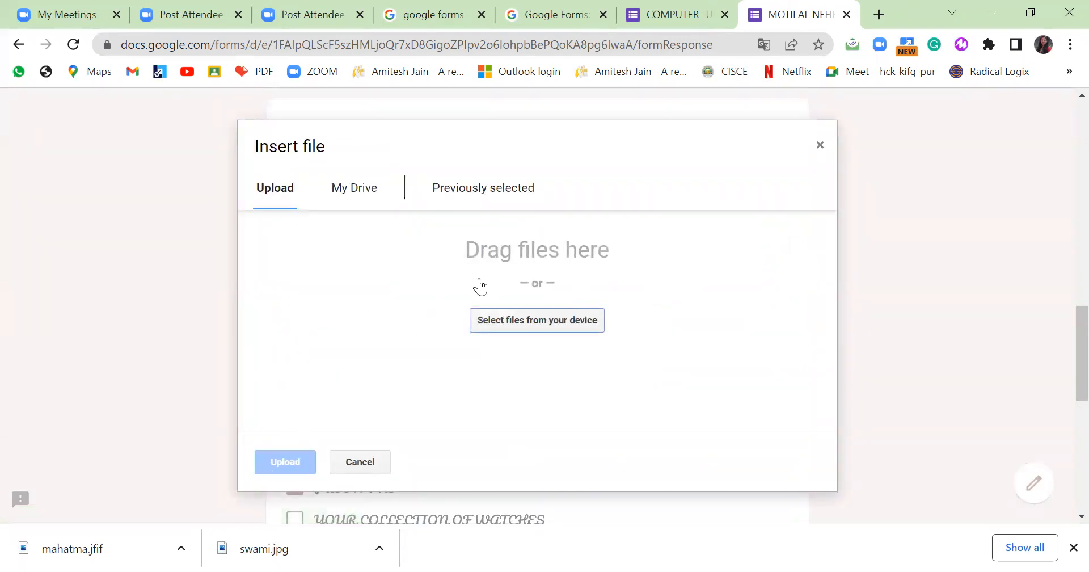
# Upload the swami image file for the photograph question.
pyautogui.click(552, 314)
pyautogui.click(212, 192)
pyautogui.click(402, 388)
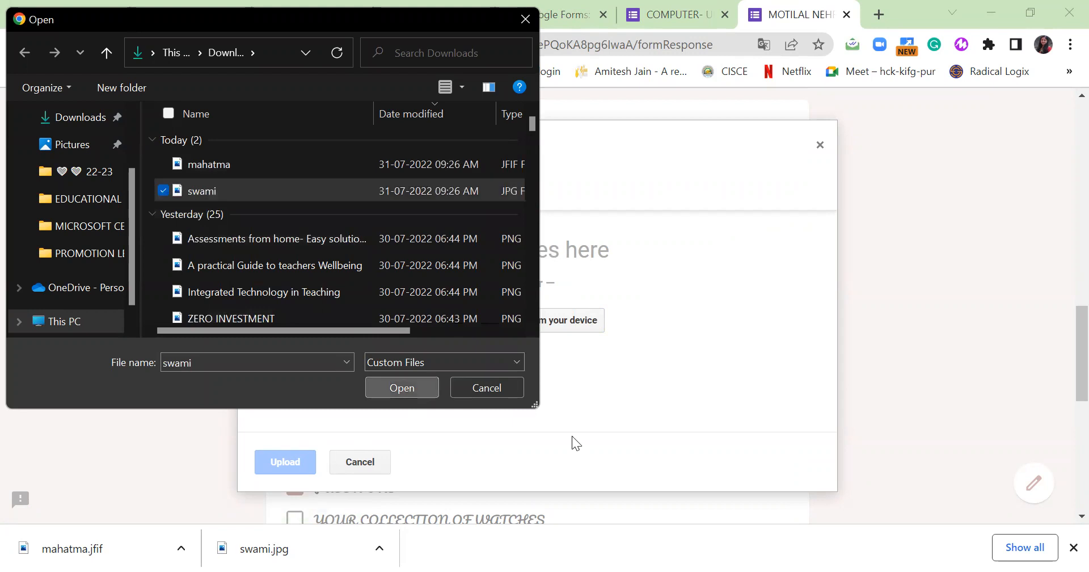
pyautogui.click(286, 462)
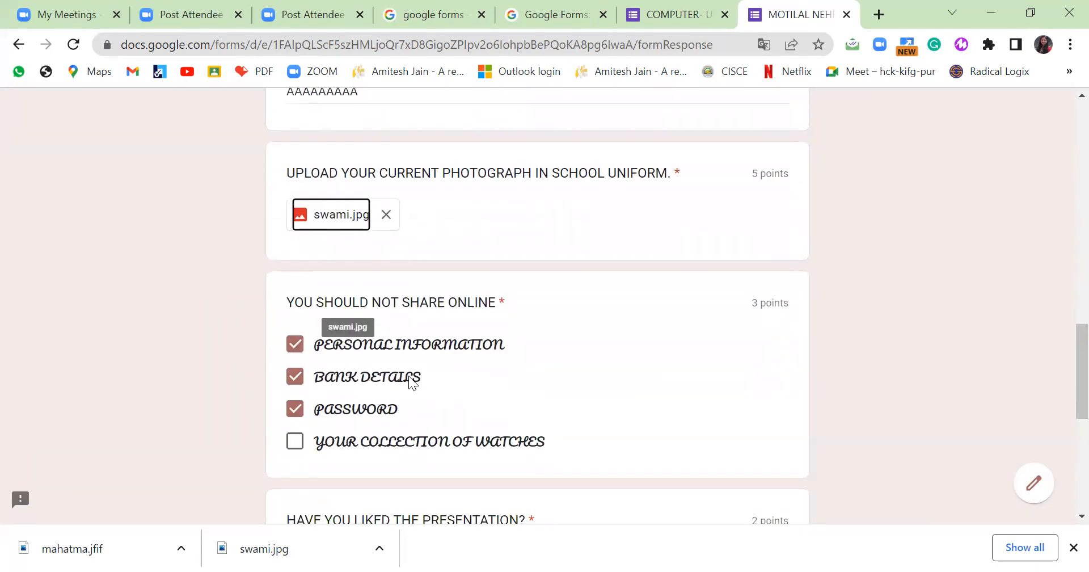
# Answer the cyber safety question with AAAAAAAAA and submit the quiz.
pyautogui.scroll(-5, 440, 412)
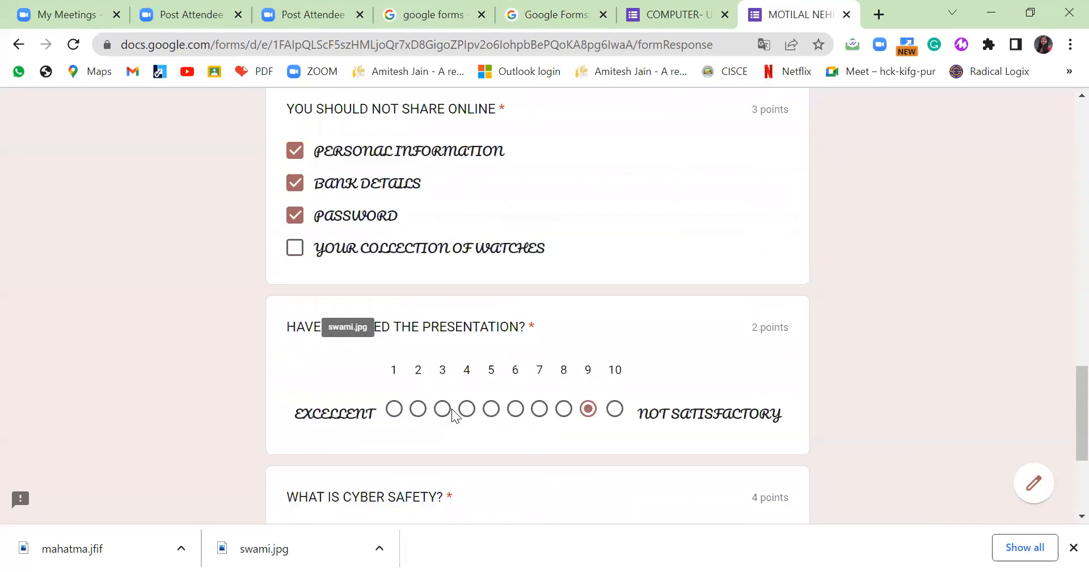
pyautogui.scroll(-2, 565, 369)
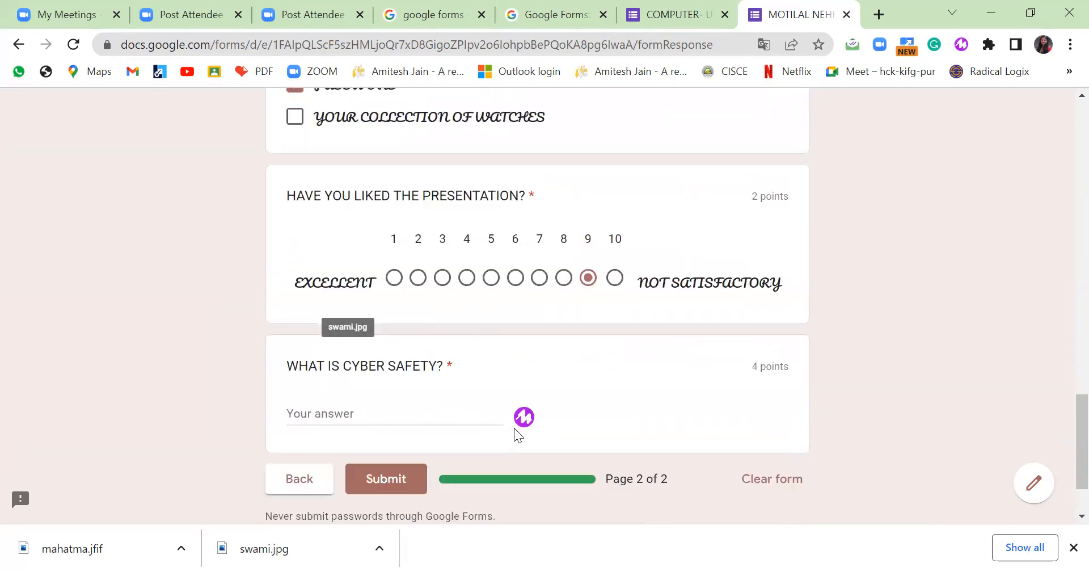
pyautogui.click(416, 396)
pyautogui.write('BNDIBNTRNTRKHMRTGHBIT')
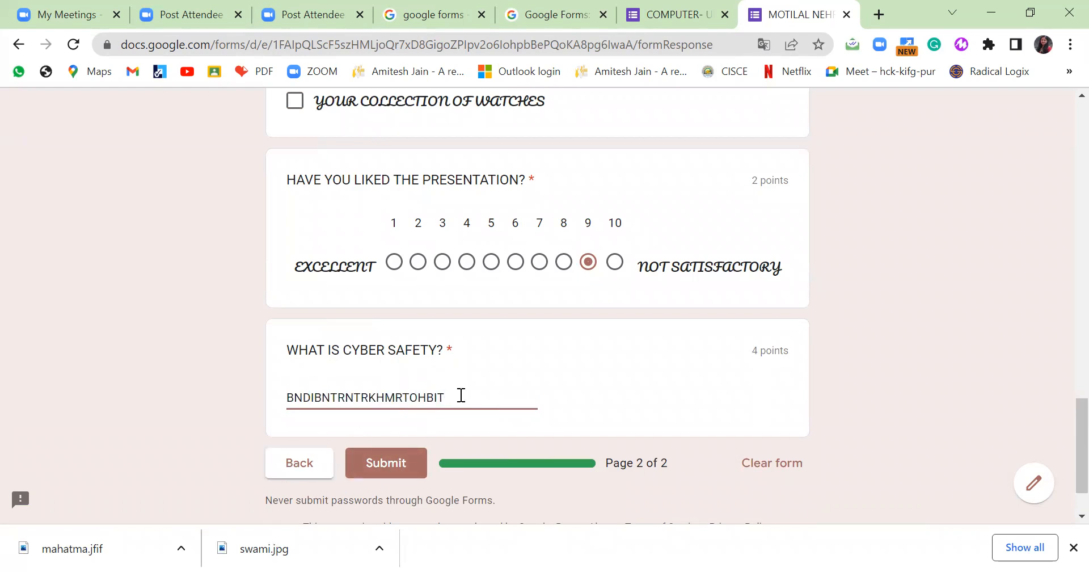
pyautogui.moveTo(462, 395); pyautogui.dragTo(207, 381)
pyautogui.write('AAAAAAAAA')
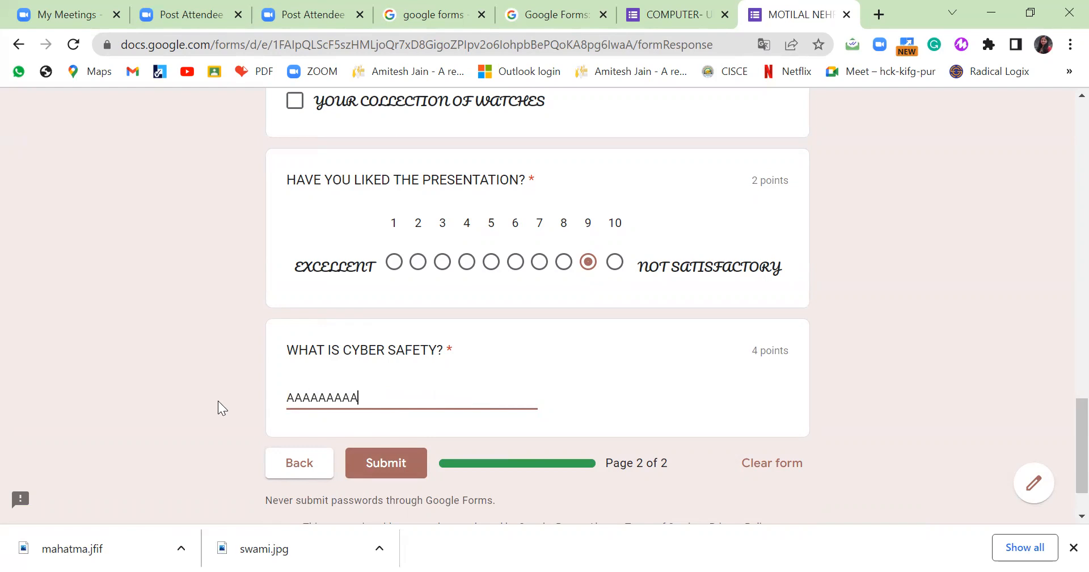
pyautogui.click(381, 467)
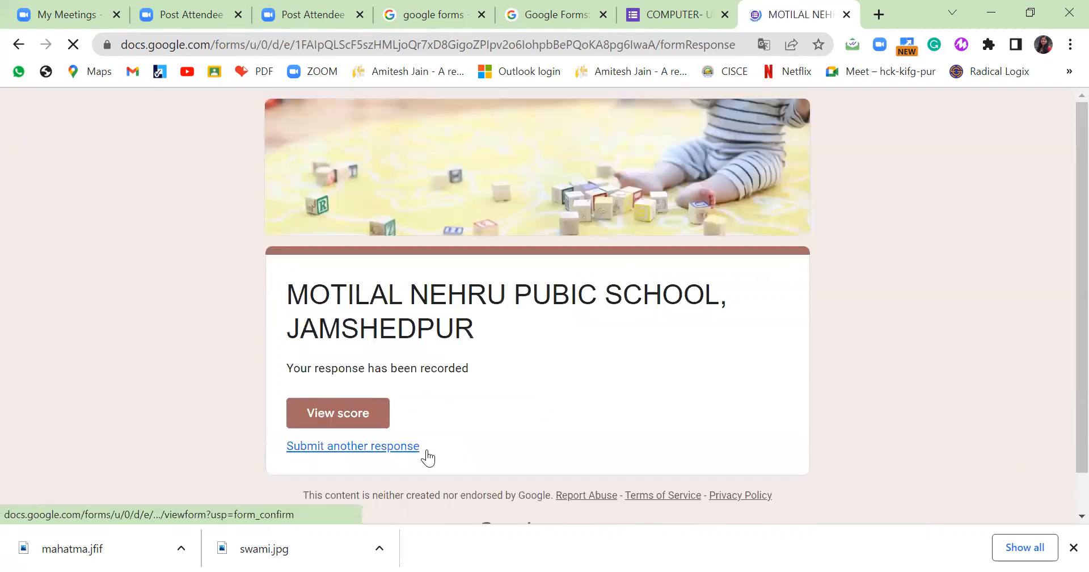
# Review the 9/29 score's graded answers, then return to the response-recorded tab.
pyautogui.scroll(-1, 460, 335)
pyautogui.click(361, 380)
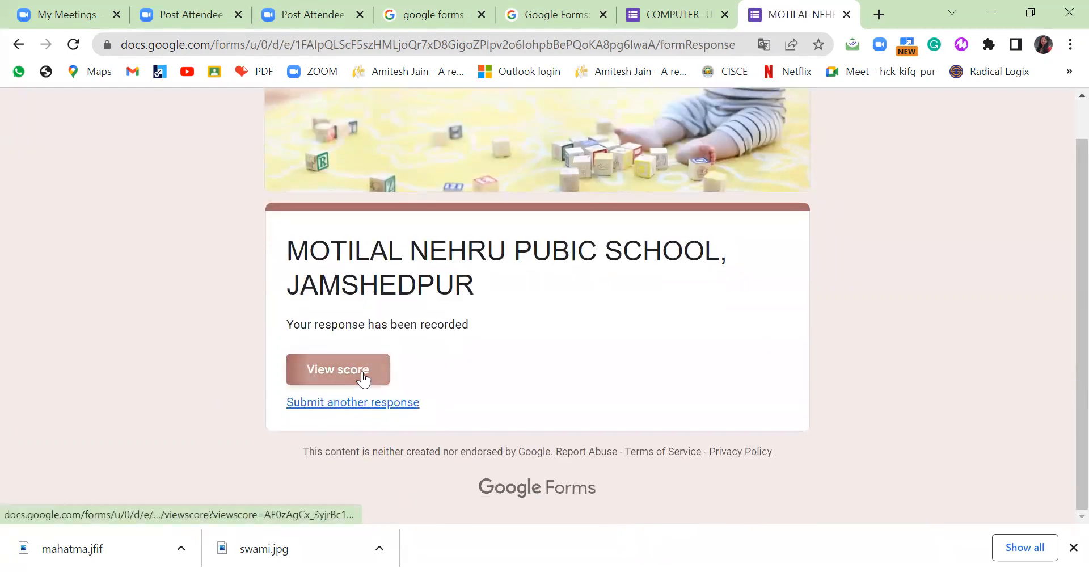
pyautogui.scroll(-4, 649, 237)
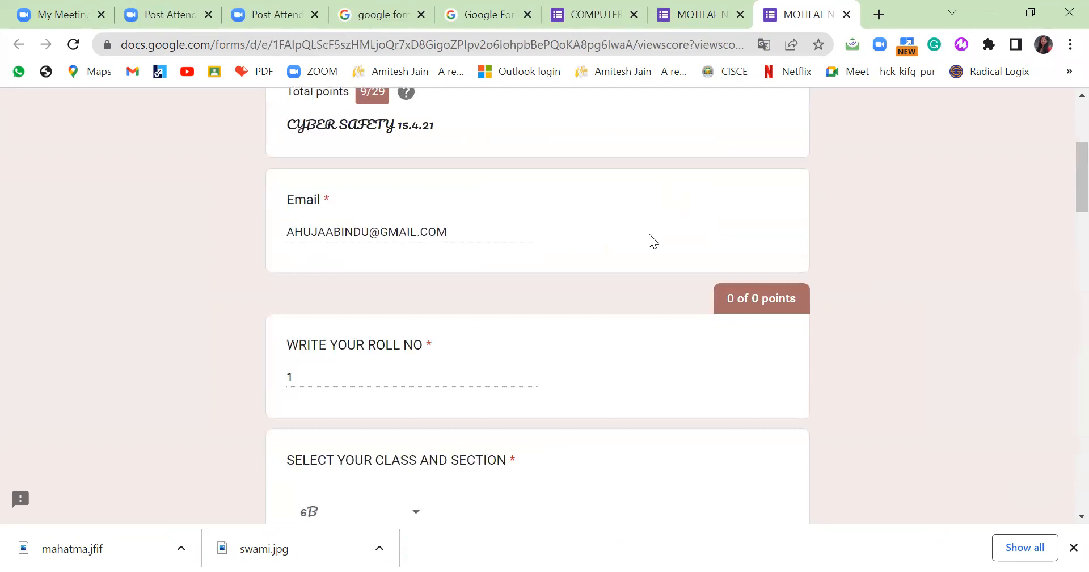
pyautogui.scroll(-6, 636, 265)
pyautogui.scroll(-1, 611, 203)
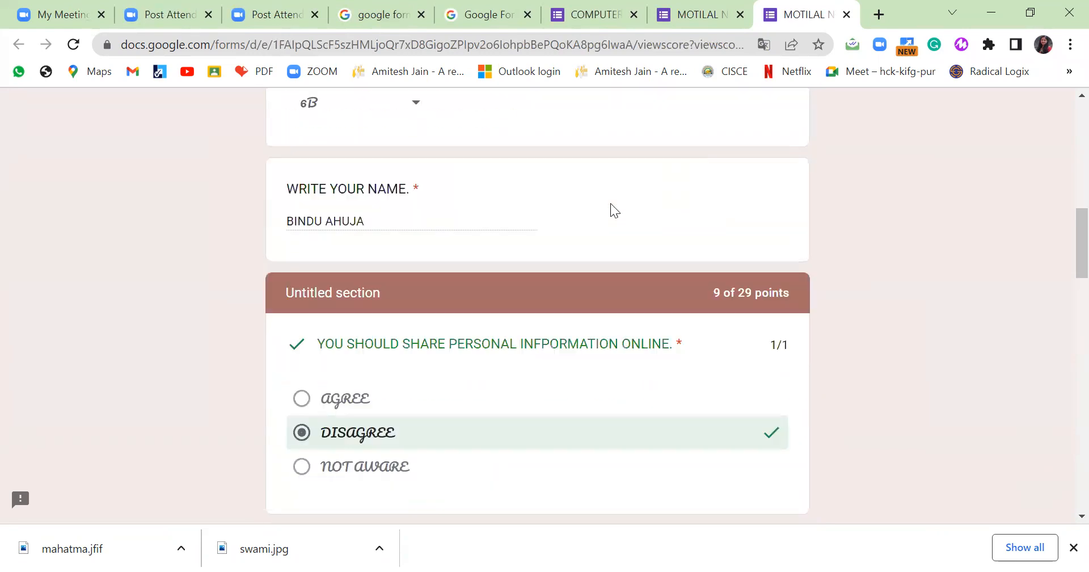
pyautogui.scroll(7, 613, 194)
pyautogui.scroll(-6, 614, 196)
pyautogui.scroll(-3, 614, 196)
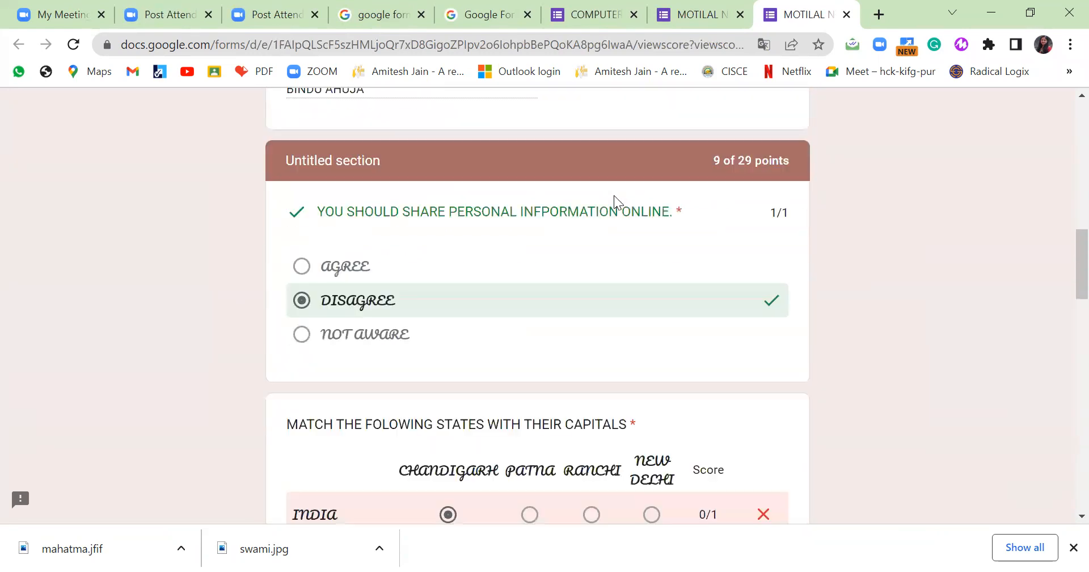
pyautogui.scroll(-1, 615, 195)
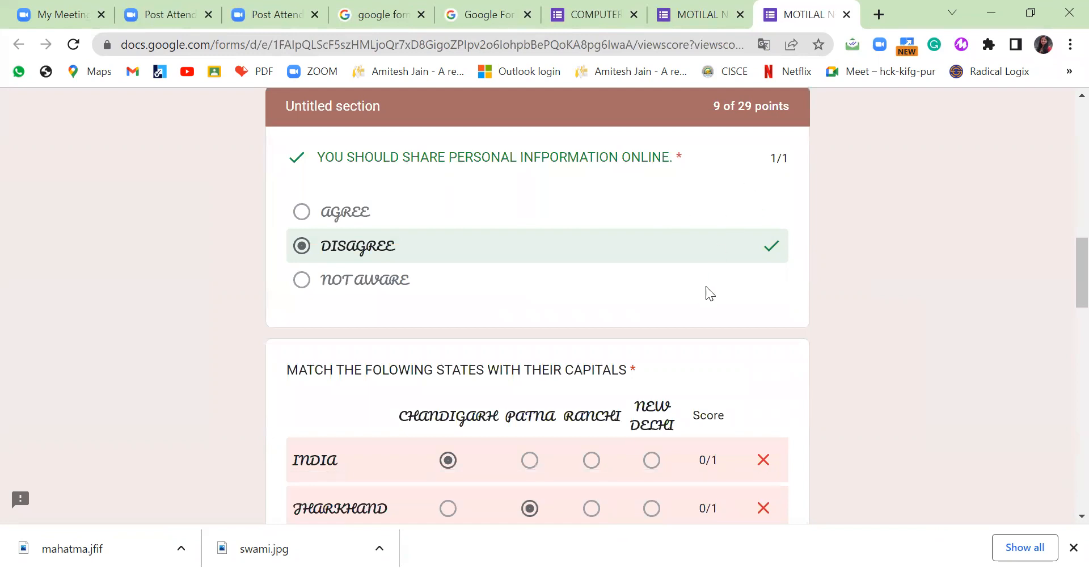
pyautogui.scroll(-3, 706, 286)
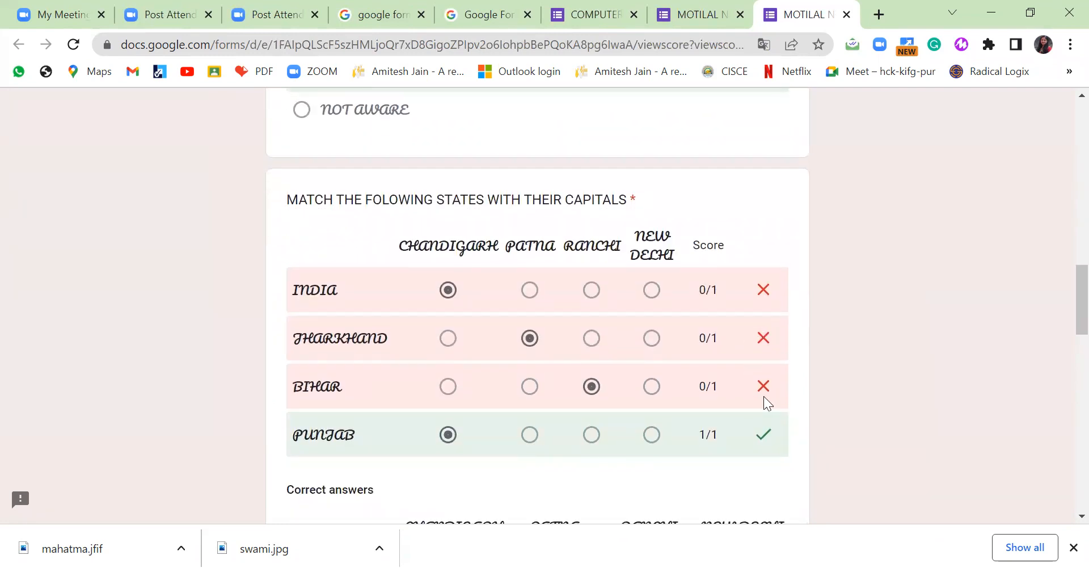
pyautogui.scroll(-2, 764, 396)
pyautogui.scroll(-3, 761, 368)
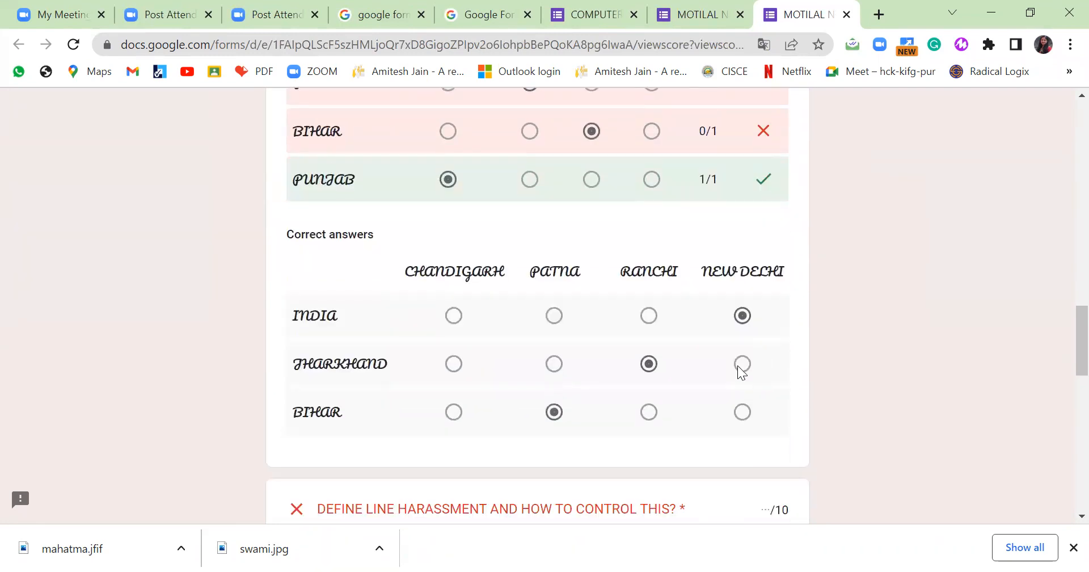
pyautogui.scroll(-2, 738, 366)
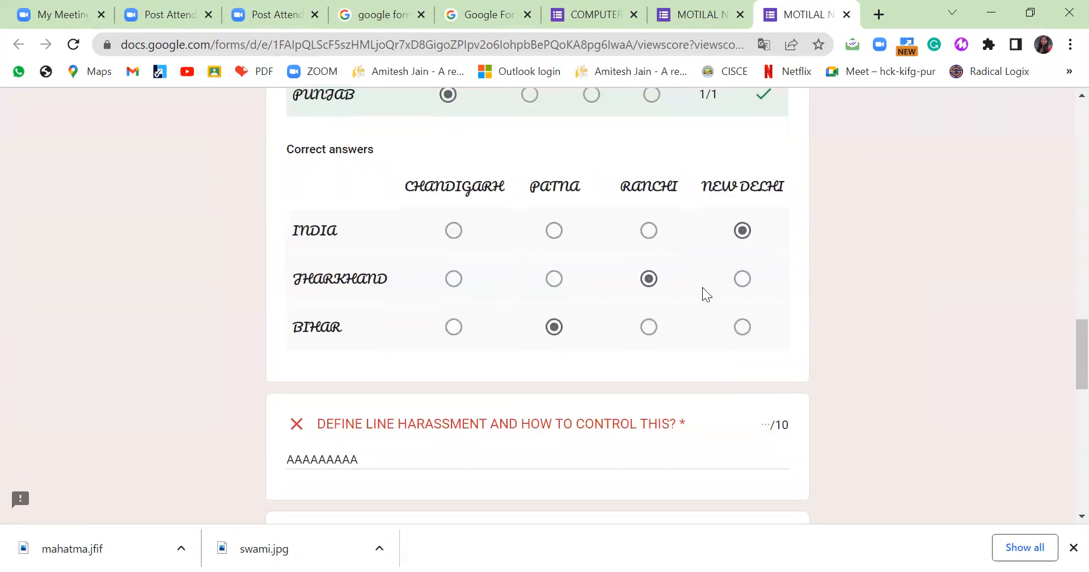
pyautogui.scroll(-3, 698, 289)
pyautogui.scroll(-3, 670, 341)
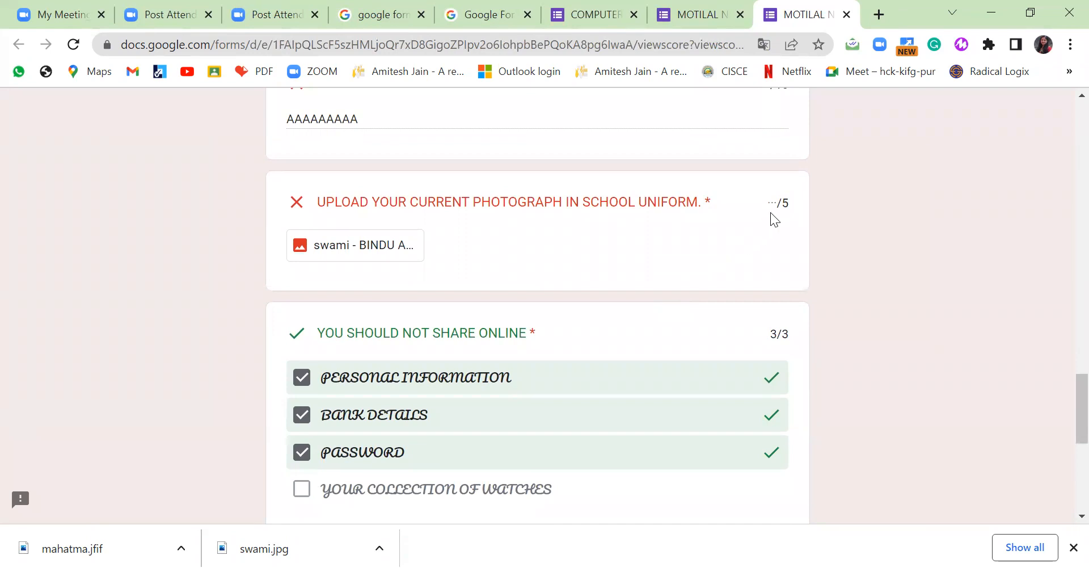
pyautogui.scroll(-3, 648, 372)
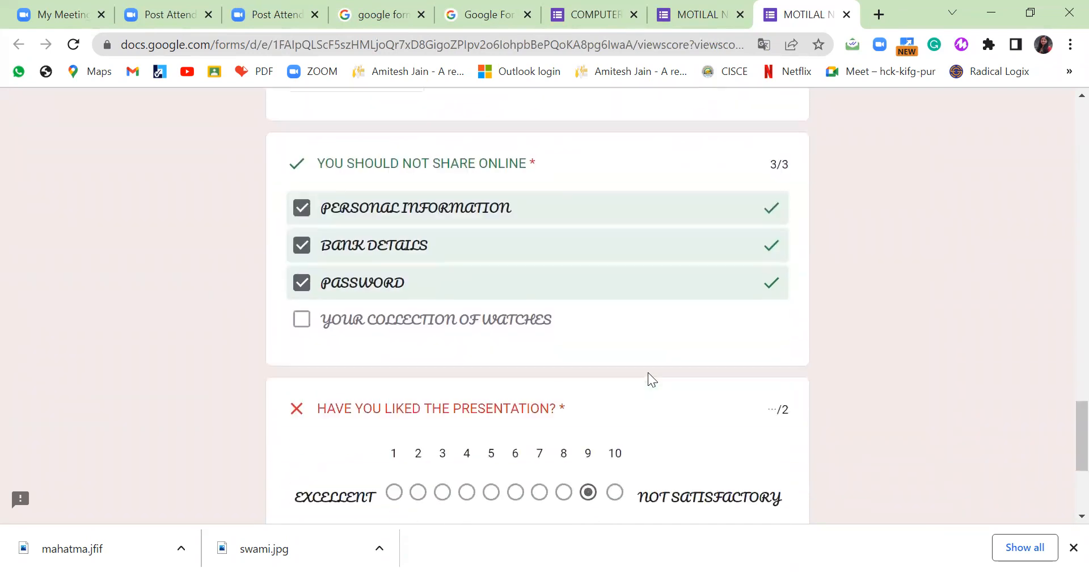
pyautogui.scroll(-3, 648, 374)
pyautogui.scroll(-2, 651, 375)
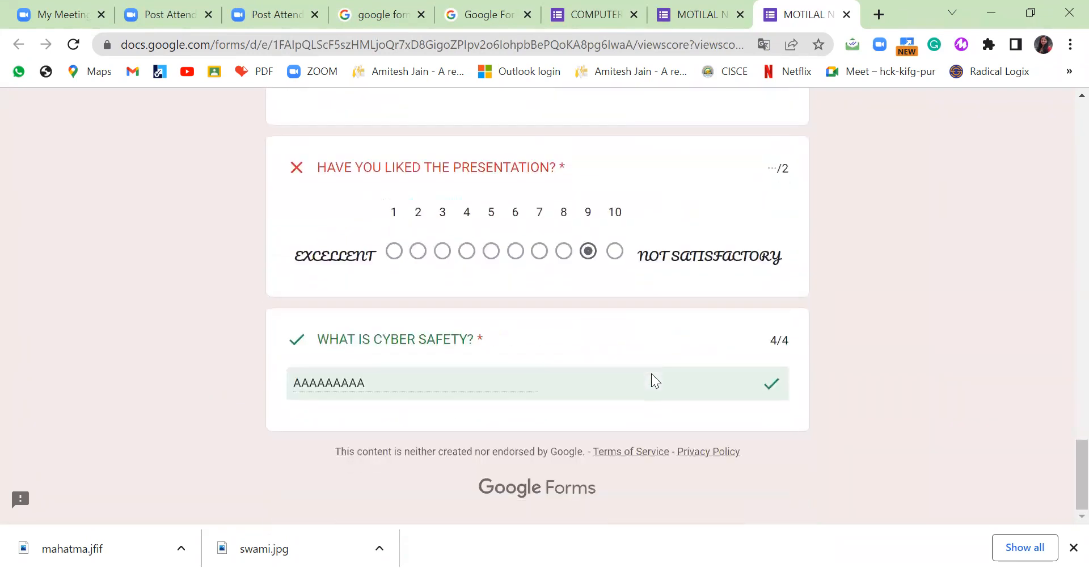
pyautogui.click(707, 14)
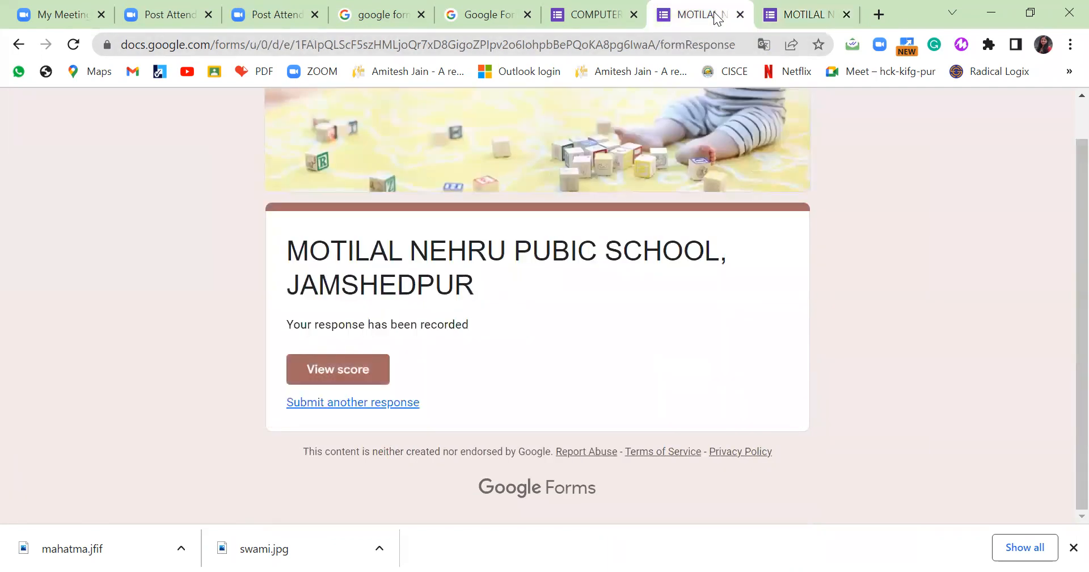
# Open the quiz's Responses and show the single response individually.
pyautogui.click(569, 12)
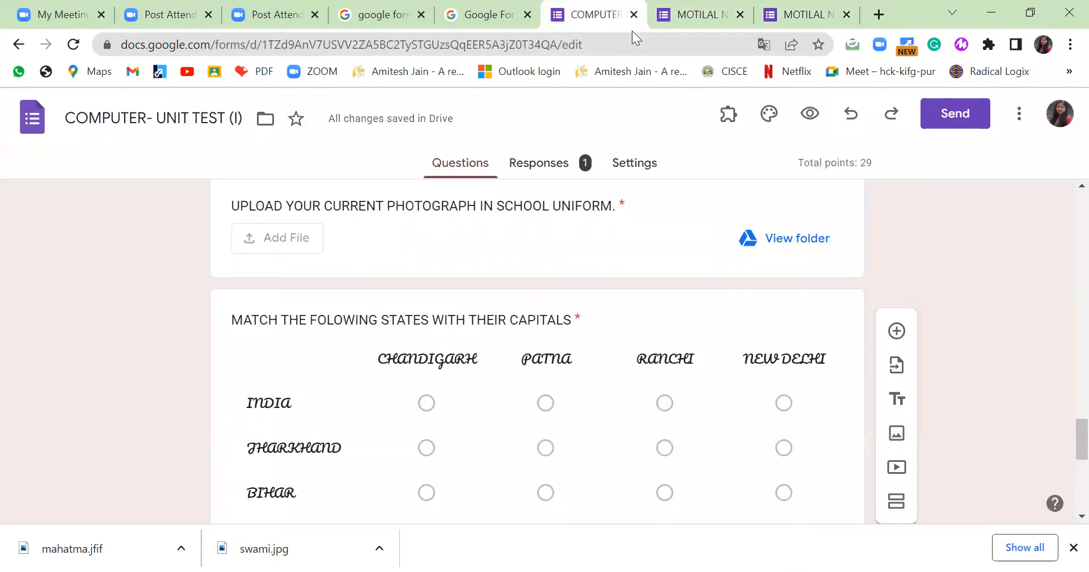
pyautogui.click(546, 163)
pyautogui.scroll(-2, 610, 306)
pyautogui.scroll(1, 562, 231)
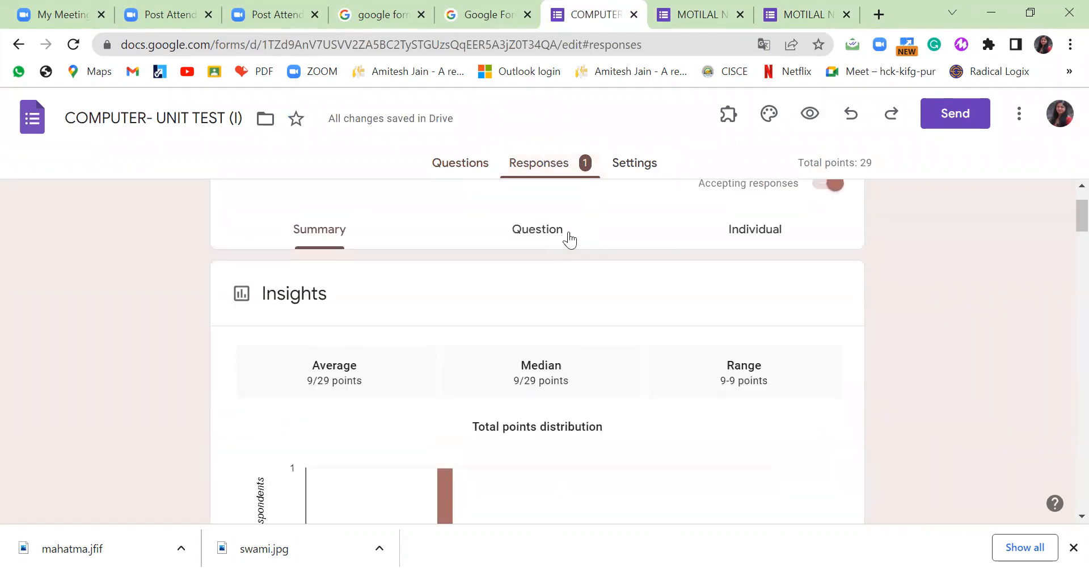
pyautogui.click(751, 239)
# Give the line harassment answer 10 points.
pyautogui.scroll(-10, 694, 344)
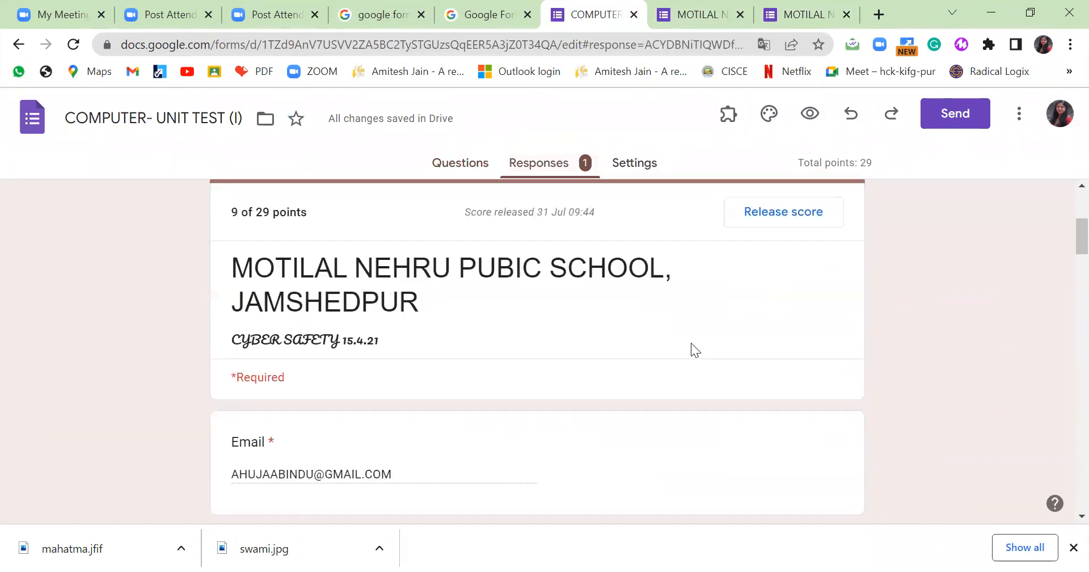
pyautogui.scroll(-7, 694, 346)
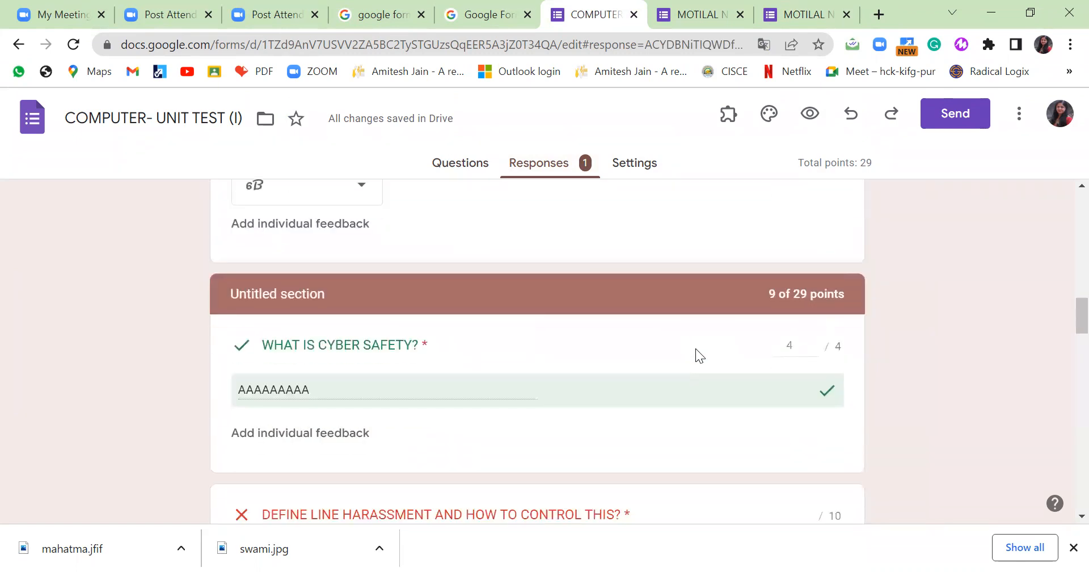
pyautogui.scroll(-4, 719, 357)
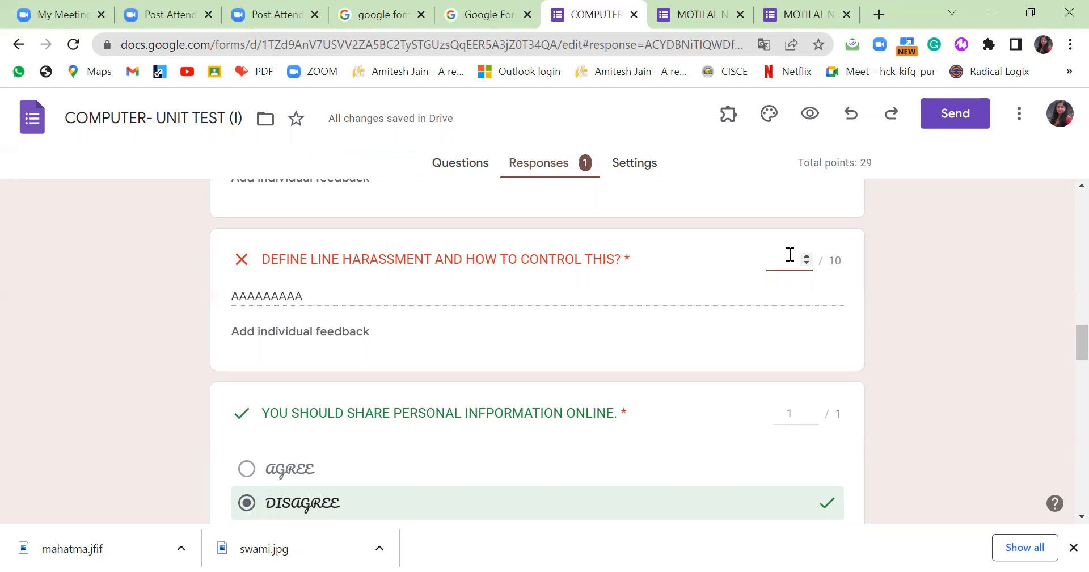
pyautogui.write('0')
pyautogui.click(997, 282)
# Score the presentation-rating answer and save, raising the response to 25 of 29.
pyautogui.scroll(-5, 929, 320)
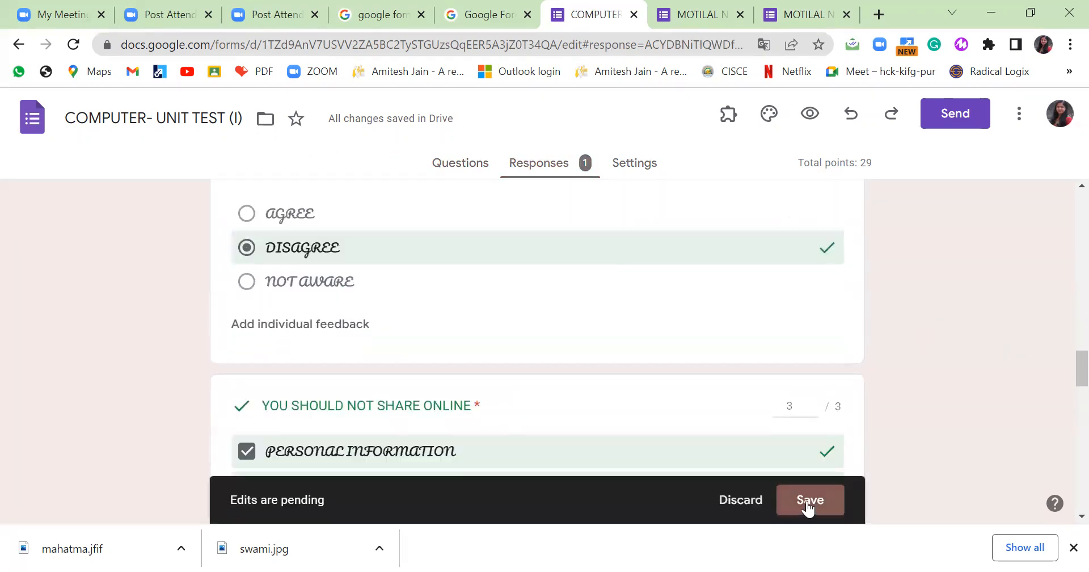
pyautogui.scroll(-8, 803, 354)
pyautogui.scroll(2, 783, 294)
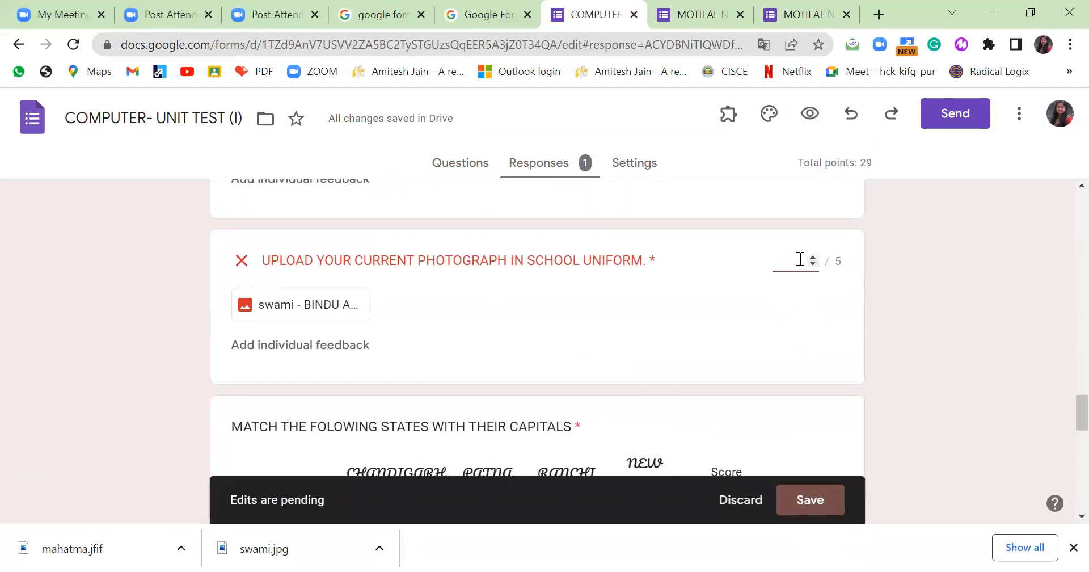
pyautogui.scroll(-10, 823, 272)
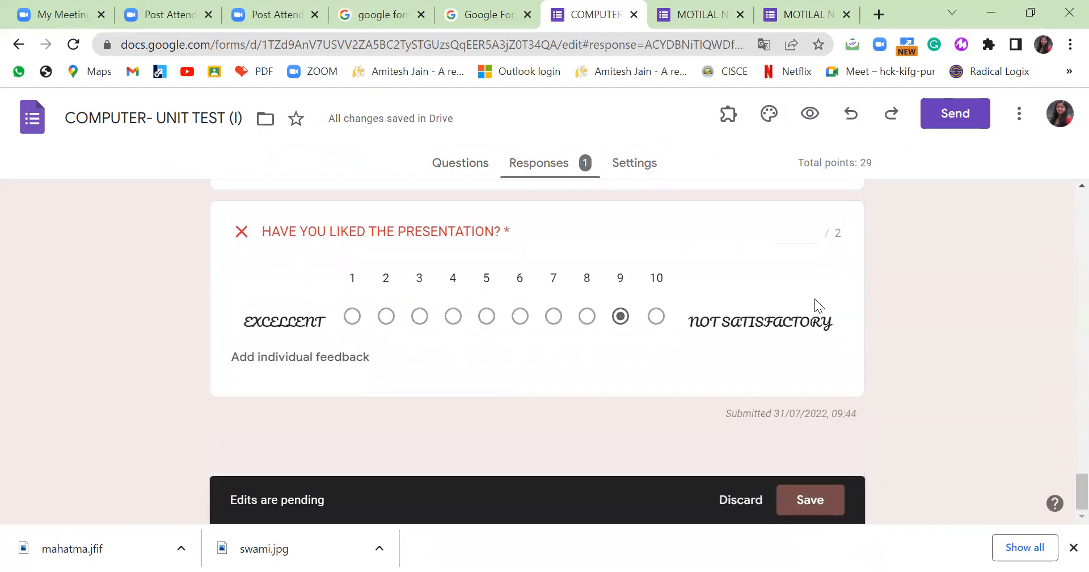
pyautogui.click(789, 227)
pyautogui.click(811, 499)
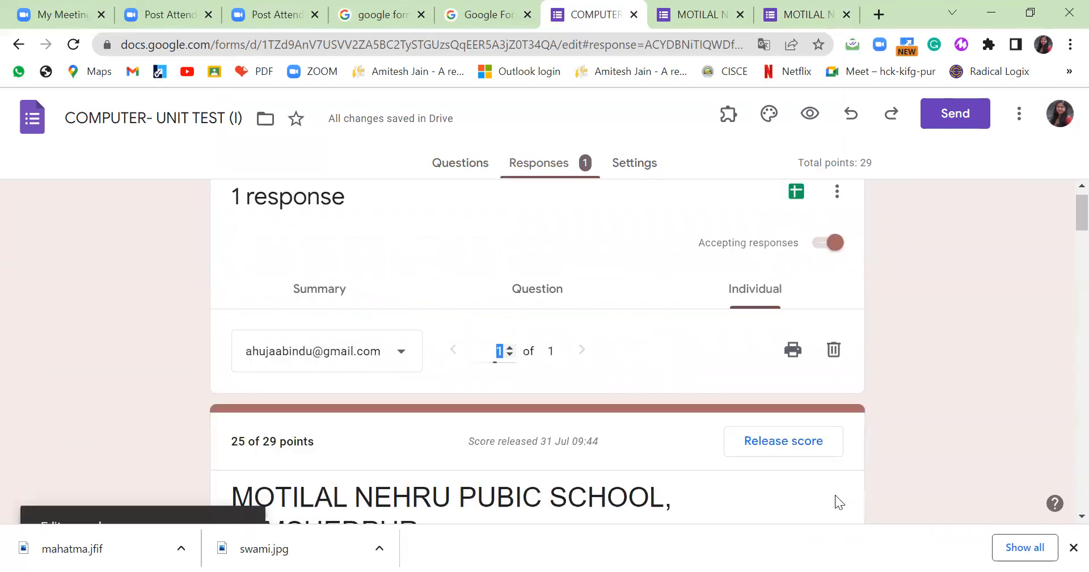
# Review the responses by question, then go back to the question editor.
pyautogui.click(555, 282)
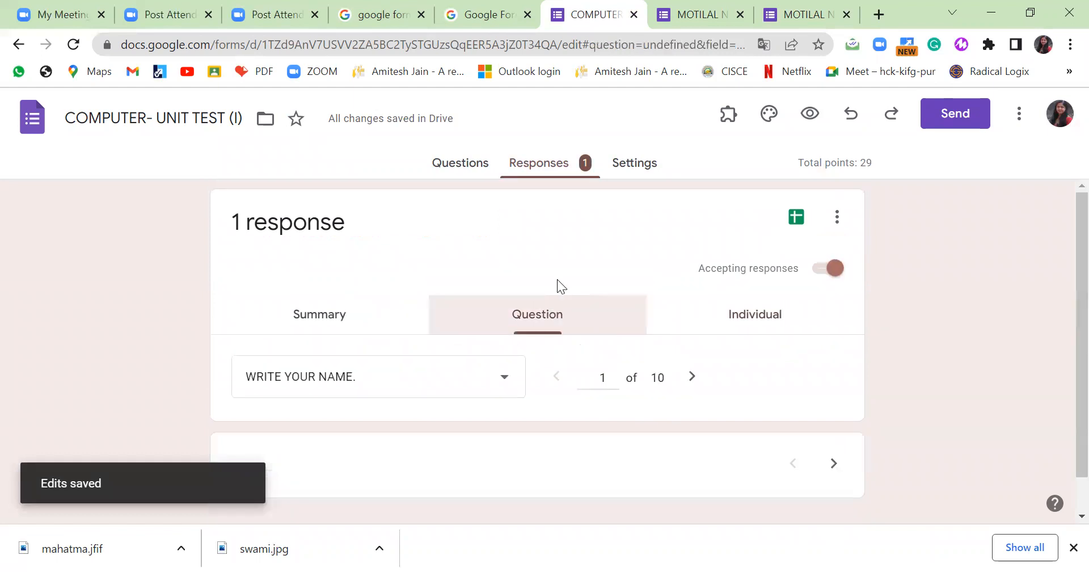
pyautogui.scroll(-3, 578, 302)
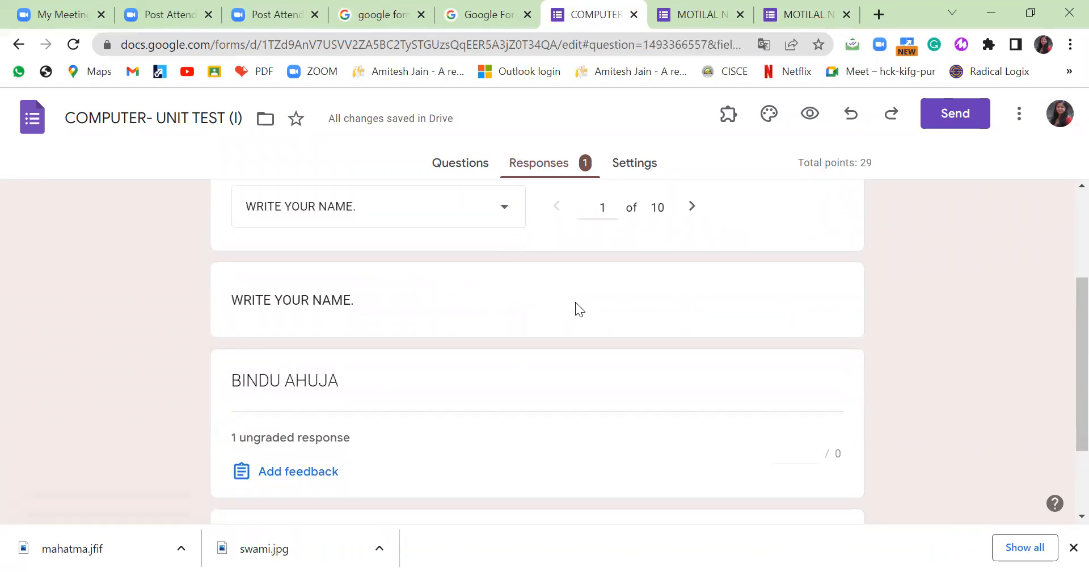
pyautogui.scroll(-2, 573, 307)
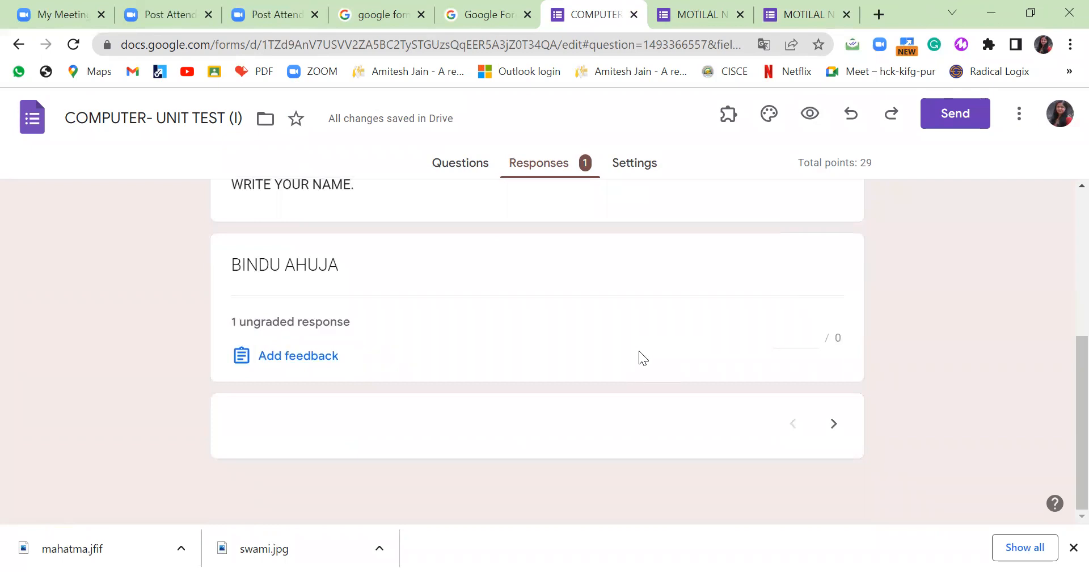
pyautogui.scroll(2, 613, 341)
pyautogui.click(483, 174)
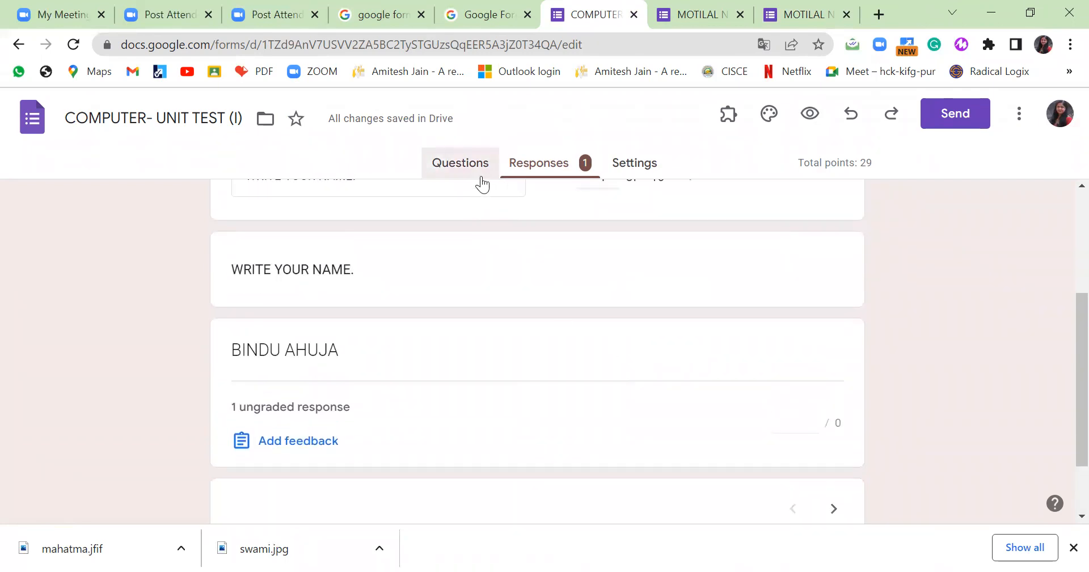
# Add a new question below the rating scale with the mahatma image attached.
pyautogui.scroll(-10, 637, 387)
pyautogui.scroll(-10, 645, 383)
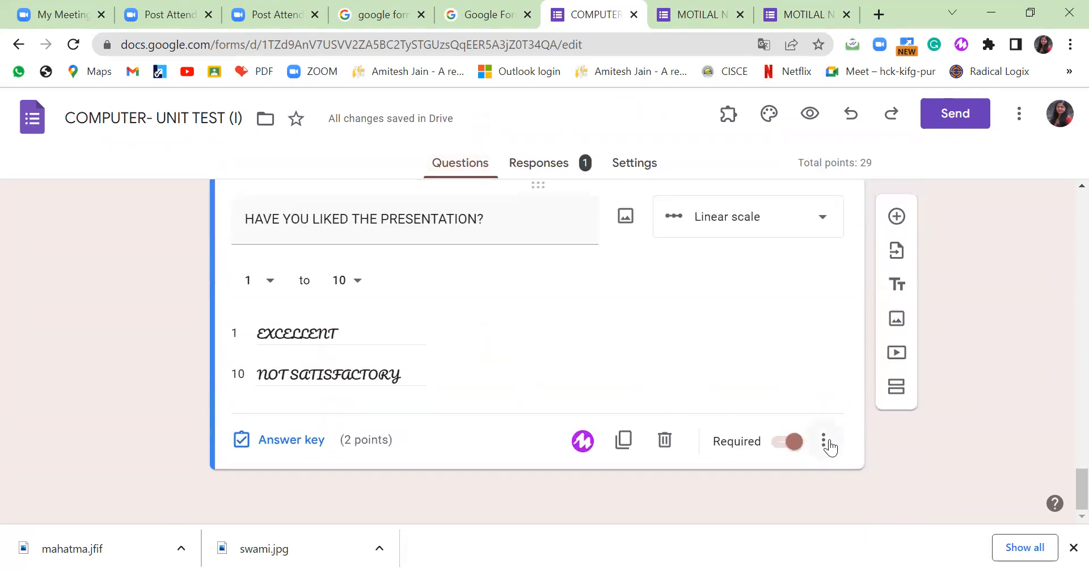
pyautogui.click(890, 219)
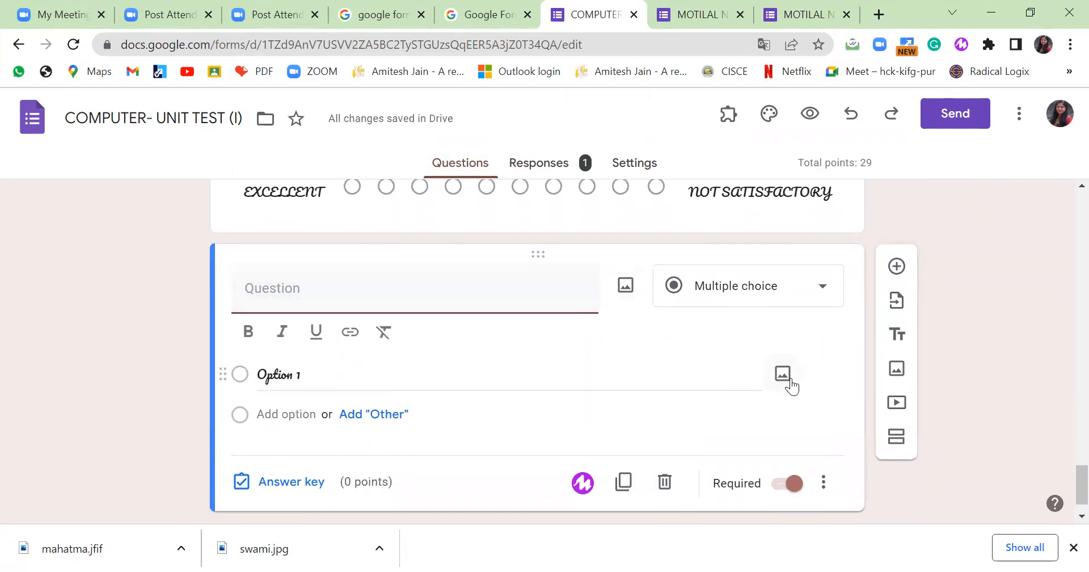
pyautogui.click(634, 287)
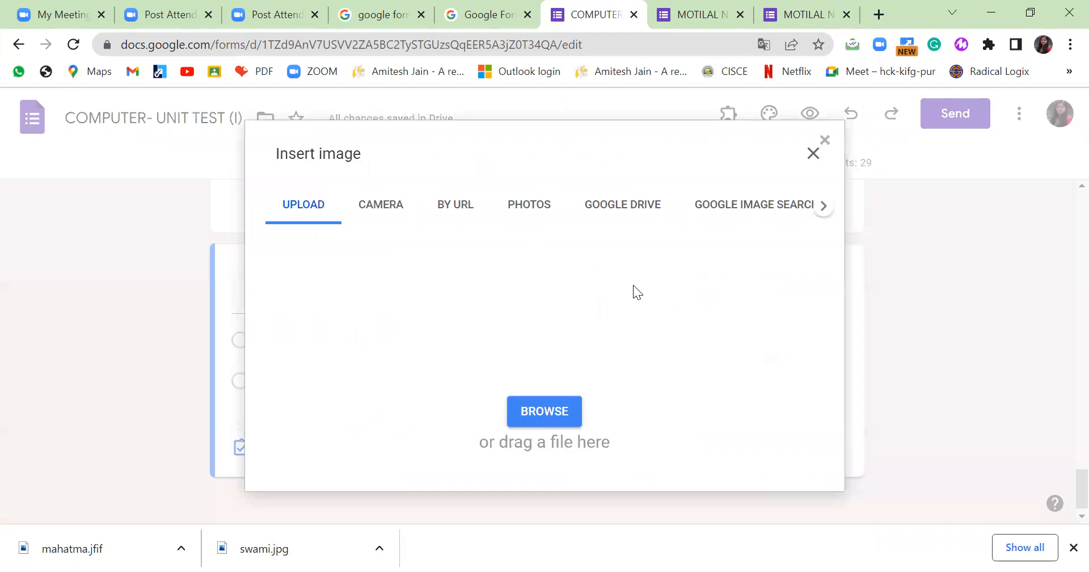
pyautogui.click(529, 411)
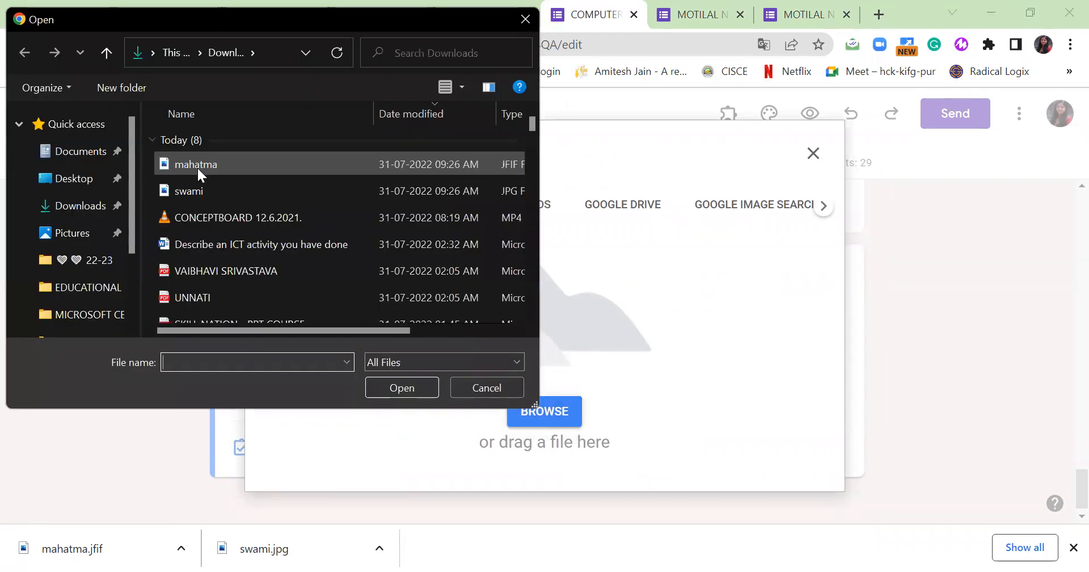
pyautogui.click(197, 165)
pyautogui.click(400, 386)
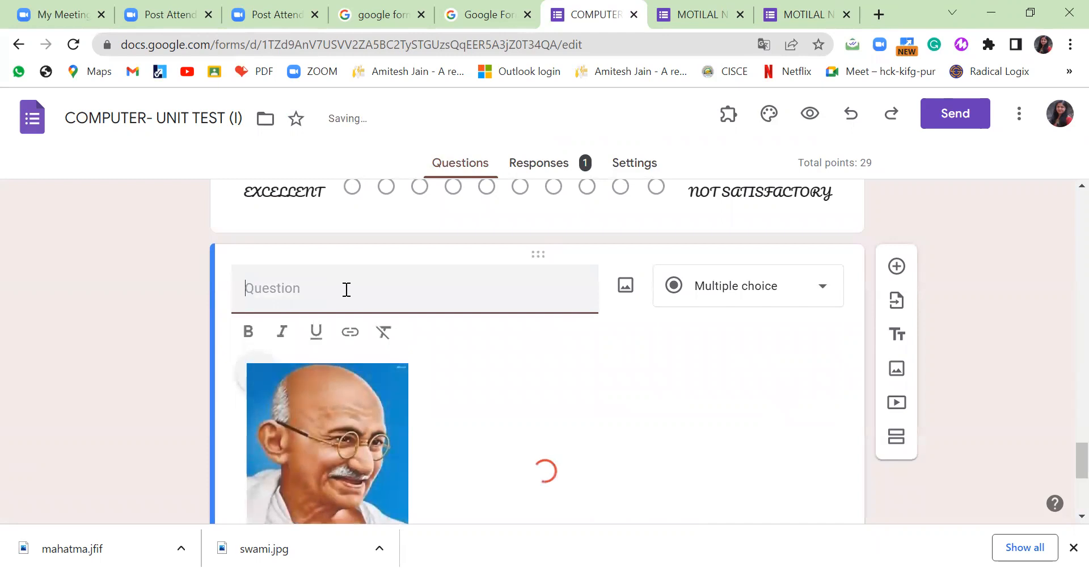
# Title the new question 'IDENTIFY THE PERSON.'.
pyautogui.write('iDEN')
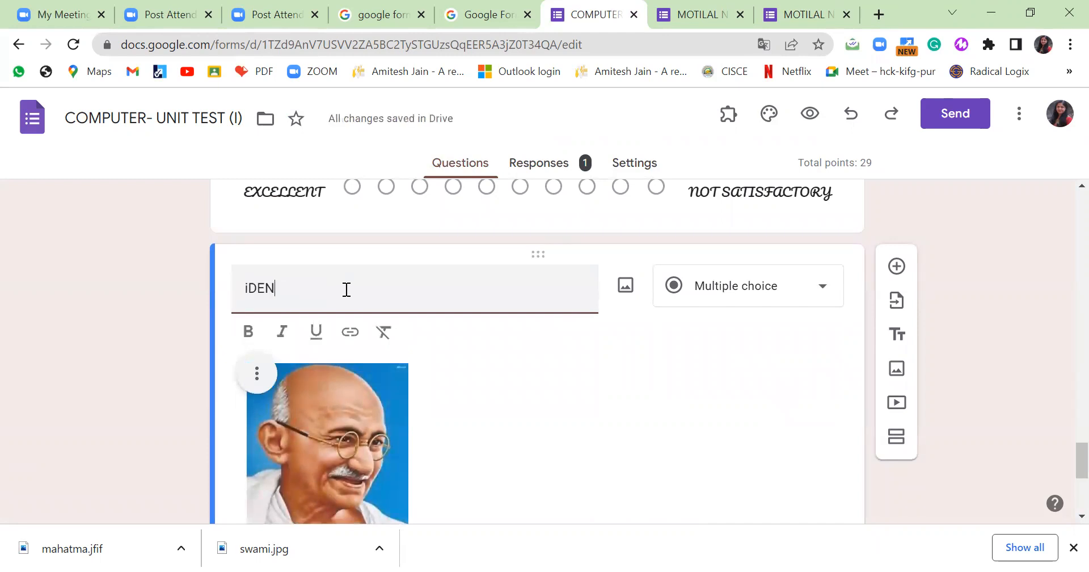
pyautogui.write('TIFY THE')
pyautogui.click(278, 296)
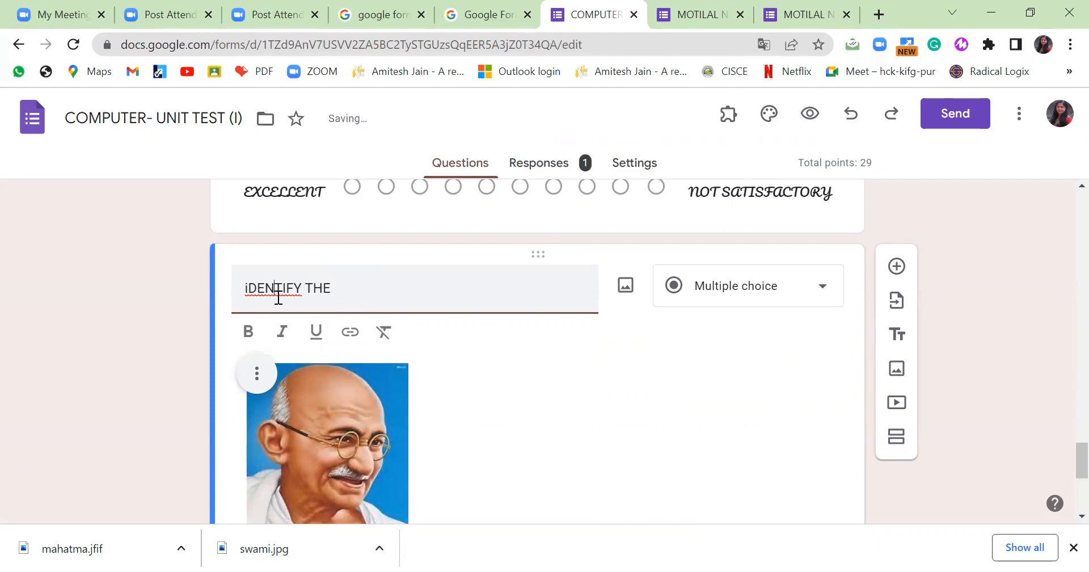
pyautogui.click(331, 108)
pyautogui.click(387, 296)
pyautogui.moveTo(331, 290); pyautogui.dragTo(143, 251)
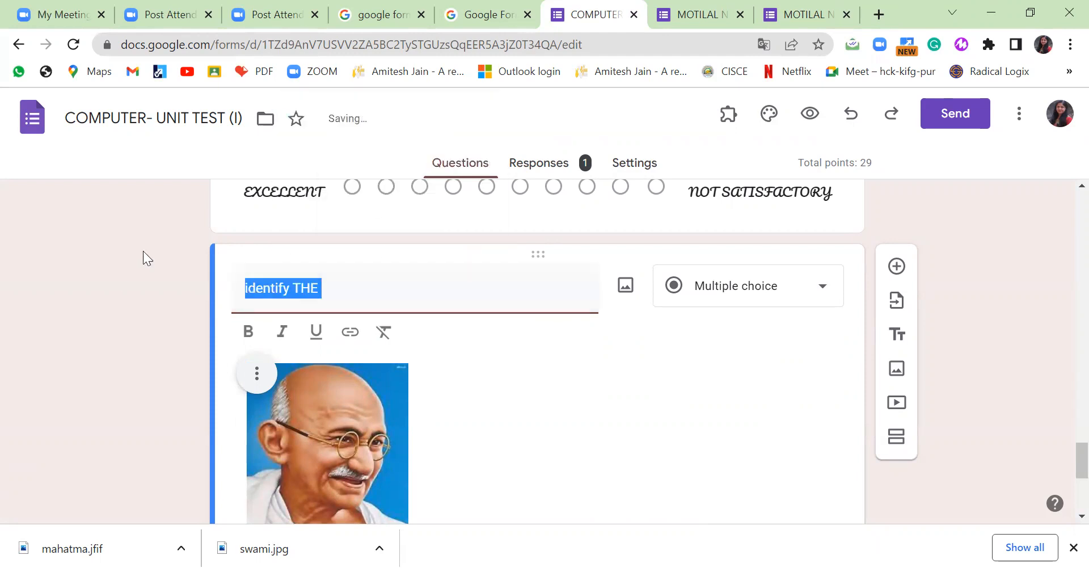
pyautogui.write('IDENTIFY THE PERSON.')
pyautogui.scroll(-2, 386, 302)
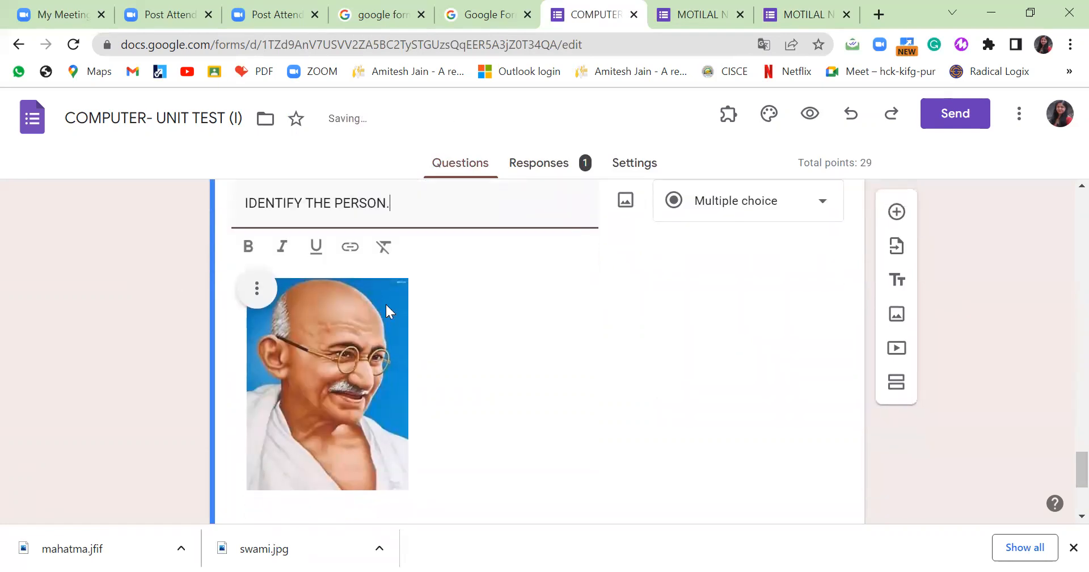
pyautogui.scroll(-4, 493, 340)
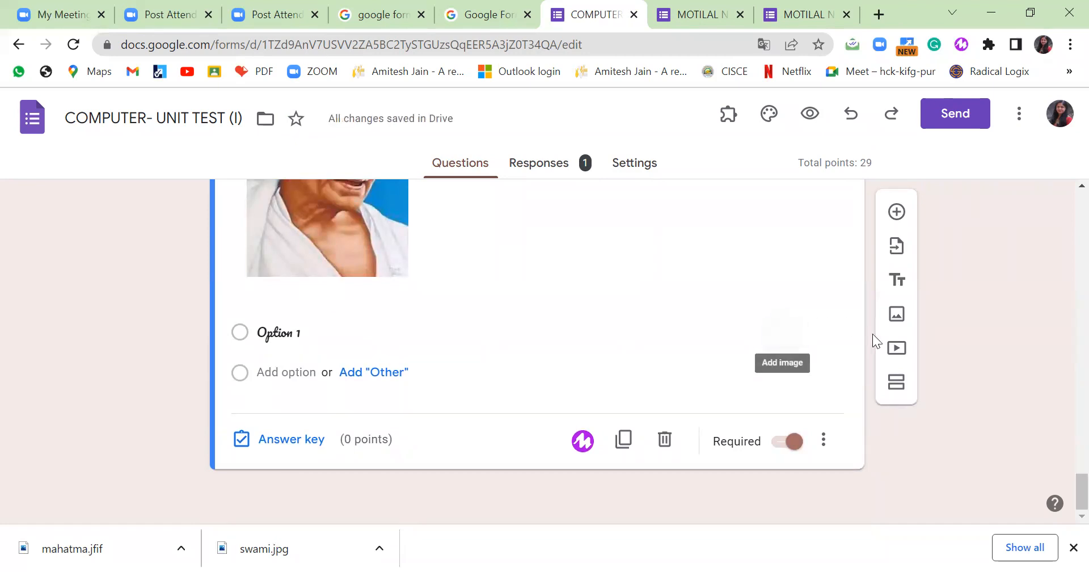
# Dismiss the video picker and choose 7 HINDI - MASTER COPY as the import source.
pyautogui.click(899, 349)
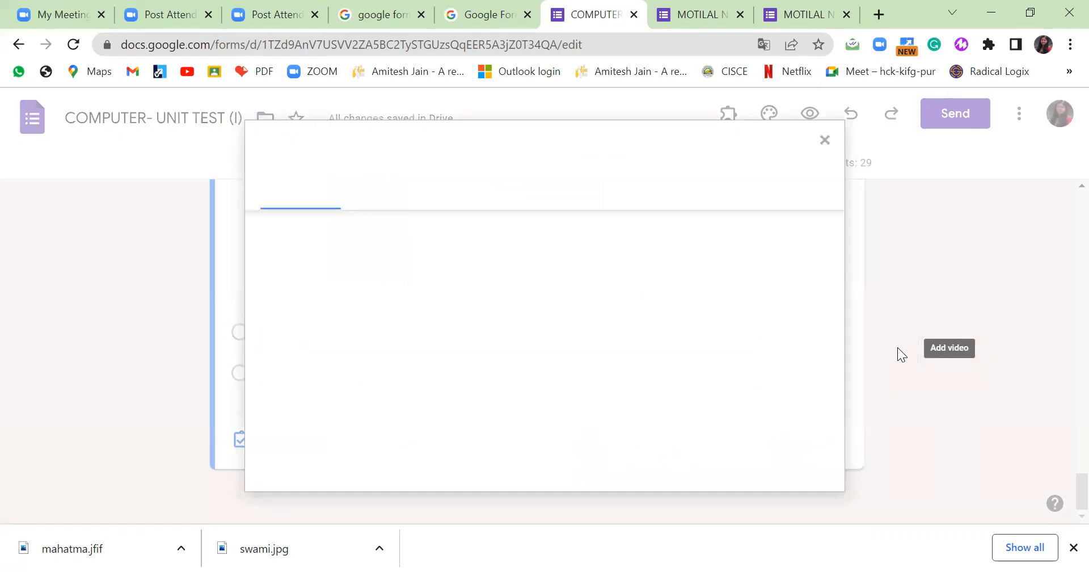
pyautogui.click(827, 146)
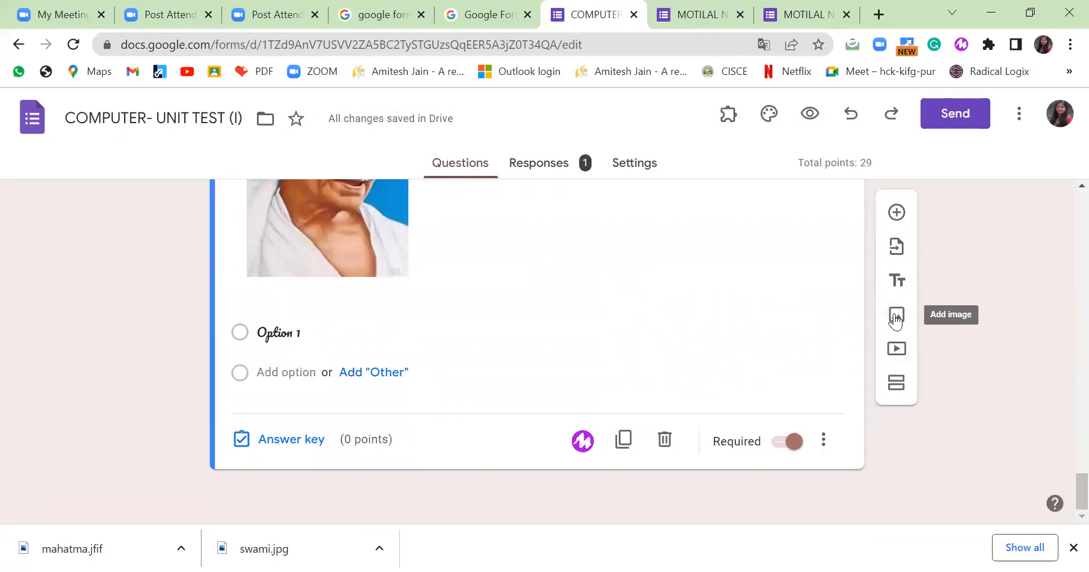
pyautogui.click(896, 246)
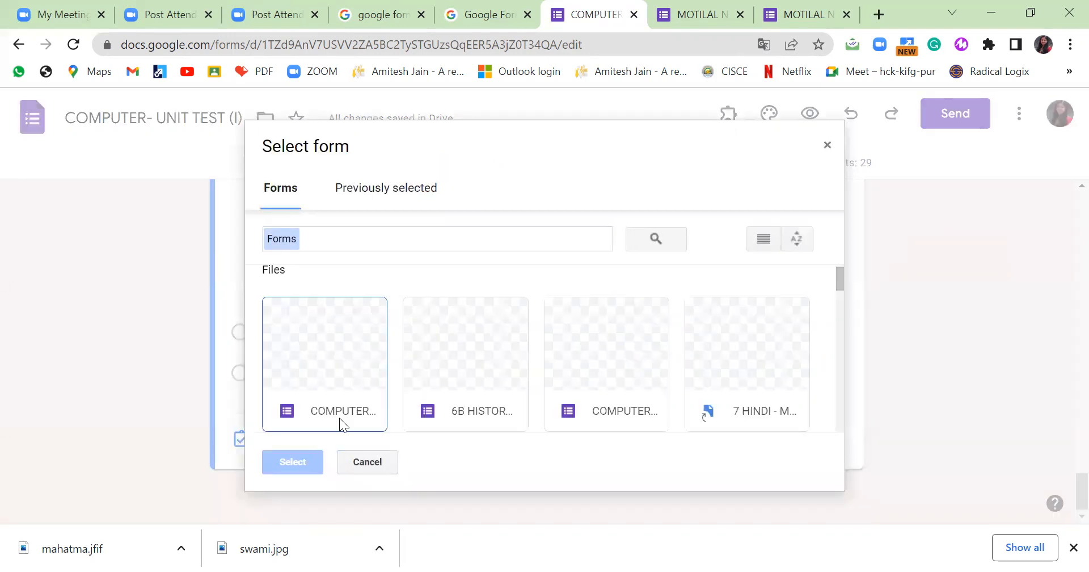
pyautogui.doubleClick(763, 353)
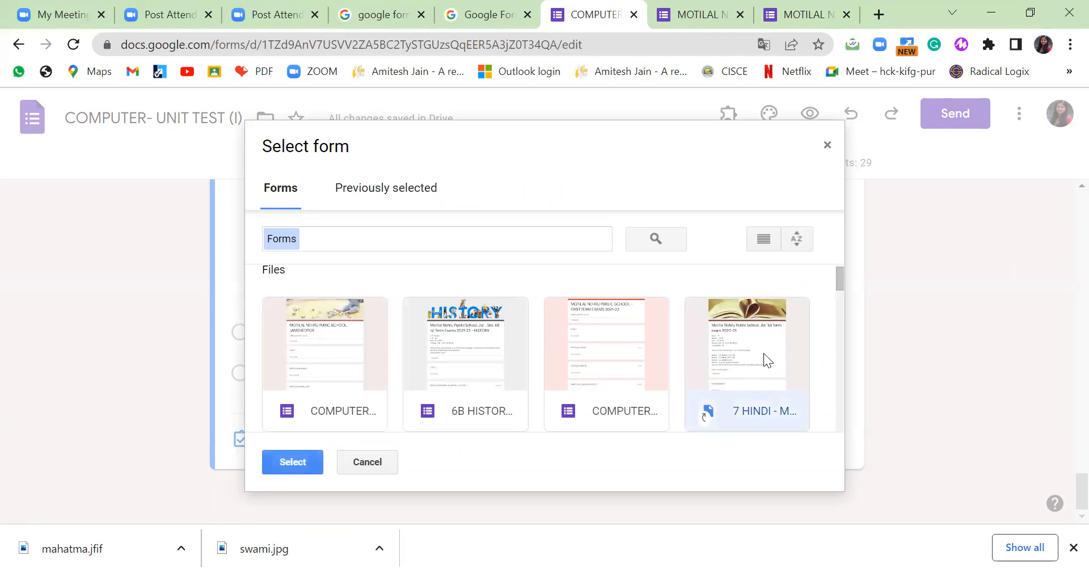
# Import four ticked Hindi questions, bringing the quiz total to 33 points.
pyautogui.scroll(-4, 919, 352)
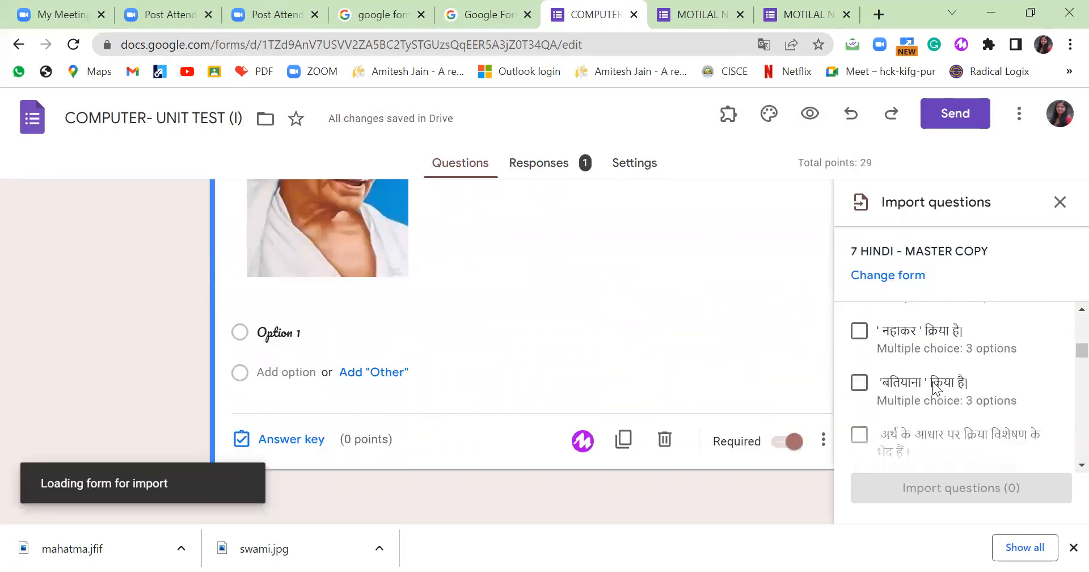
pyautogui.click(859, 340)
pyautogui.click(860, 410)
pyautogui.scroll(-3, 859, 413)
pyautogui.click(859, 412)
pyautogui.scroll(-2, 898, 414)
pyautogui.click(859, 389)
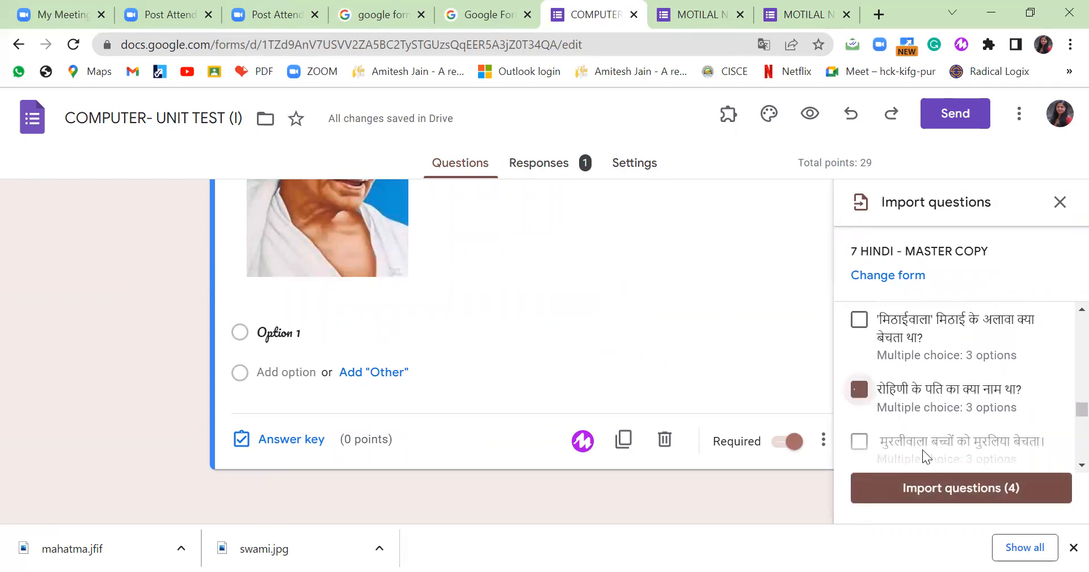
pyautogui.click(937, 496)
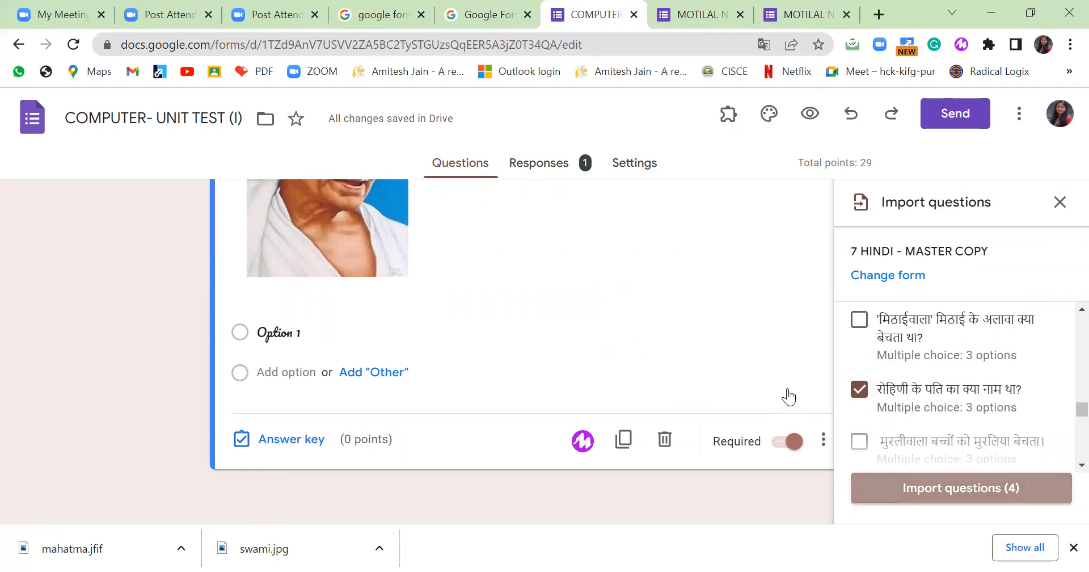
pyautogui.scroll(-1, 783, 386)
pyautogui.scroll(4, 755, 377)
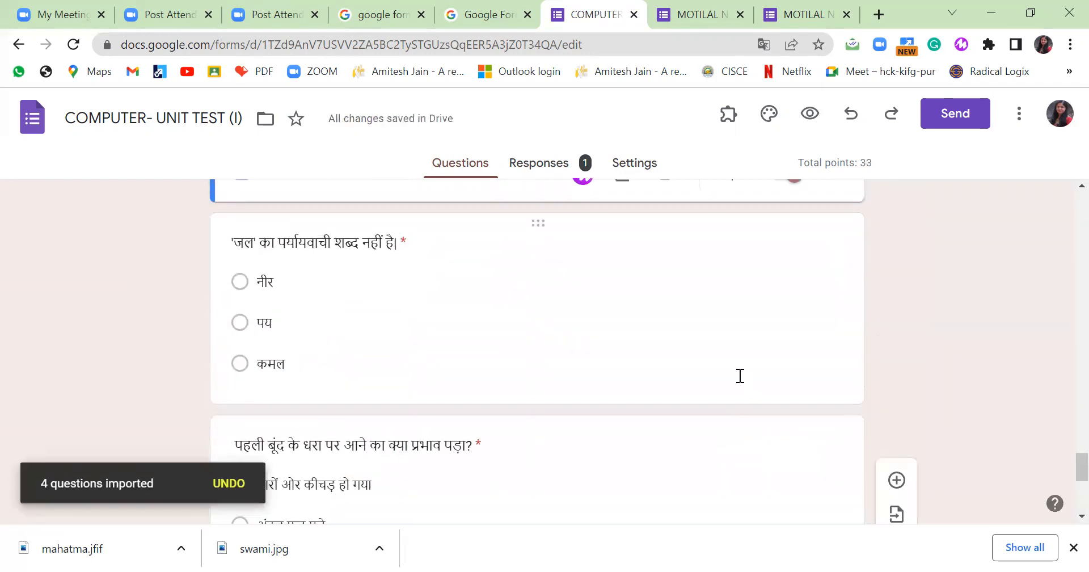
pyautogui.scroll(3, 741, 376)
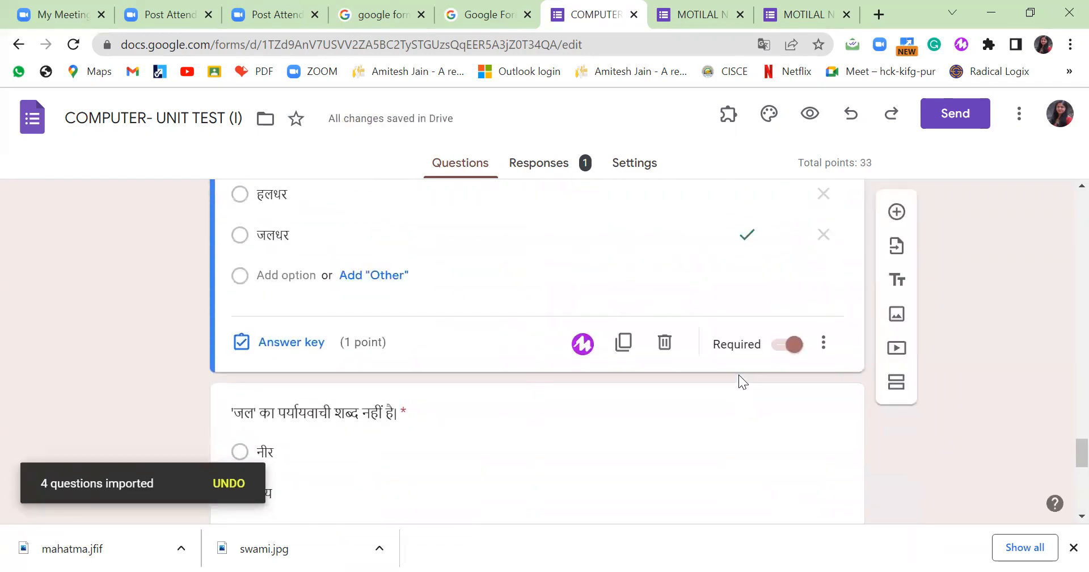
pyautogui.scroll(6, 739, 375)
pyautogui.scroll(15, 738, 374)
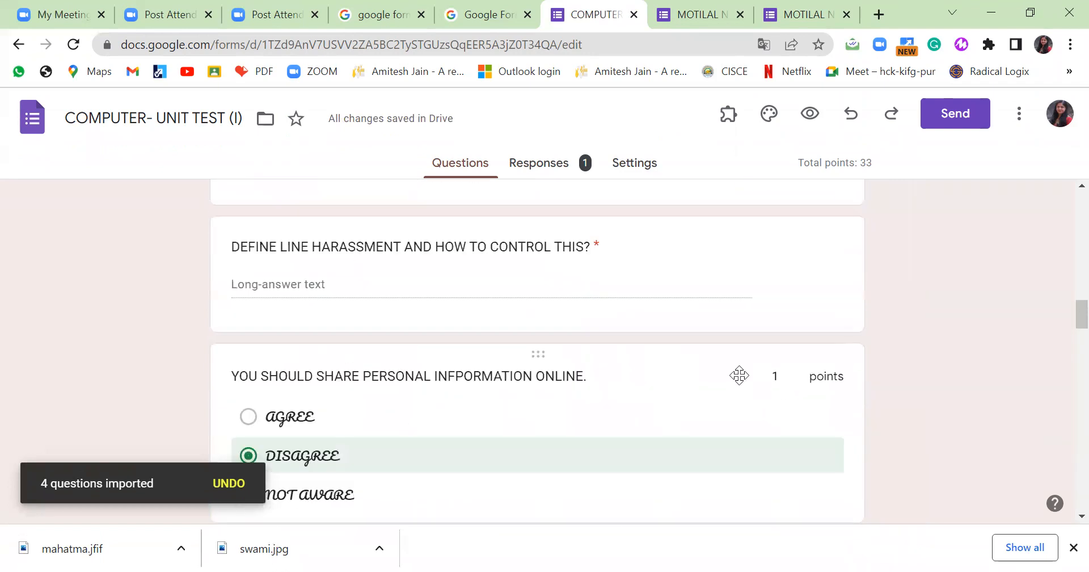
pyautogui.scroll(8, 738, 375)
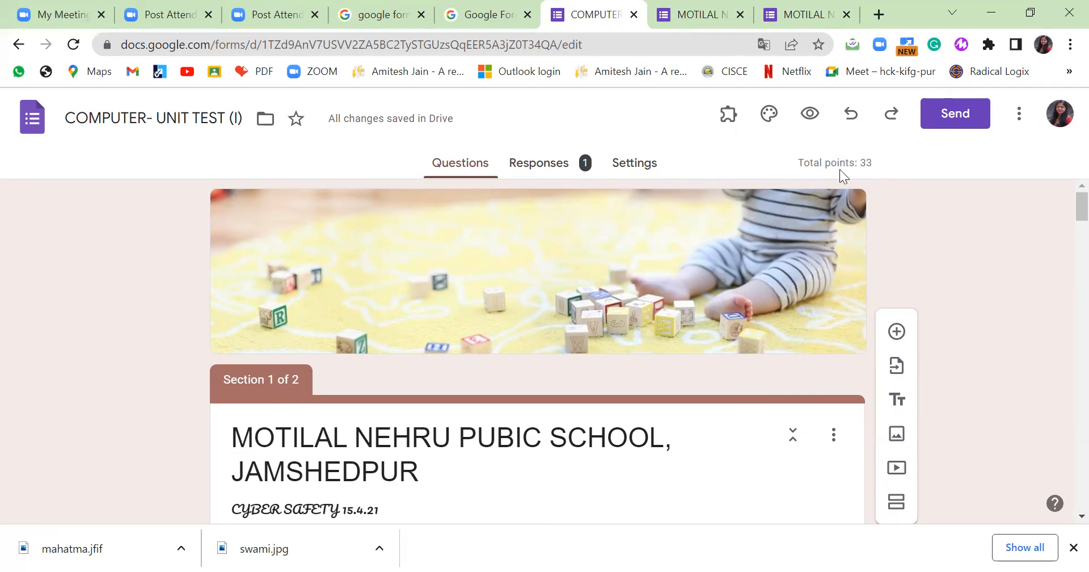
# Create the linked spreadsheet 'COMPUTER- UNIT TEST (I) (Responses)' from the Responses tab.
pyautogui.click(651, 170)
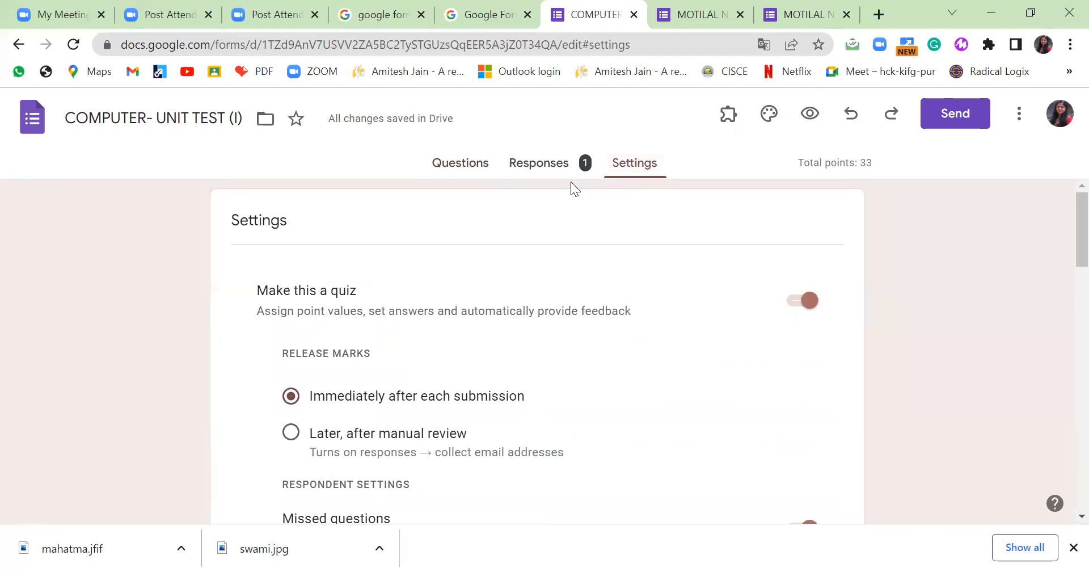
pyautogui.click(541, 167)
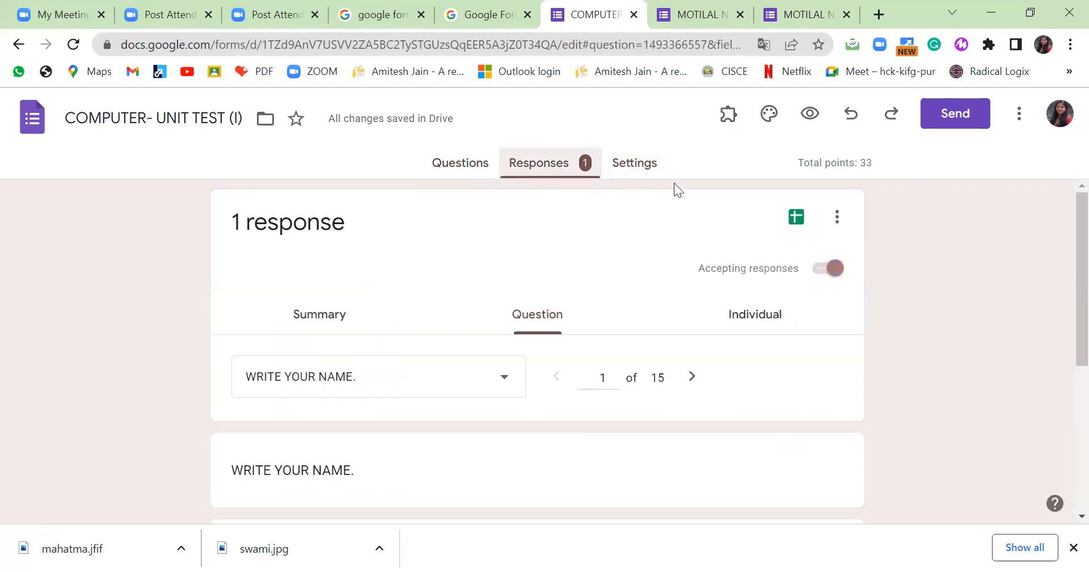
pyautogui.click(796, 219)
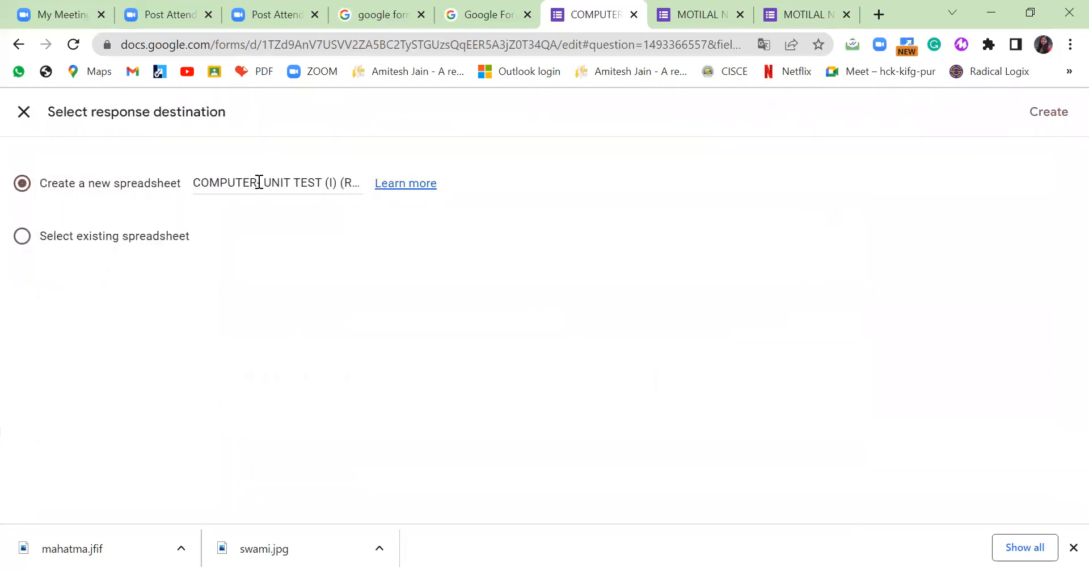
pyautogui.click(1052, 113)
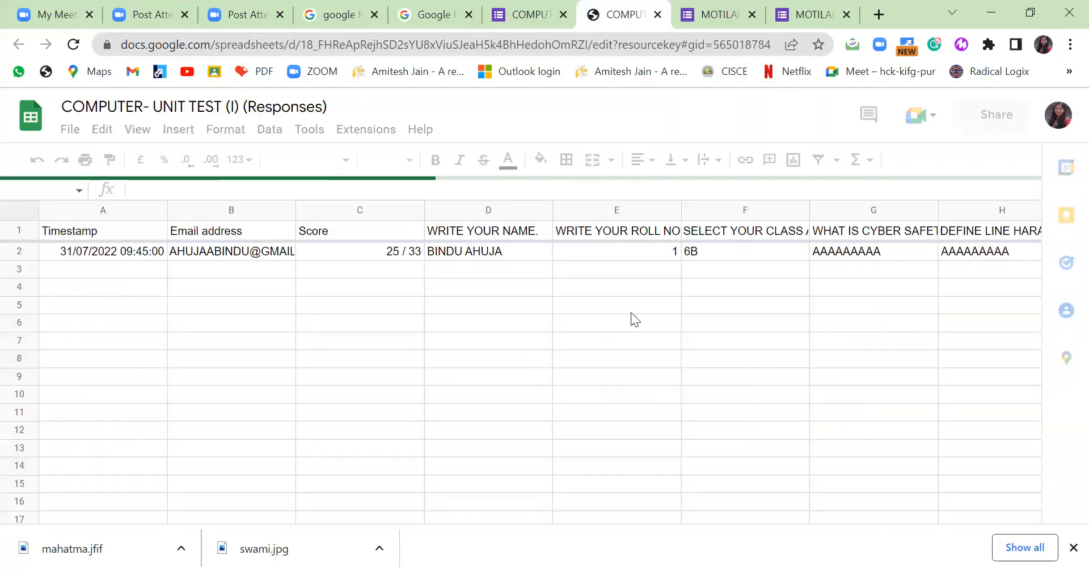
# Look over the single 25/33 response row in the sheet, then return to Forms.
pyautogui.moveTo(322, 483); pyautogui.dragTo(188, 392)
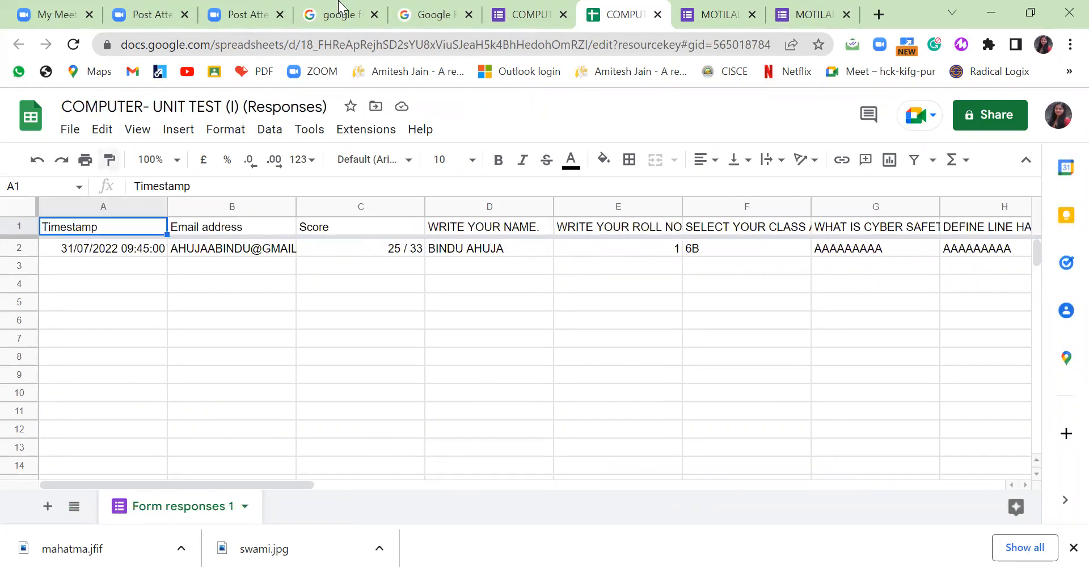
pyautogui.click(567, 23)
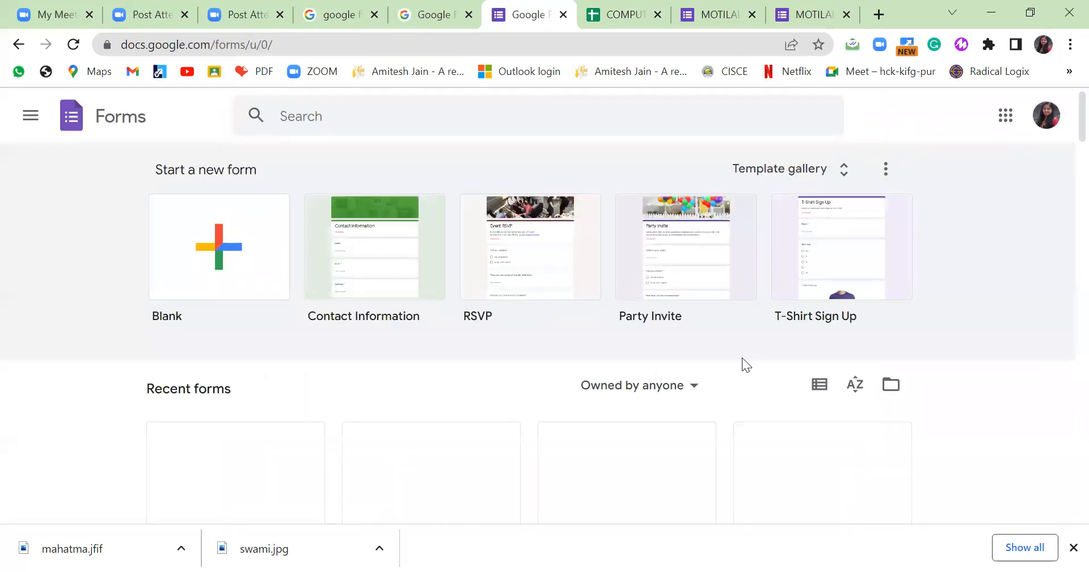
# Find and open the COMPUTER-VIII revision test form from the Forms home page.
pyautogui.scroll(-3, 742, 356)
pyautogui.scroll(-3, 740, 356)
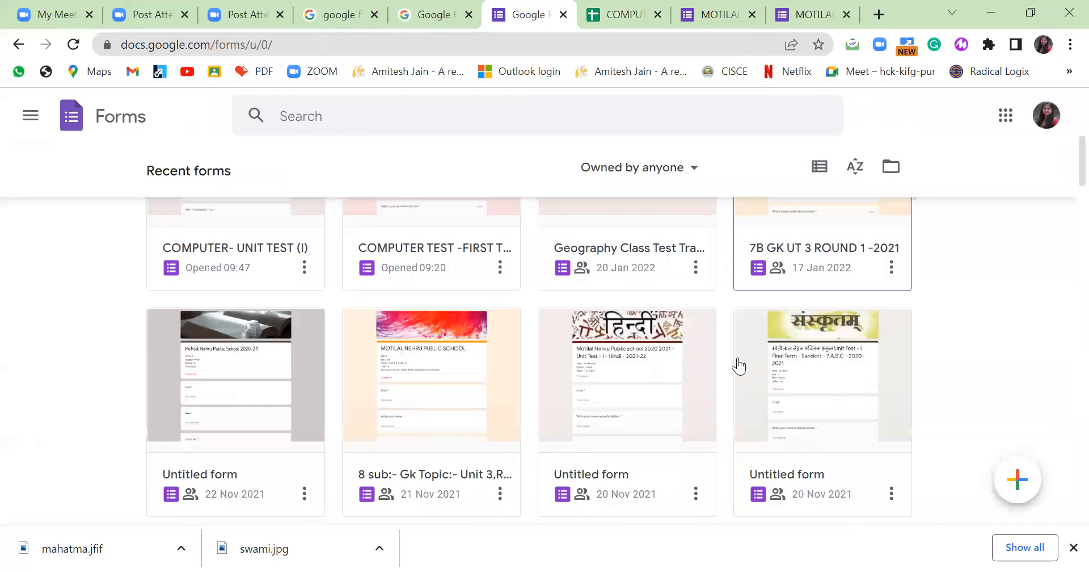
pyautogui.scroll(-4, 739, 357)
pyautogui.scroll(-2, 737, 357)
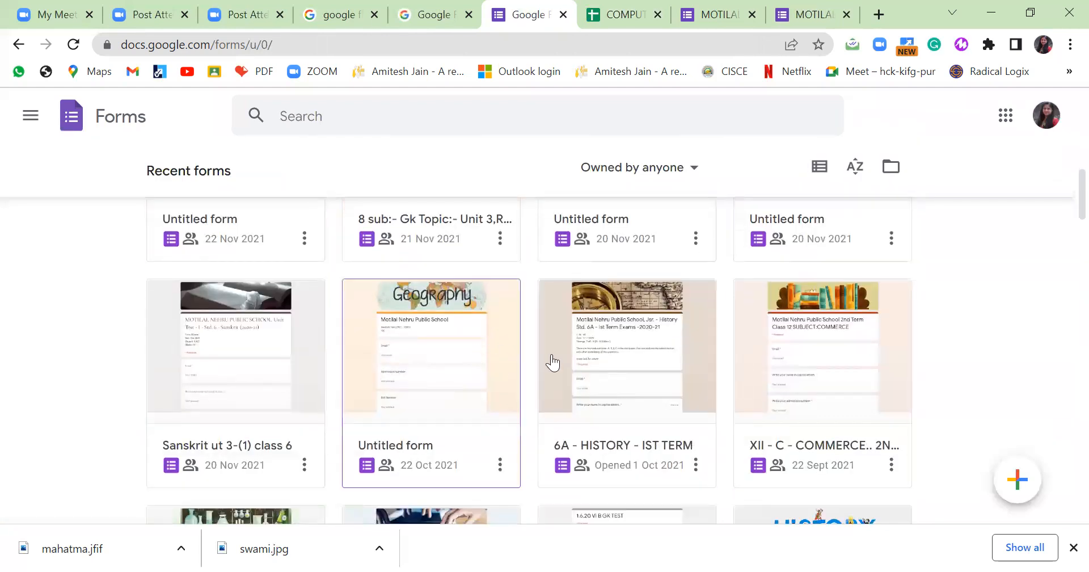
pyautogui.scroll(-3, 559, 362)
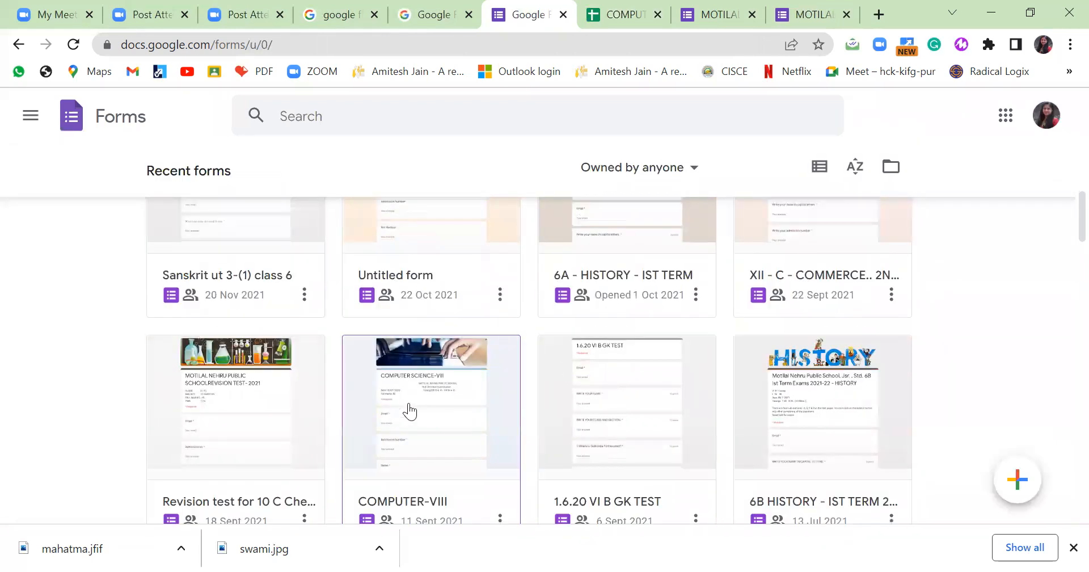
pyautogui.click(317, 405)
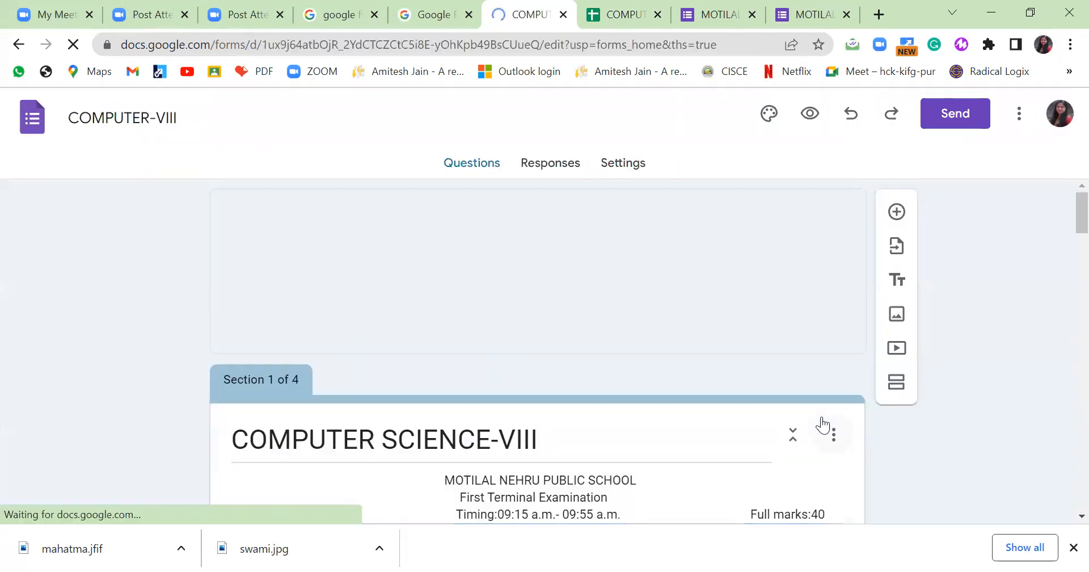
# Look over the Section-A multiple-choice questions, then open the 143-response summary.
pyautogui.scroll(-5, 645, 287)
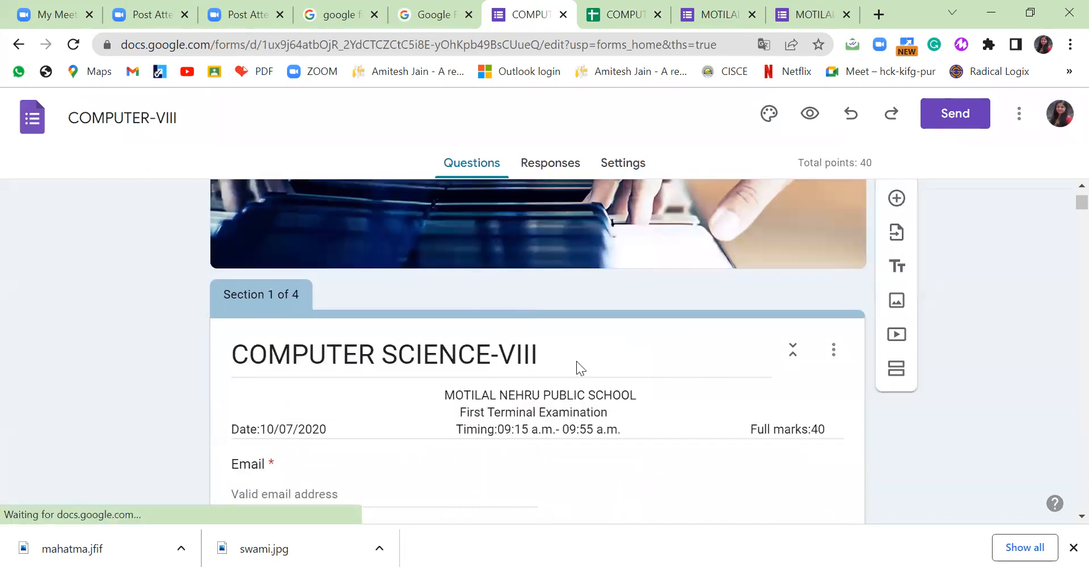
pyautogui.scroll(-5, 576, 364)
pyautogui.scroll(-10, 578, 364)
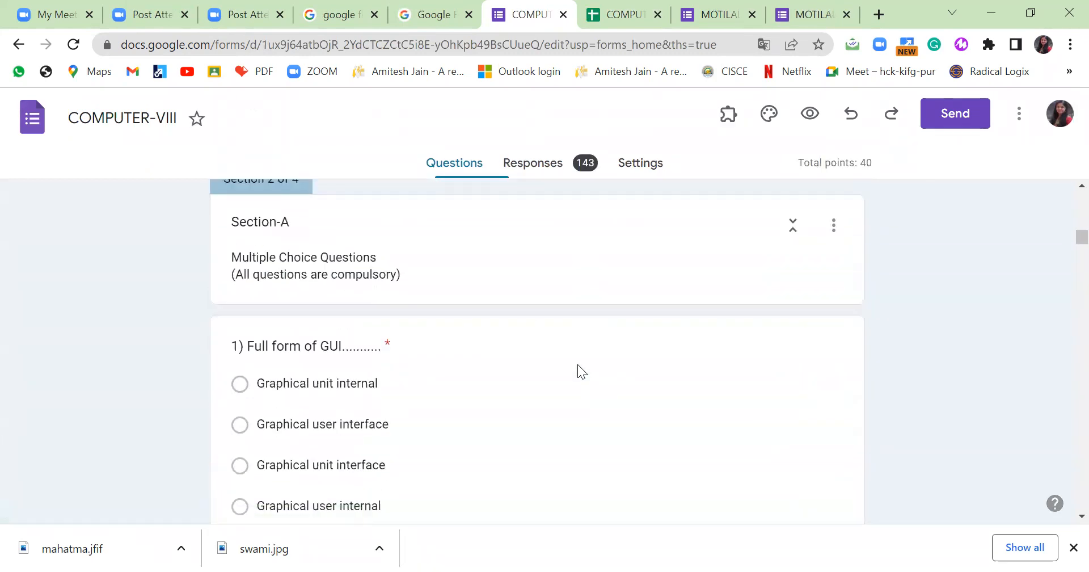
pyautogui.scroll(-6, 578, 364)
pyautogui.scroll(6, 578, 364)
pyautogui.scroll(-15, 578, 365)
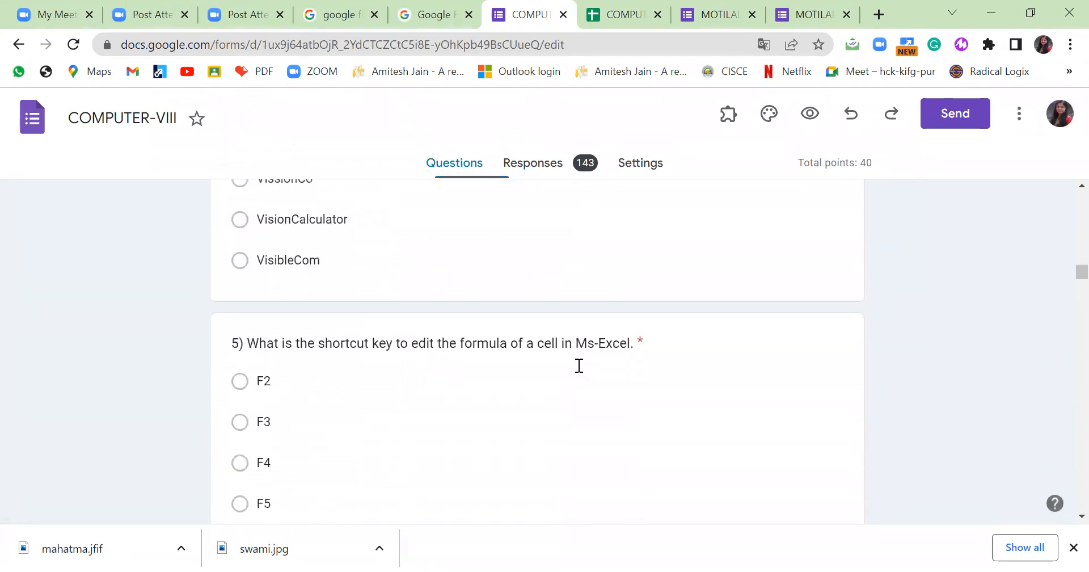
pyautogui.scroll(-4, 577, 364)
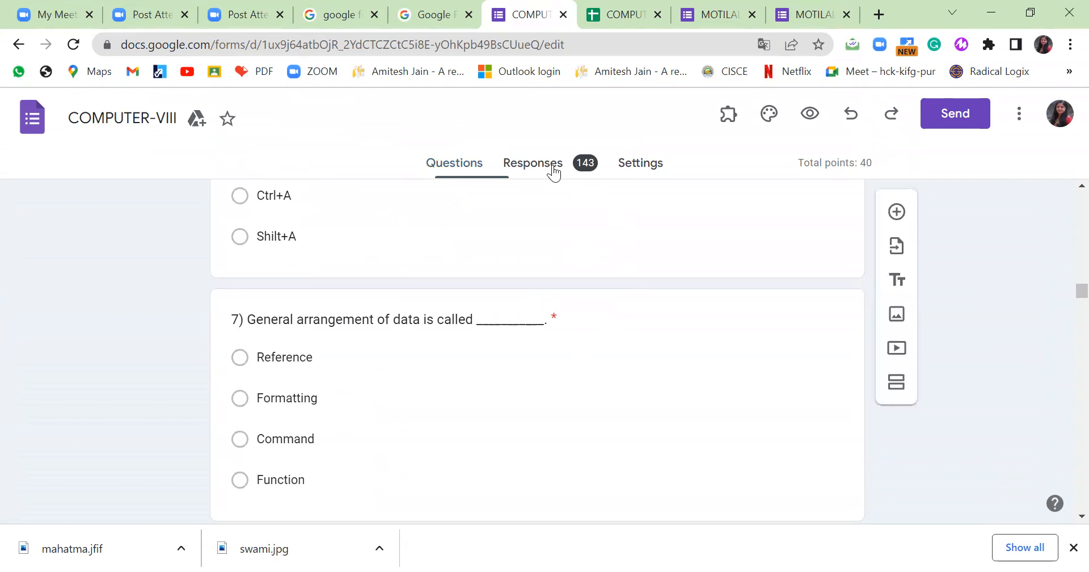
pyautogui.click(554, 170)
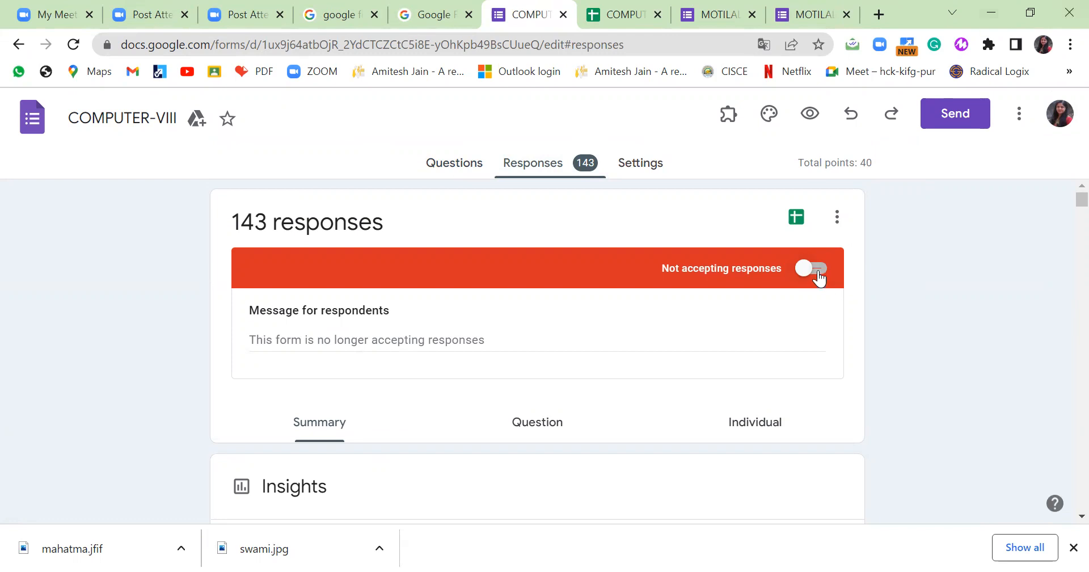
# Turn Accepting responses on and back off, leaving the form closed.
pyautogui.click(821, 272)
pyautogui.click(815, 267)
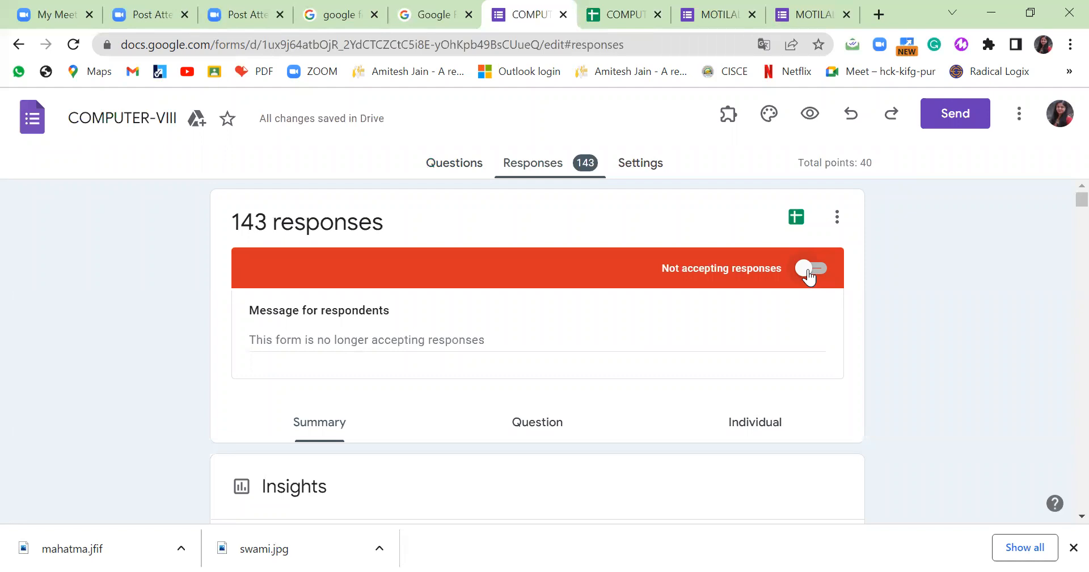
# Open the linked responses spreadsheet and close the older spreadsheet and form tabs.
pyautogui.click(797, 216)
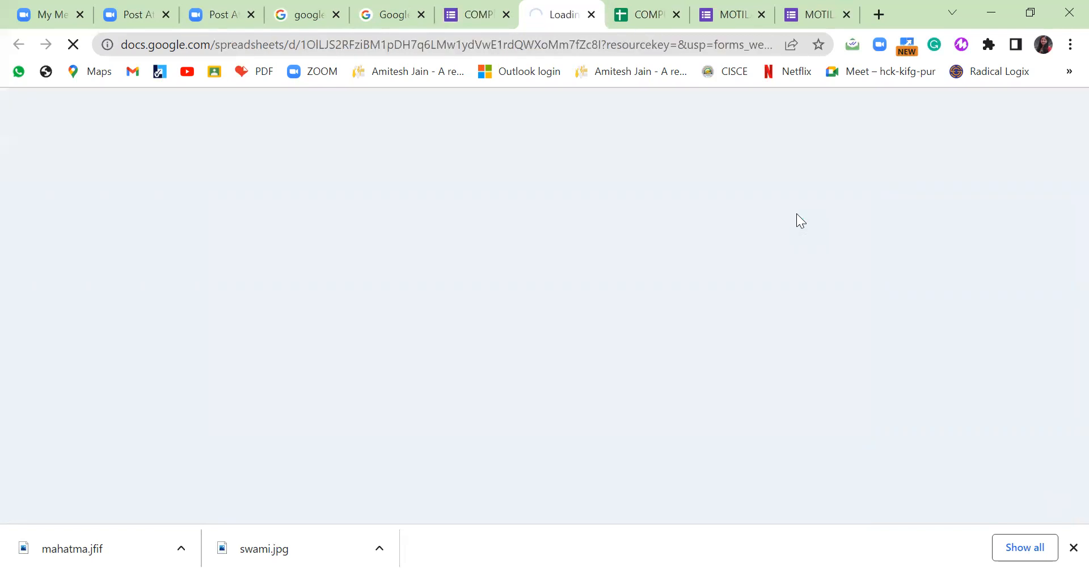
pyautogui.click(677, 15)
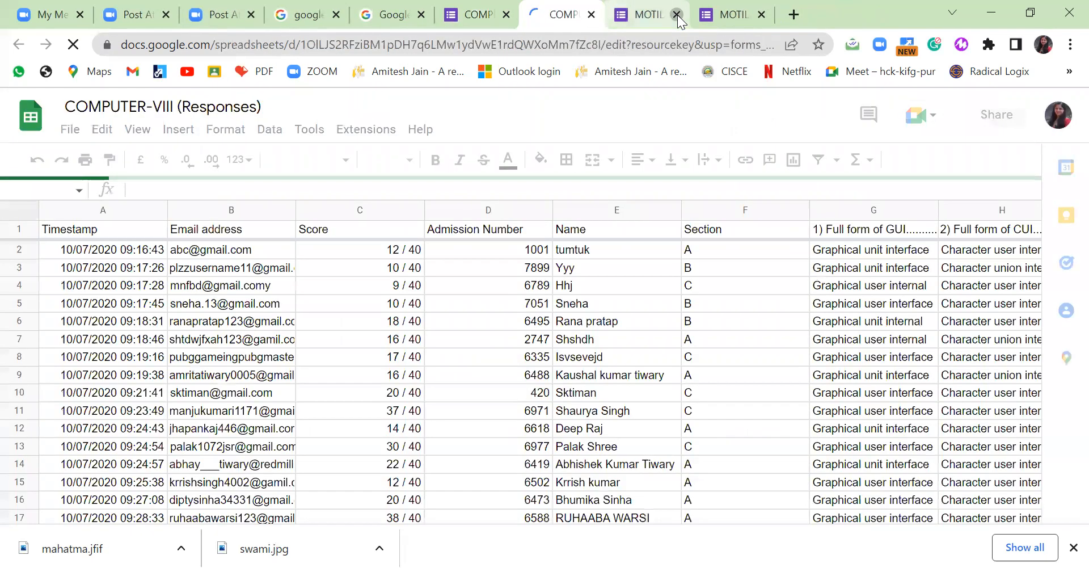
pyautogui.click(678, 19)
pyautogui.click(678, 18)
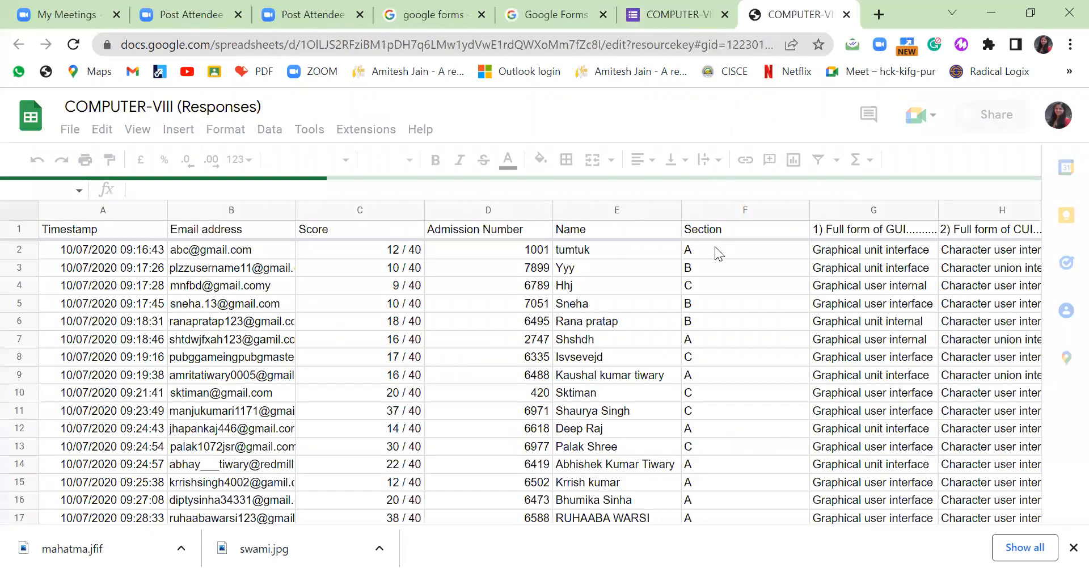
# Browse the COMPUTER-VIII (Responses) sheet's student score rows and answer columns.
pyautogui.scroll(-1, 721, 301)
pyautogui.scroll(-7, 730, 320)
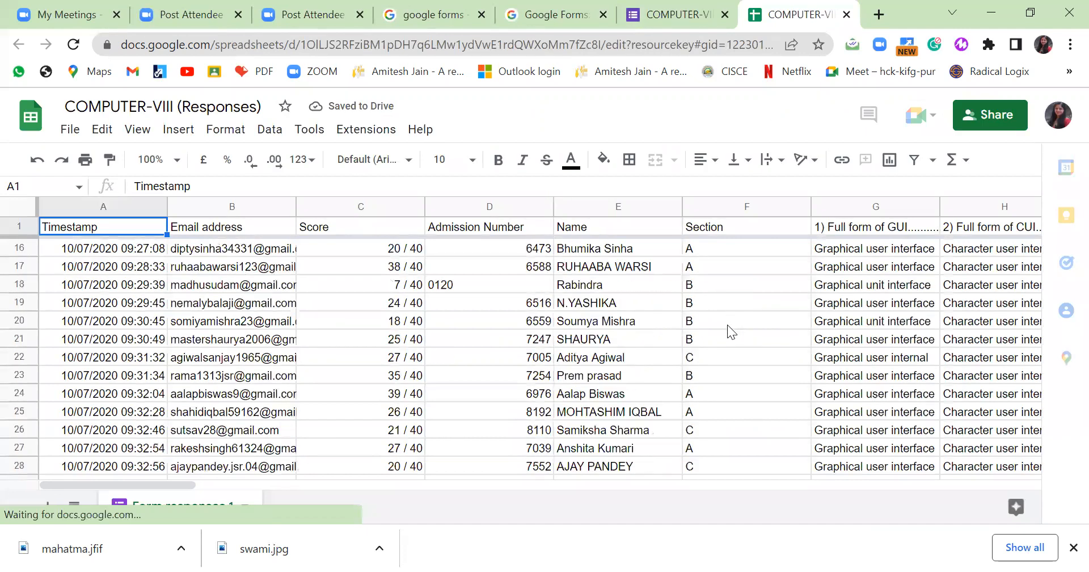
pyautogui.scroll(-7, 722, 320)
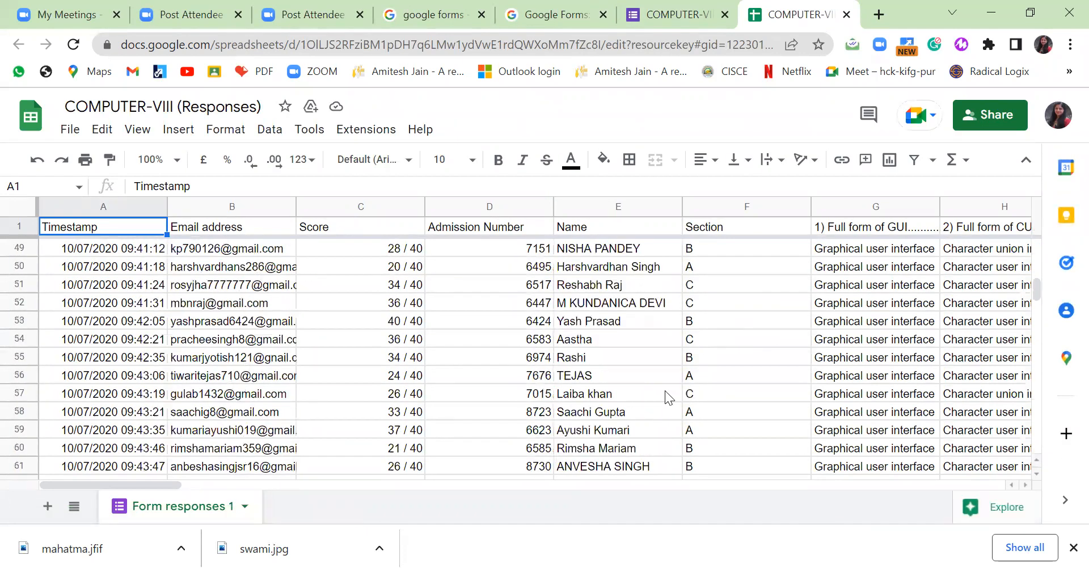
pyautogui.moveTo(169, 483); pyautogui.dragTo(418, 481)
pyautogui.moveTo(577, 483); pyautogui.dragTo(687, 483)
pyautogui.moveTo(775, 485); pyautogui.dragTo(1, 482)
# Download all 143 responses as _COMPUTER-VIII.csv.zip and open the downloaded zip.
pyautogui.click(678, 17)
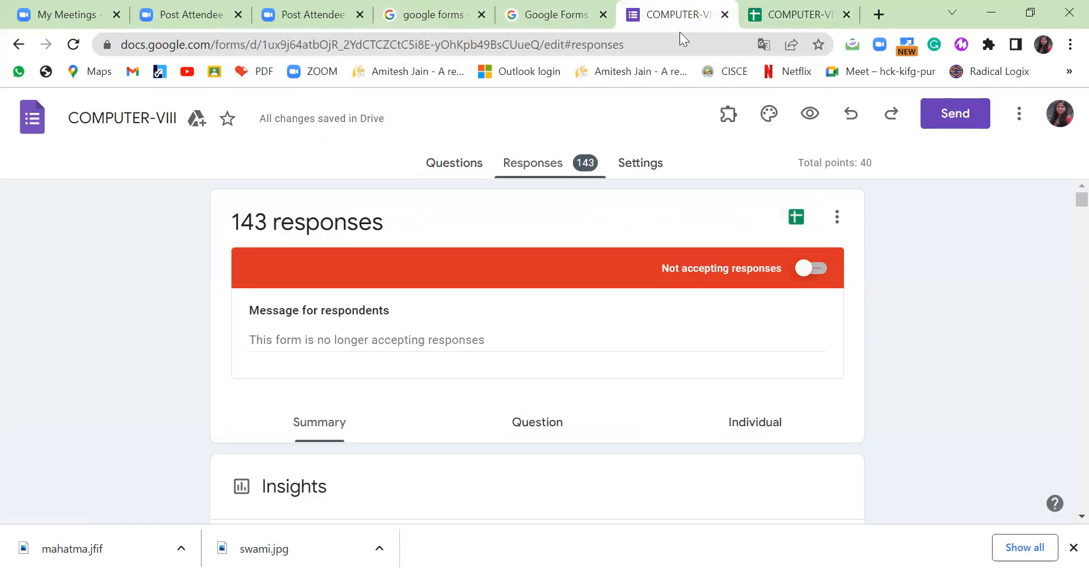
pyautogui.click(837, 217)
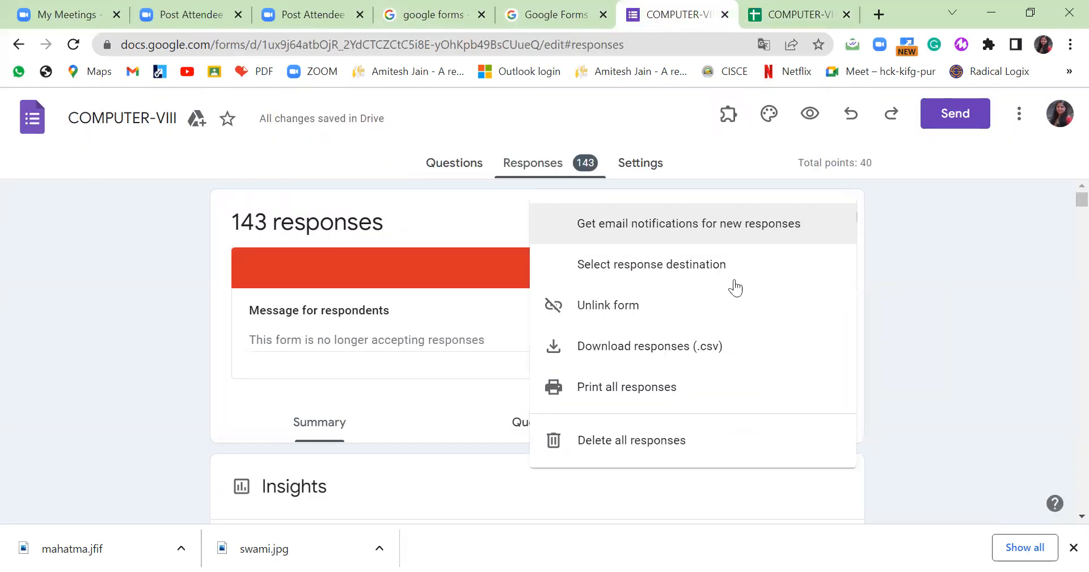
pyautogui.click(643, 354)
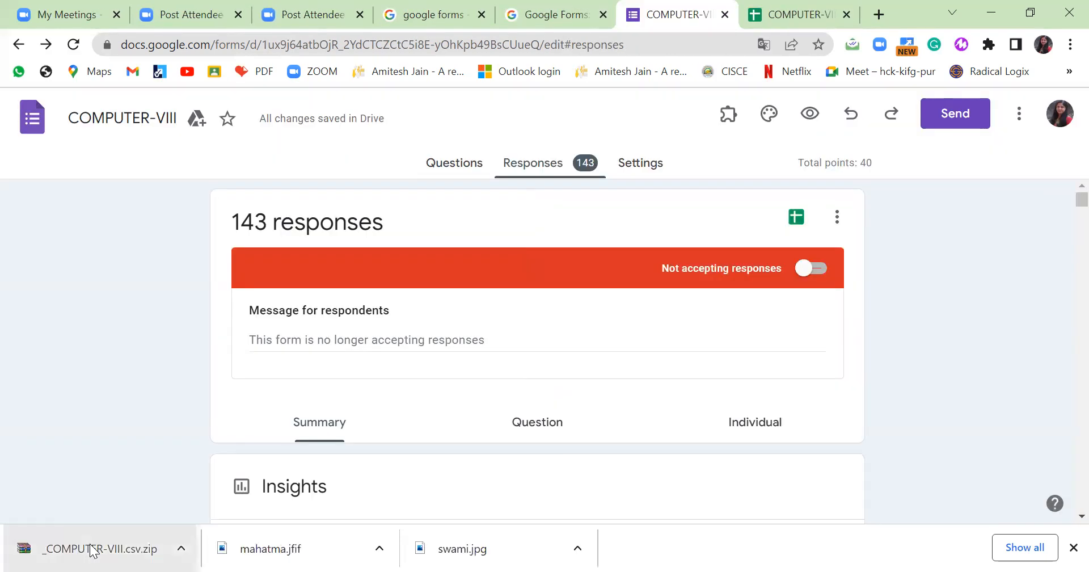
pyautogui.click(96, 546)
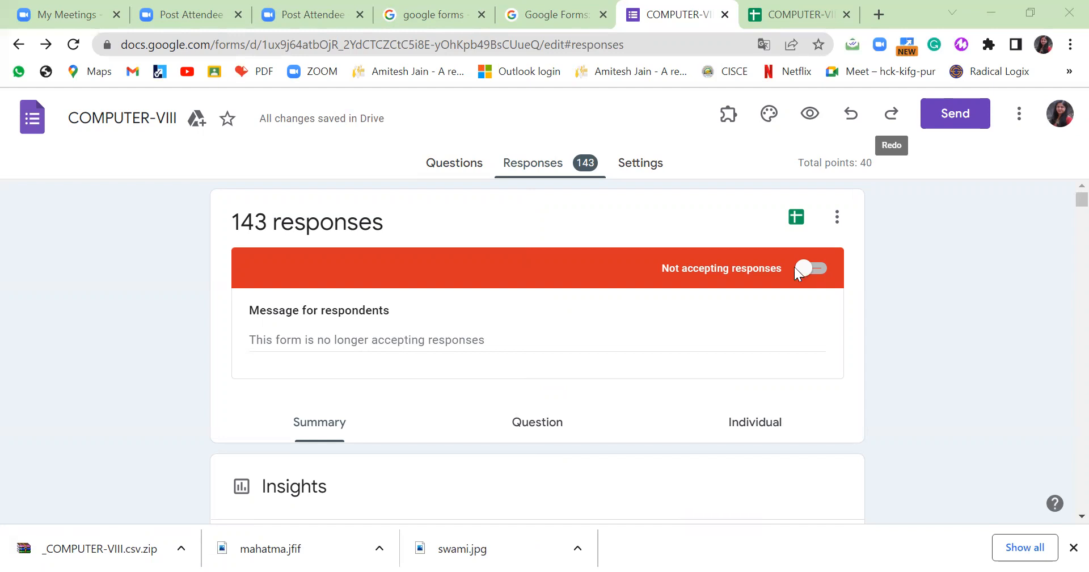
pyautogui.click(837, 217)
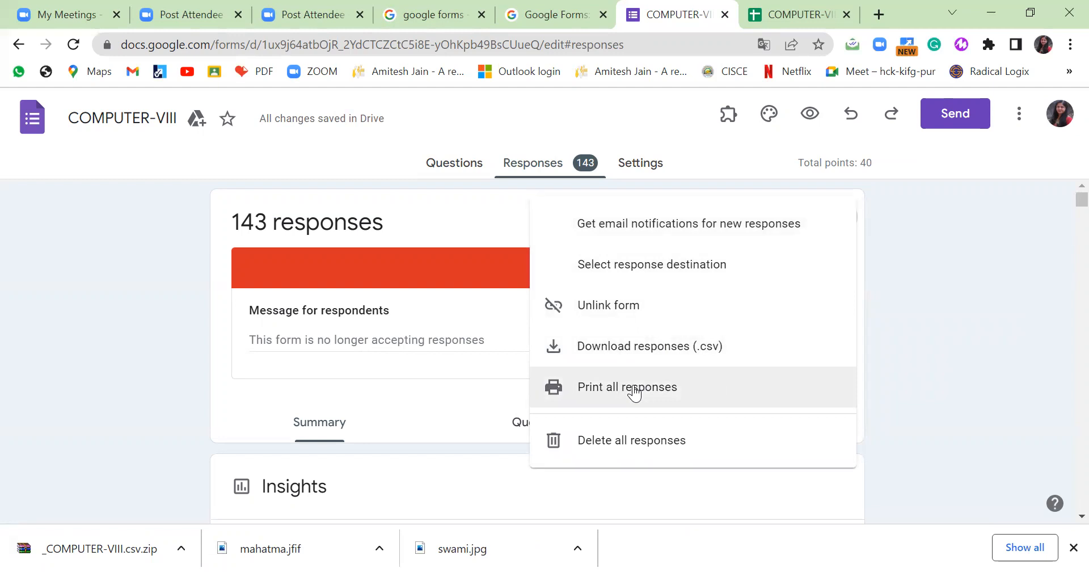
# Switch responses to the Individual view and scroll through the first submission.
pyautogui.click(549, 165)
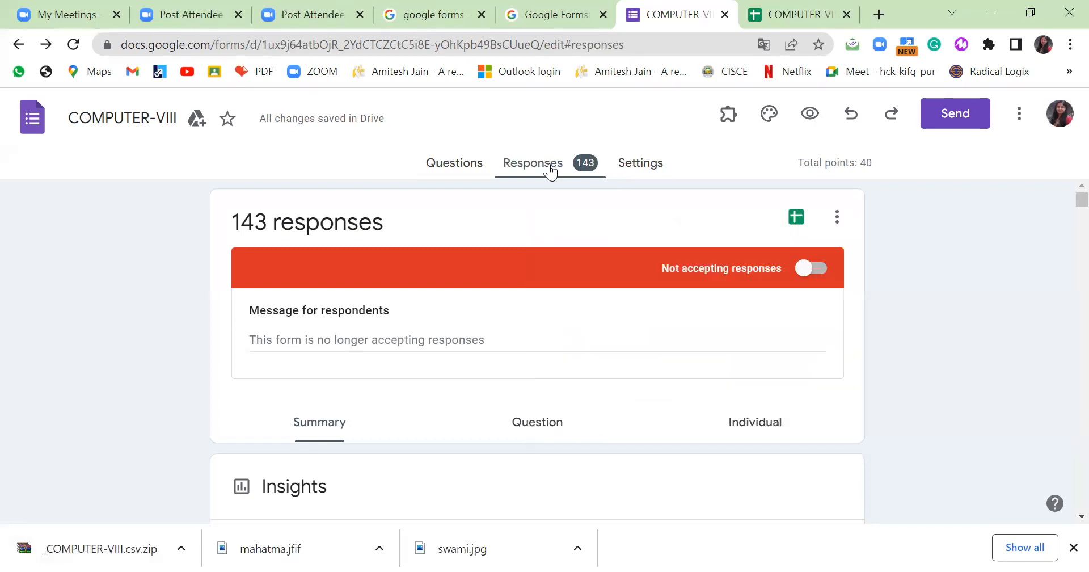
pyautogui.click(781, 433)
pyautogui.scroll(-3, 794, 435)
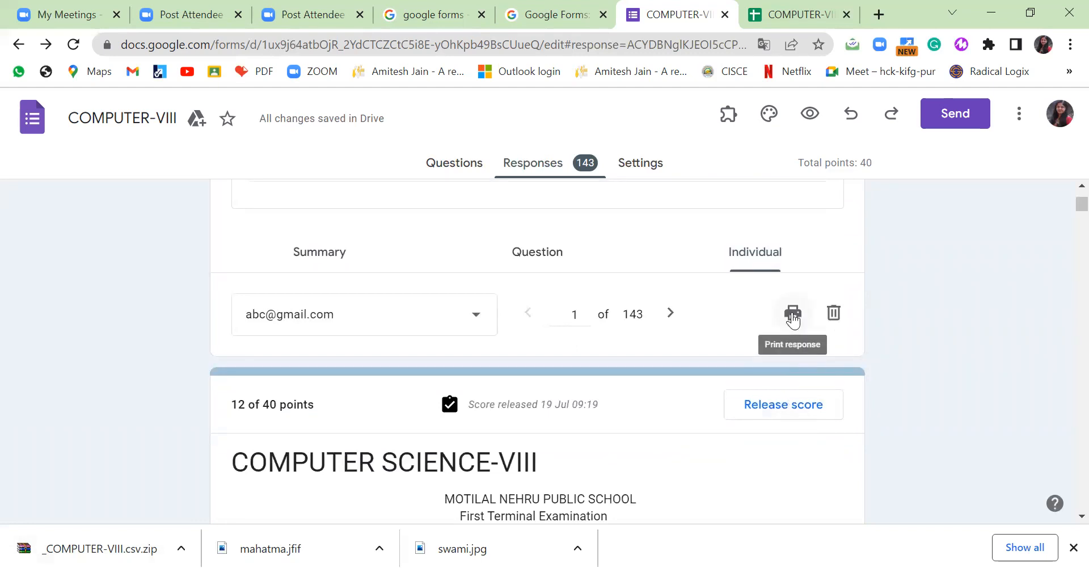
pyautogui.scroll(3, 766, 328)
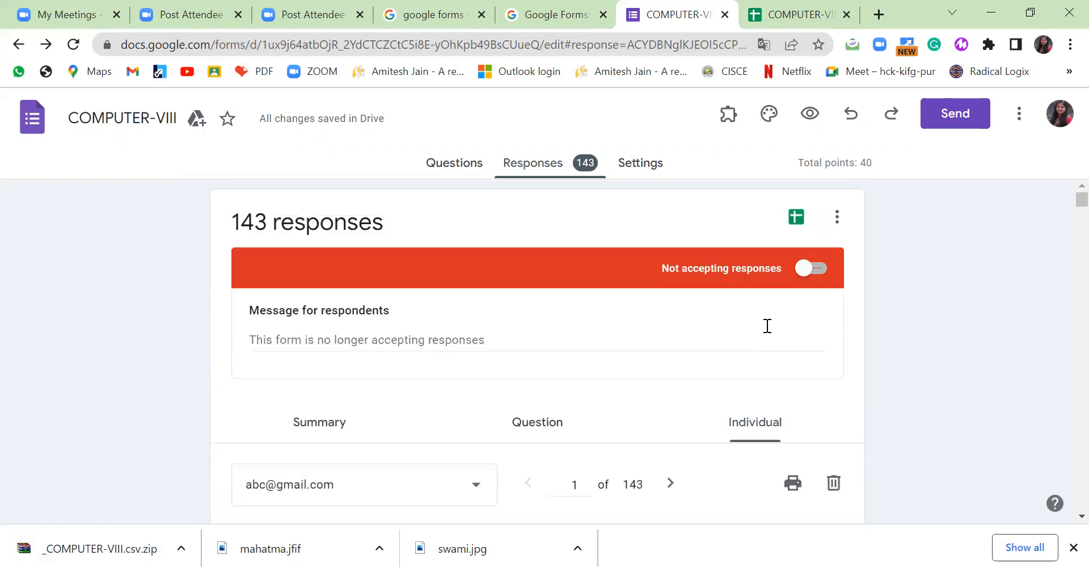
# Look over the responses options menu and the form's More menu, closing both.
pyautogui.click(833, 230)
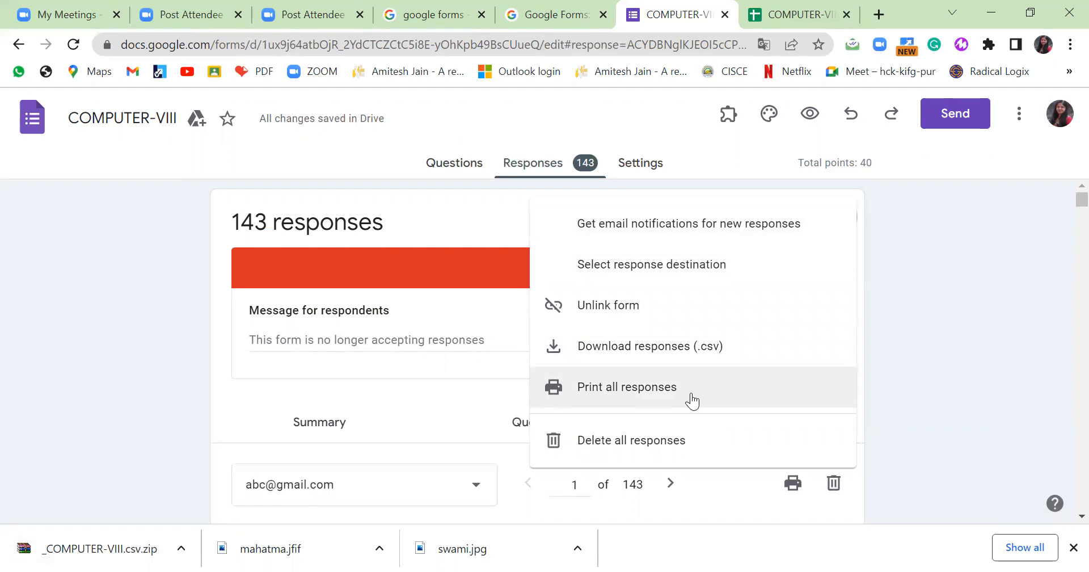
pyautogui.click(932, 315)
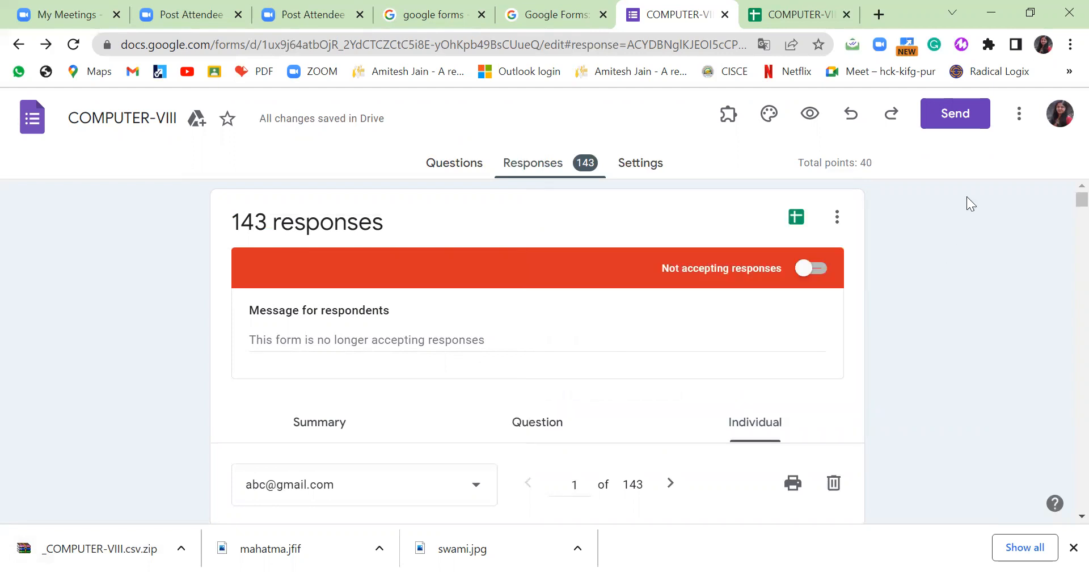
pyautogui.click(1018, 116)
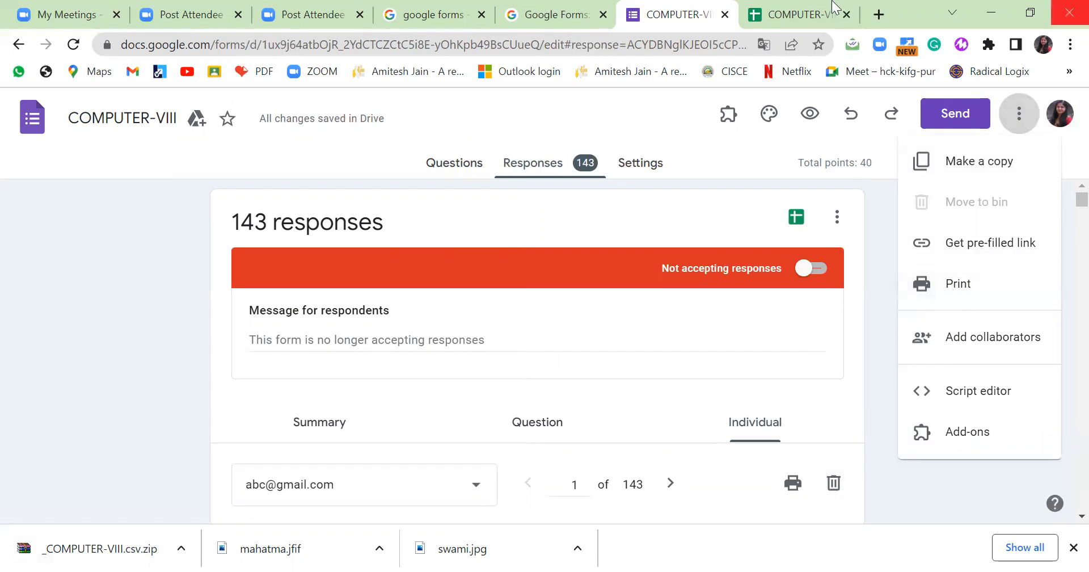
pyautogui.click(871, 369)
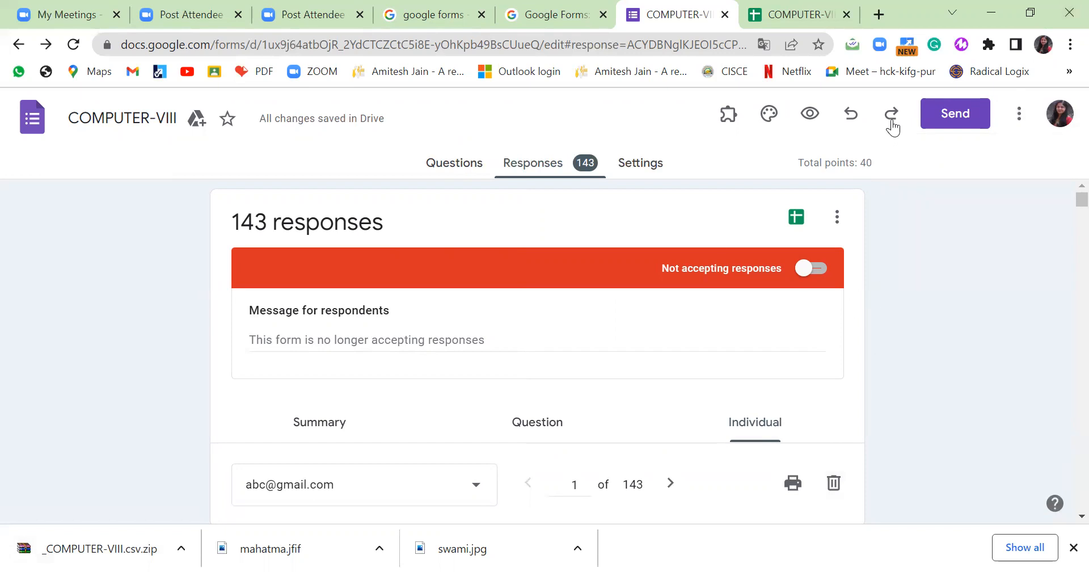
# Generate and copy a shortened forms.gle sharing link from the Send form dialog.
pyautogui.click(947, 123)
pyautogui.click(356, 197)
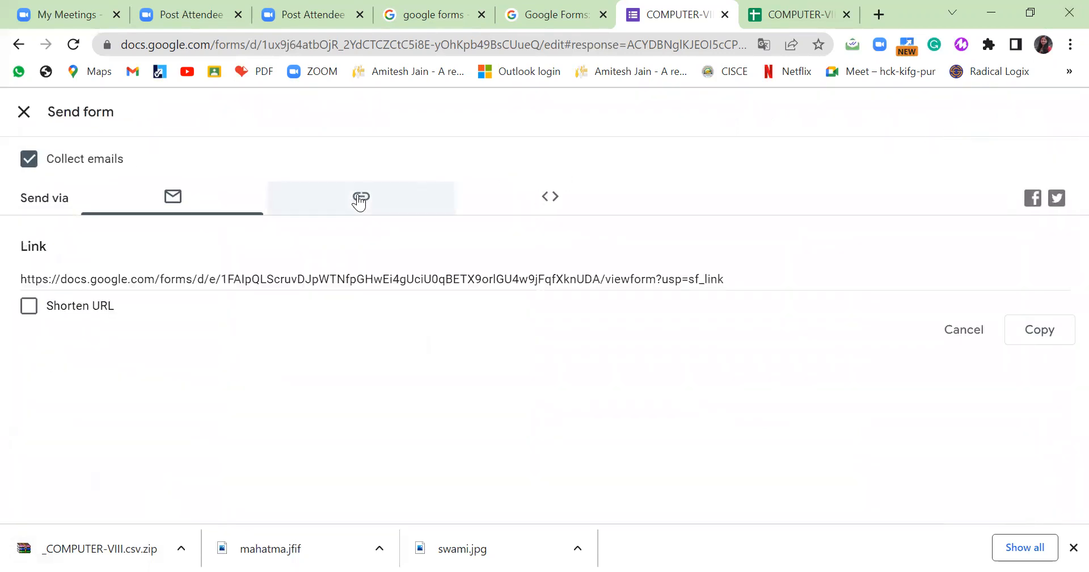
pyautogui.click(30, 314)
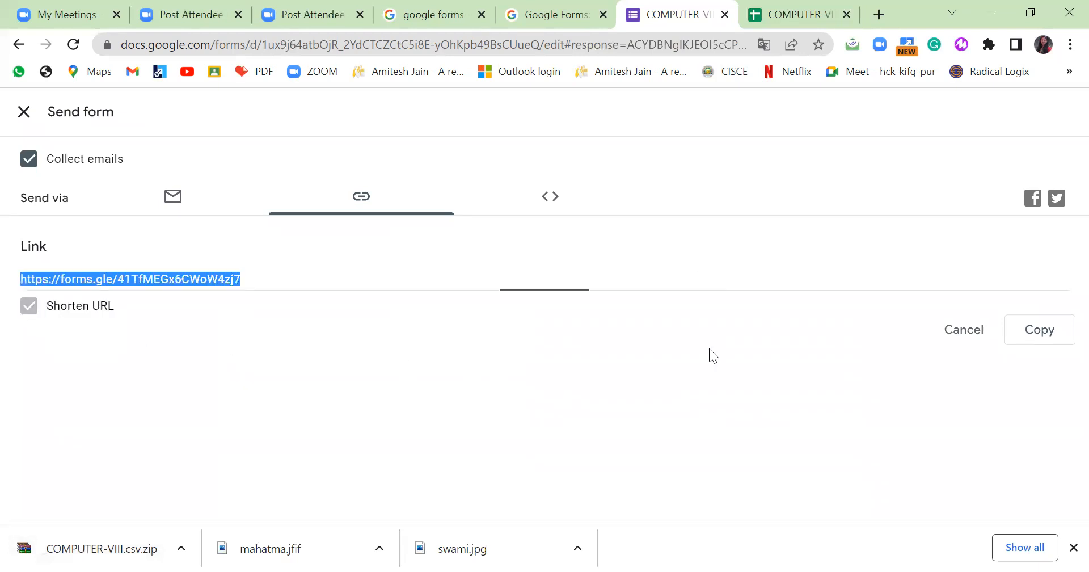
pyautogui.click(1039, 334)
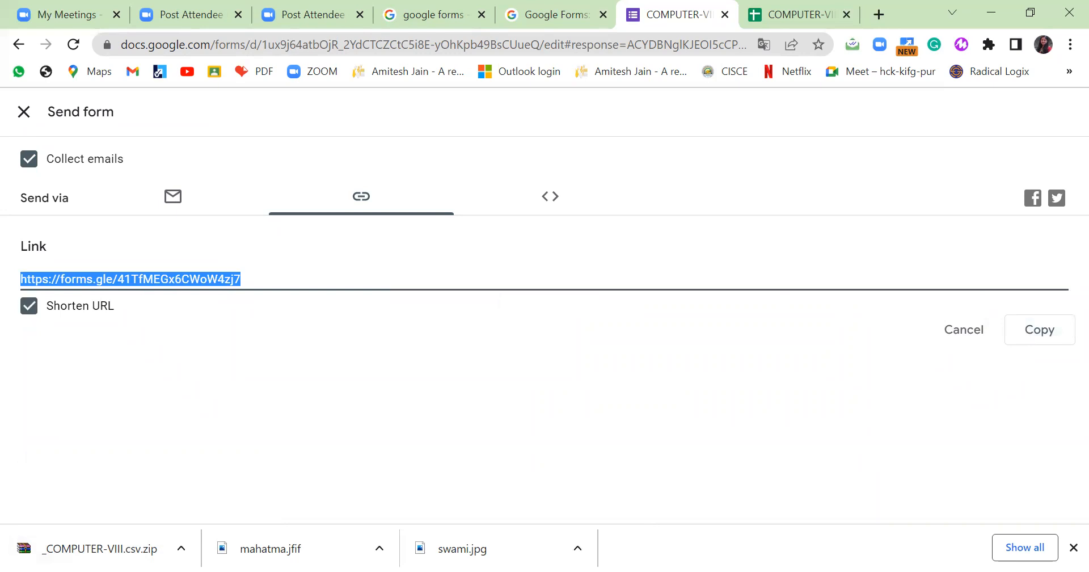
# Check another window, then close the Send form dialog to return to responses.
pyautogui.hotkey('alt', 'Tab')
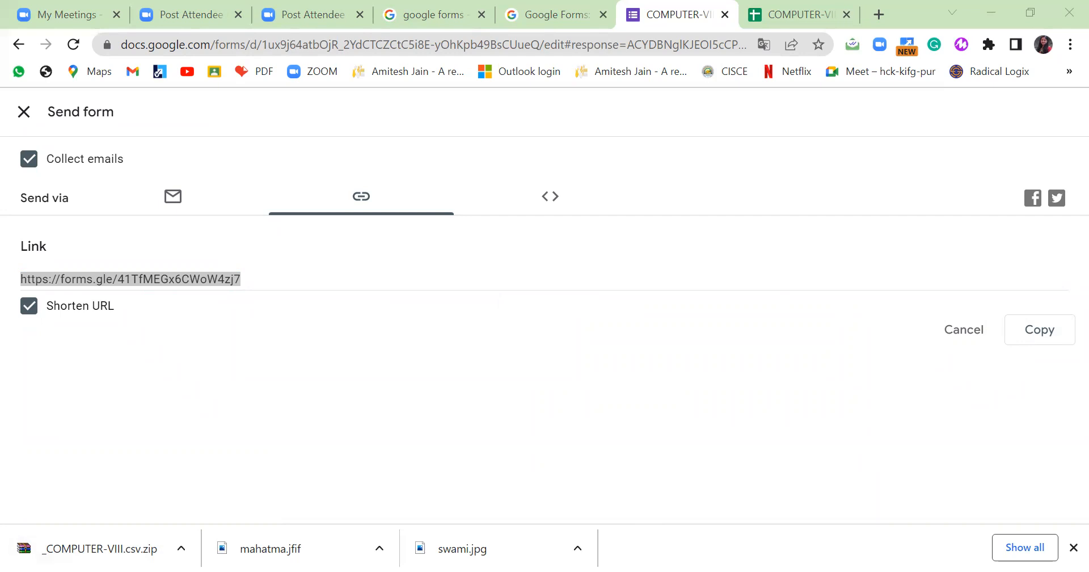
pyautogui.hotkey('alt', 'Tab')
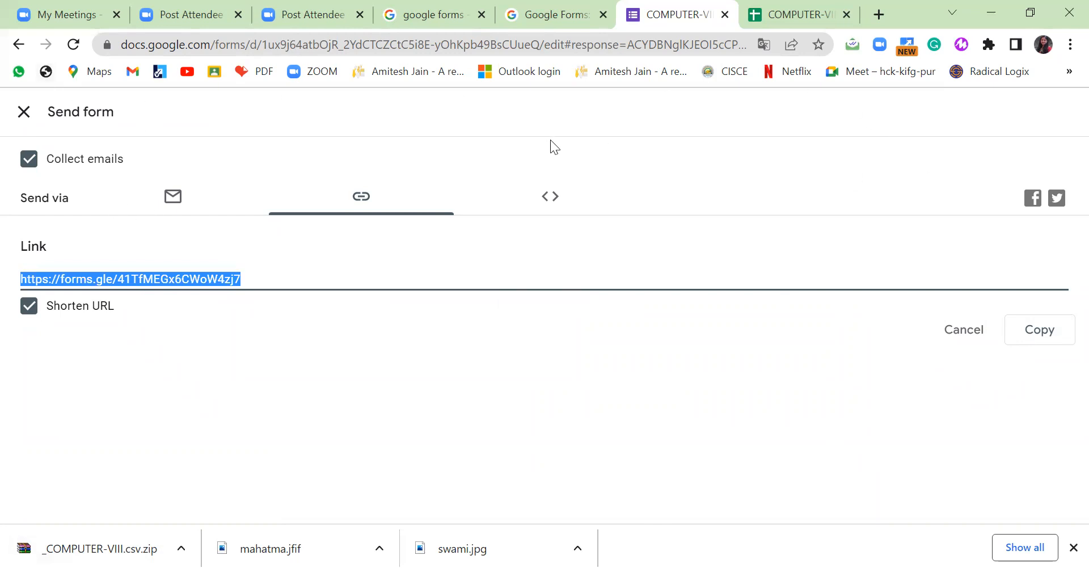
pyautogui.click(24, 112)
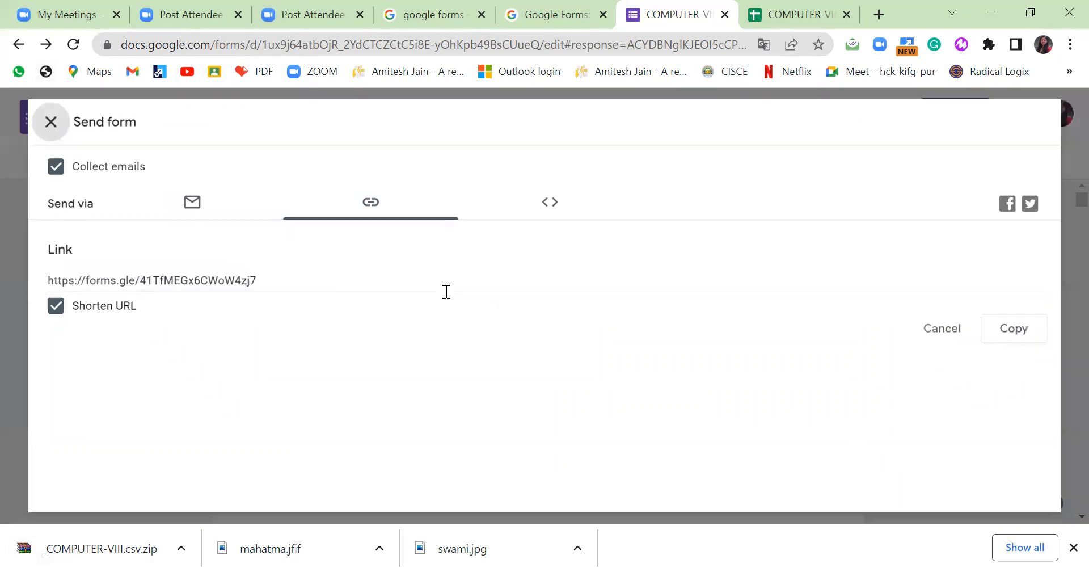